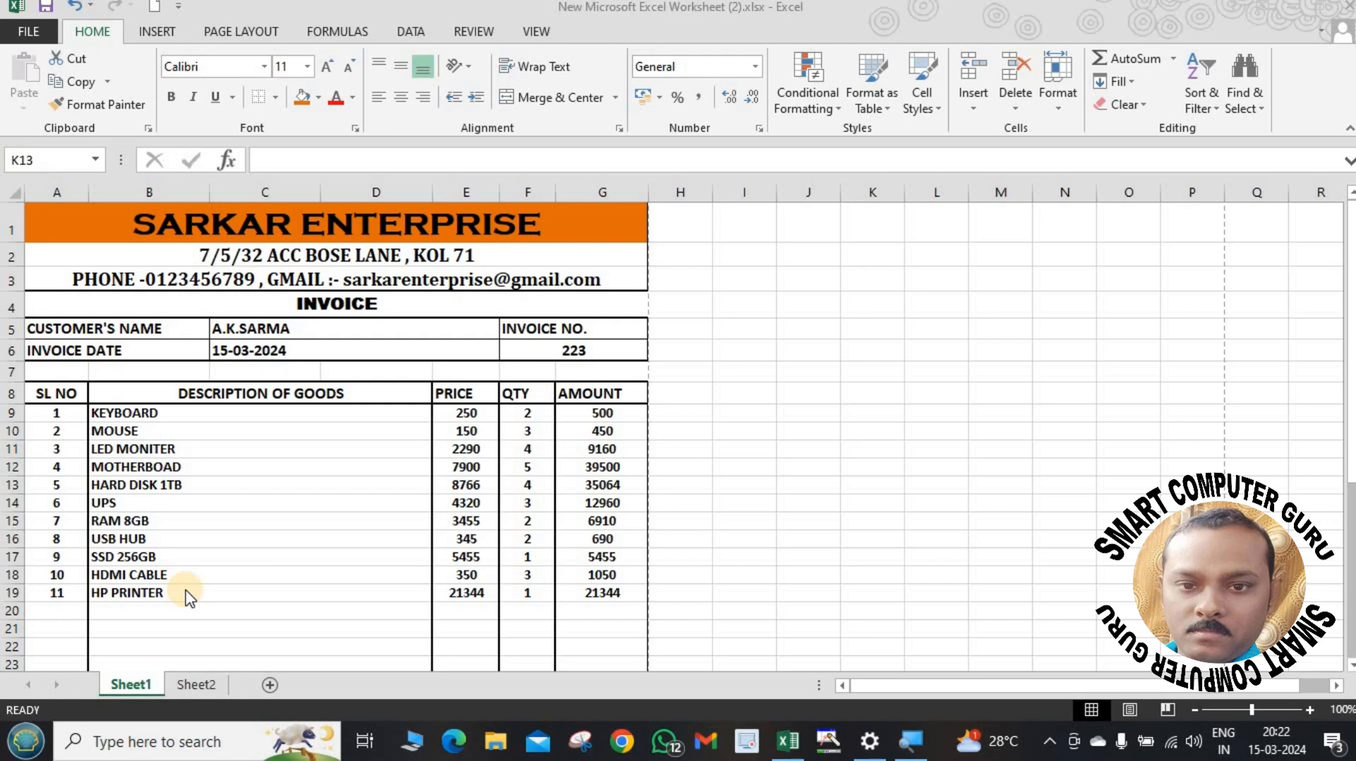
Check the finished invoice in print preview and switch to the blank worksheet Sheet3.
{"action": "key", "text": "ctrl+p"}
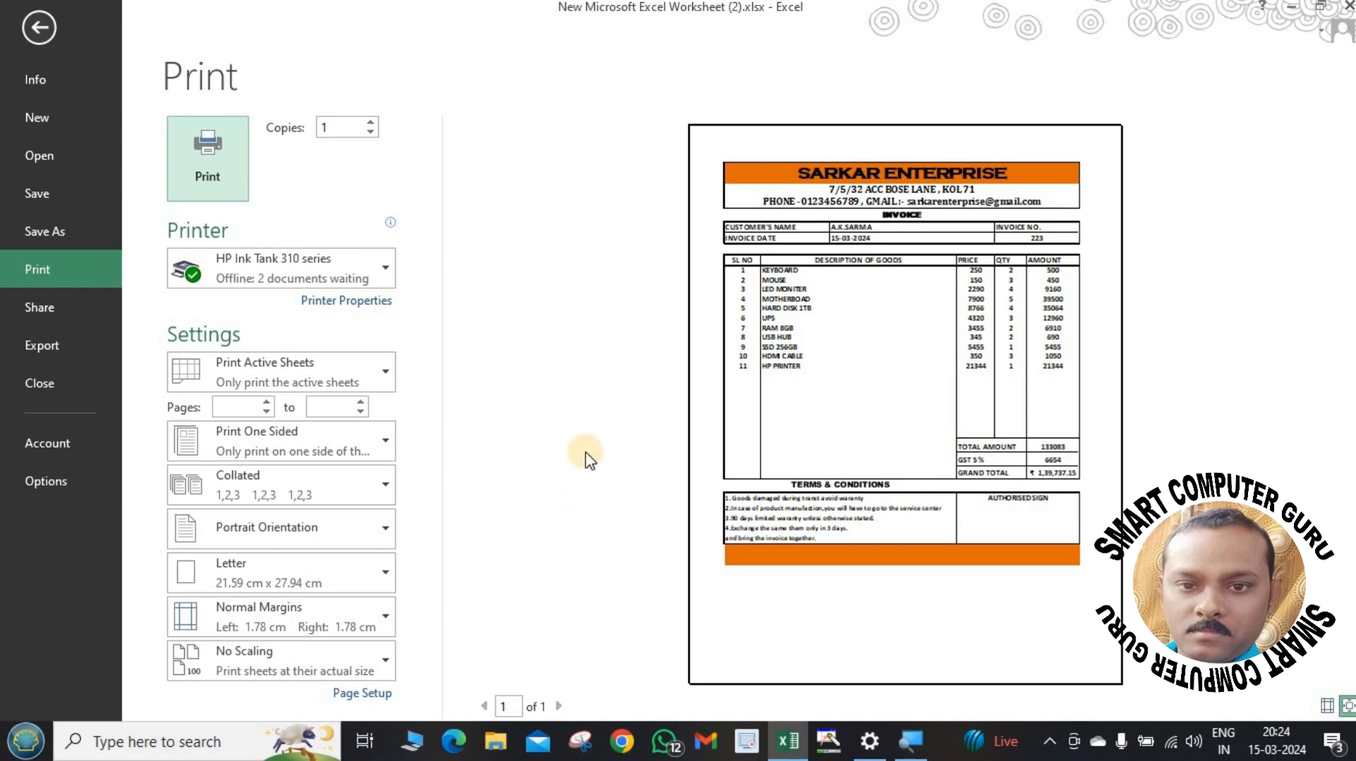
{"action": "left_click", "coordinate": [45, 25]}
{"action": "left_click", "coordinate": [203, 684]}
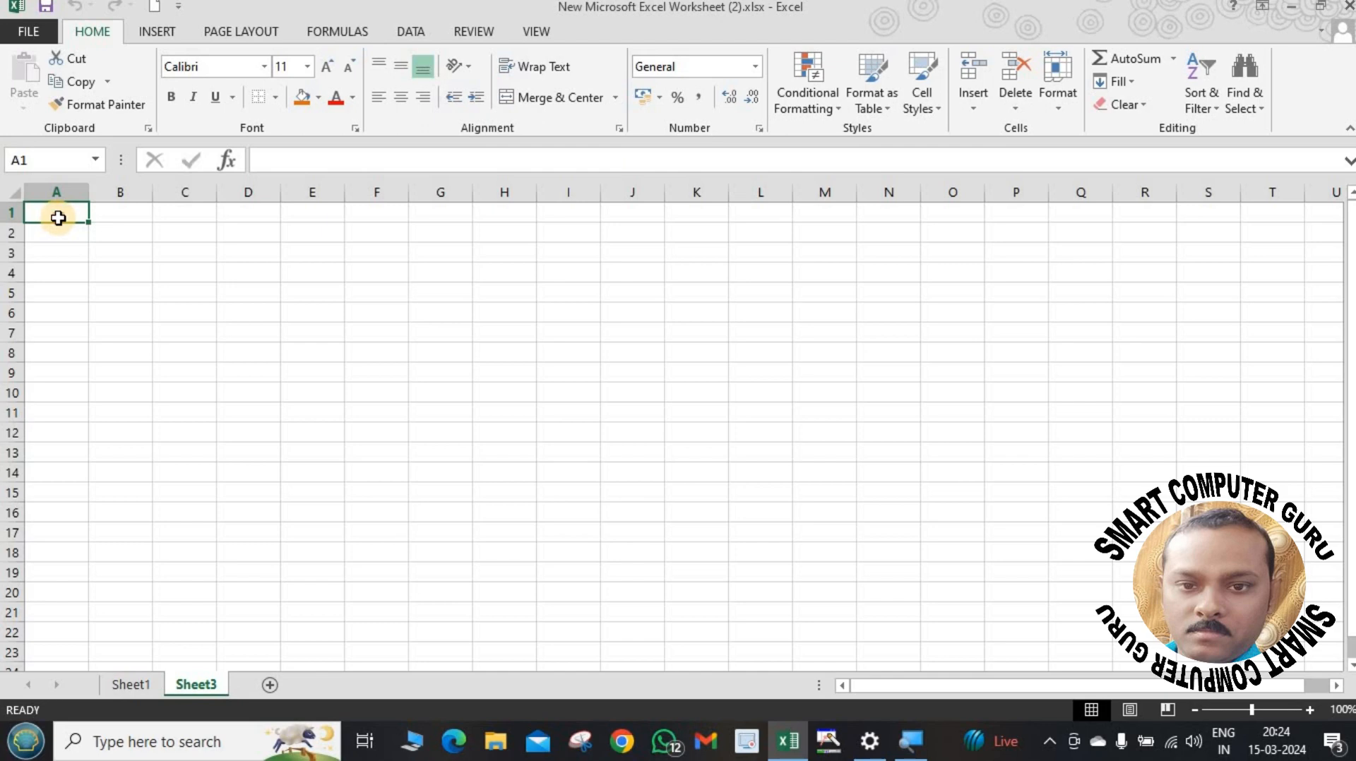
Merge and center cells A1:G1 and extend the same merged layout to rows 2 and 3.
{"action": "left_click_drag", "start_coordinate": [58, 215], "coordinate": [426, 213]}
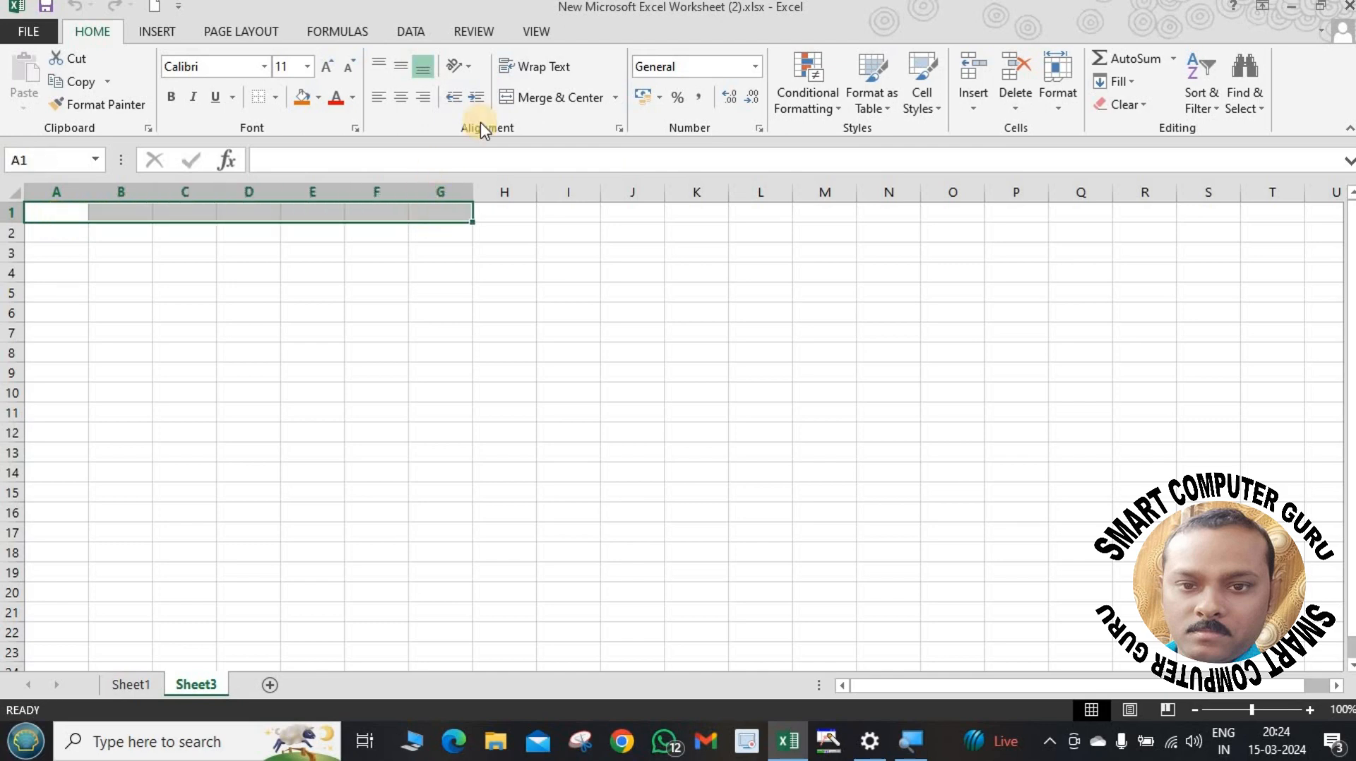
{"action": "left_click", "coordinate": [569, 105]}
{"action": "left_click", "coordinate": [484, 387]}
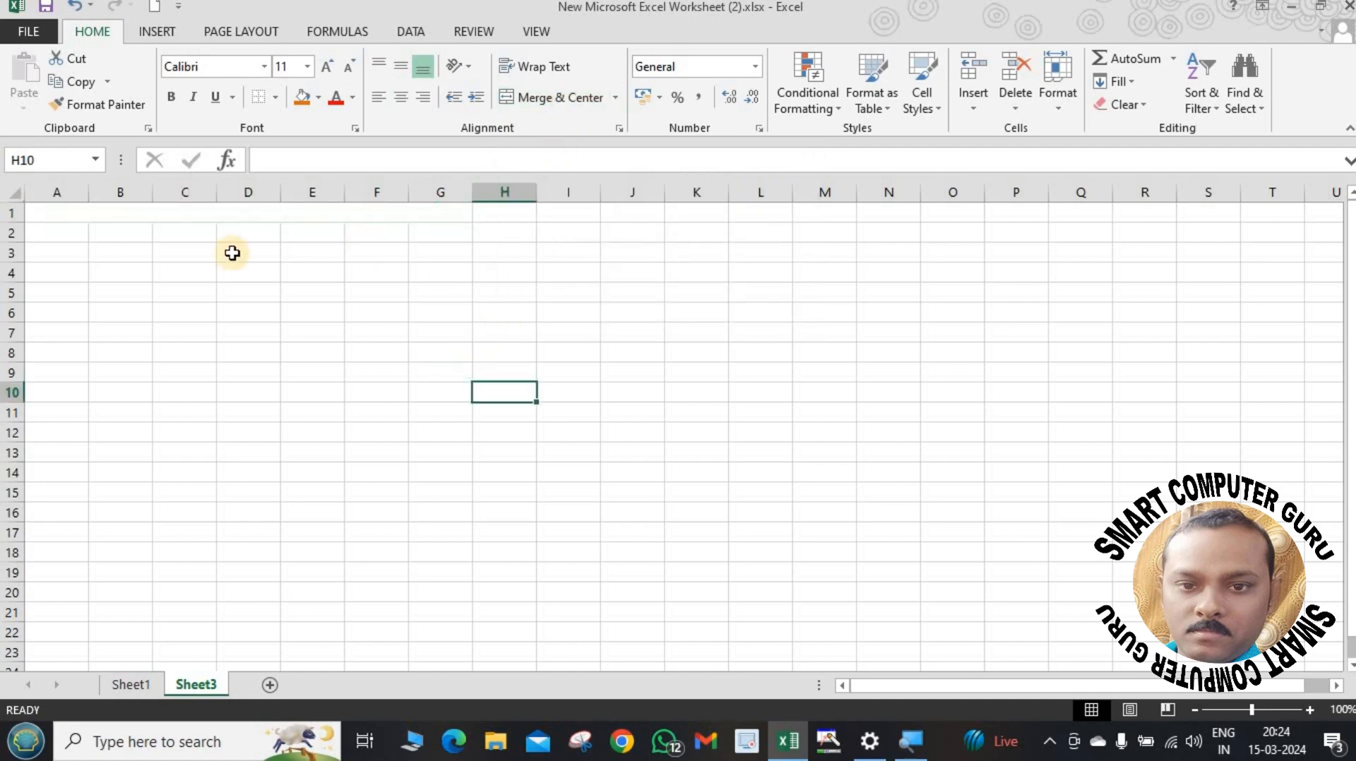
{"action": "left_click", "coordinate": [170, 219]}
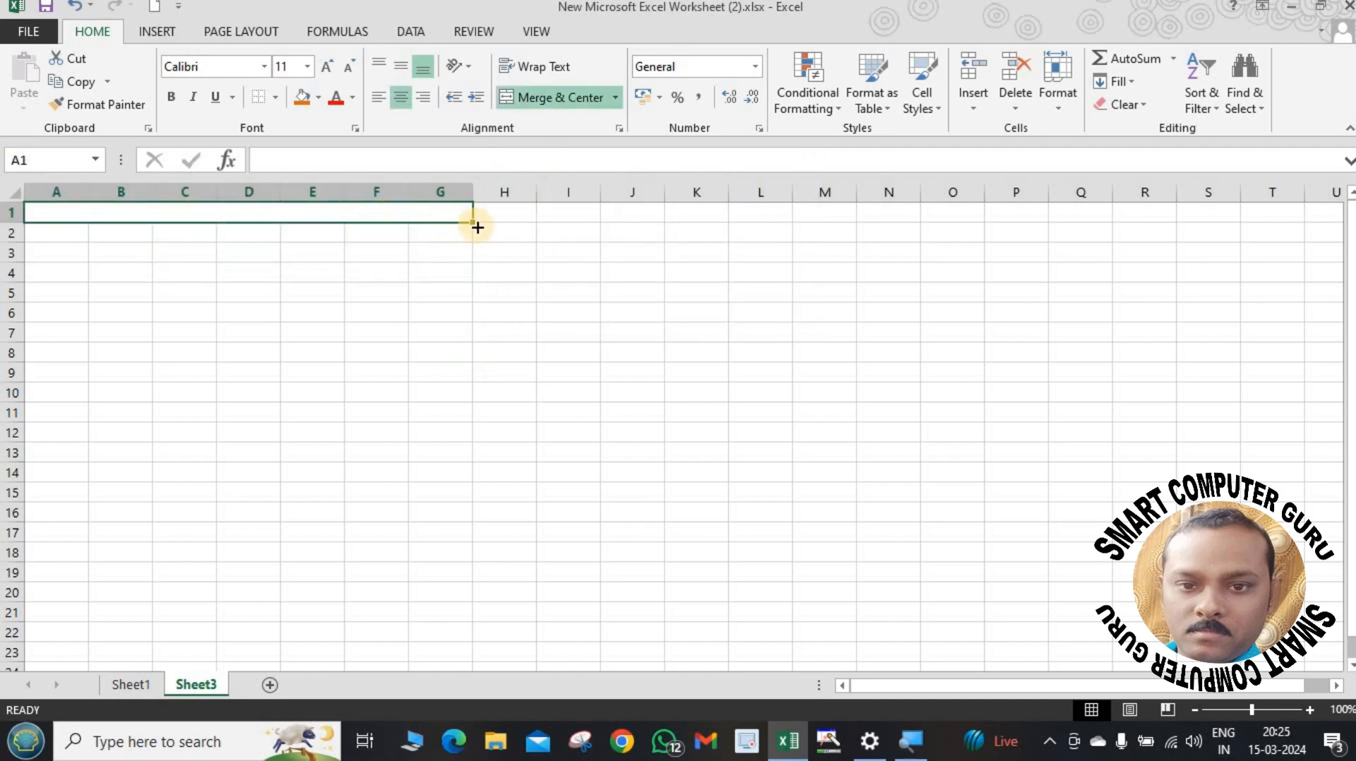
{"action": "left_click_drag", "start_coordinate": [470, 234], "coordinate": [472, 259]}
{"action": "left_click", "coordinate": [492, 370]}
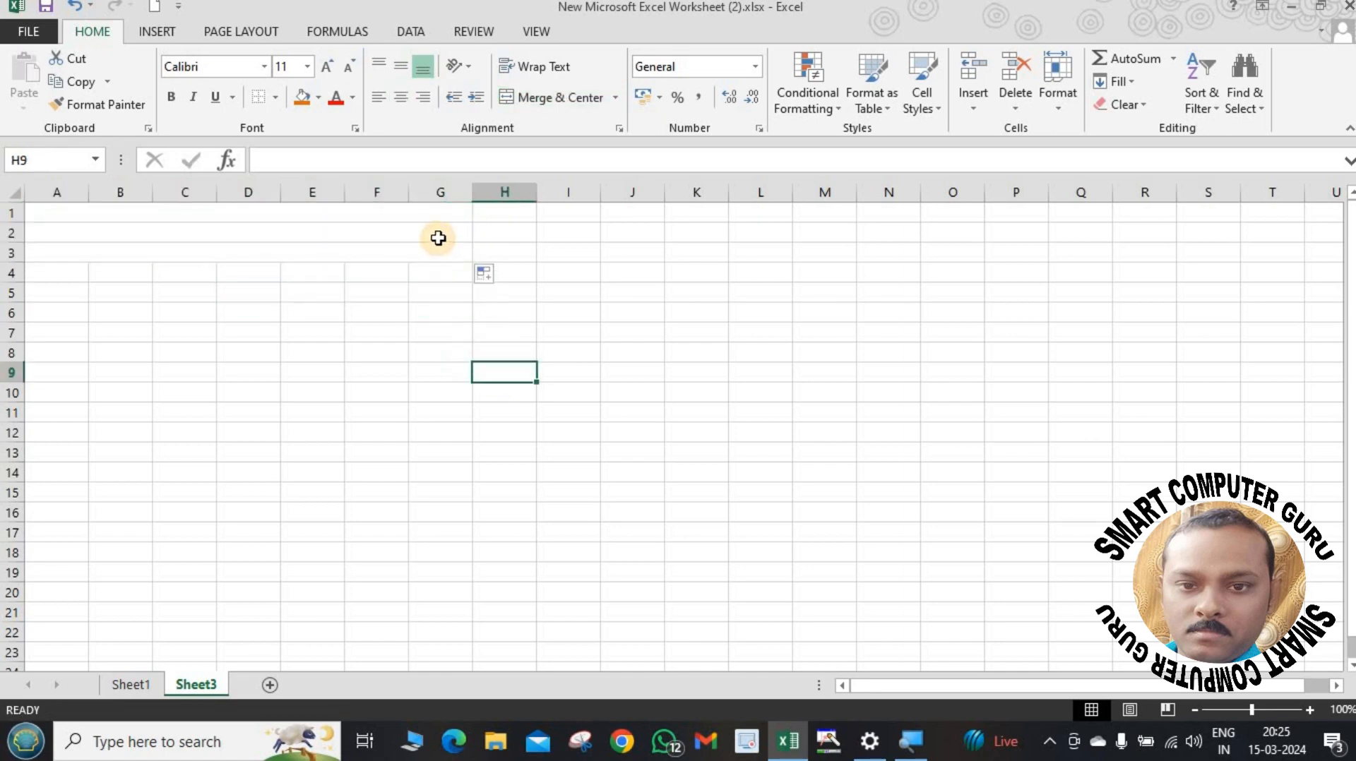
Enter the company title SARKAR ENTERPRISE in the merged cell of row 1.
{"action": "left_click", "coordinate": [431, 211]}
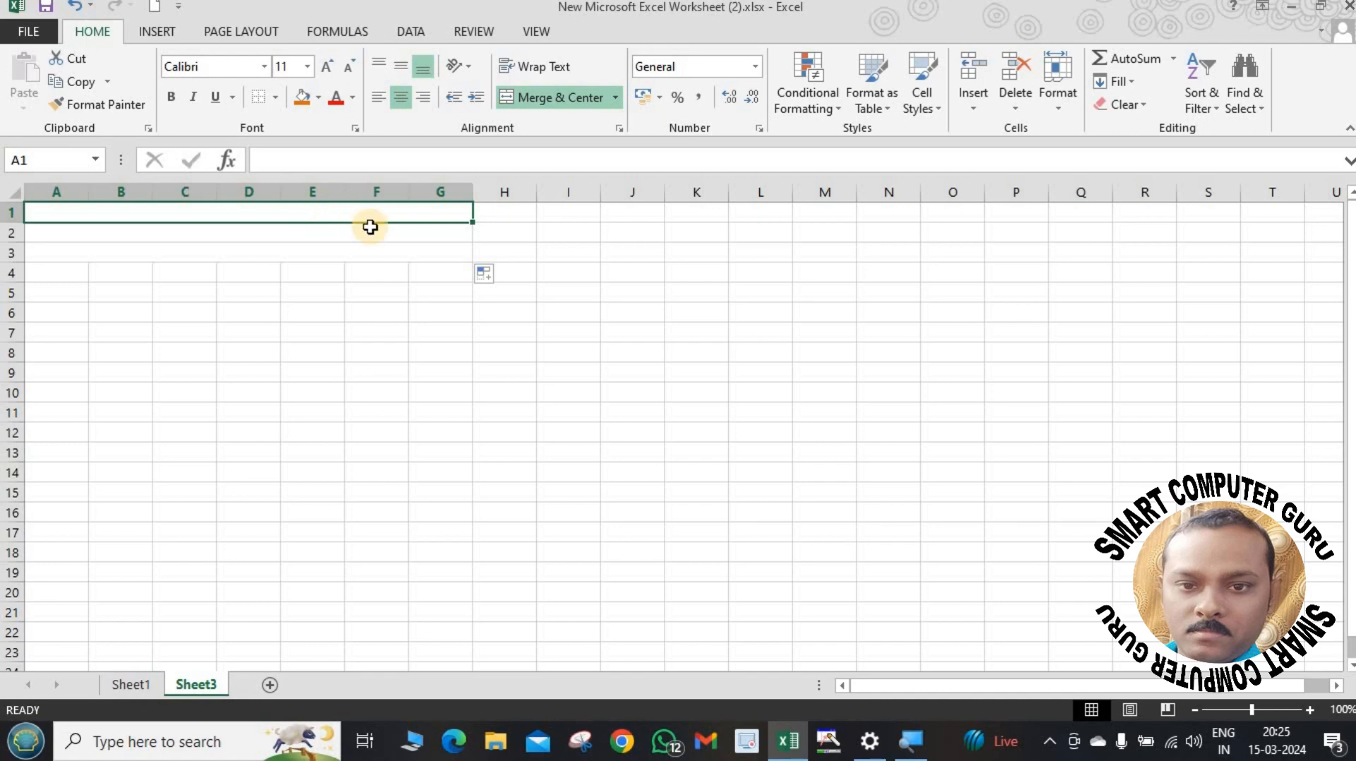
{"action": "type", "text": "SAR"}
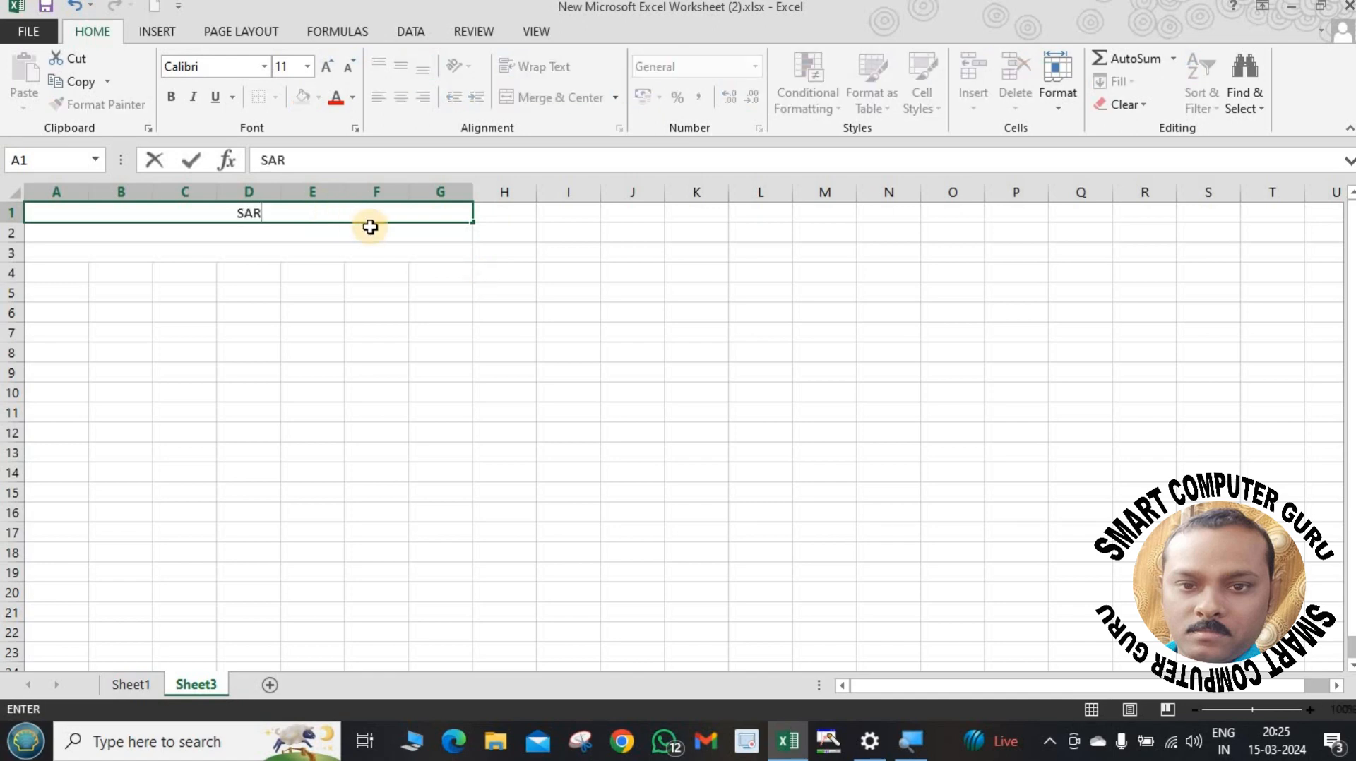
{"action": "type", "text": "KAR ENTER"}
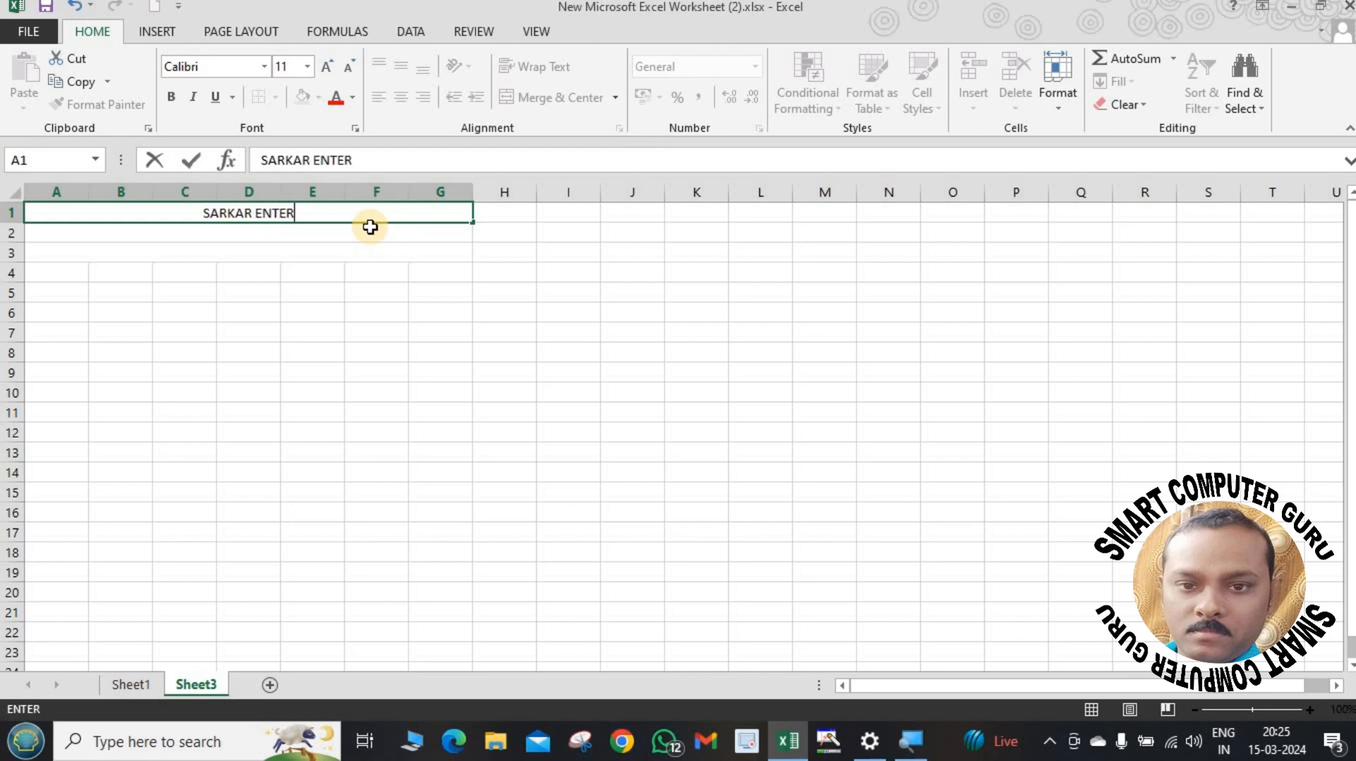
{"action": "type", "text": "PR"}
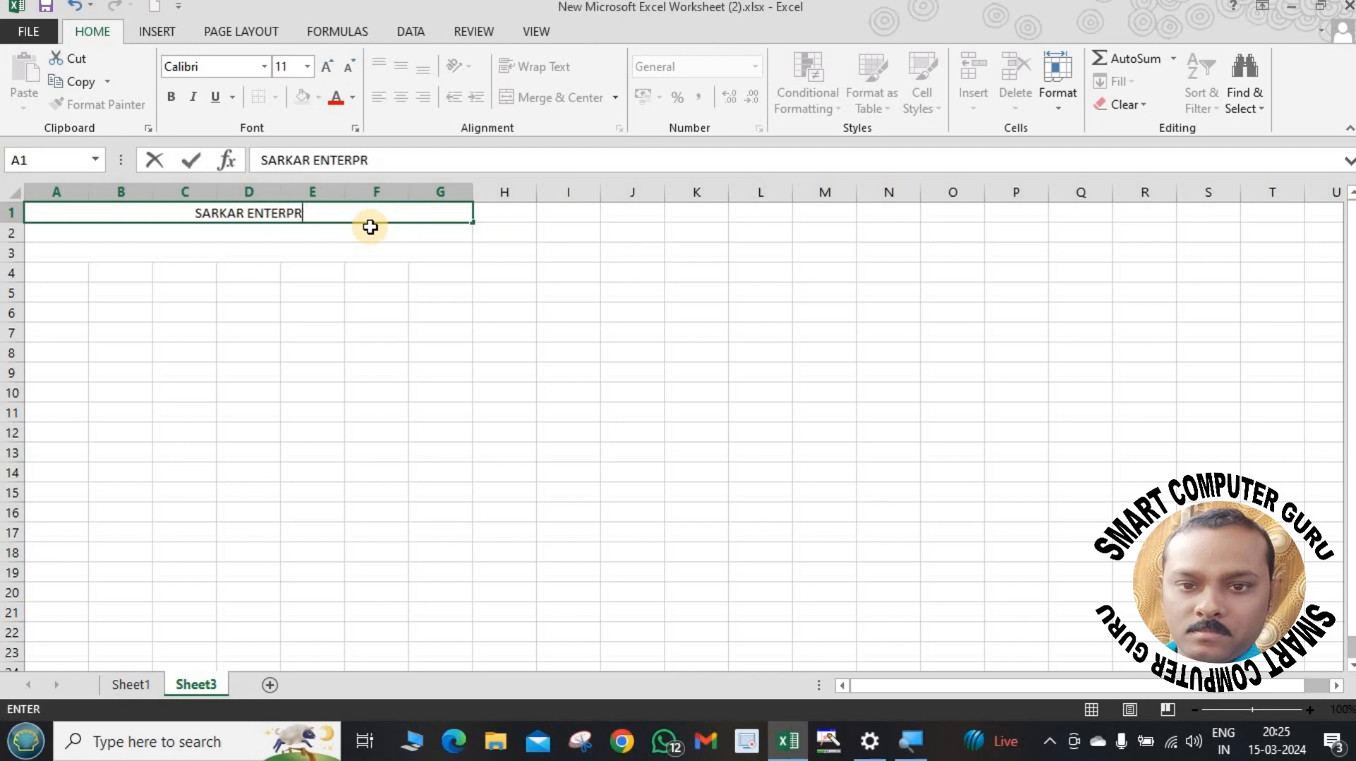
{"action": "type", "text": "ISE"}
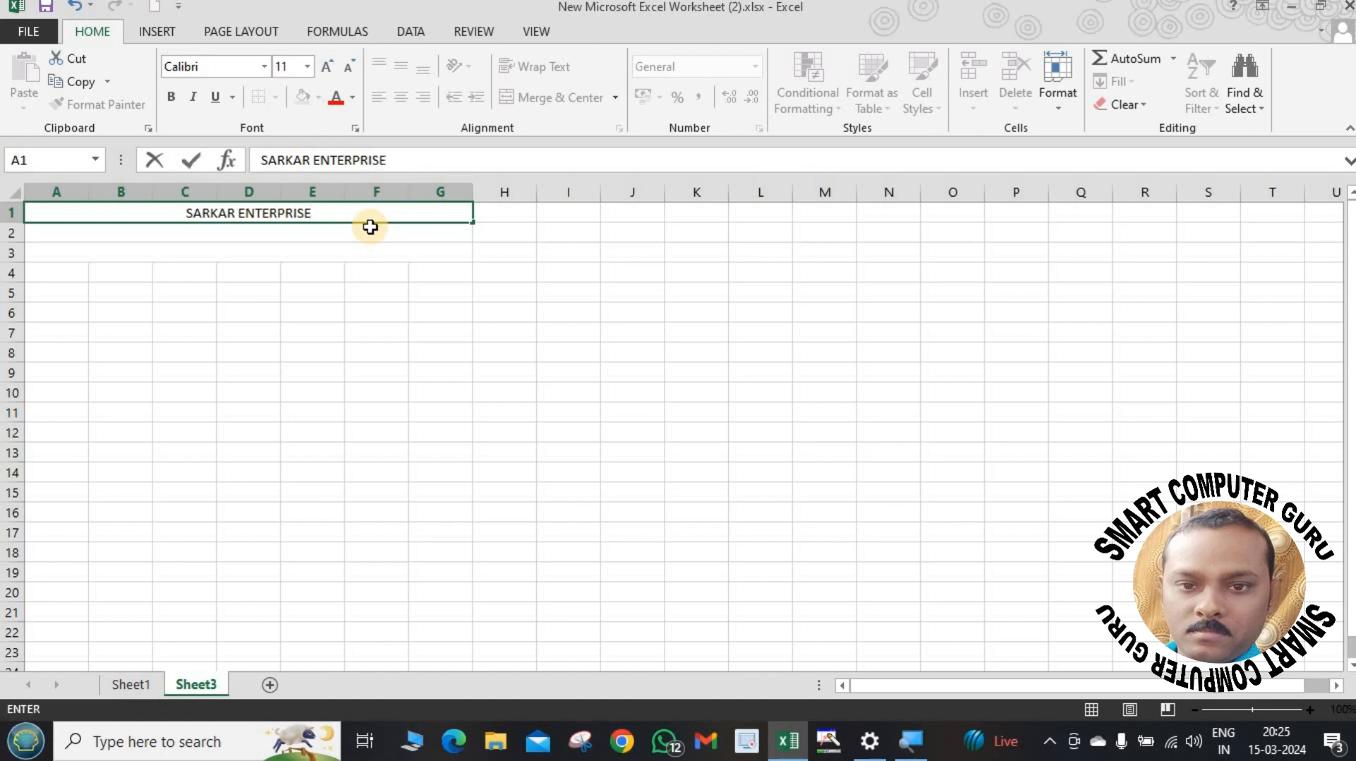
{"action": "left_click", "coordinate": [390, 349]}
Make the company title in row 1 bold and set its font to Copperplate Gothic Bold.
{"action": "left_click", "coordinate": [275, 217]}
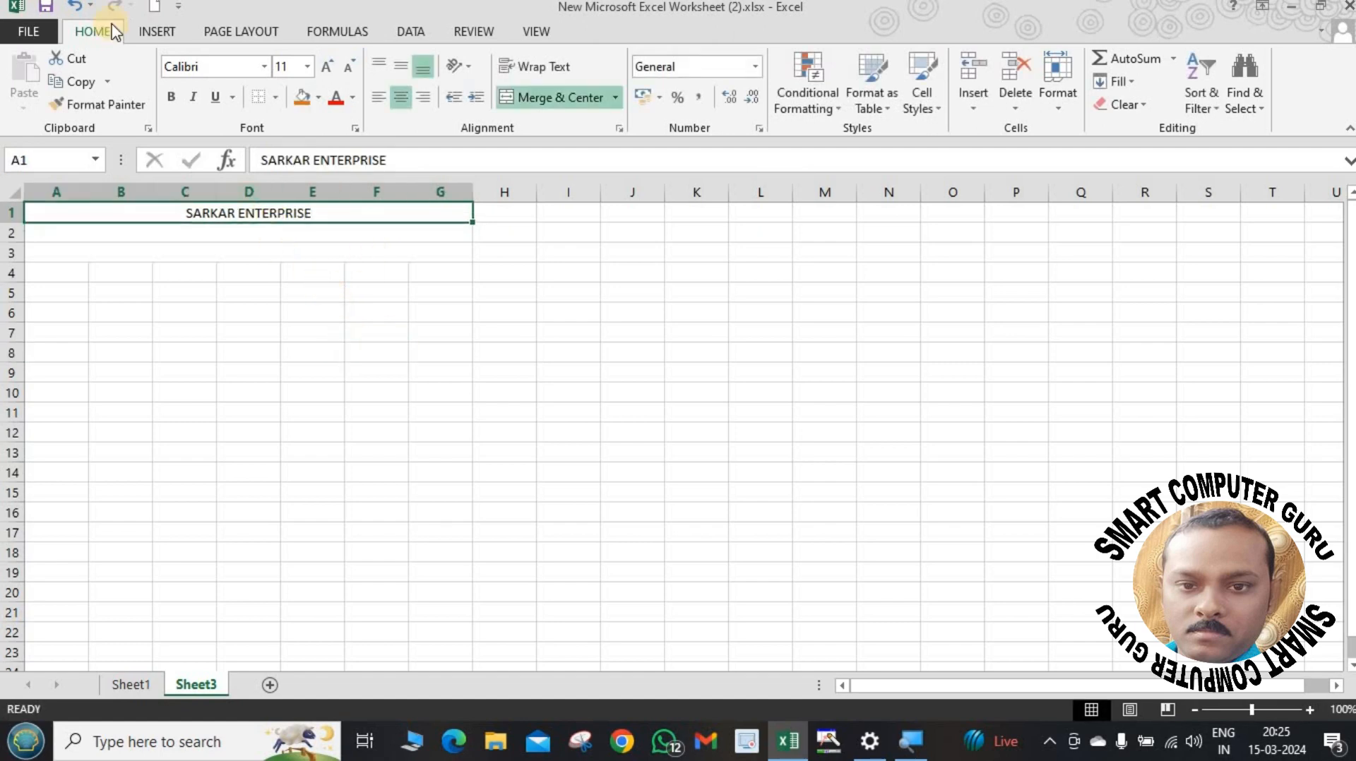
{"action": "left_click", "coordinate": [173, 98]}
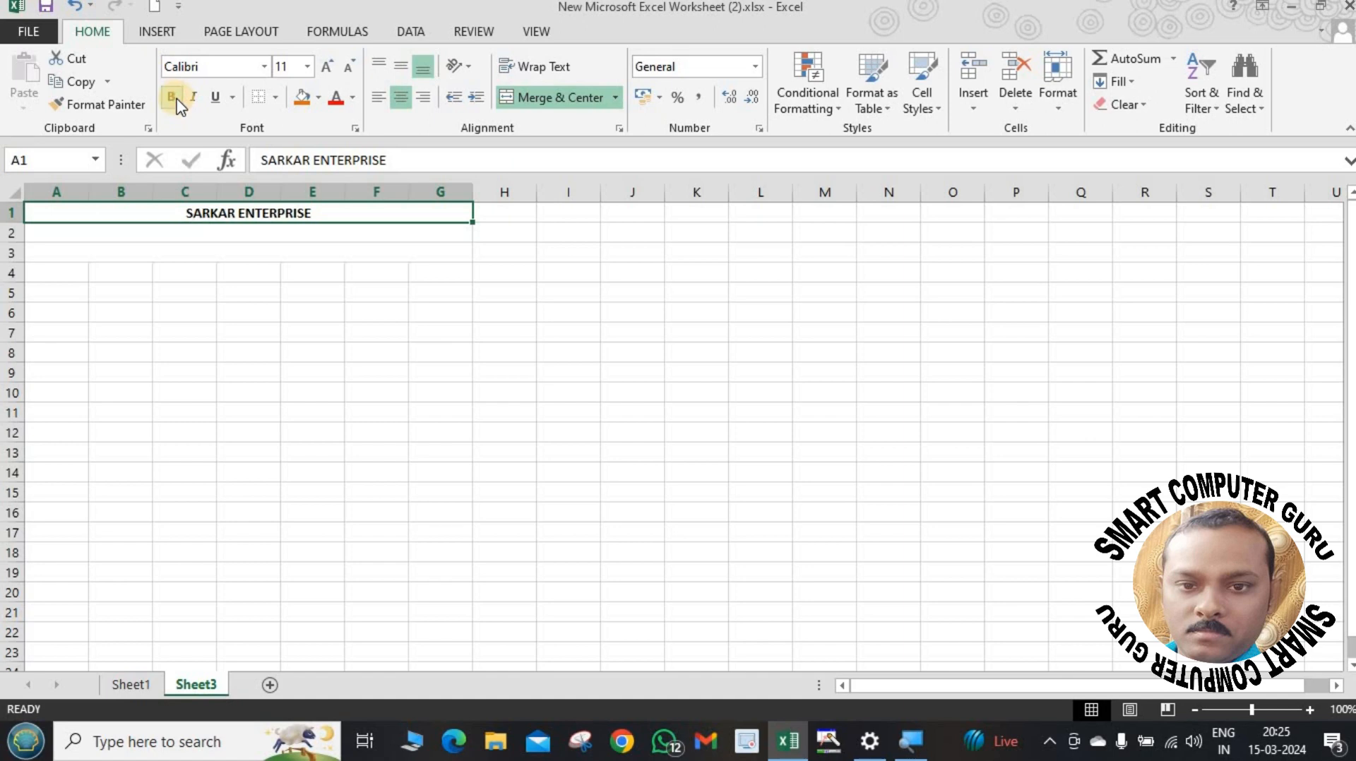
{"action": "left_click", "coordinate": [265, 66]}
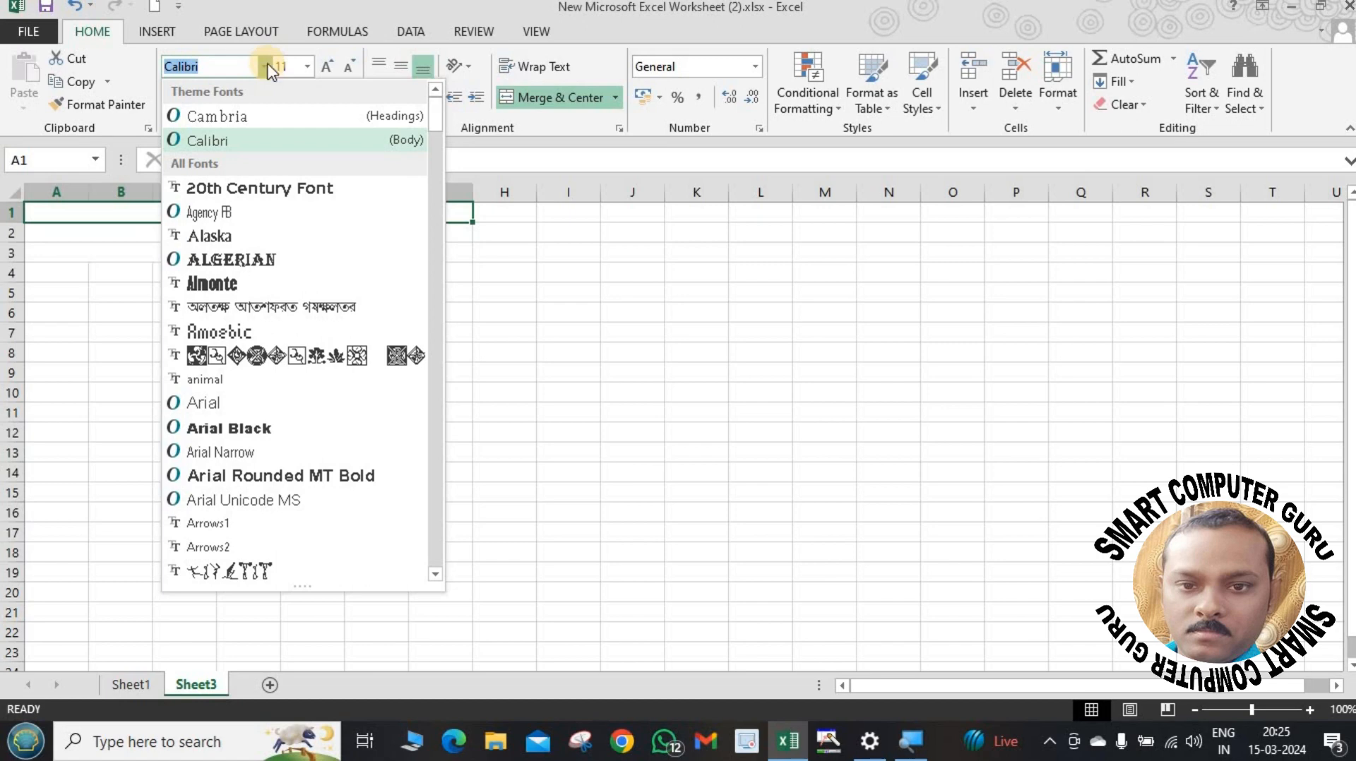
{"action": "type", "text": "Corbel"}
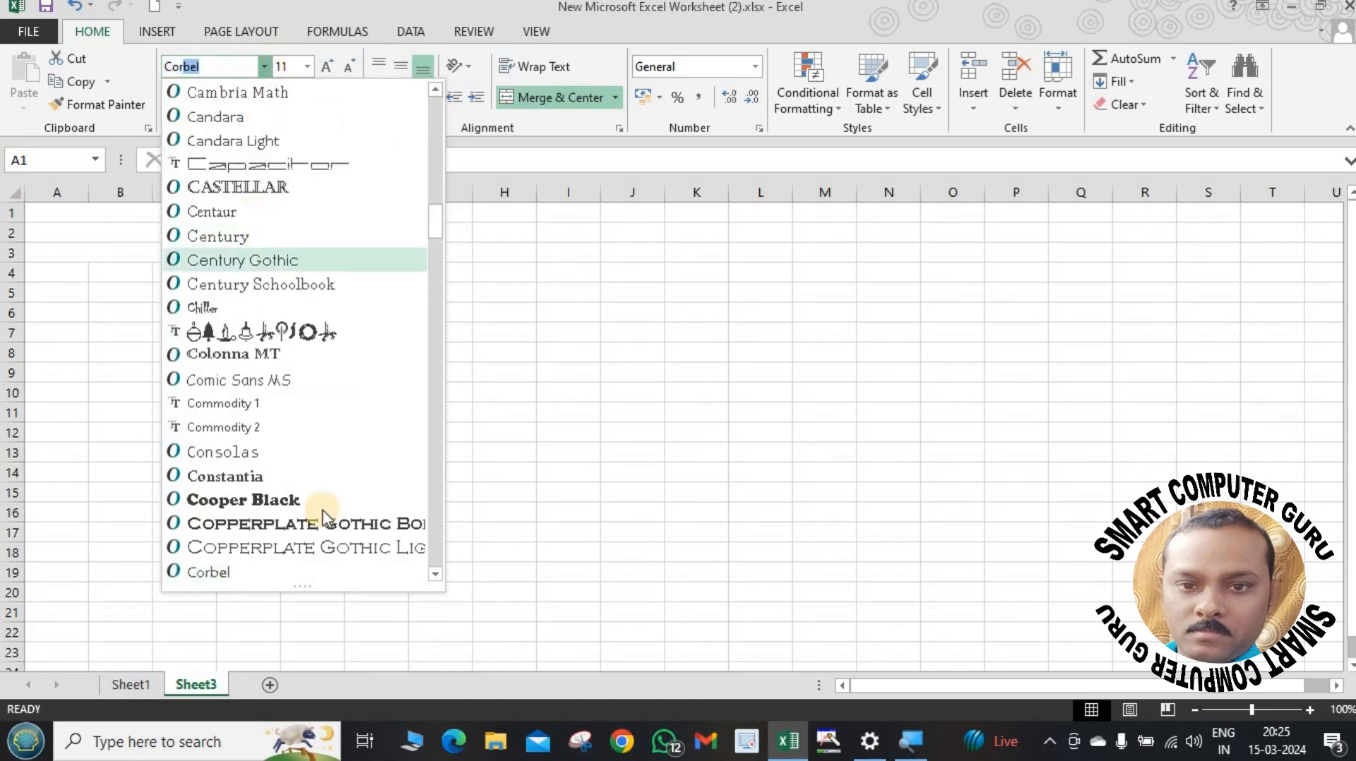
{"action": "left_click", "coordinate": [322, 523]}
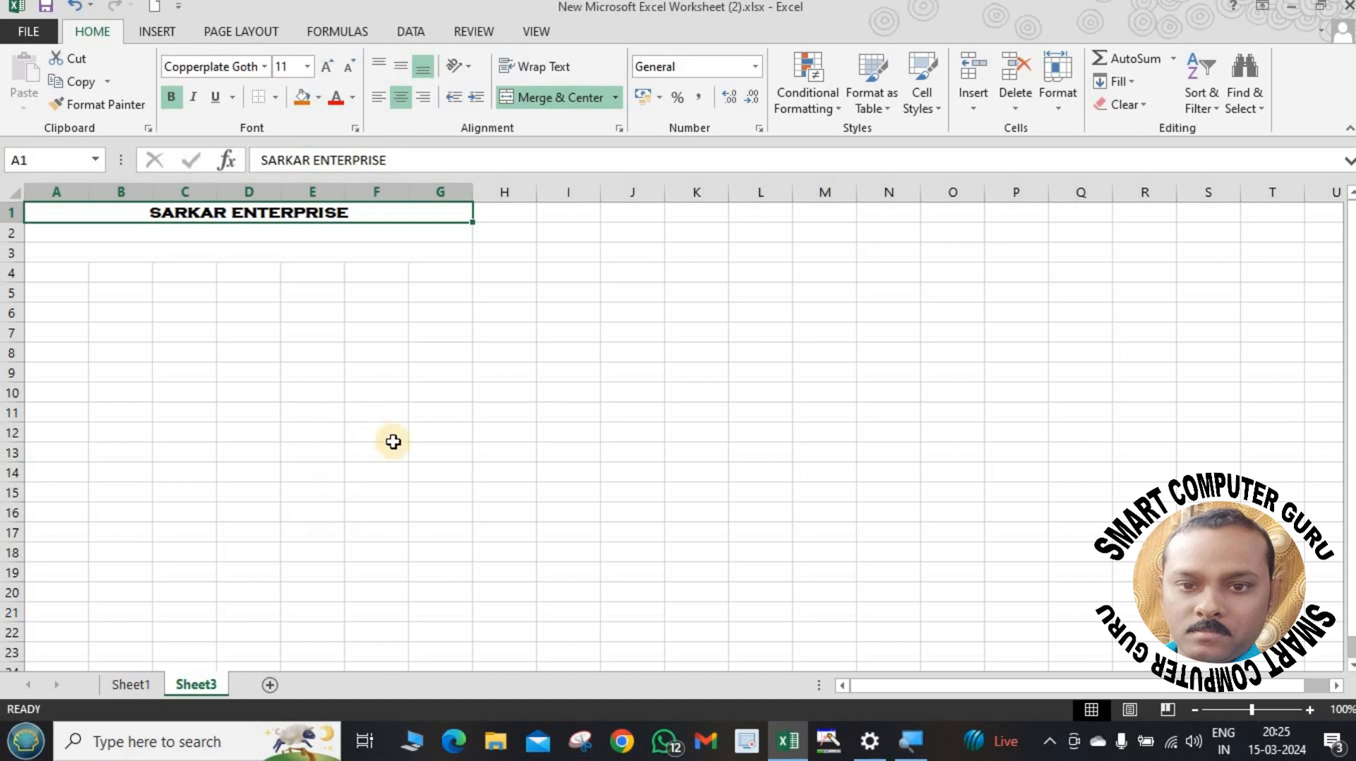
Increase the font size of the SARKAR ENTERPRISE title to 24.
{"action": "left_click", "coordinate": [328, 67]}
{"action": "left_click", "coordinate": [328, 67]}
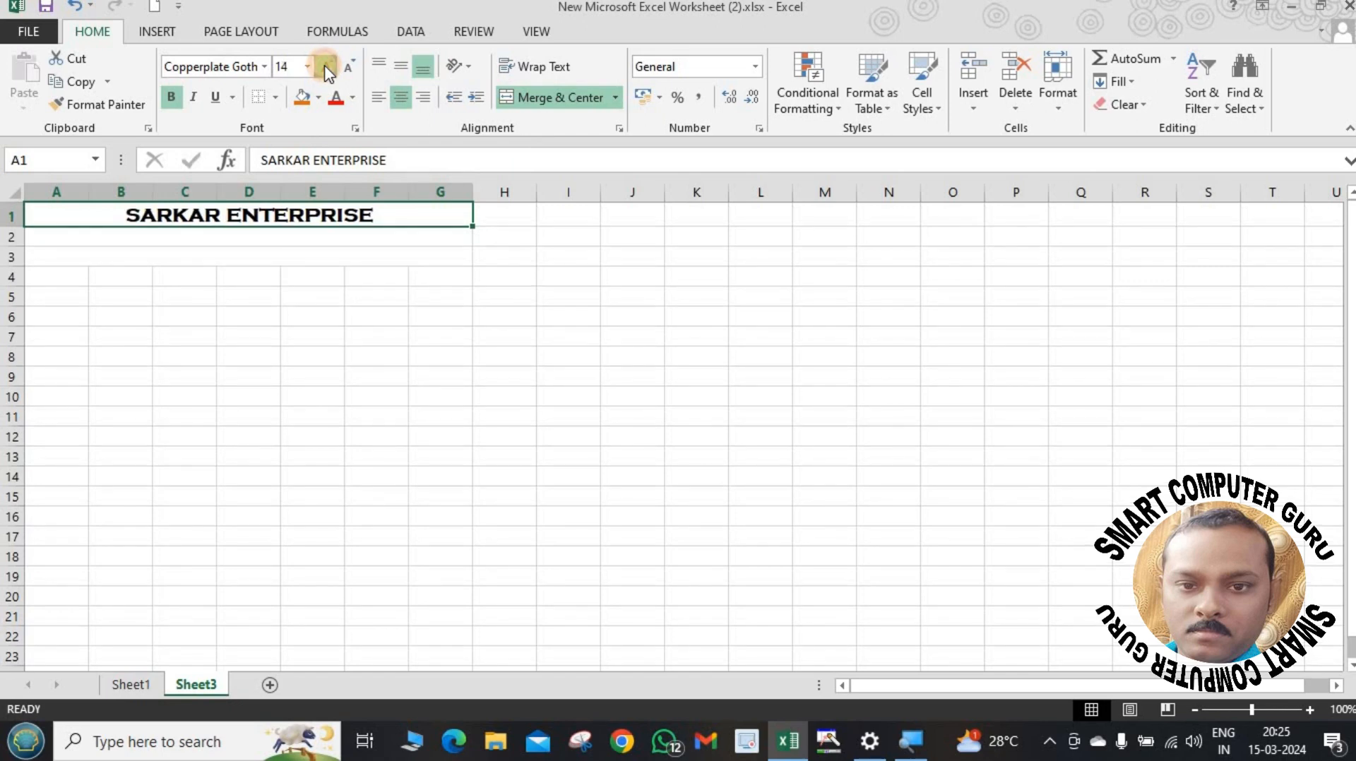
{"action": "left_click", "coordinate": [328, 67]}
{"action": "left_click", "coordinate": [328, 67]}
{"action": "left_click", "coordinate": [328, 67]}
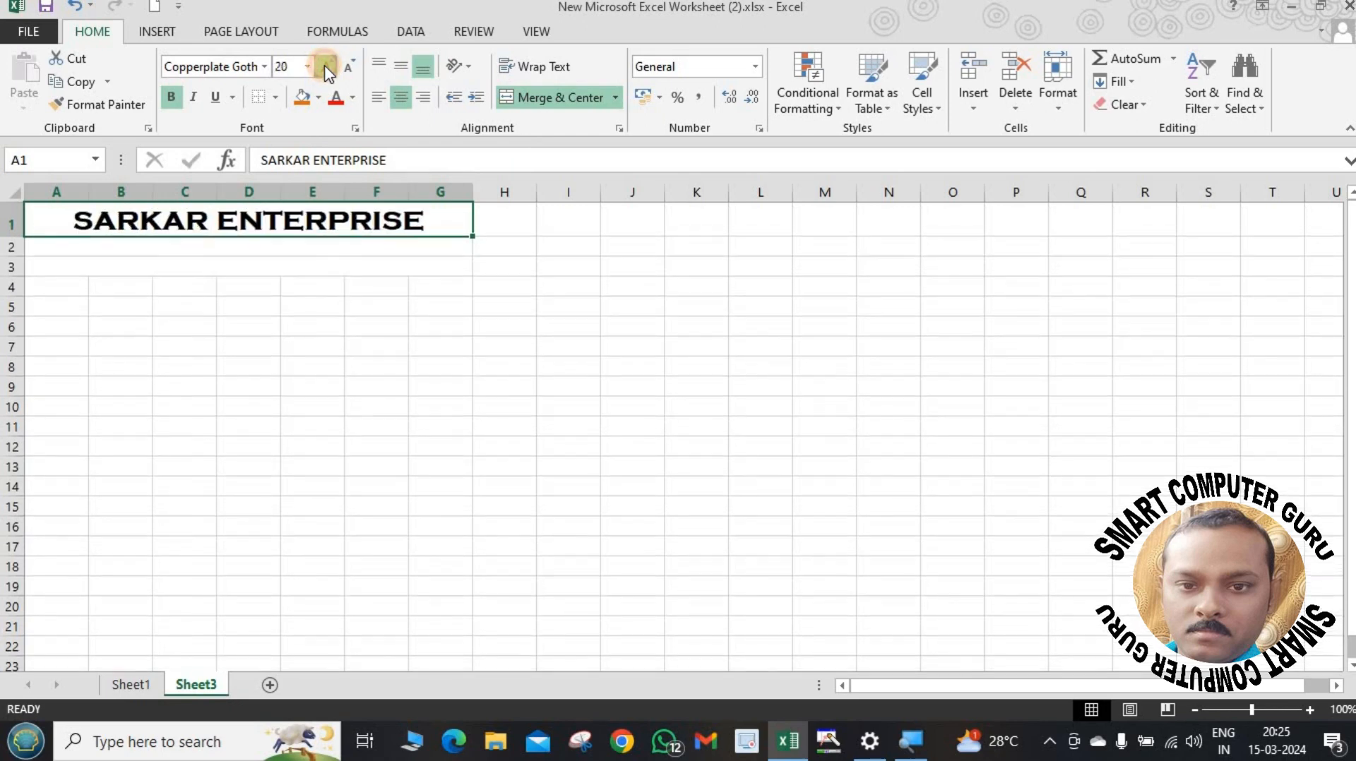
{"action": "left_click", "coordinate": [328, 67]}
{"action": "left_click", "coordinate": [328, 67]}
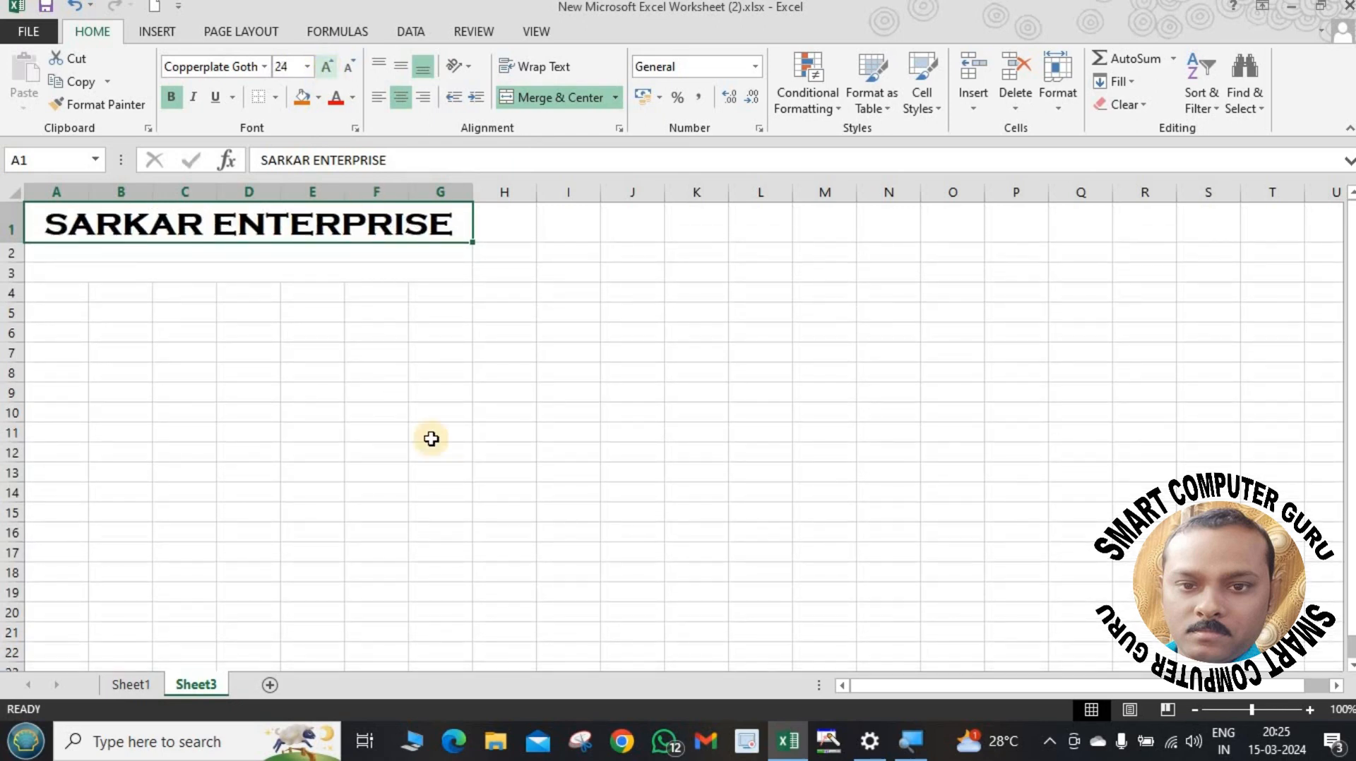
{"action": "left_click", "coordinate": [475, 448]}
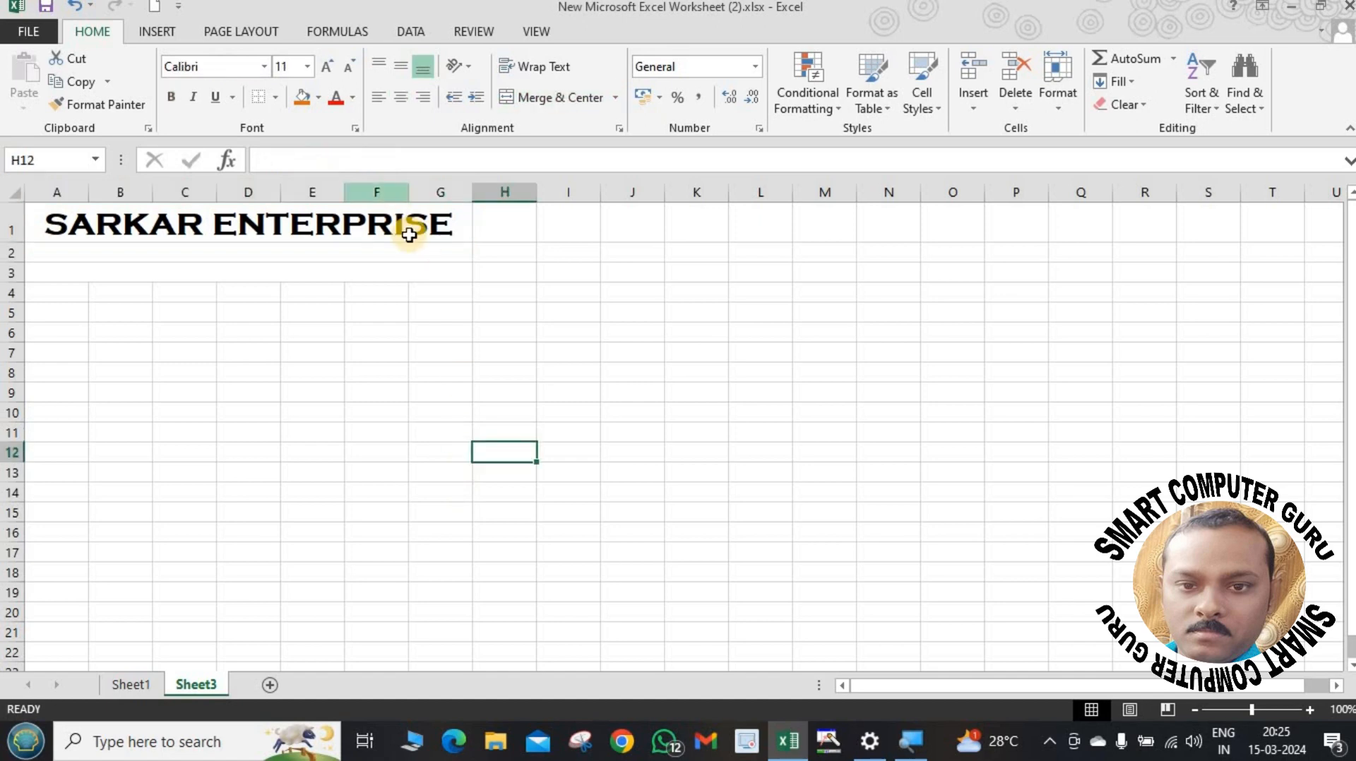
{"action": "left_click", "coordinate": [409, 235]}
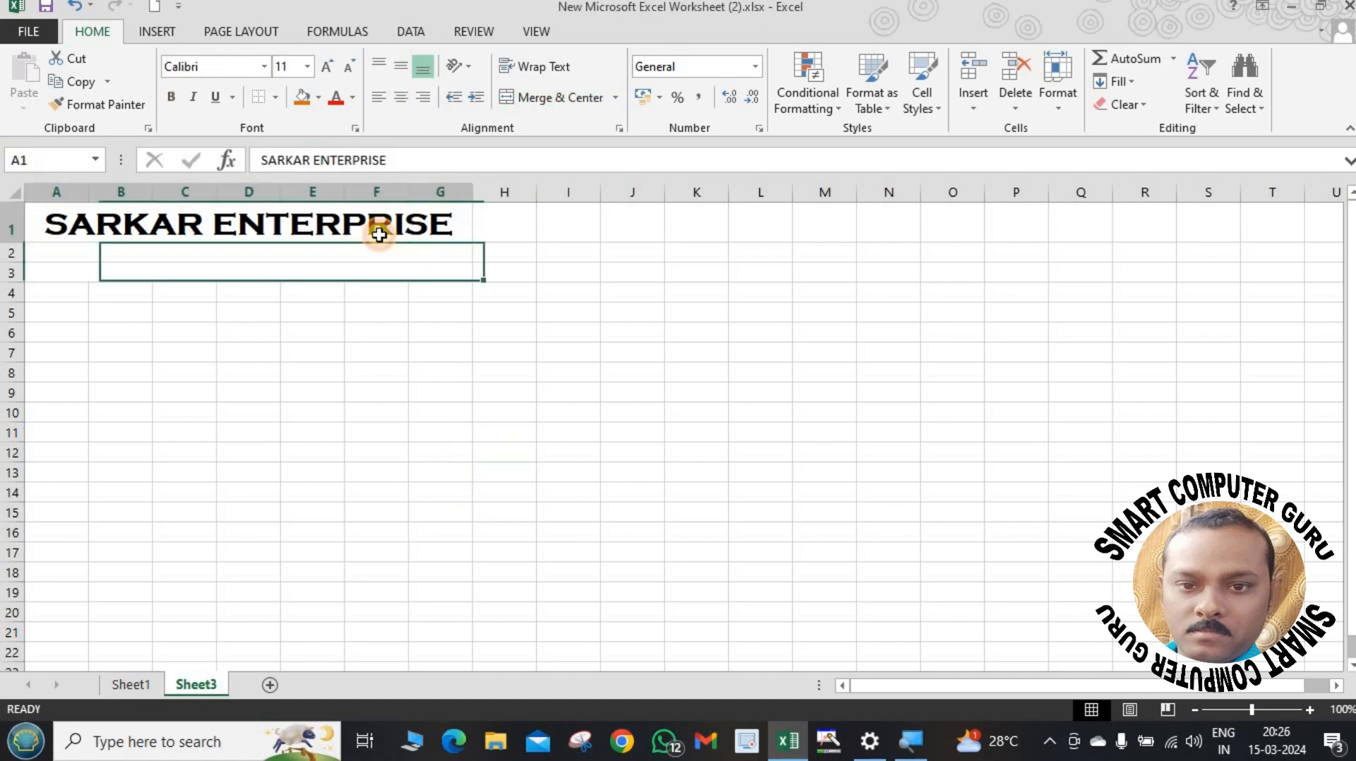
Paste the company's address line into merged row 2 and its phone and e-mail line into merged row 3.
{"action": "left_click", "coordinate": [282, 252]}
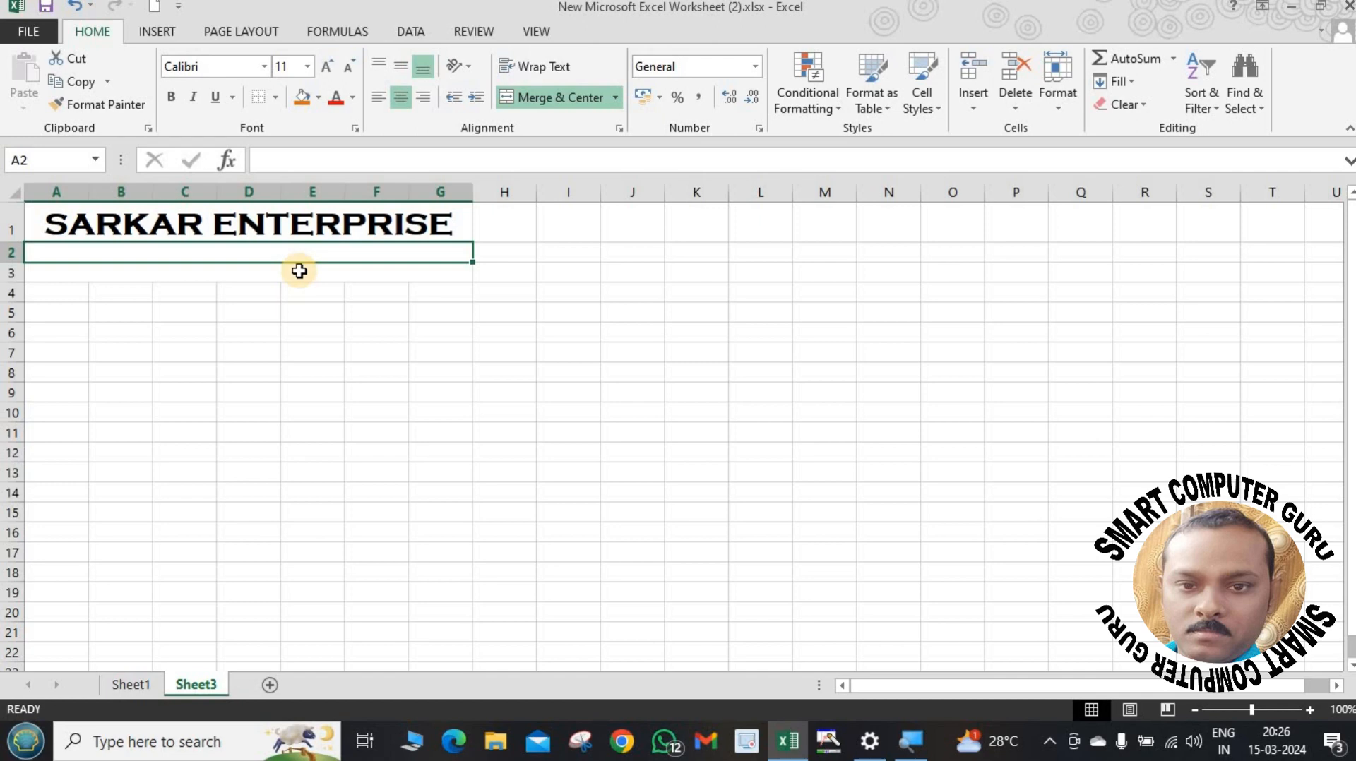
{"action": "key", "text": "ctrl+c"}
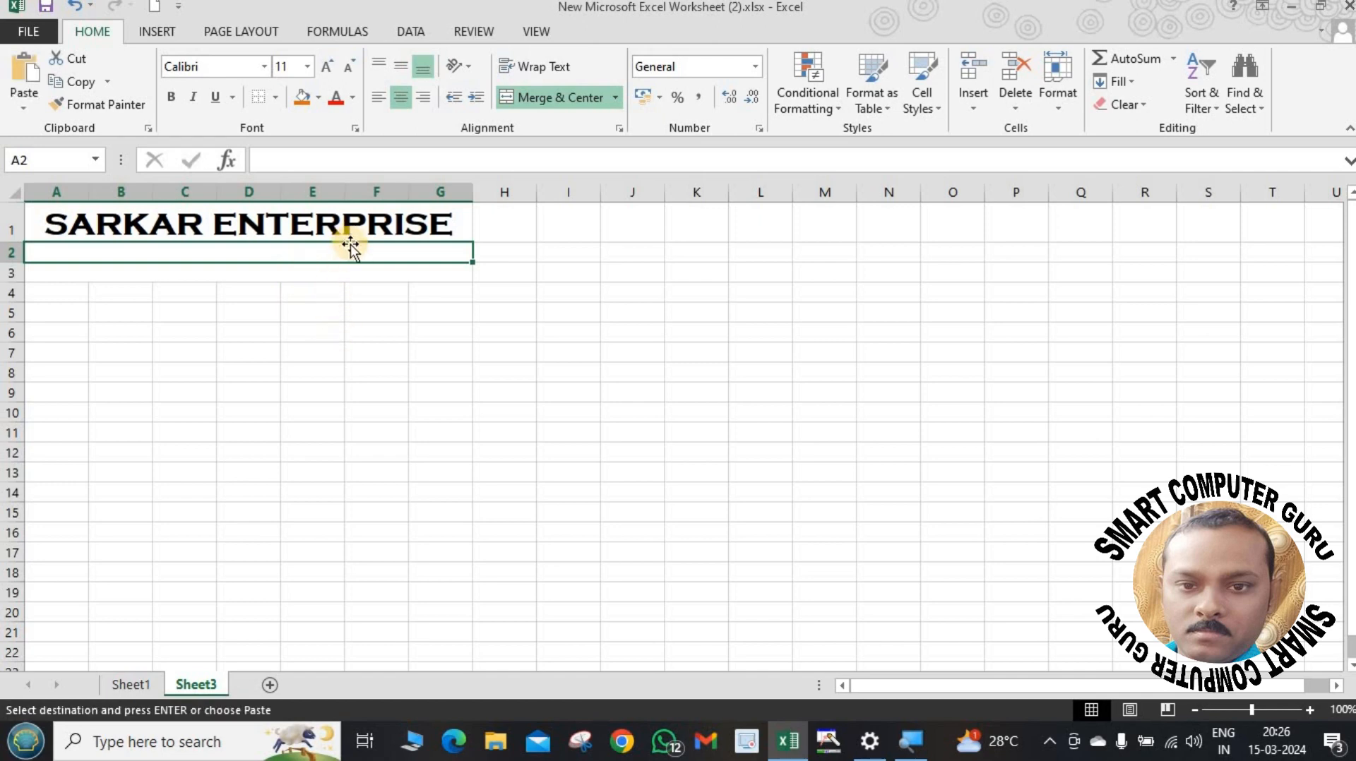
{"action": "key", "text": "ctrl+v"}
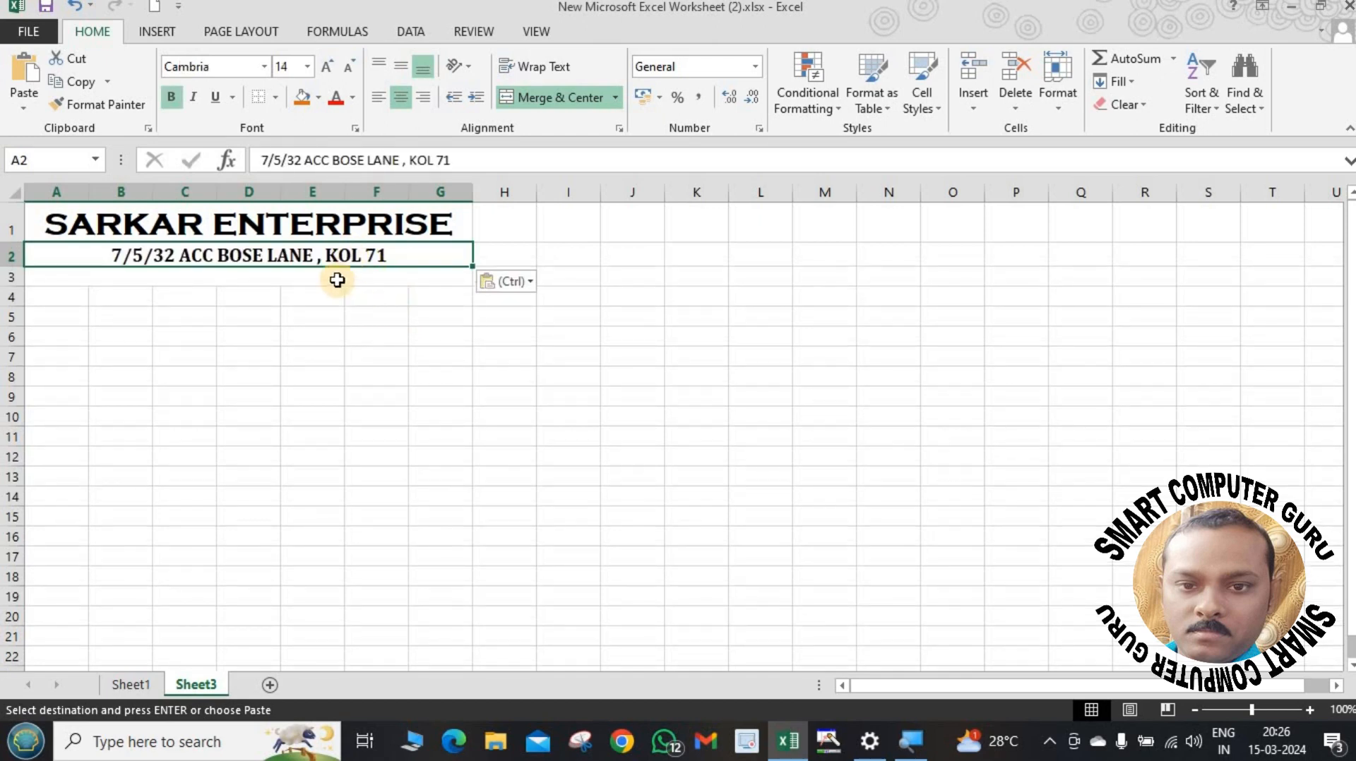
{"action": "left_click", "coordinate": [336, 280]}
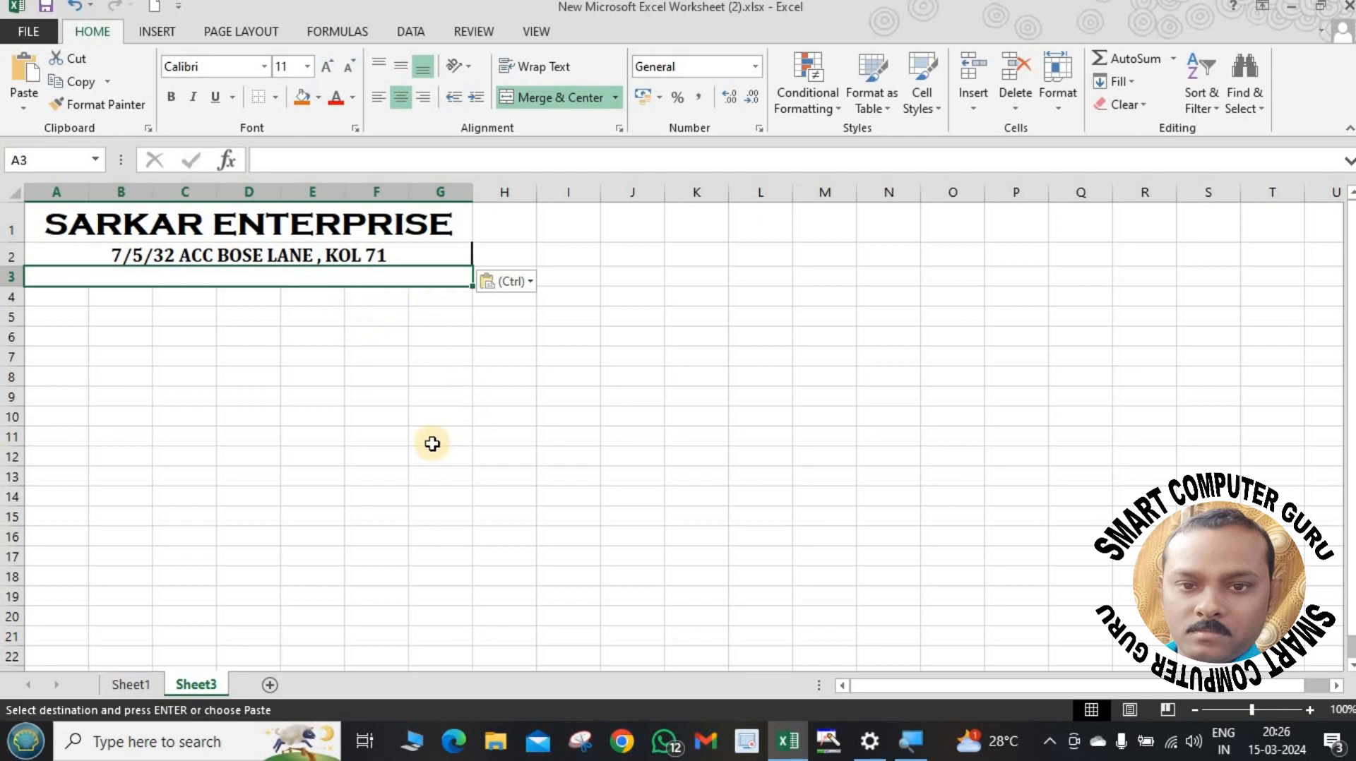
{"action": "left_click", "coordinate": [365, 279]}
{"action": "key", "text": "ctrl+v"}
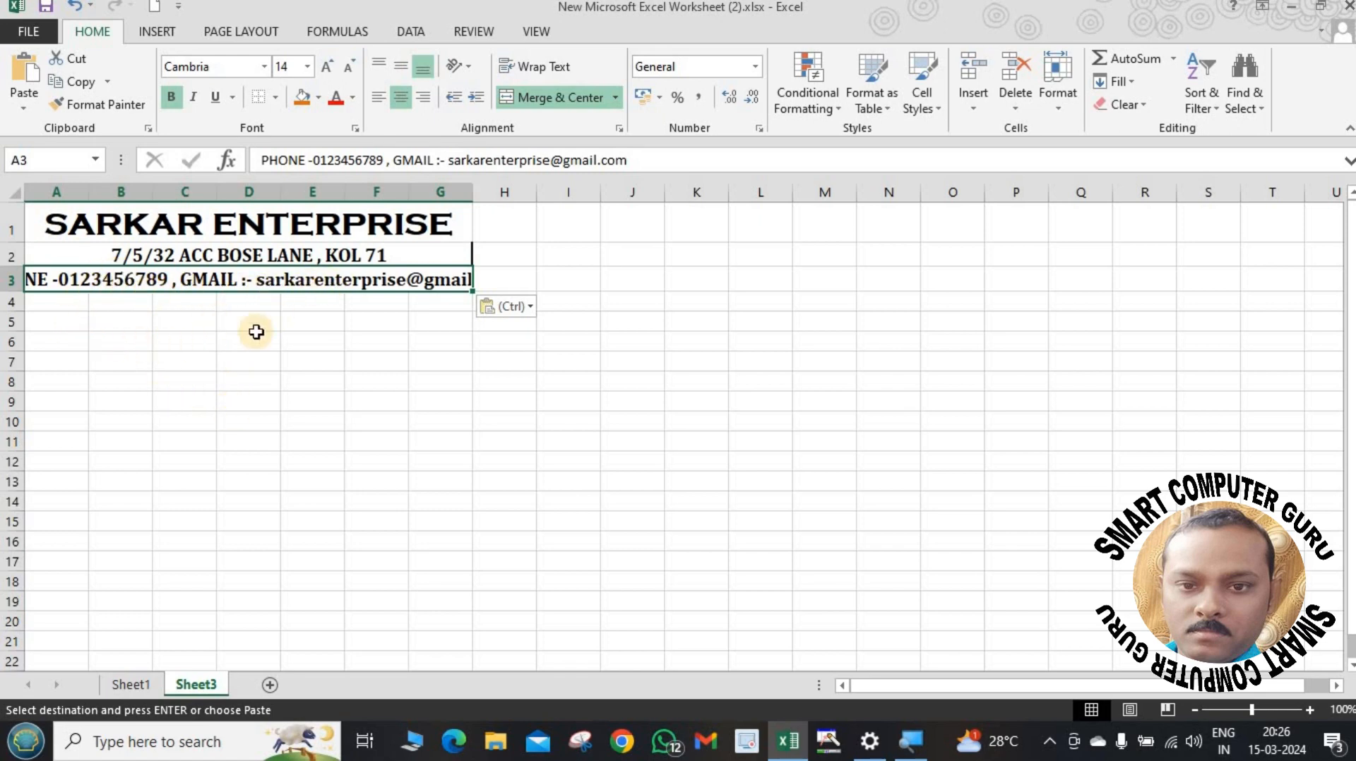
Widen column B slightly and column G until the whole contact line in row 3 fits within the merged cell.
{"action": "left_click", "coordinate": [91, 196]}
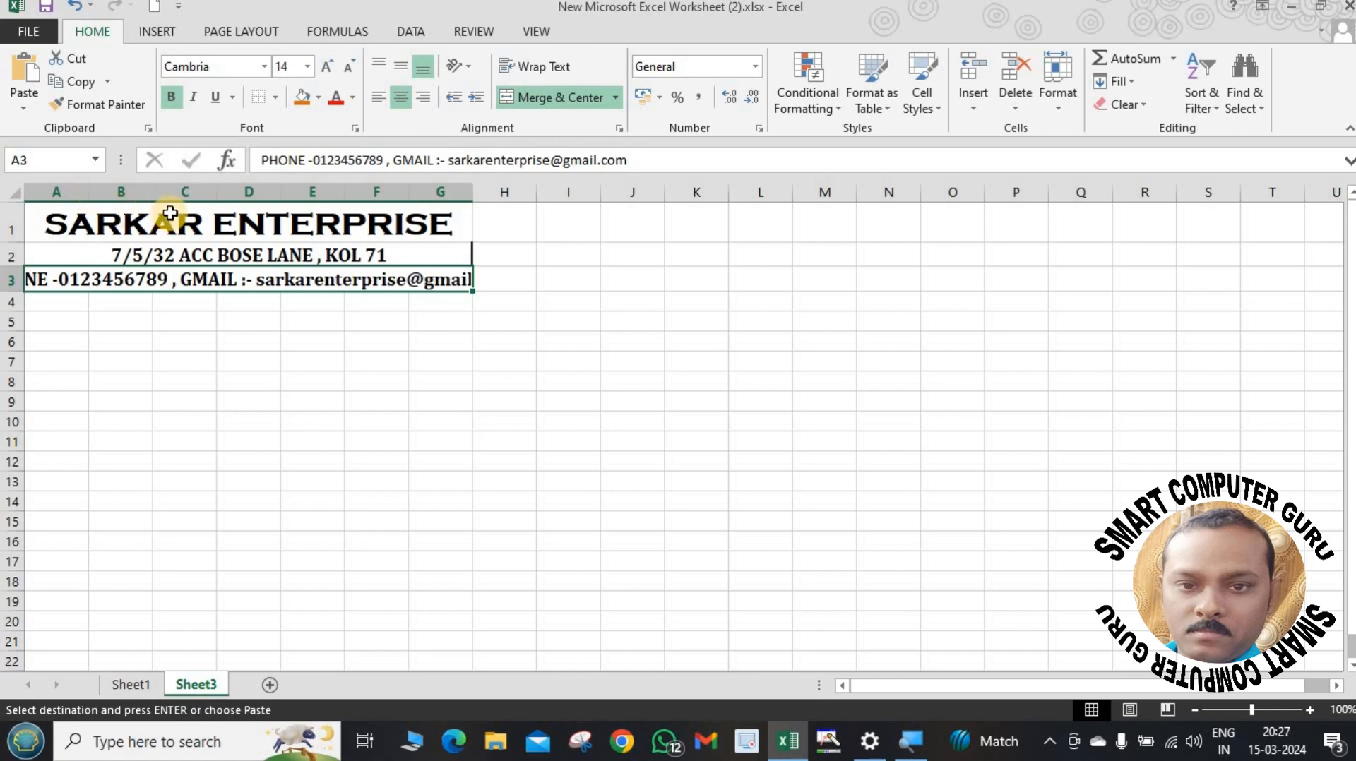
{"action": "left_click_drag", "start_coordinate": [159, 197], "coordinate": [160, 197]}
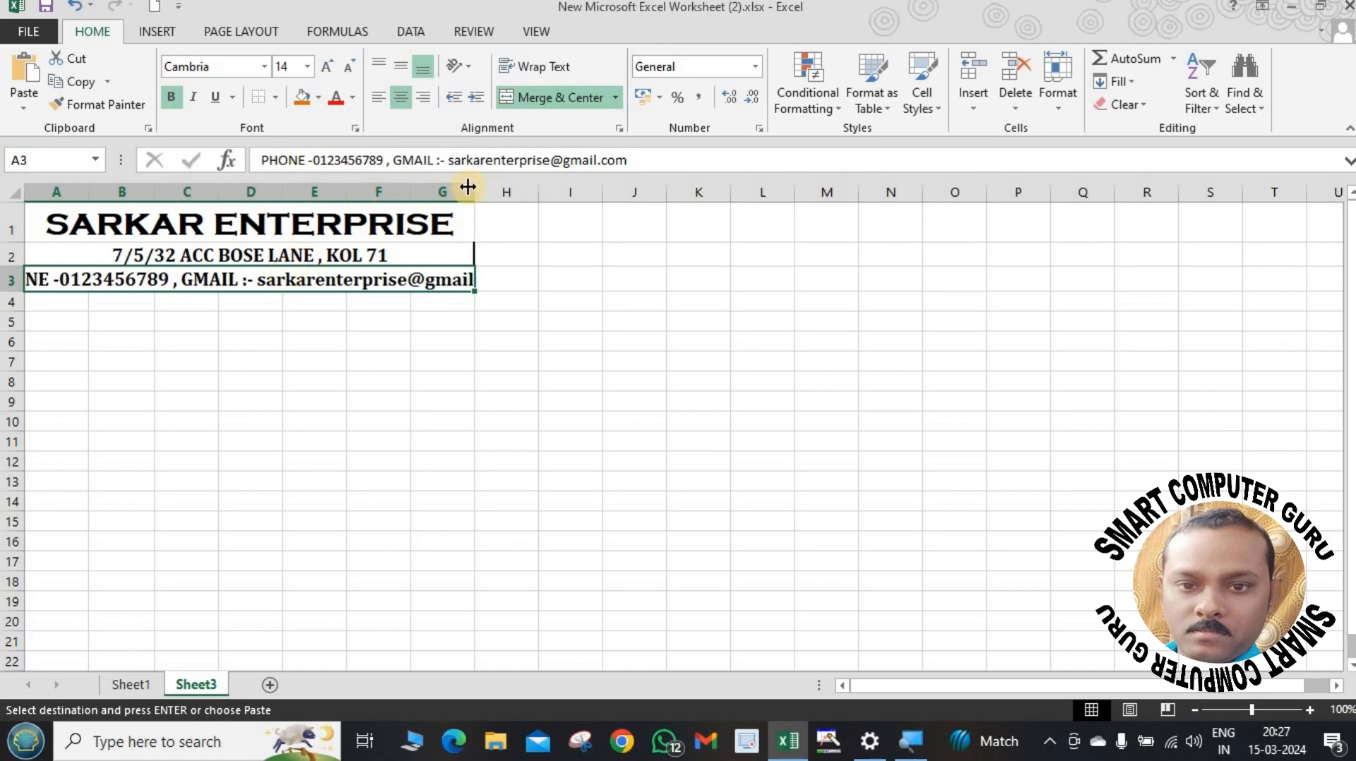
{"action": "left_click_drag", "start_coordinate": [475, 188], "coordinate": [495, 189]}
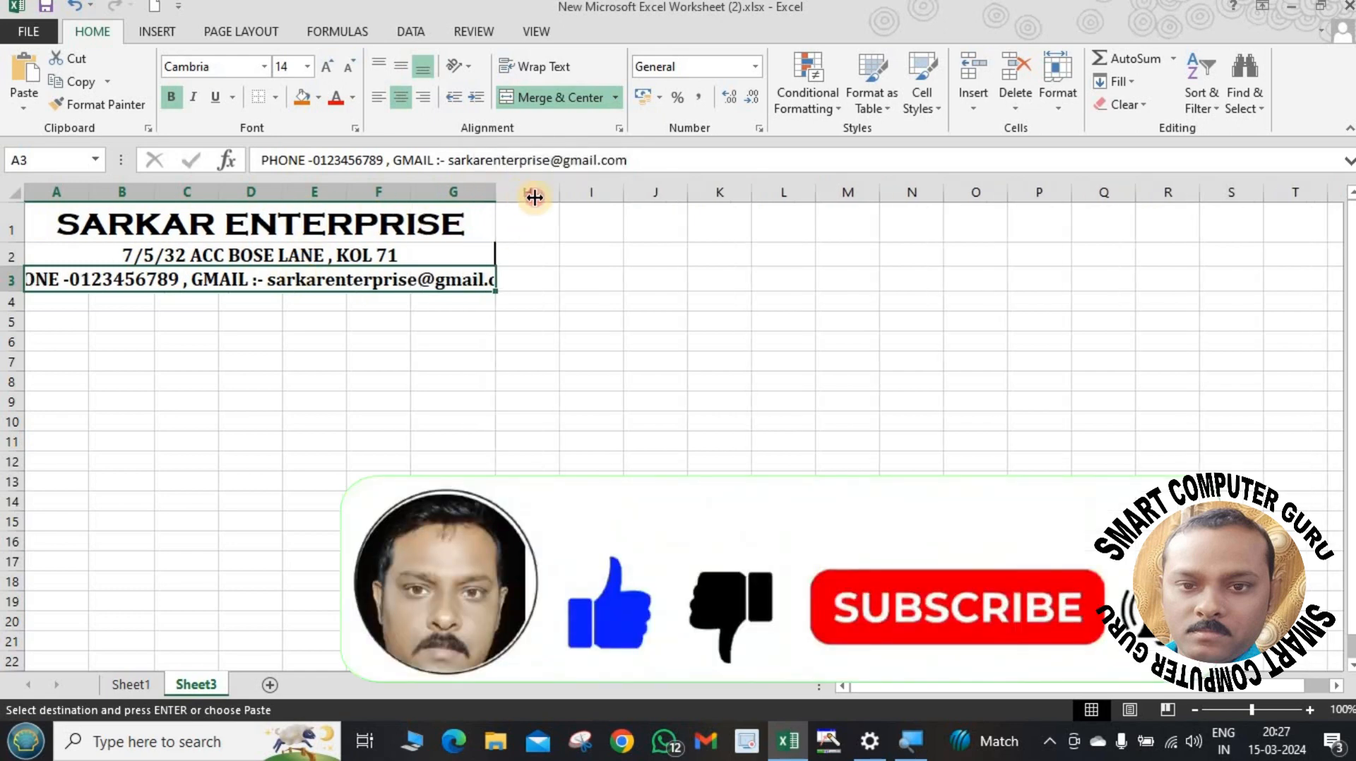
{"action": "left_click_drag", "start_coordinate": [534, 197], "coordinate": [556, 197]}
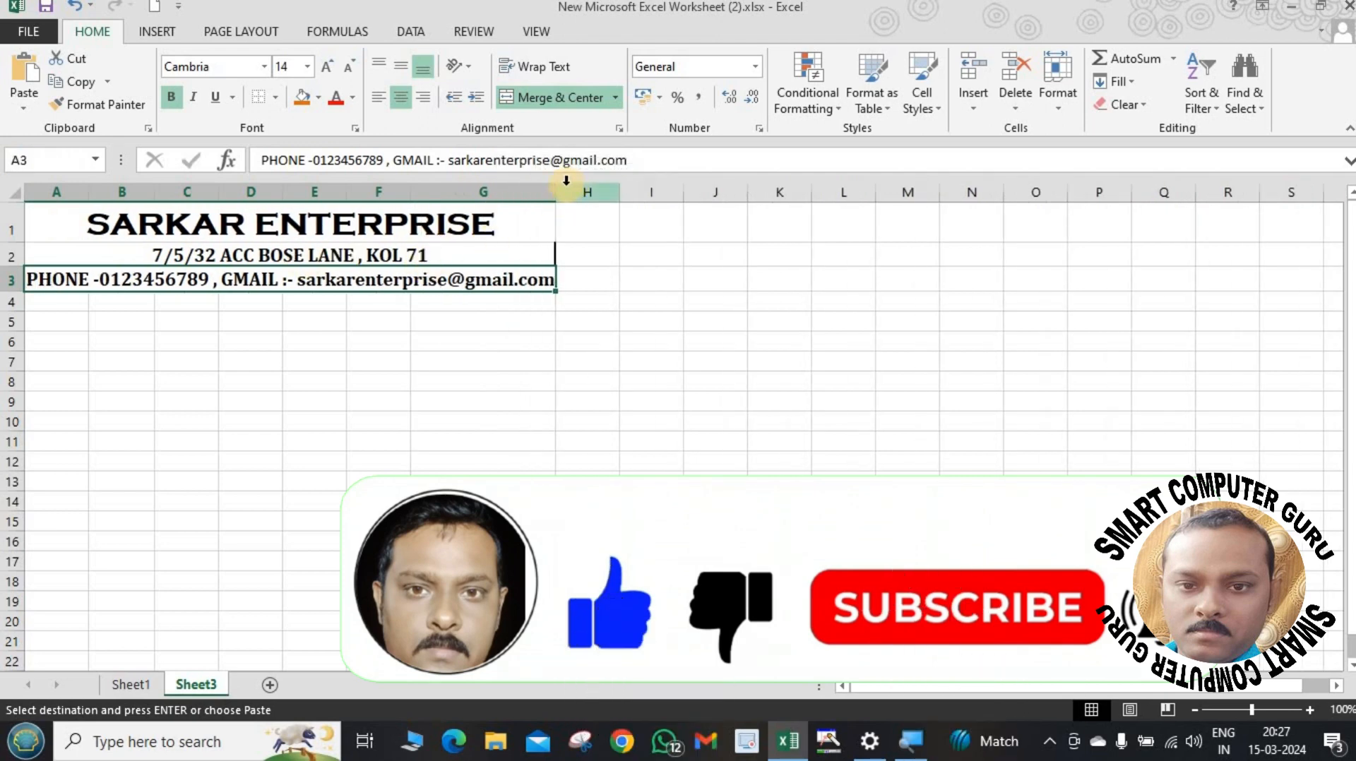
{"action": "left_click_drag", "start_coordinate": [554, 193], "coordinate": [585, 194]}
{"action": "left_click", "coordinate": [494, 363]}
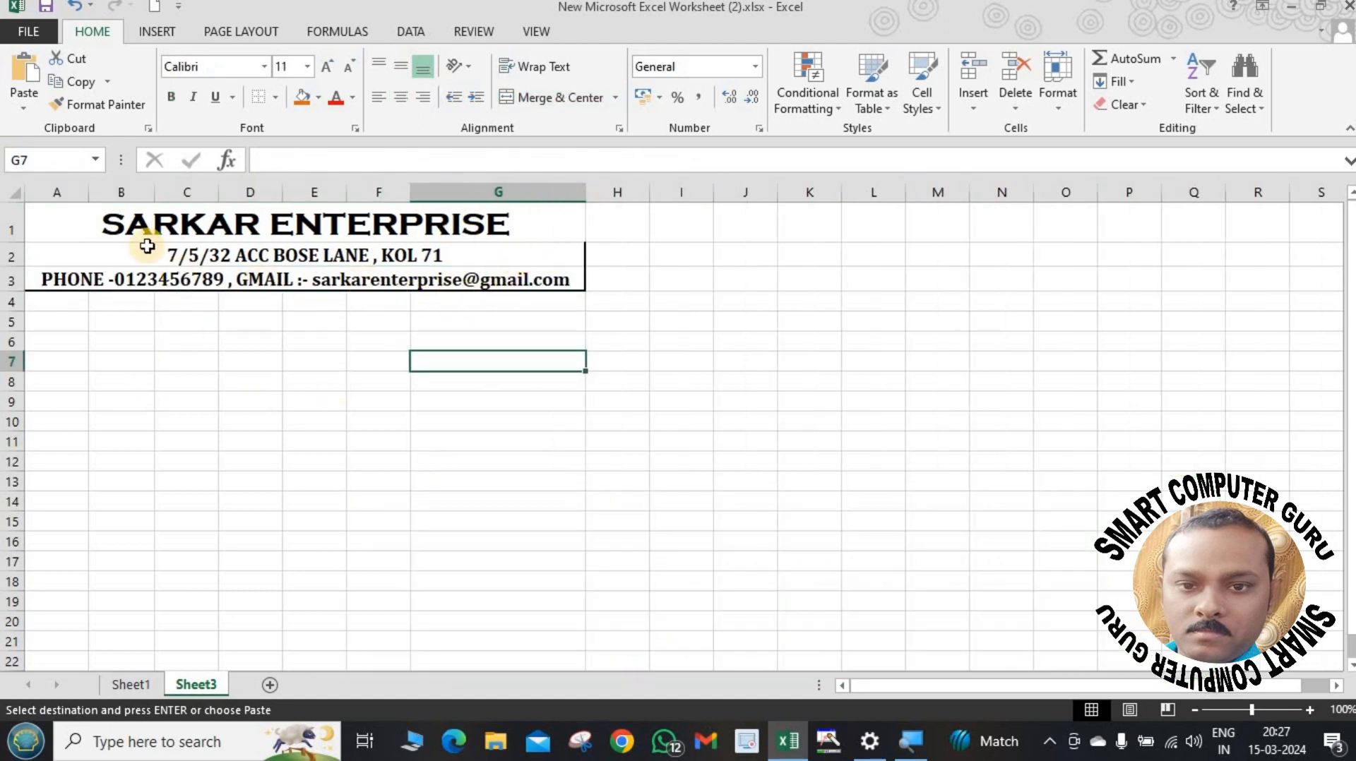
Fill the three-row company header A1:G3 with orange.
{"action": "left_click", "coordinate": [78, 223]}
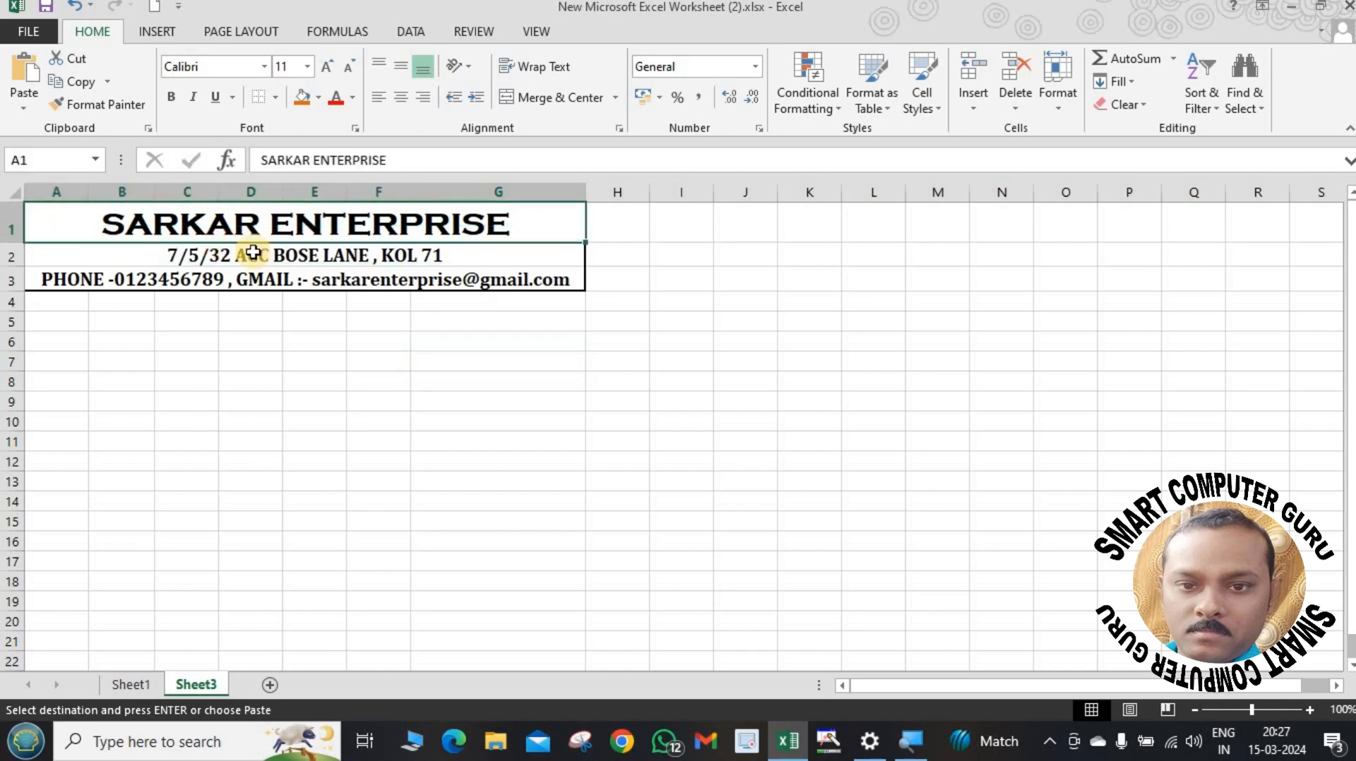
{"action": "left_click_drag", "start_coordinate": [252, 252], "coordinate": [339, 276]}
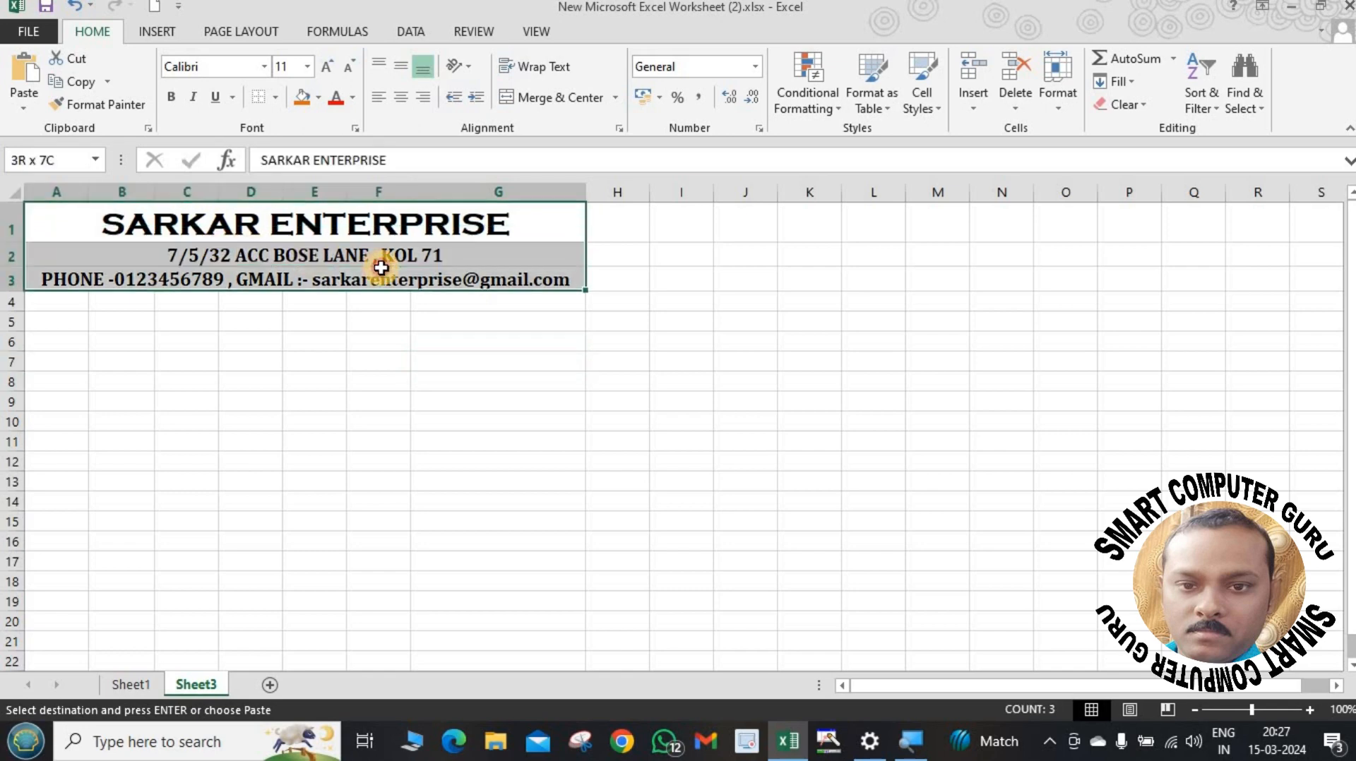
{"action": "left_click", "coordinate": [302, 97]}
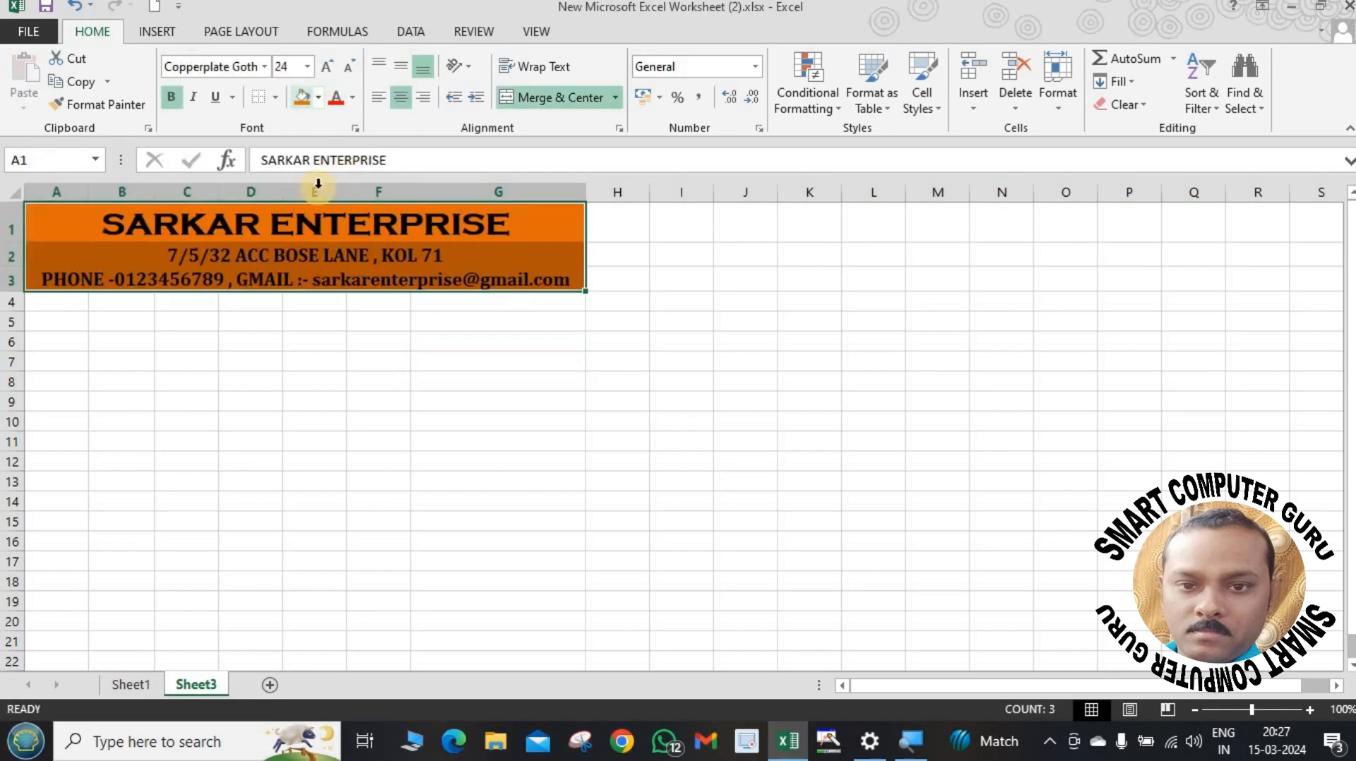
{"action": "left_click", "coordinate": [432, 443]}
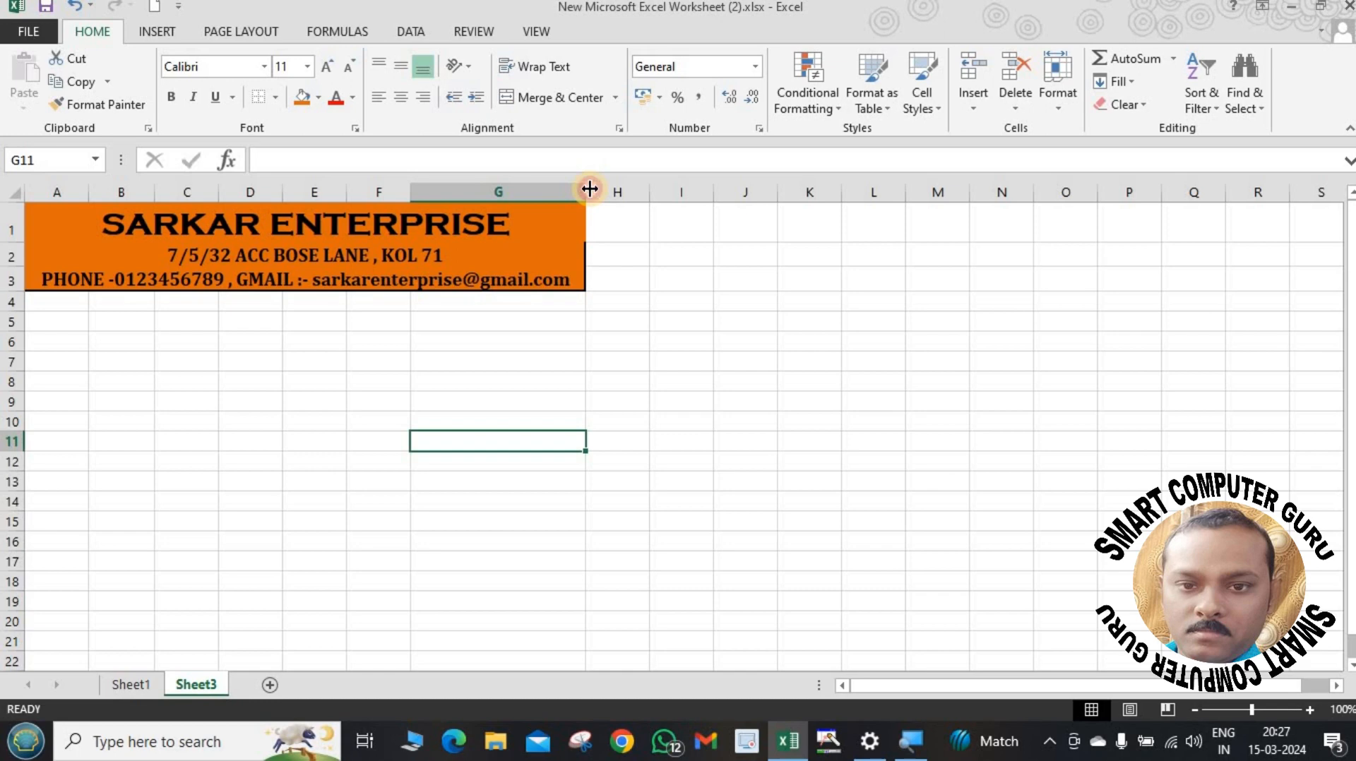
Widen column G slightly and apply a thick box border around the company header A1:G3.
{"action": "left_click_drag", "start_coordinate": [590, 188], "coordinate": [601, 189]}
{"action": "left_click", "coordinate": [287, 445]}
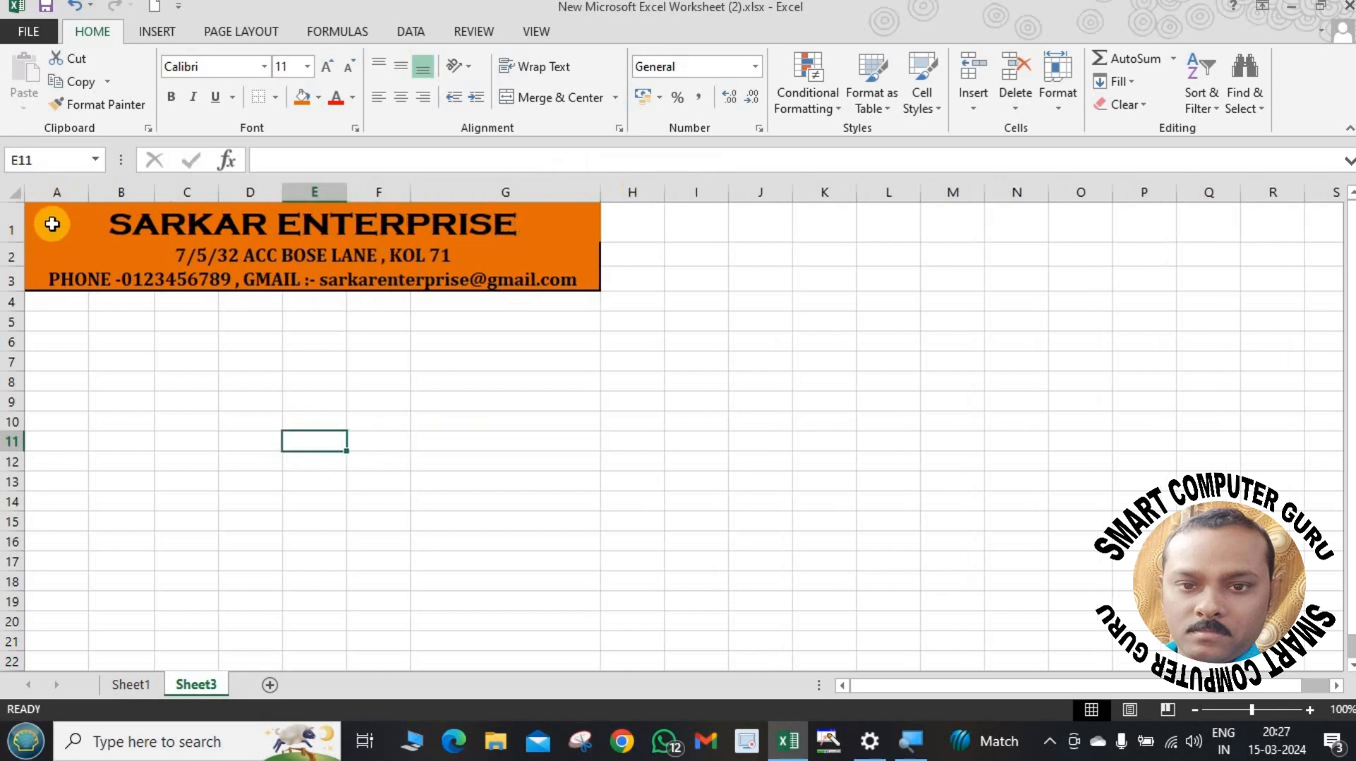
{"action": "left_click_drag", "start_coordinate": [52, 225], "coordinate": [216, 280]}
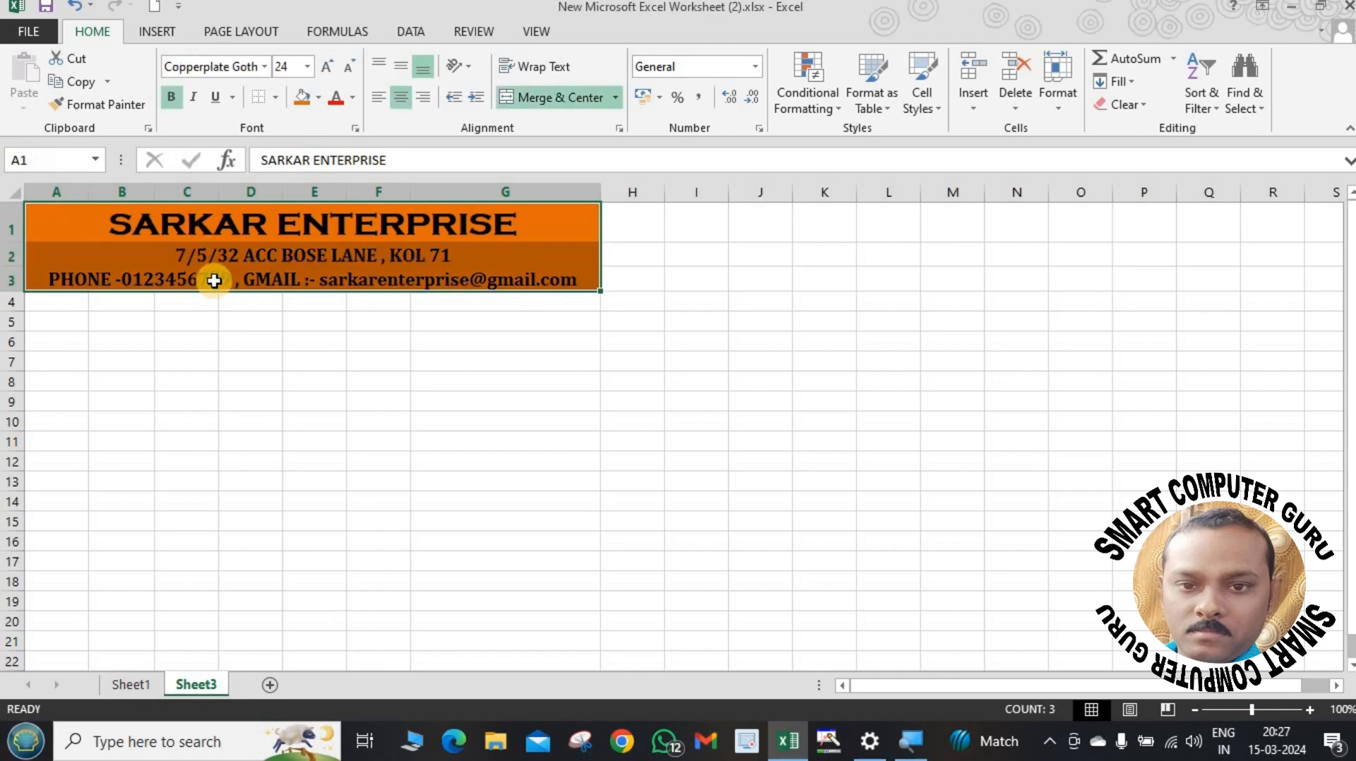
{"action": "left_click", "coordinate": [277, 98]}
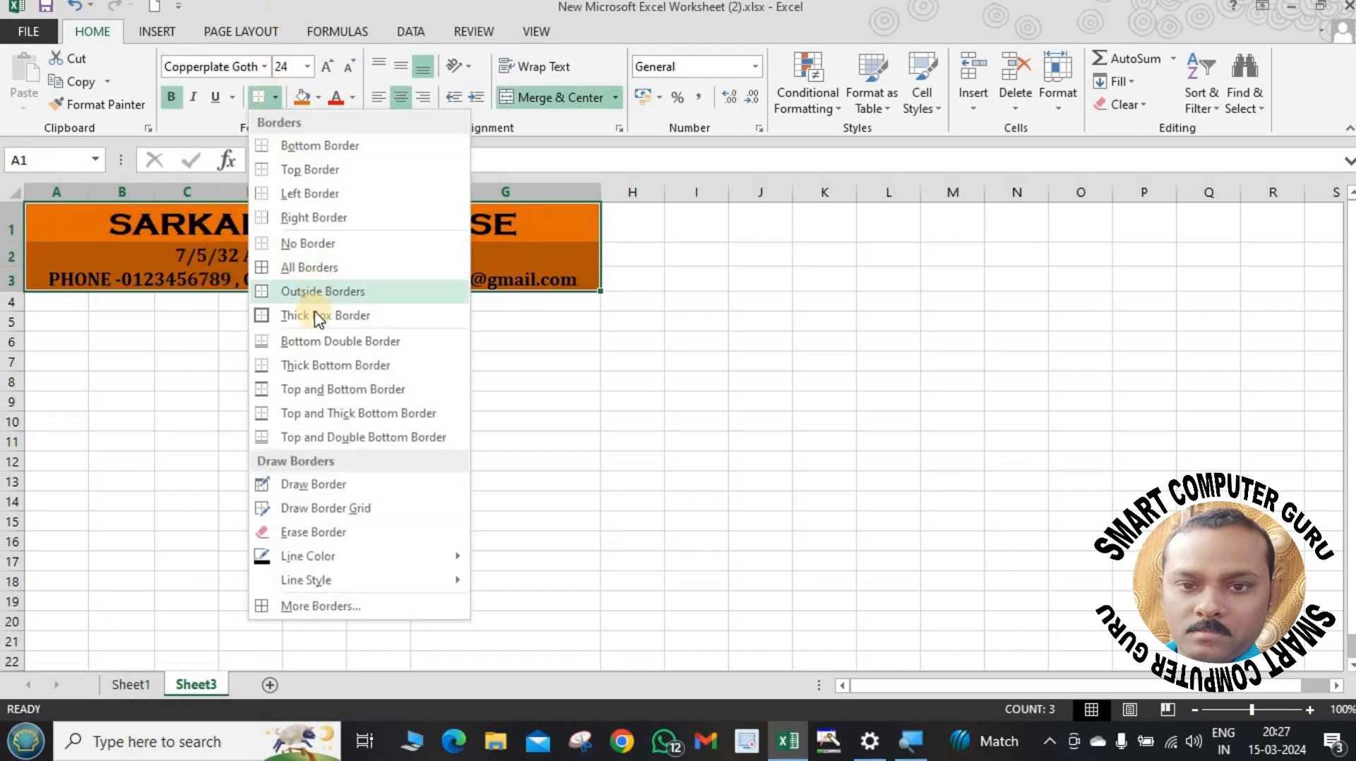
{"action": "left_click", "coordinate": [376, 319]}
{"action": "left_click", "coordinate": [404, 439]}
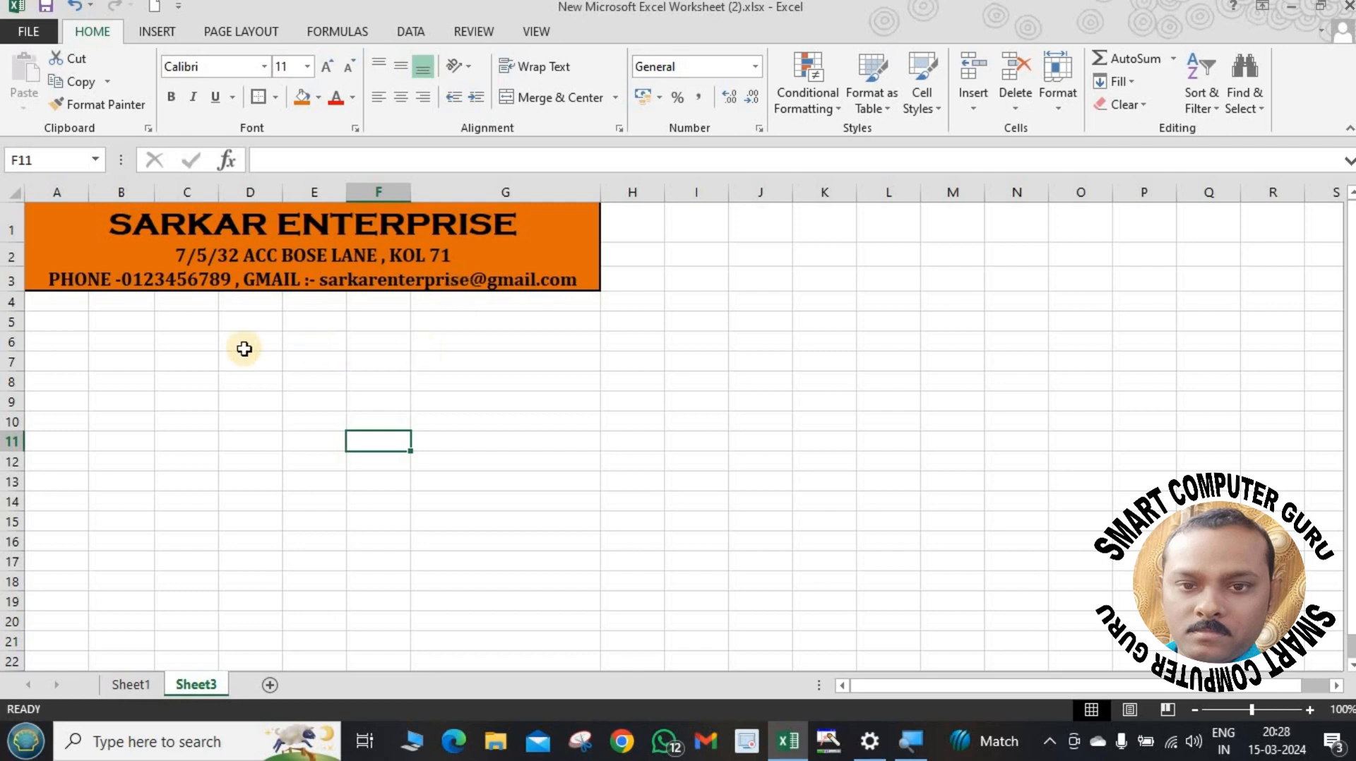
Merge and center A4:G4 below the company header and enter INVOICE in it.
{"action": "left_click_drag", "start_coordinate": [53, 295], "coordinate": [587, 308]}
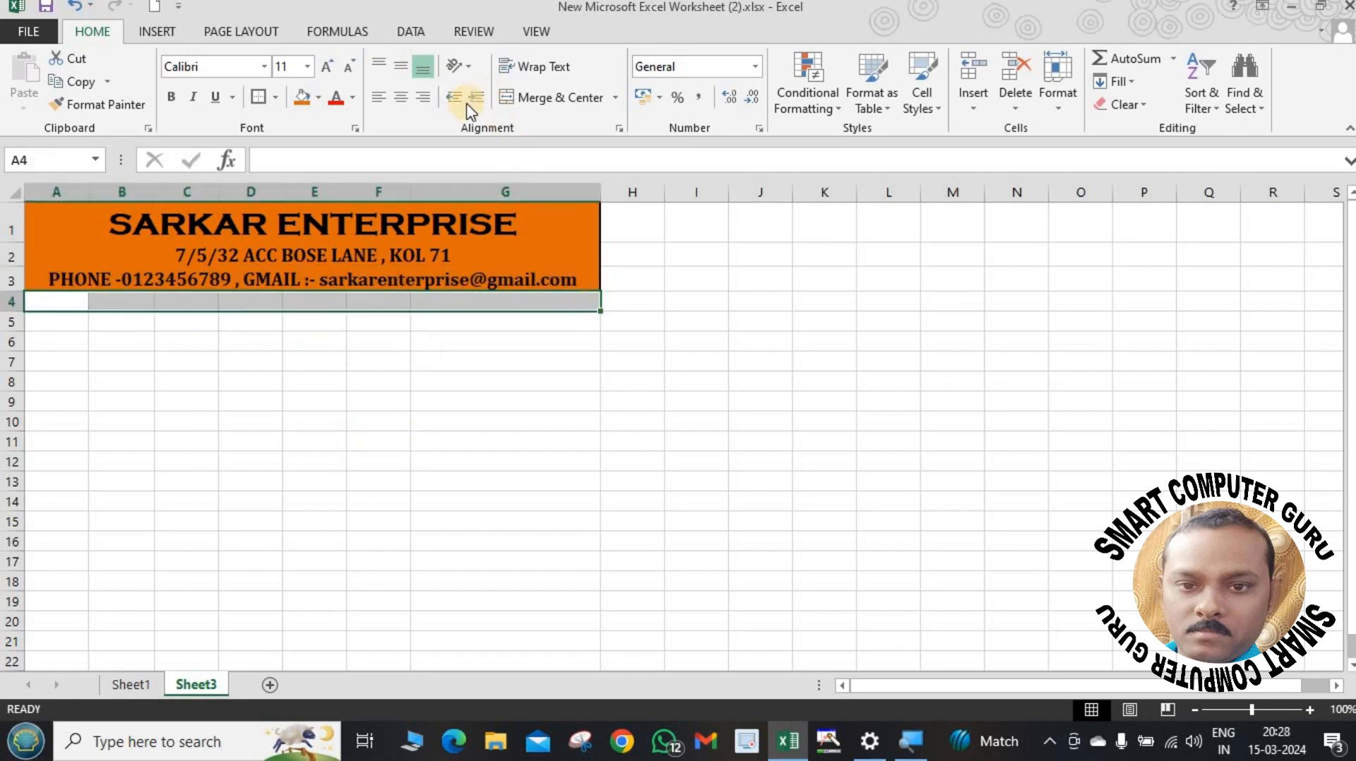
{"action": "left_click", "coordinate": [514, 484]}
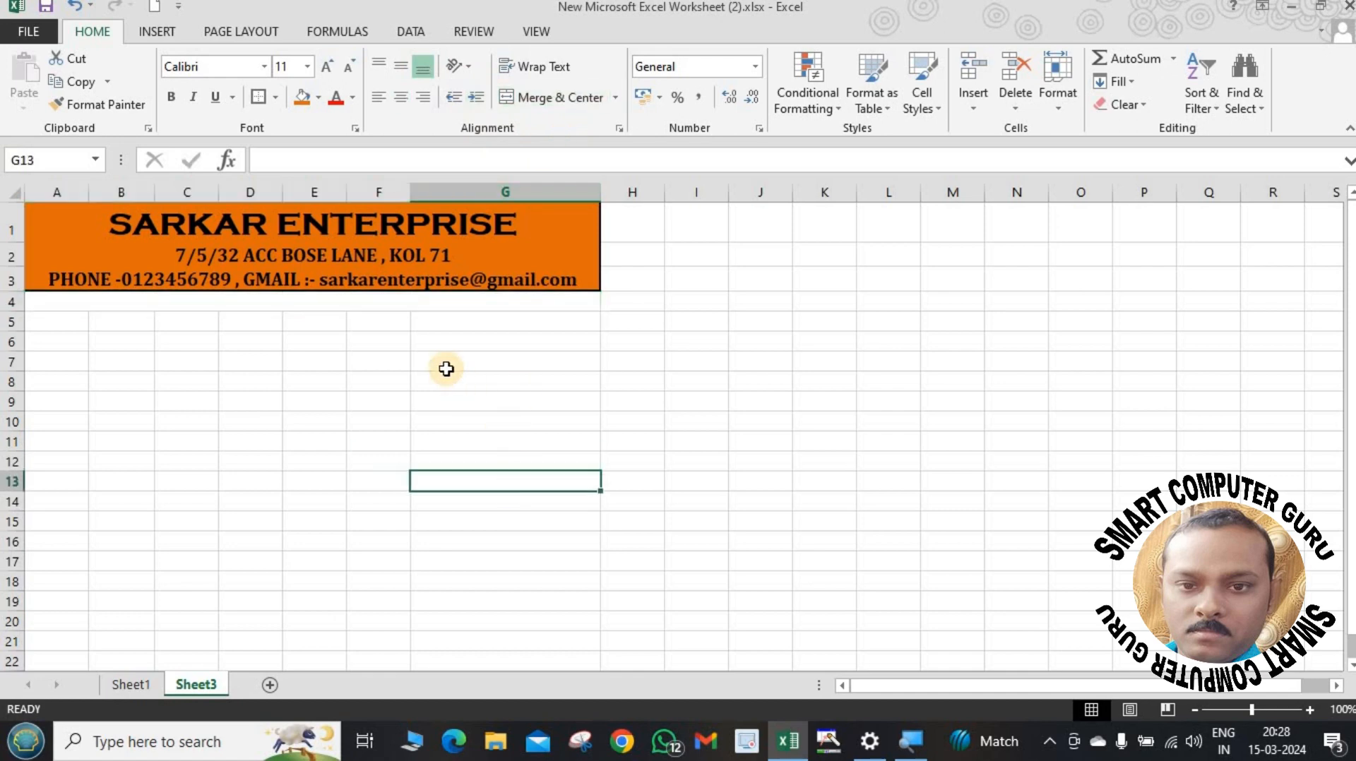
{"action": "left_click", "coordinate": [382, 300]}
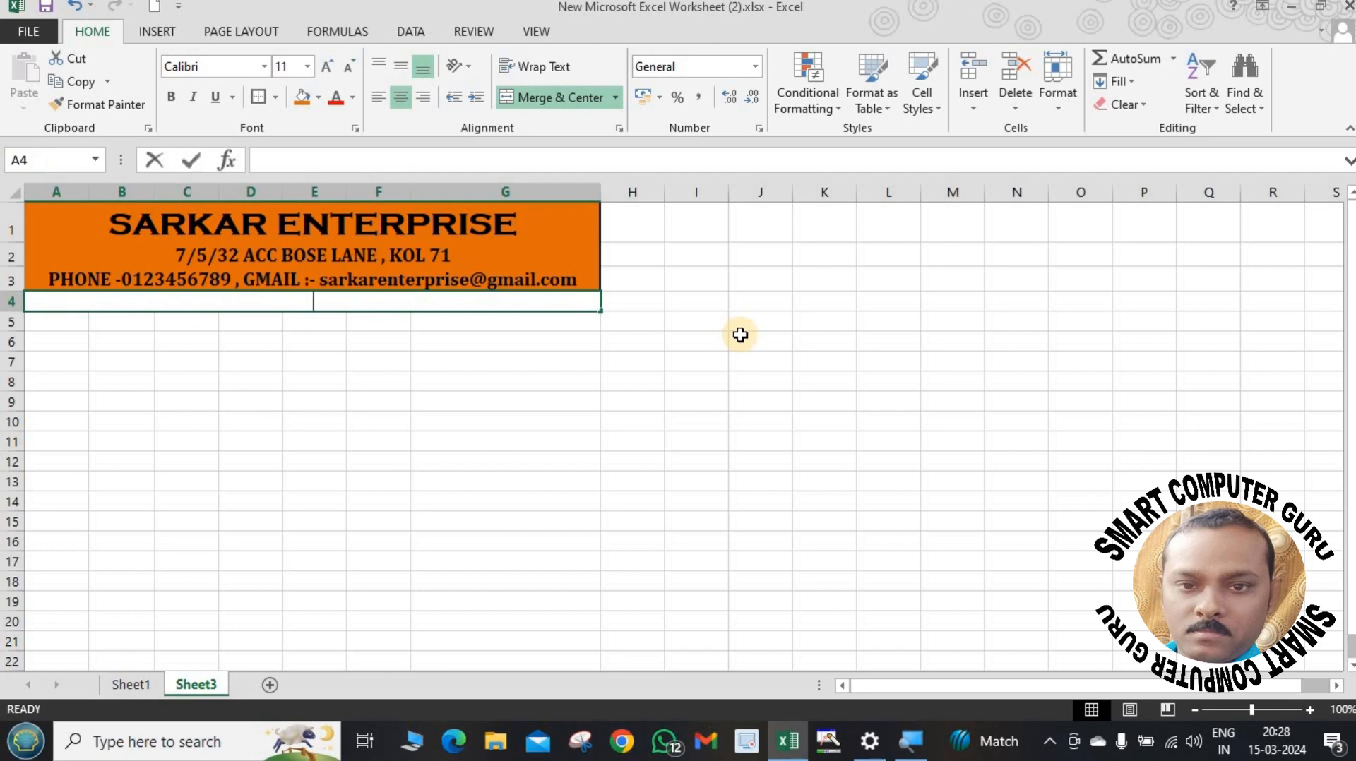
{"action": "type", "text": "INVO"}
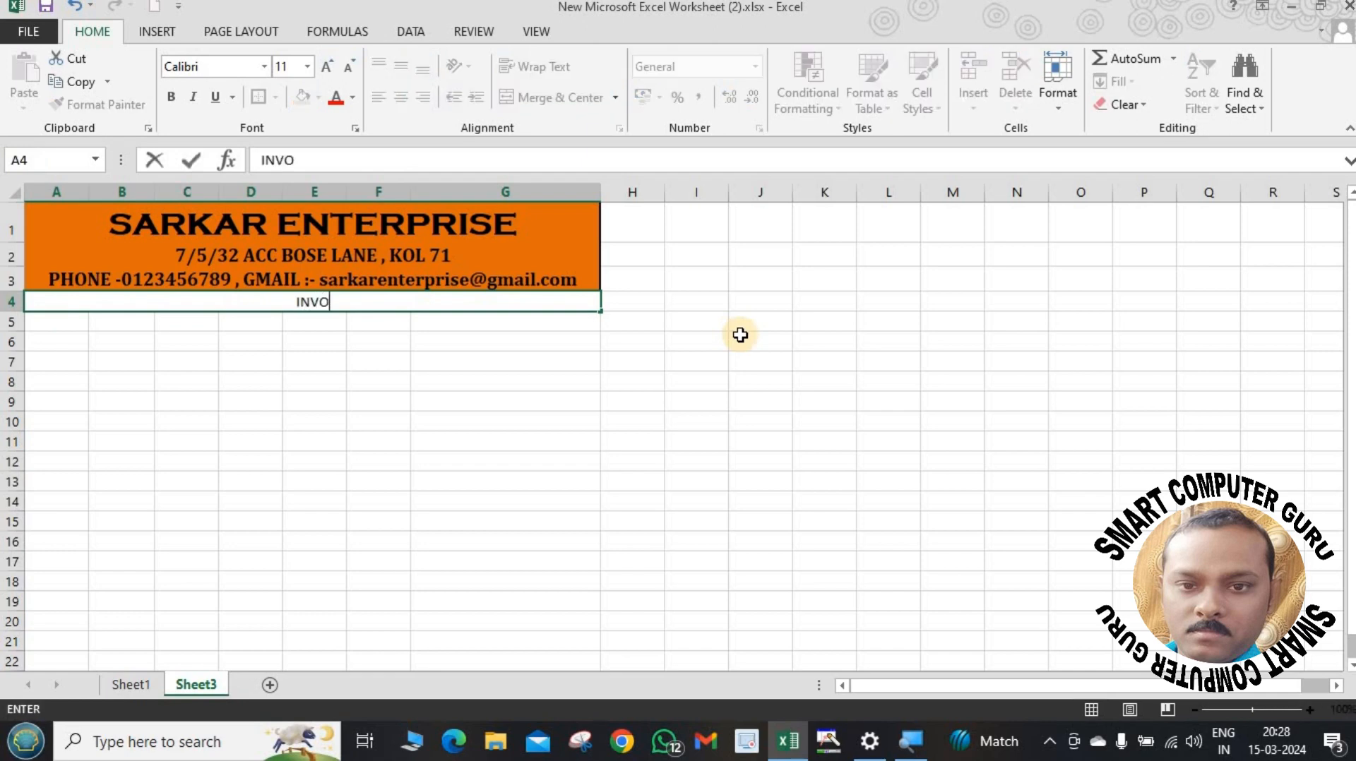
{"action": "type", "text": "ICE"}
{"action": "left_click", "coordinate": [622, 463]}
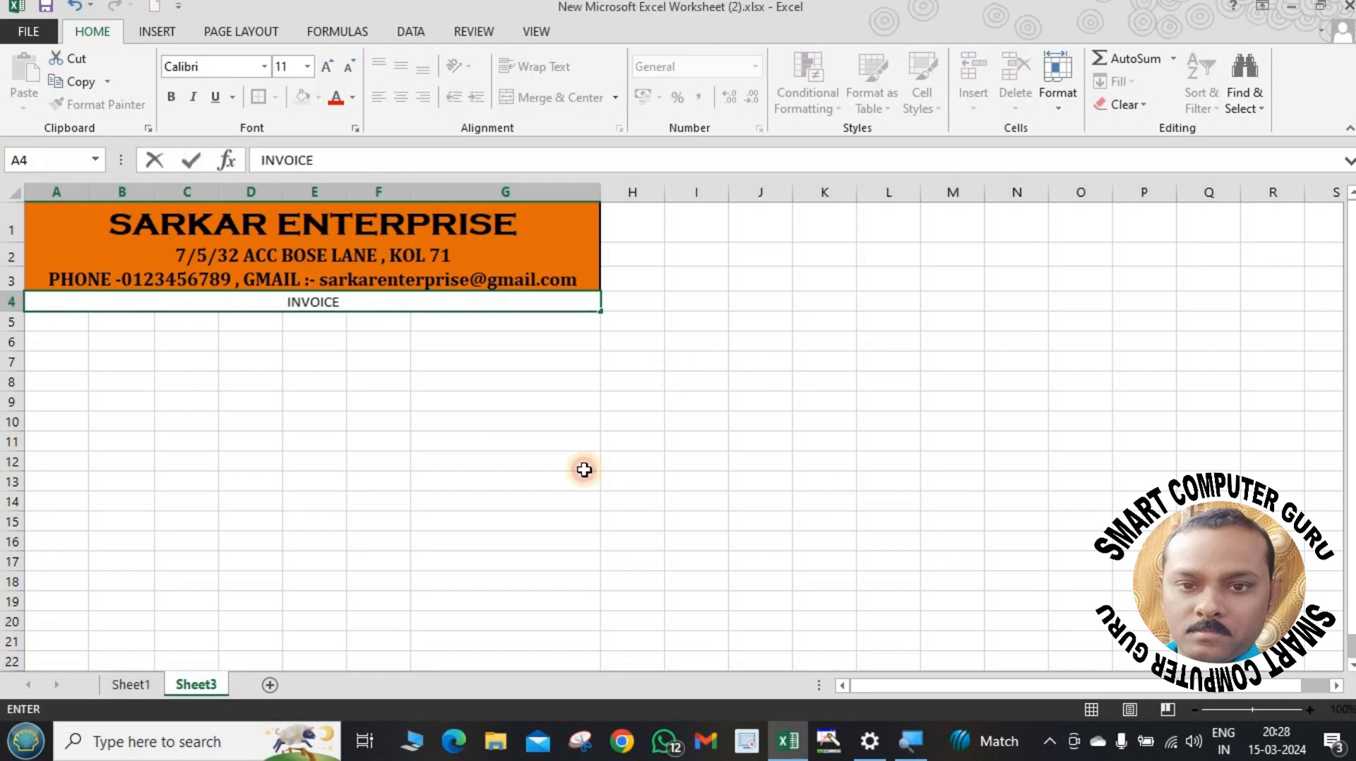
Format the INVOICE heading in row 4 as bold Arial Black.
{"action": "left_click", "coordinate": [227, 290]}
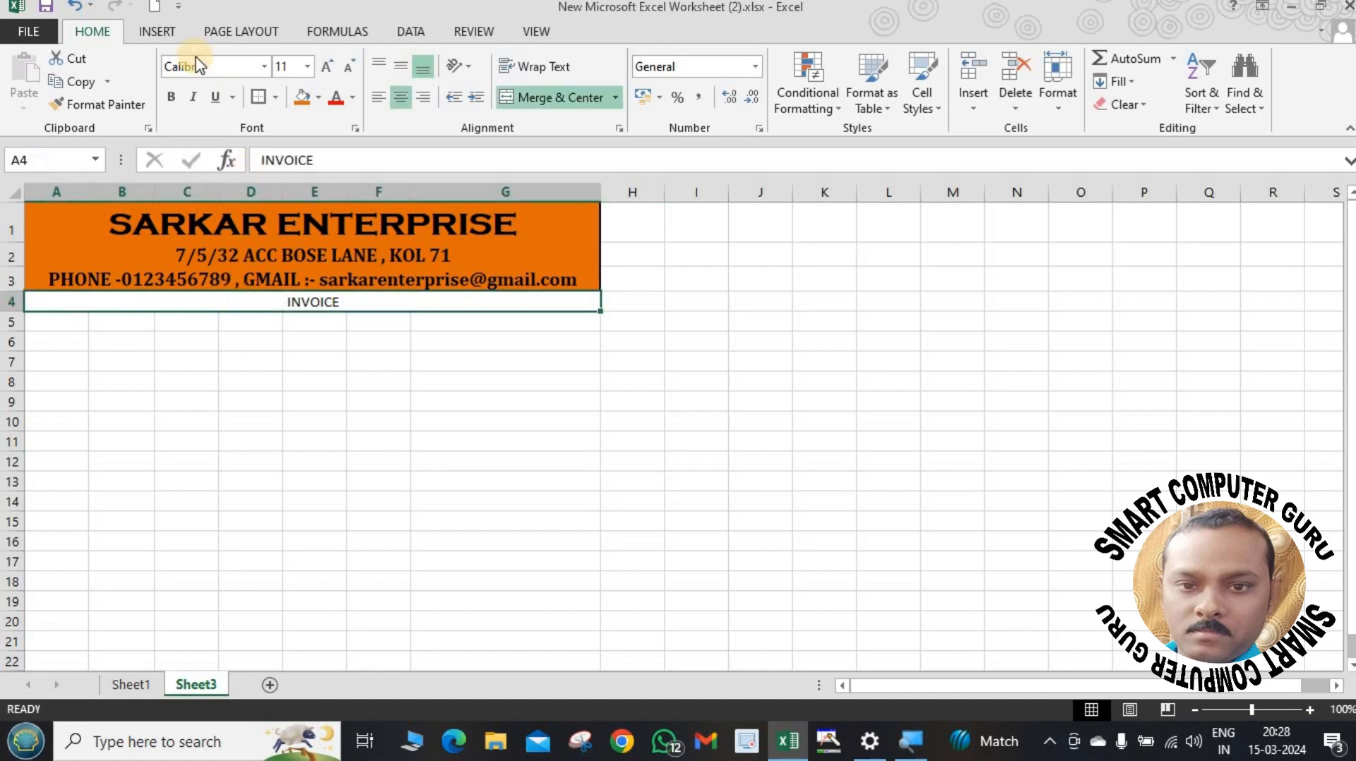
{"action": "left_click", "coordinate": [176, 97]}
{"action": "left_click", "coordinate": [262, 66]}
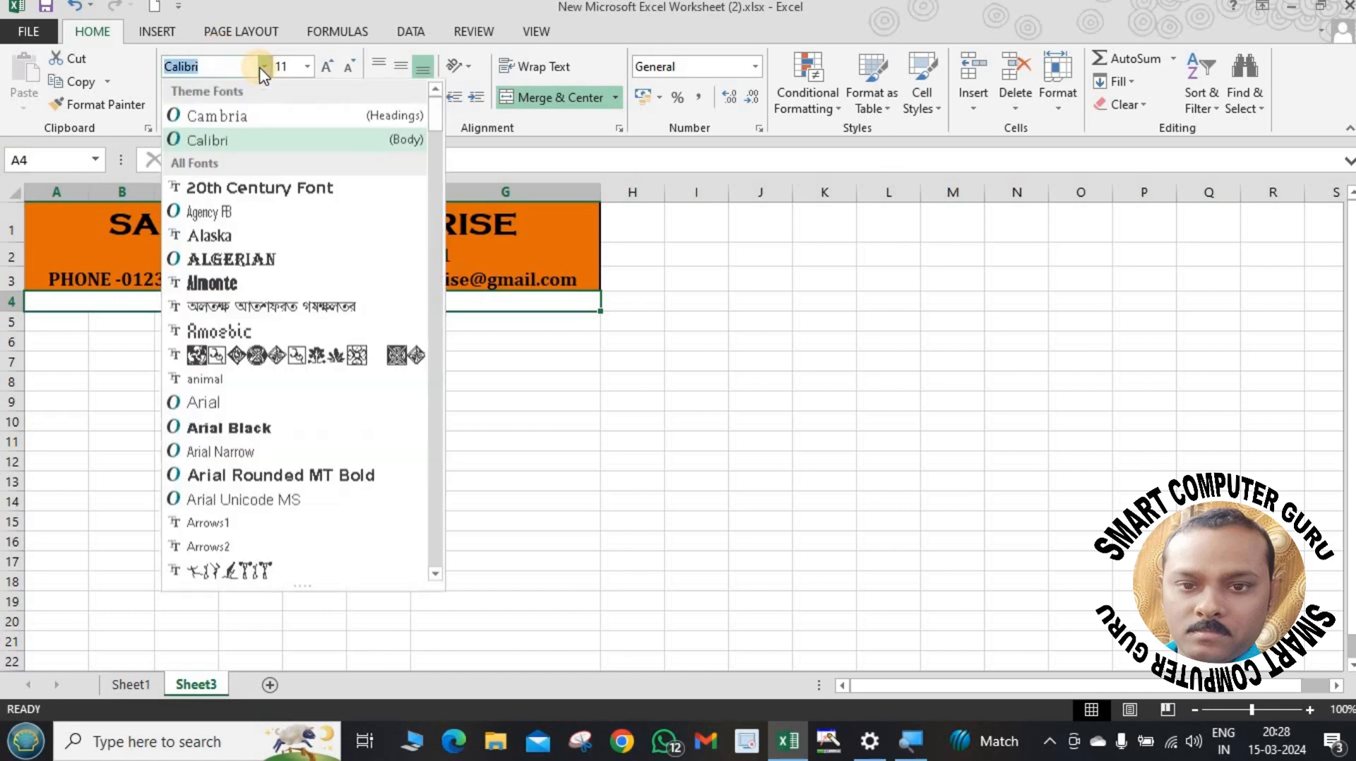
{"action": "left_click", "coordinate": [266, 428]}
{"action": "left_click", "coordinate": [338, 484]}
{"action": "left_click", "coordinate": [325, 293]}
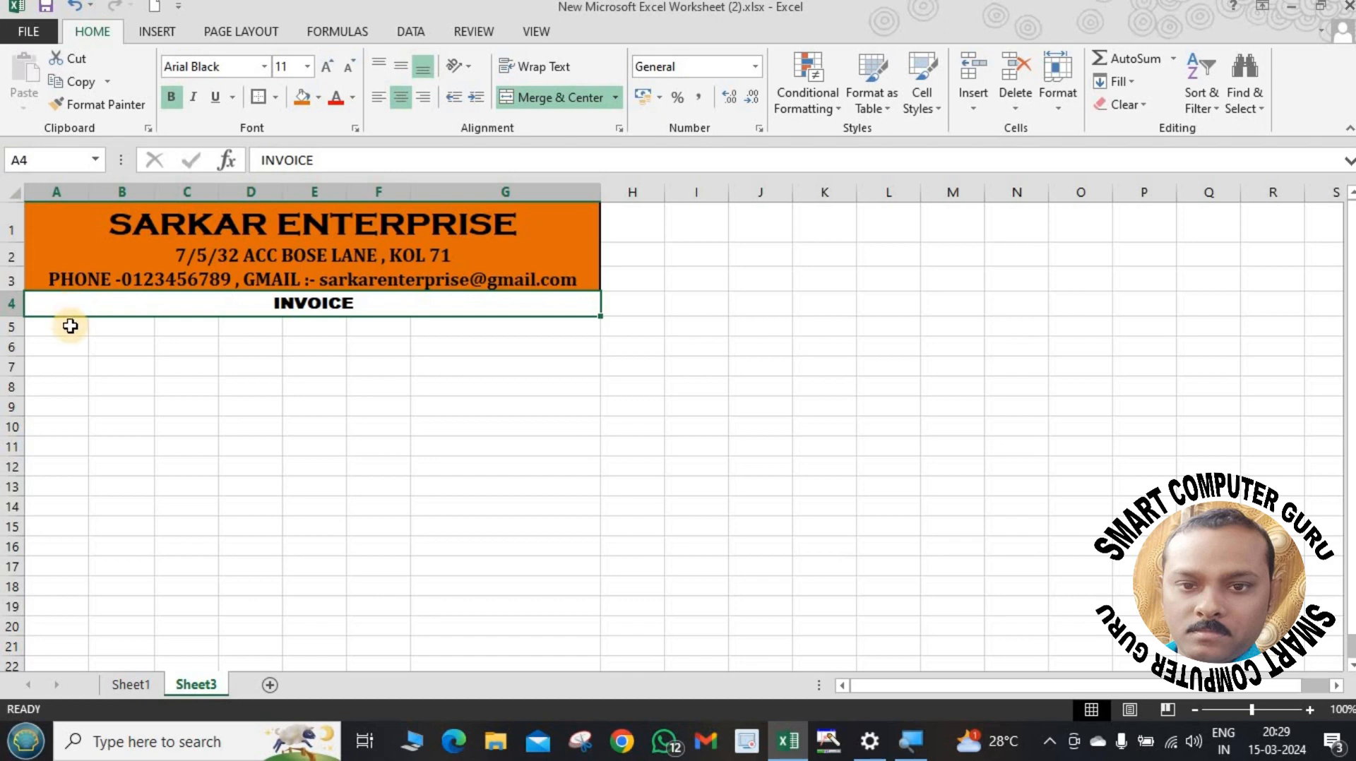
Merge and center A5:B5 and extend the merged format down to A6:B6.
{"action": "left_click_drag", "start_coordinate": [70, 326], "coordinate": [100, 327]}
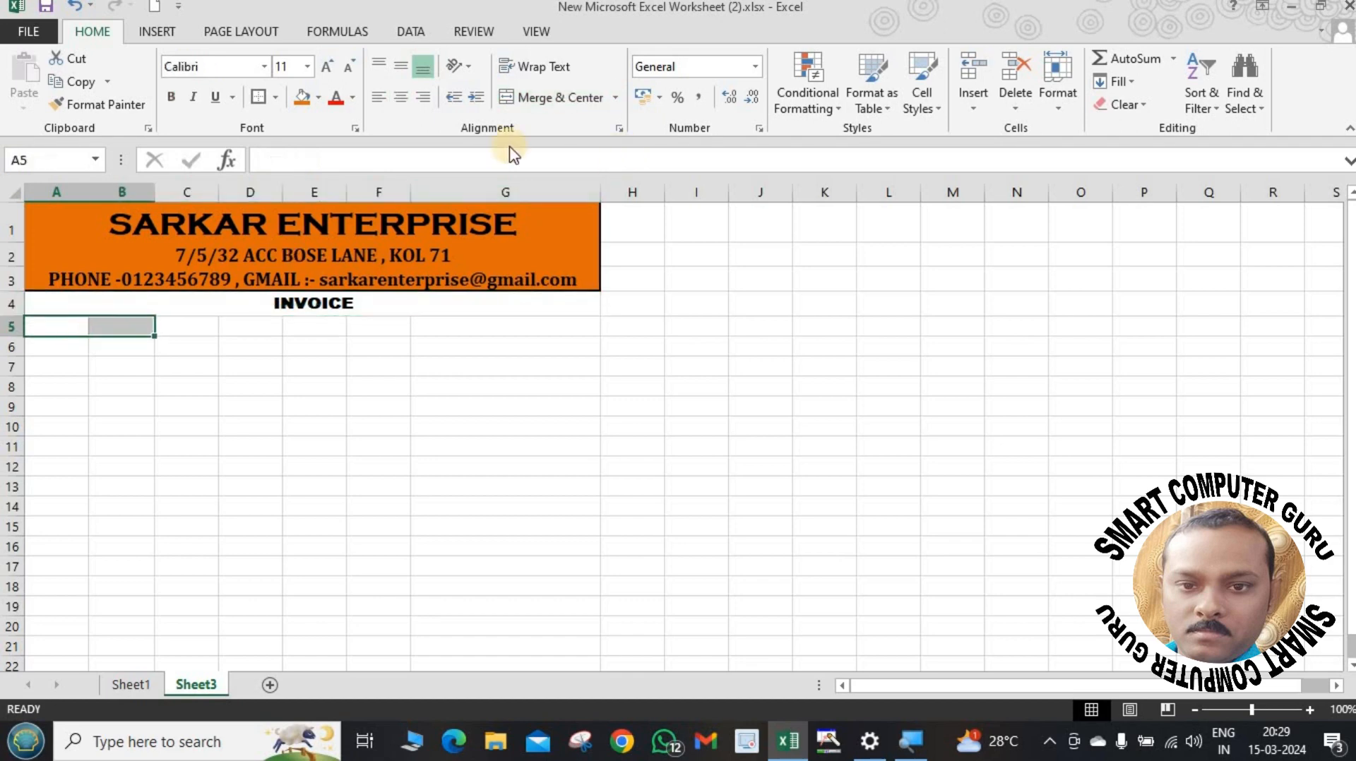
{"action": "left_click", "coordinate": [560, 98]}
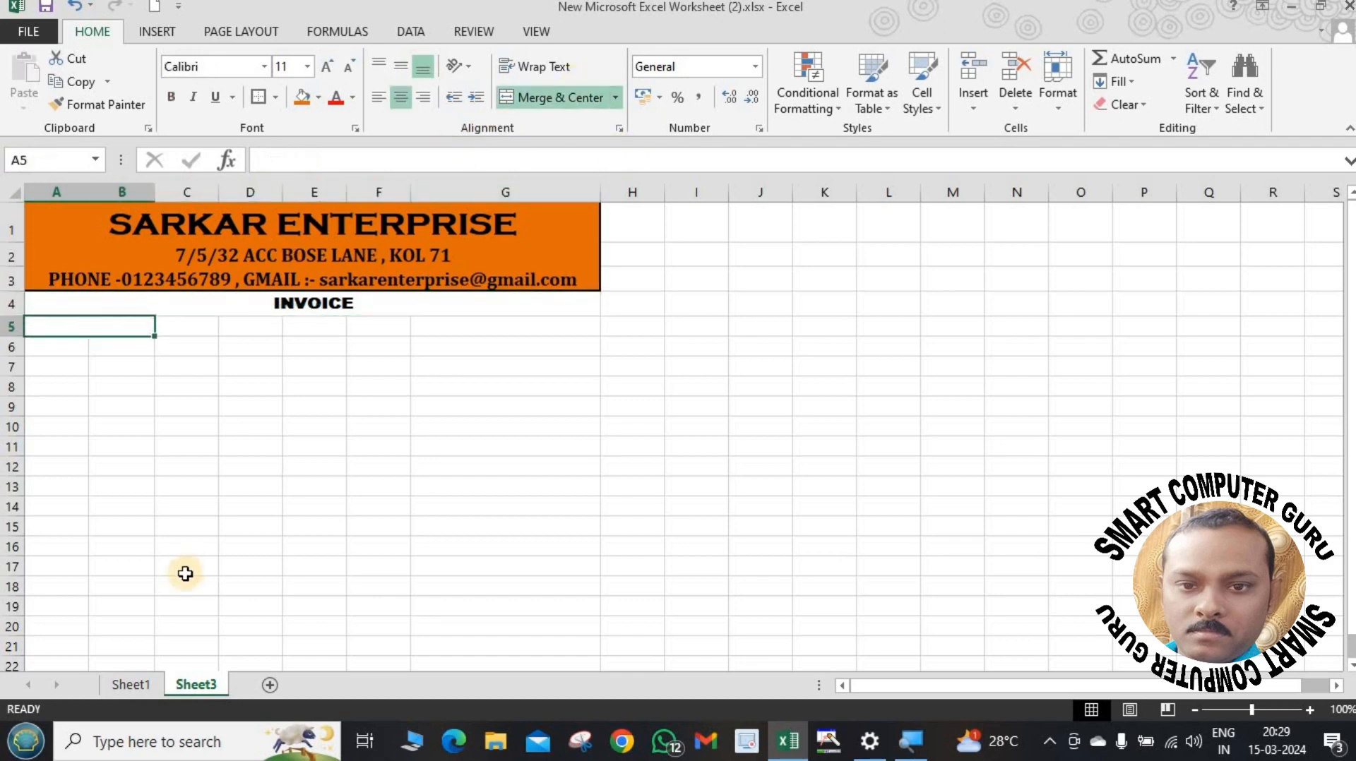
{"action": "left_click", "coordinate": [185, 573]}
{"action": "left_click", "coordinate": [132, 321]}
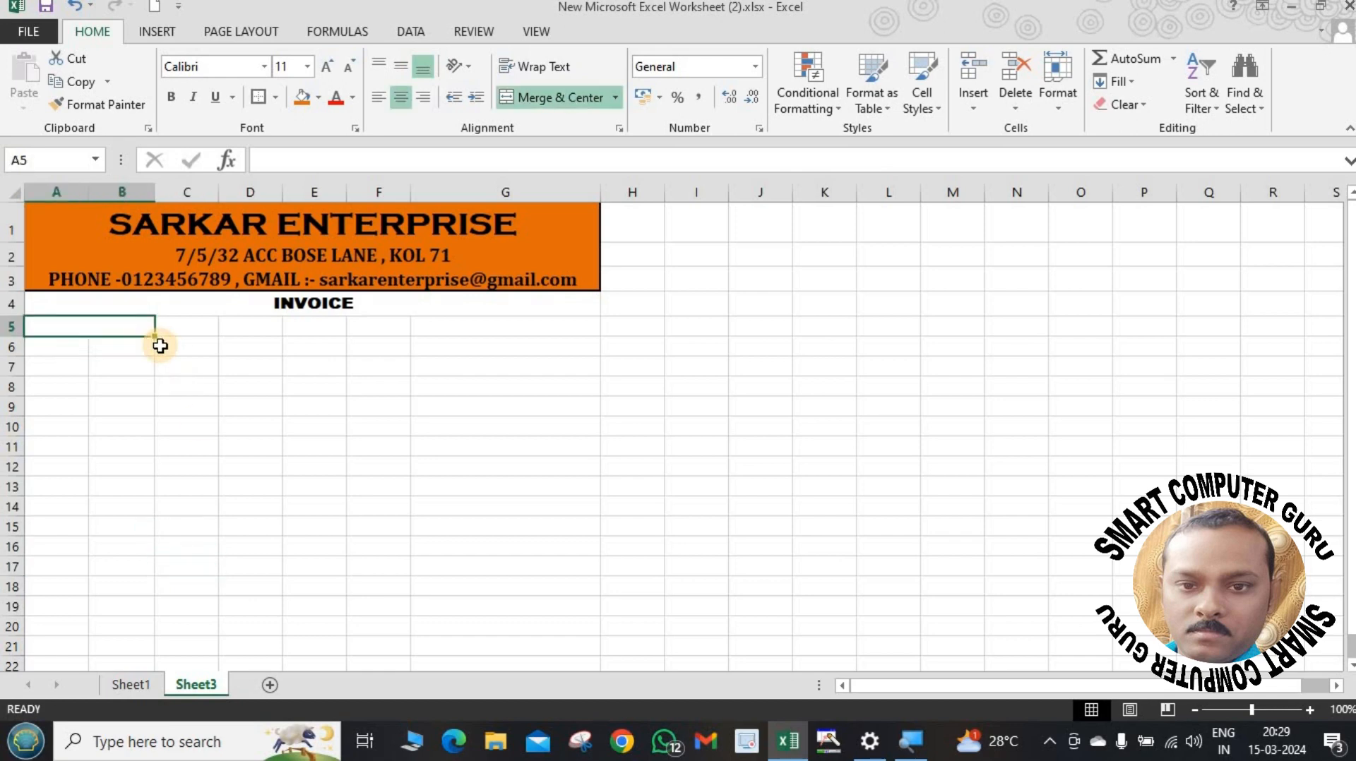
{"action": "left_click_drag", "start_coordinate": [152, 336], "coordinate": [151, 355]}
{"action": "left_click", "coordinate": [226, 452]}
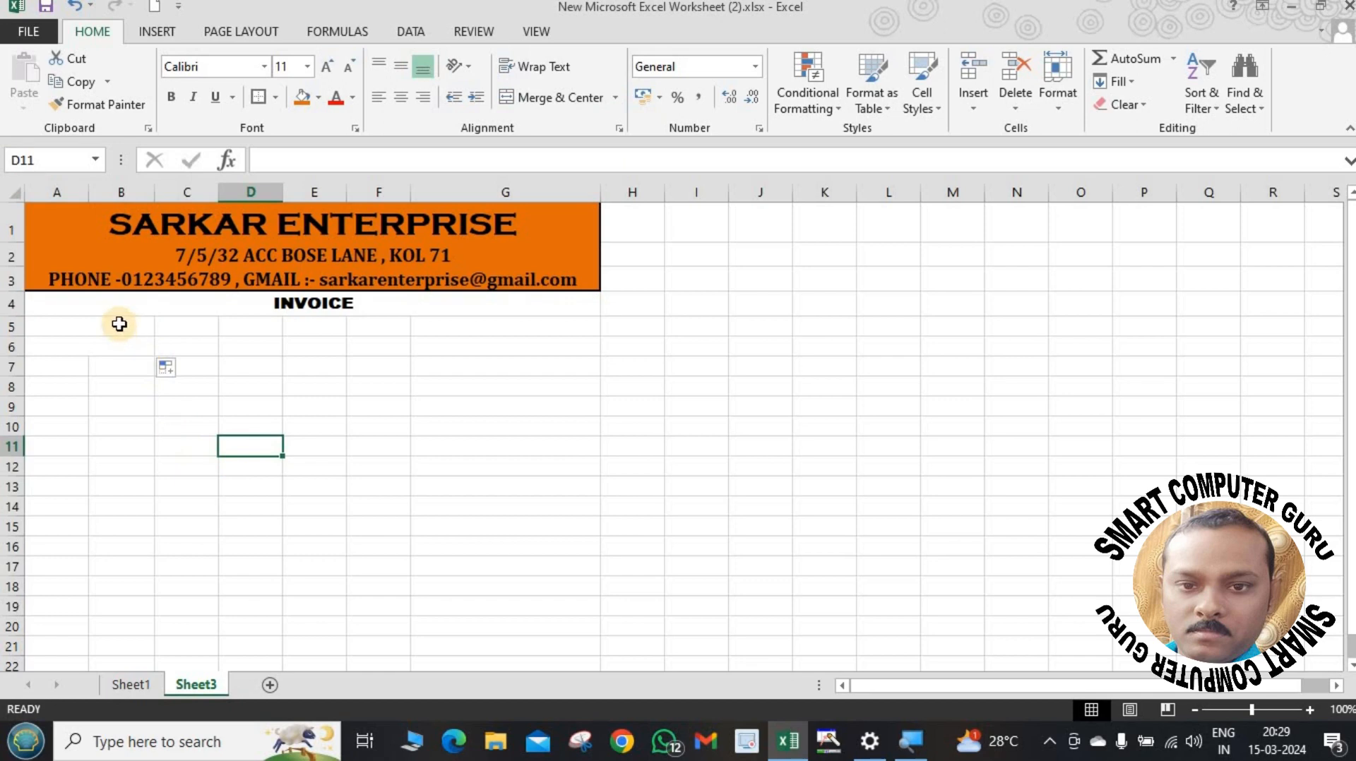
Enter the label CUSTOMER'S NAME in merged cell A5.
{"action": "left_click", "coordinate": [115, 324]}
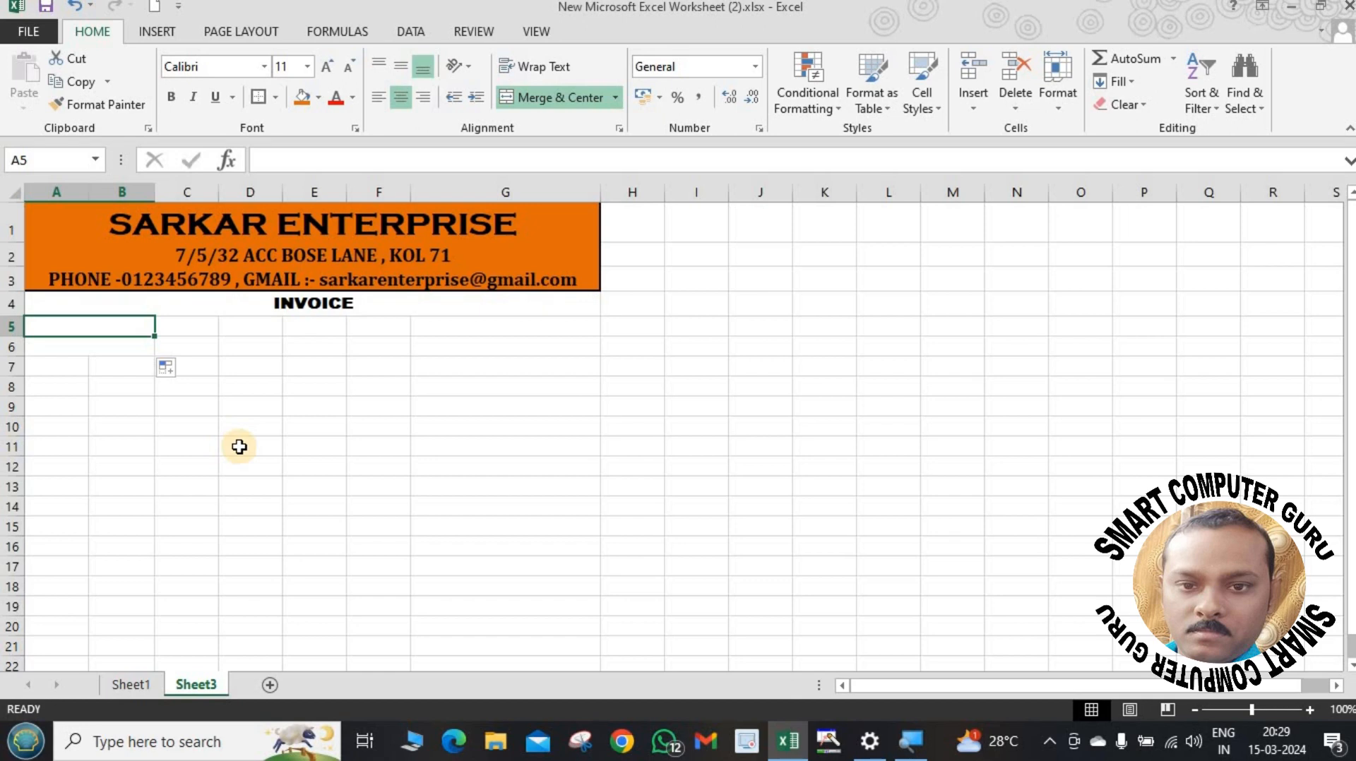
{"action": "type", "text": "CU"}
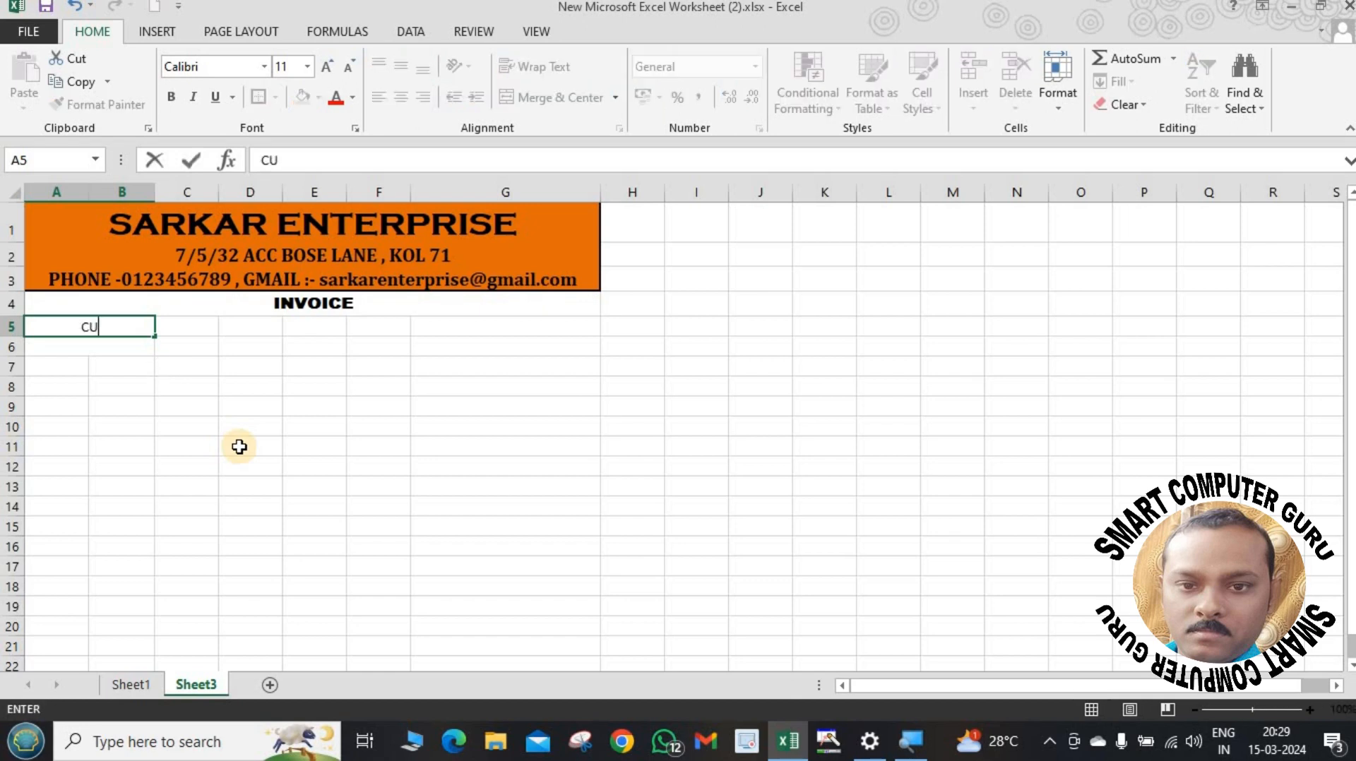
{"action": "type", "text": "STOMER NAME"}
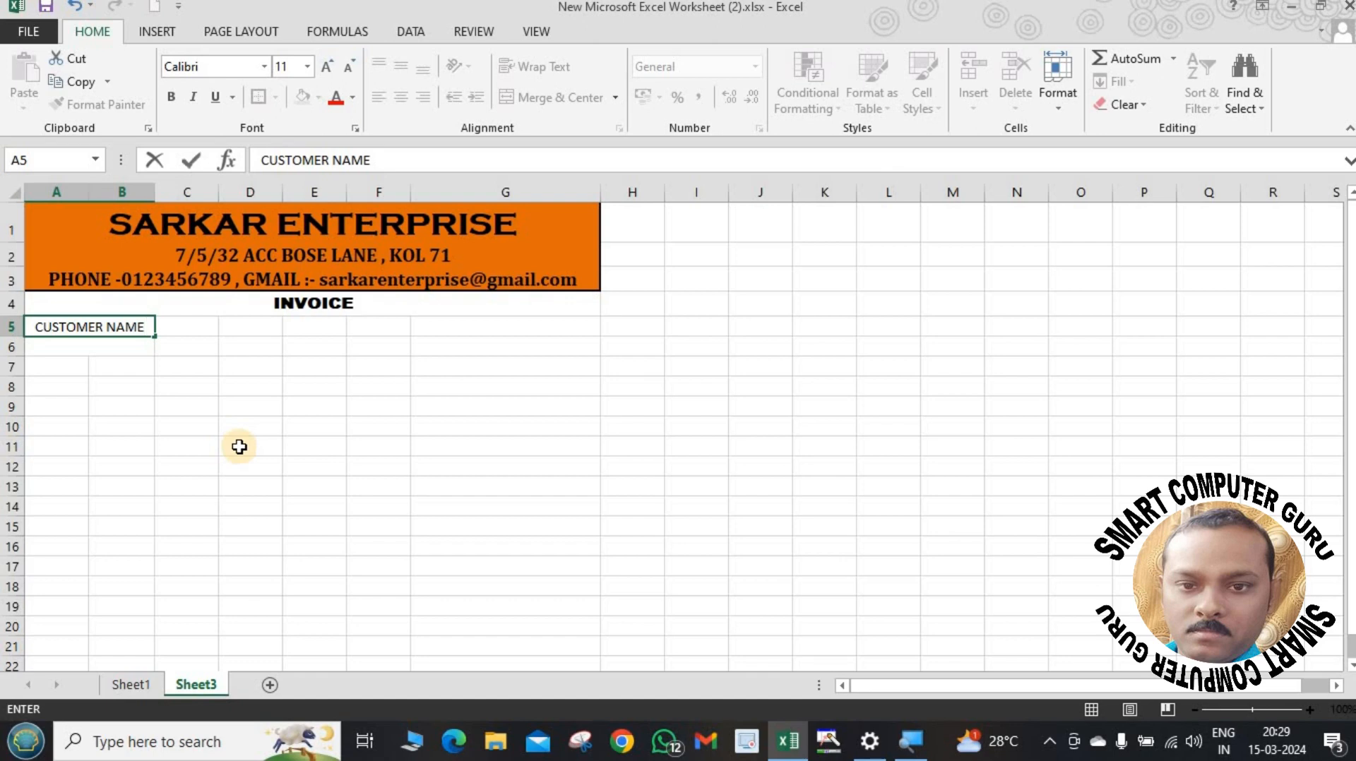
{"action": "left_click", "coordinate": [134, 329]}
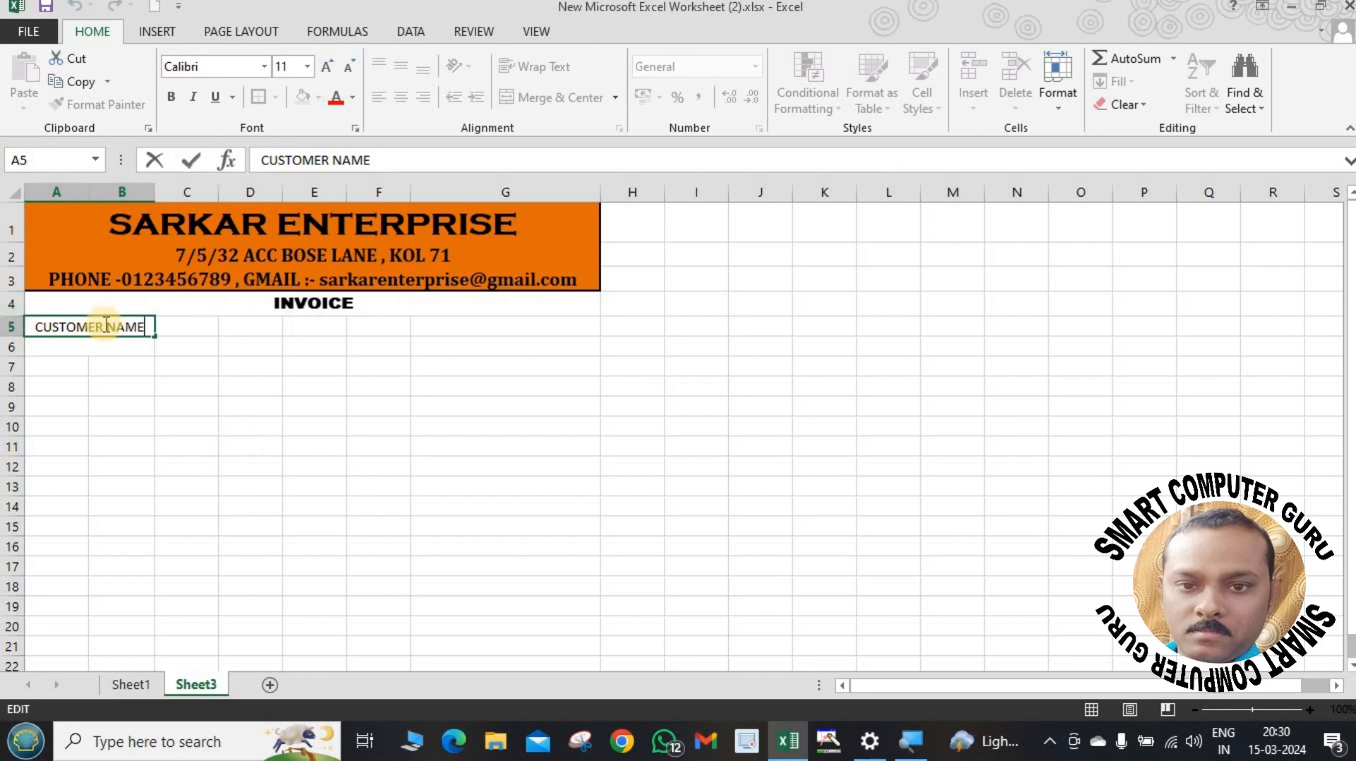
{"action": "left_click", "coordinate": [105, 326]}
{"action": "type", "text": "'"}
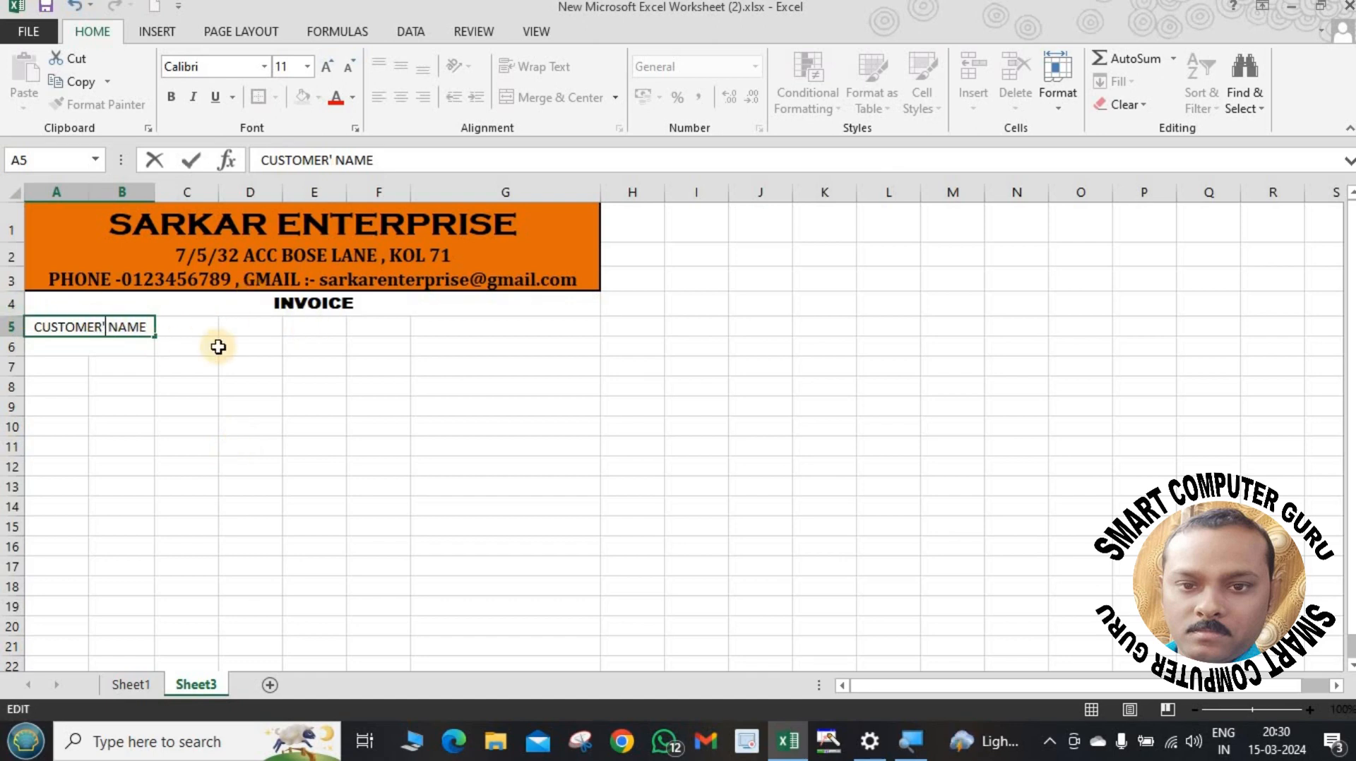
{"action": "type", "text": "S"}
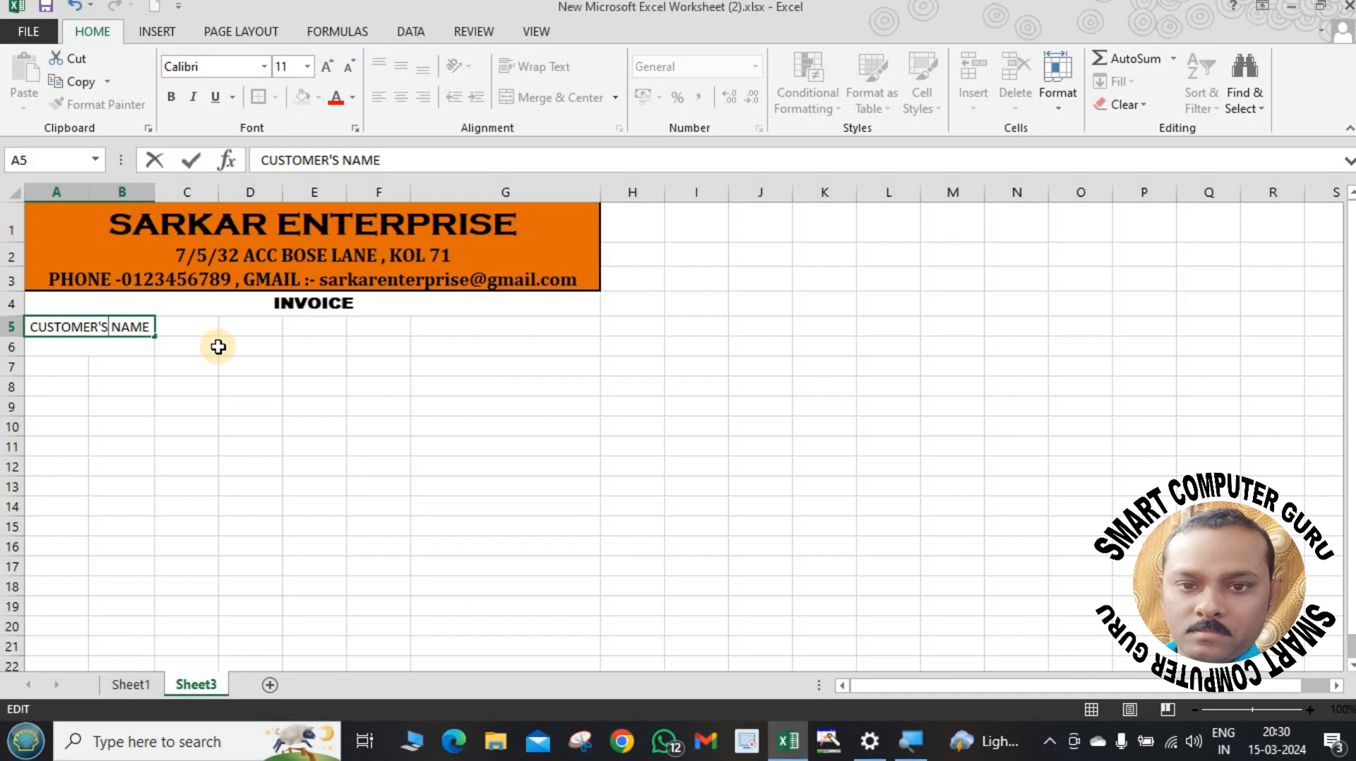
Enter the label INVOICE DATE in merged cell A6.
{"action": "left_click", "coordinate": [108, 348]}
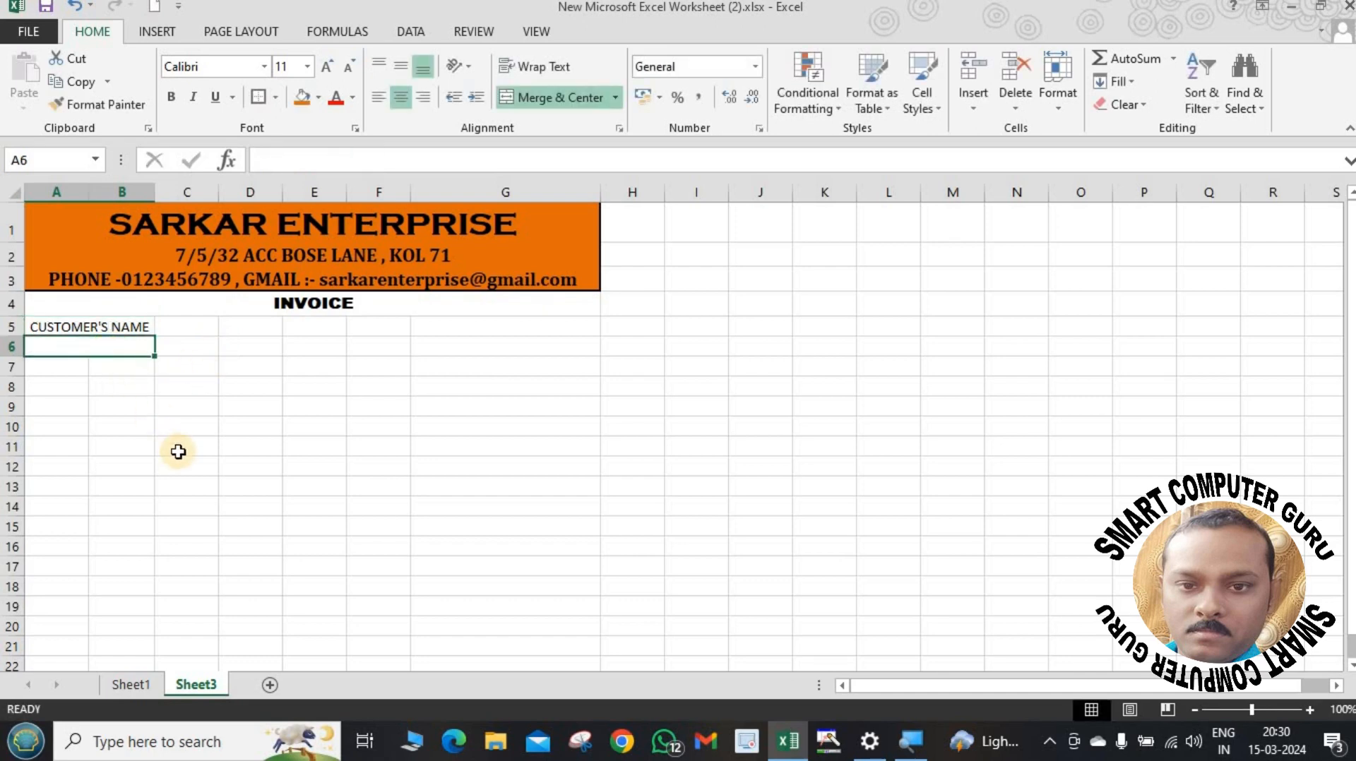
{"action": "double_click", "coordinate": [143, 344]}
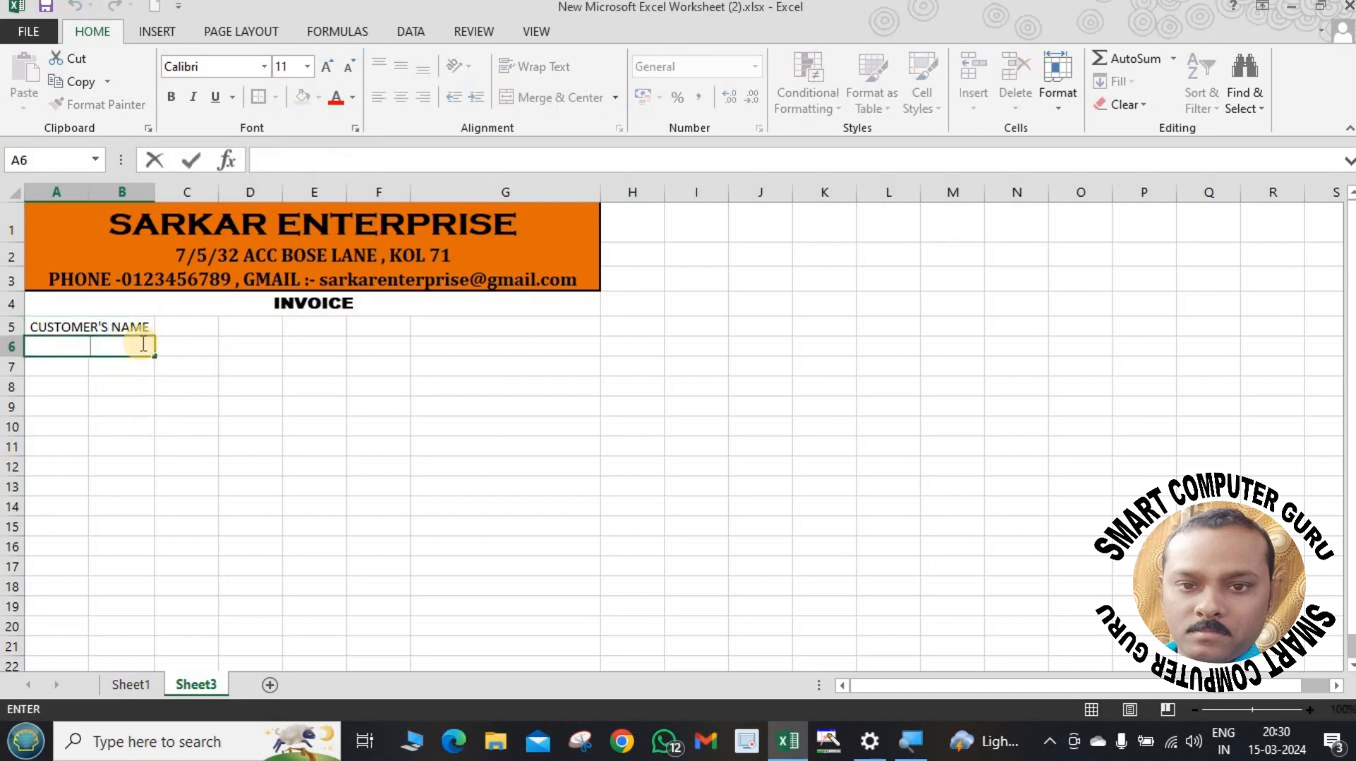
{"action": "type", "text": "INVOICE"}
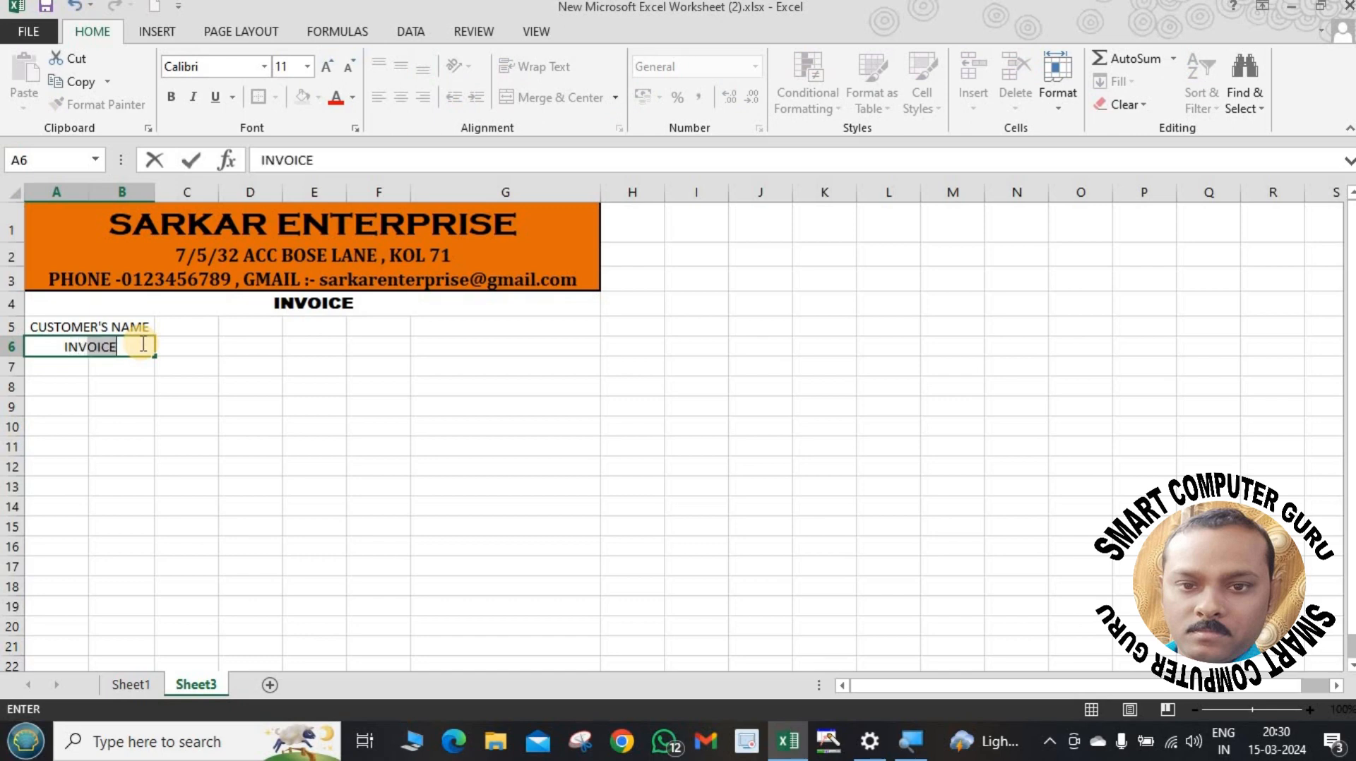
{"action": "type", "text": " DATE"}
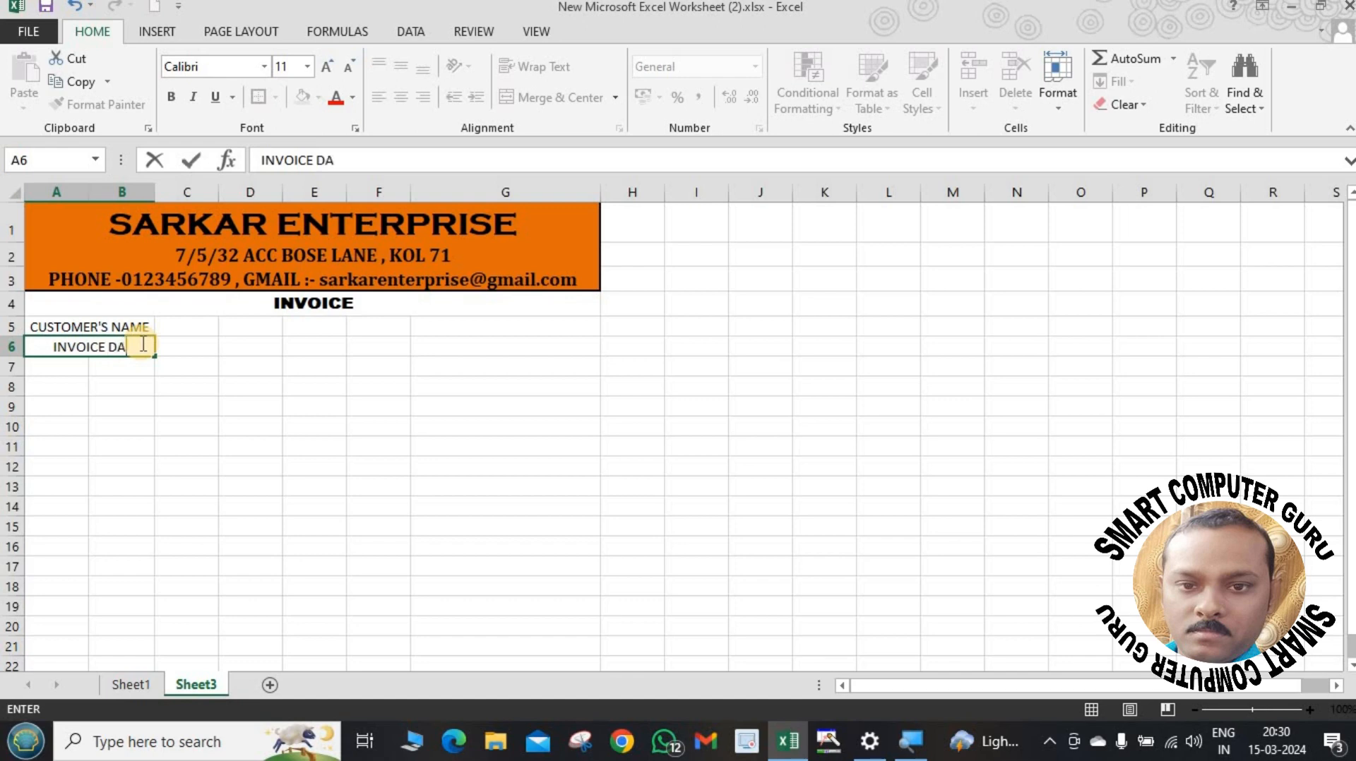
{"action": "left_click", "coordinate": [161, 385]}
Left-align the CUSTOMER'S NAME and INVOICE DATE labels in A5:A6.
{"action": "left_click_drag", "start_coordinate": [100, 323], "coordinate": [112, 341]}
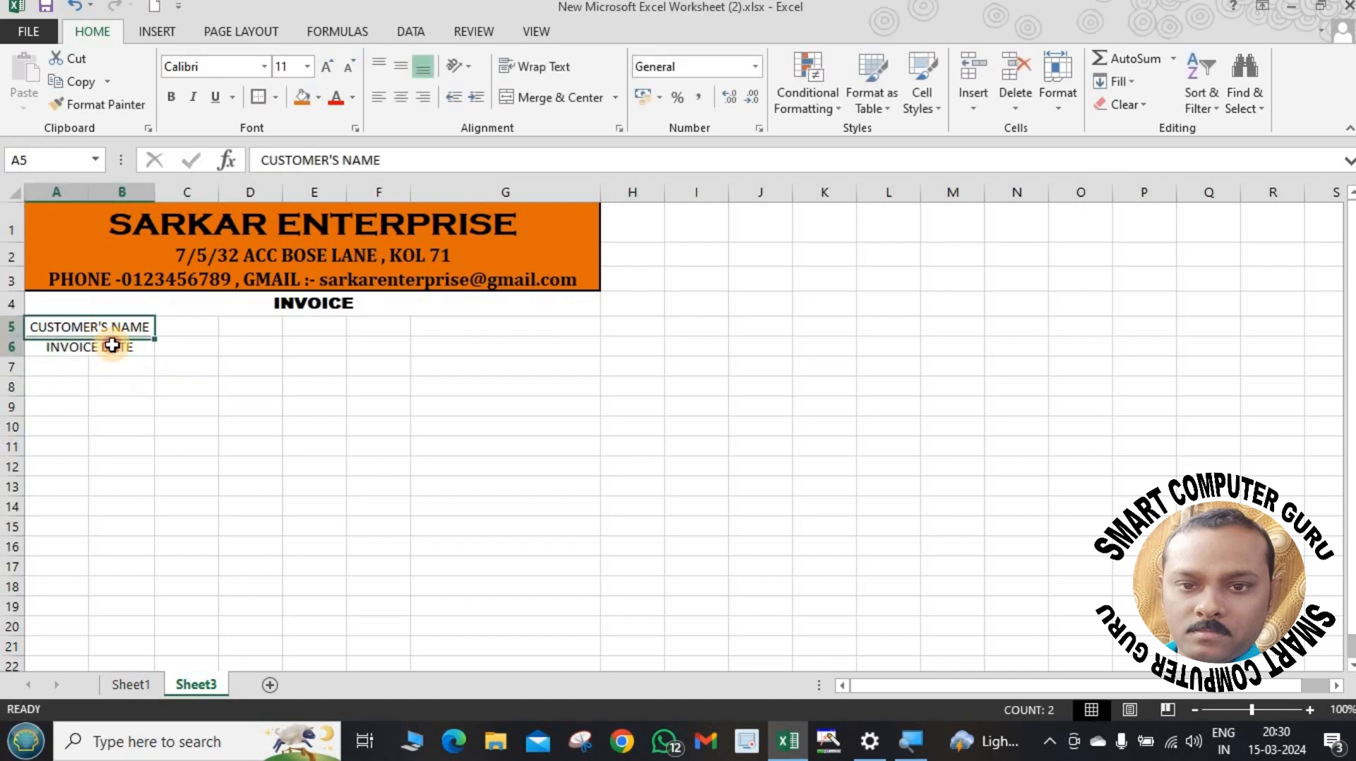
{"action": "left_click", "coordinate": [379, 100]}
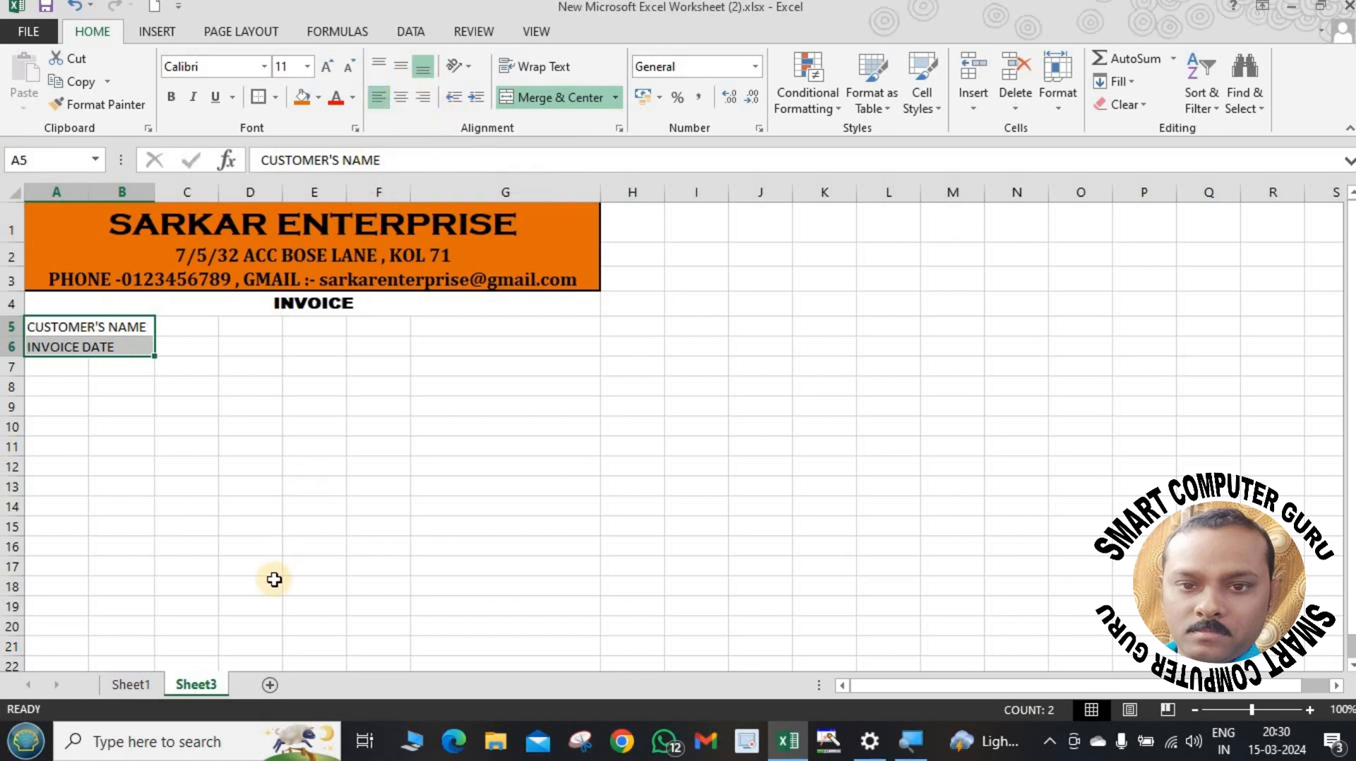
{"action": "left_click", "coordinate": [278, 533]}
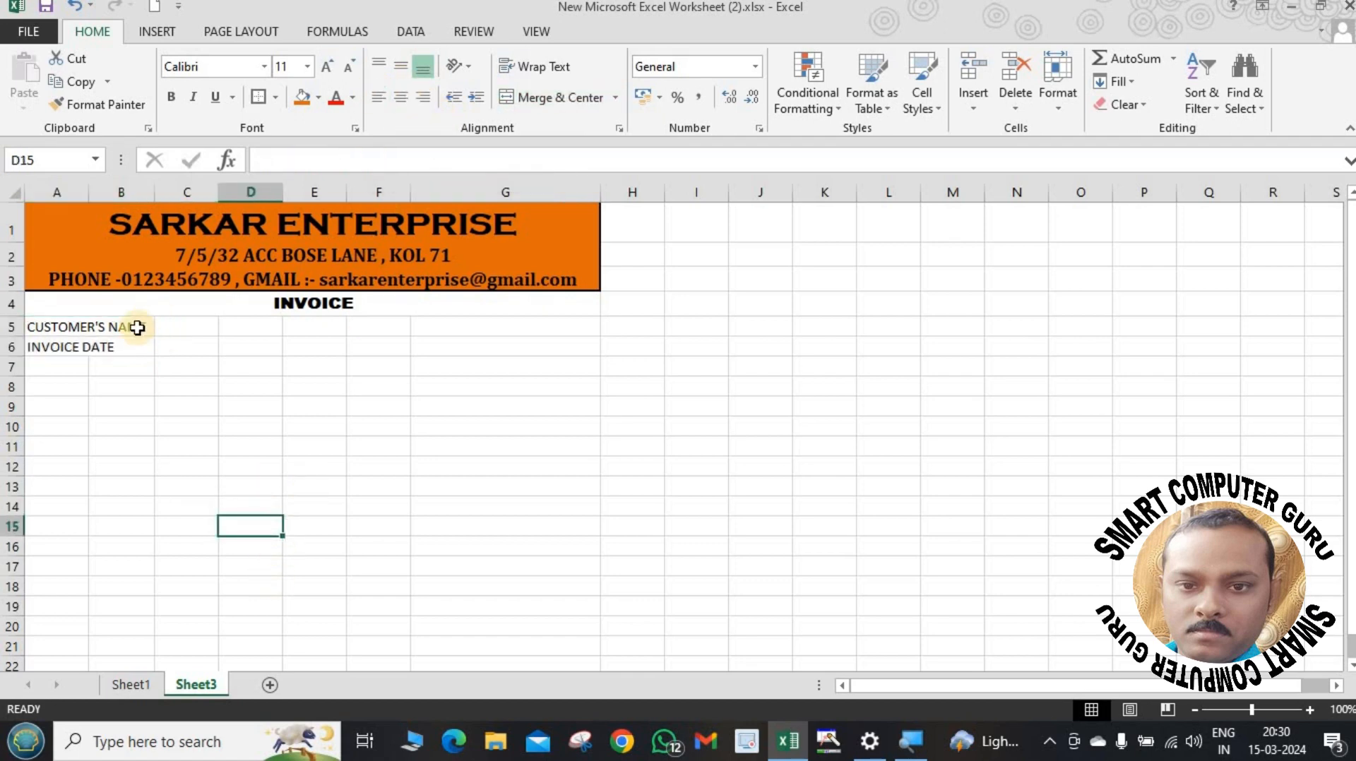
Format the labels in A5:A6 as bold Arial and widen column B until CUSTOMER'S NAME fits.
{"action": "left_click_drag", "start_coordinate": [137, 329], "coordinate": [136, 345]}
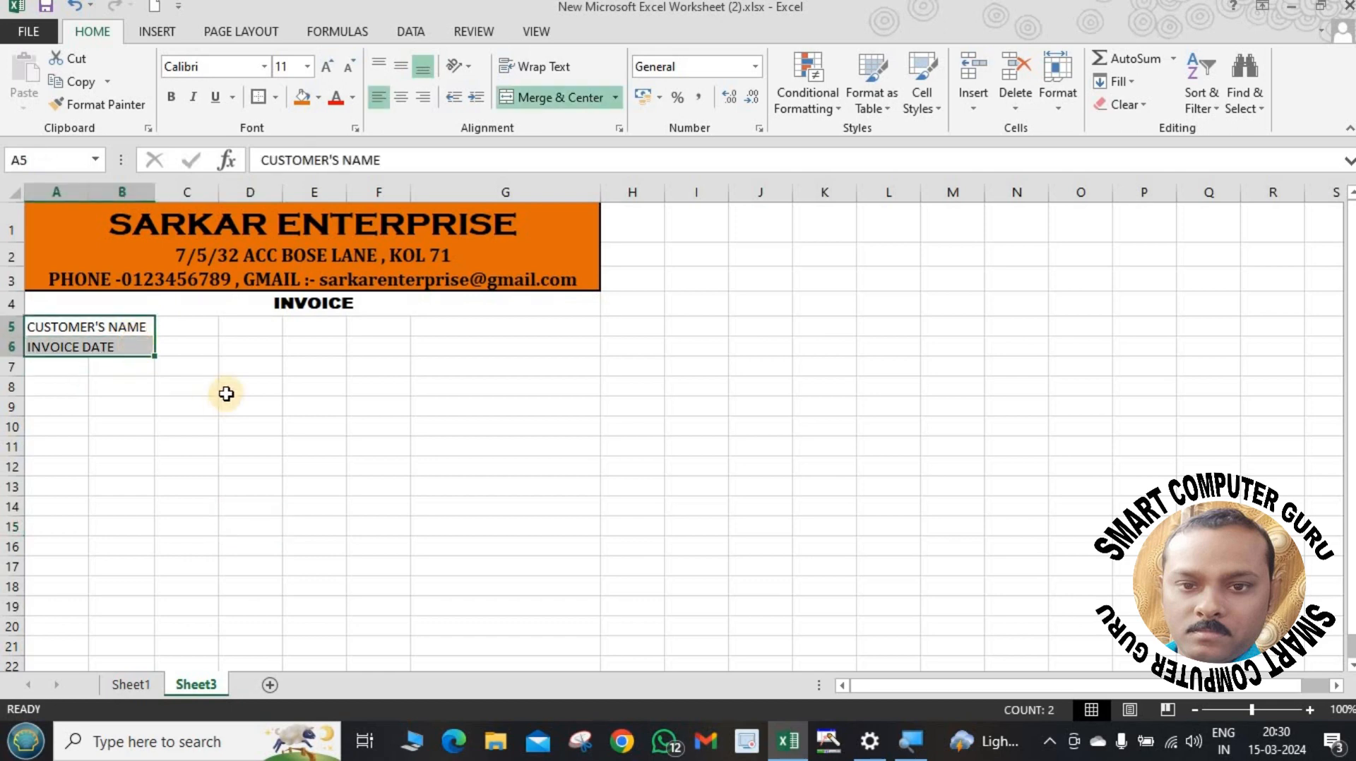
{"action": "left_click", "coordinate": [171, 97]}
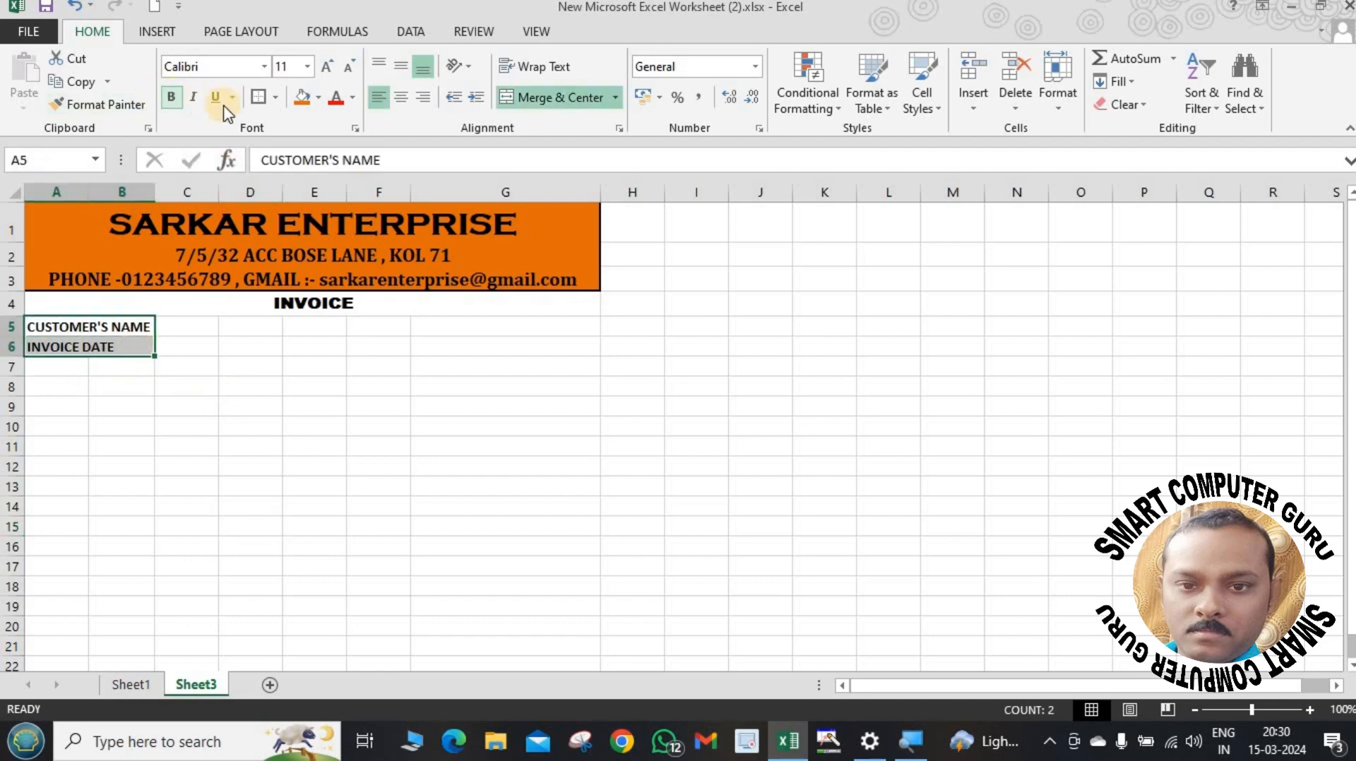
{"action": "left_click", "coordinate": [265, 66]}
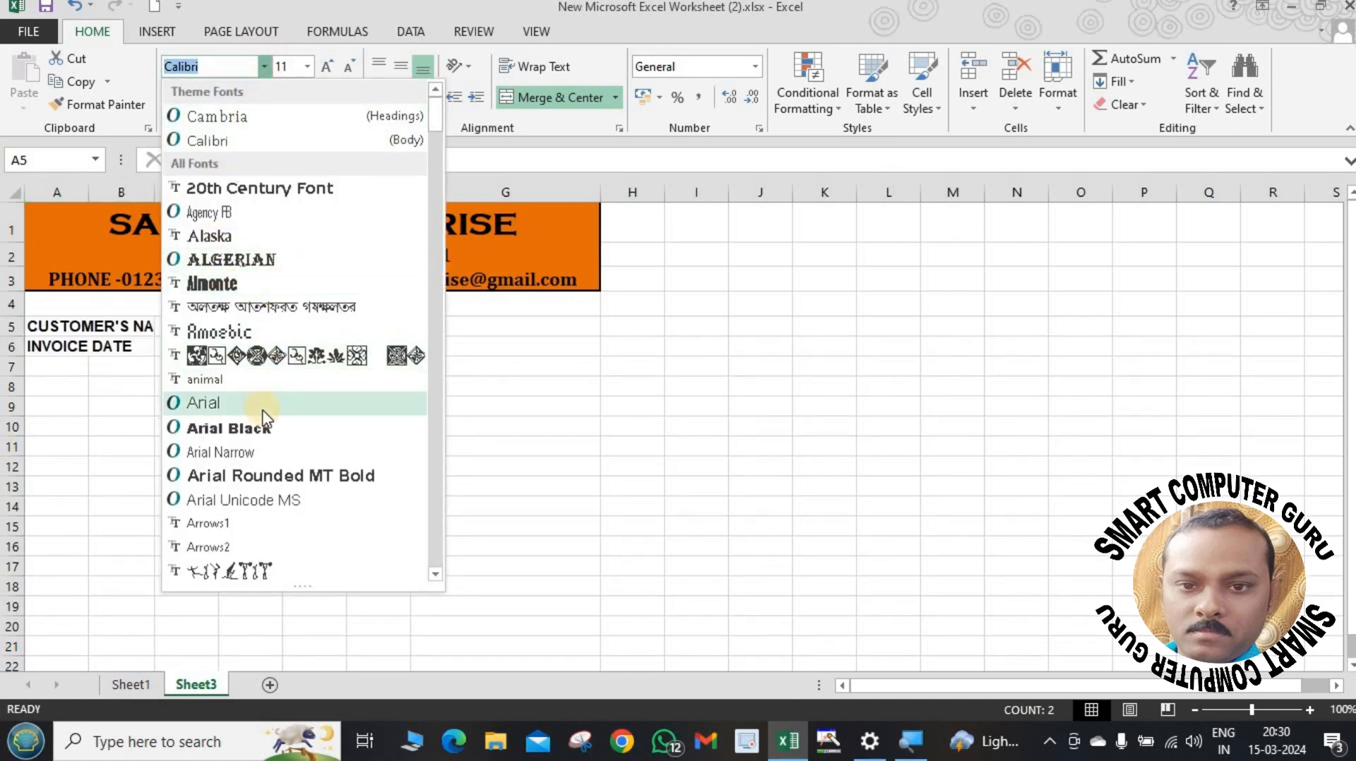
{"action": "left_click", "coordinate": [262, 406]}
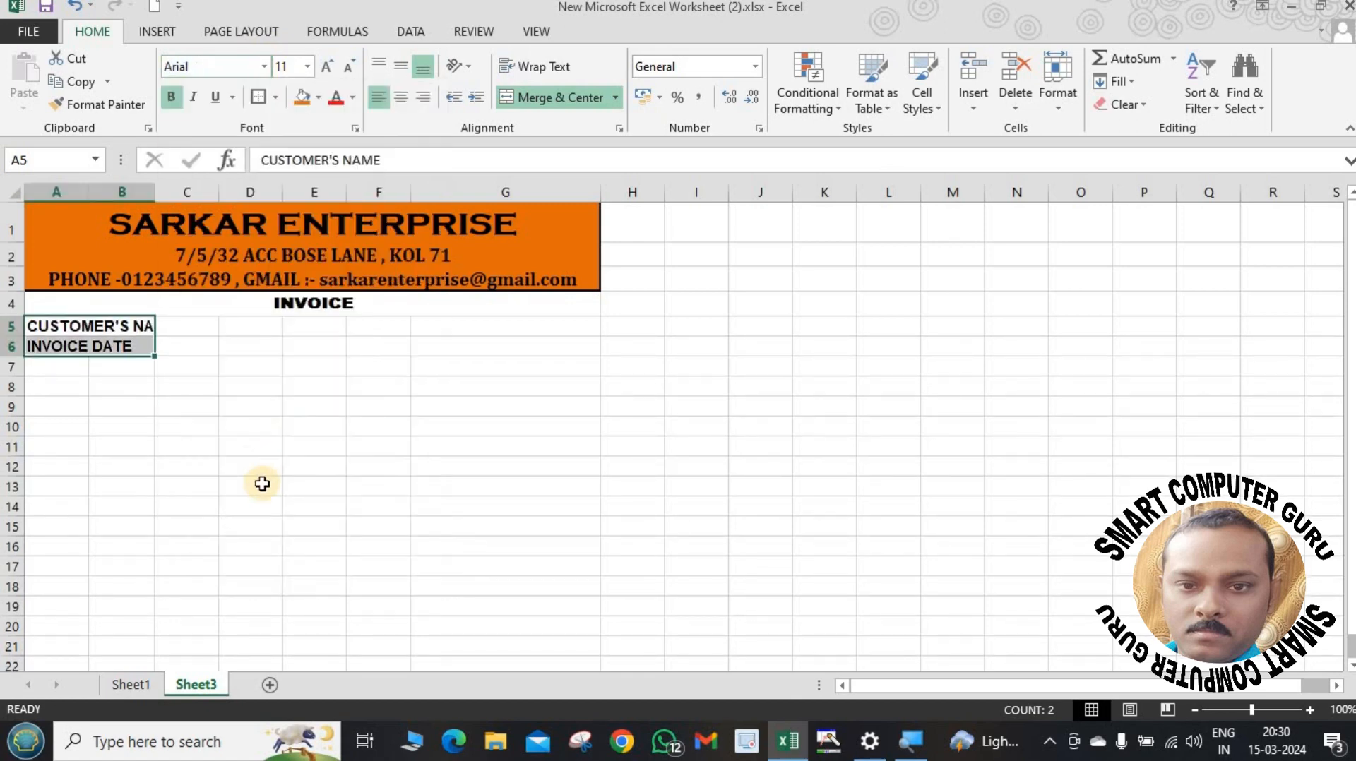
{"action": "left_click", "coordinate": [258, 484]}
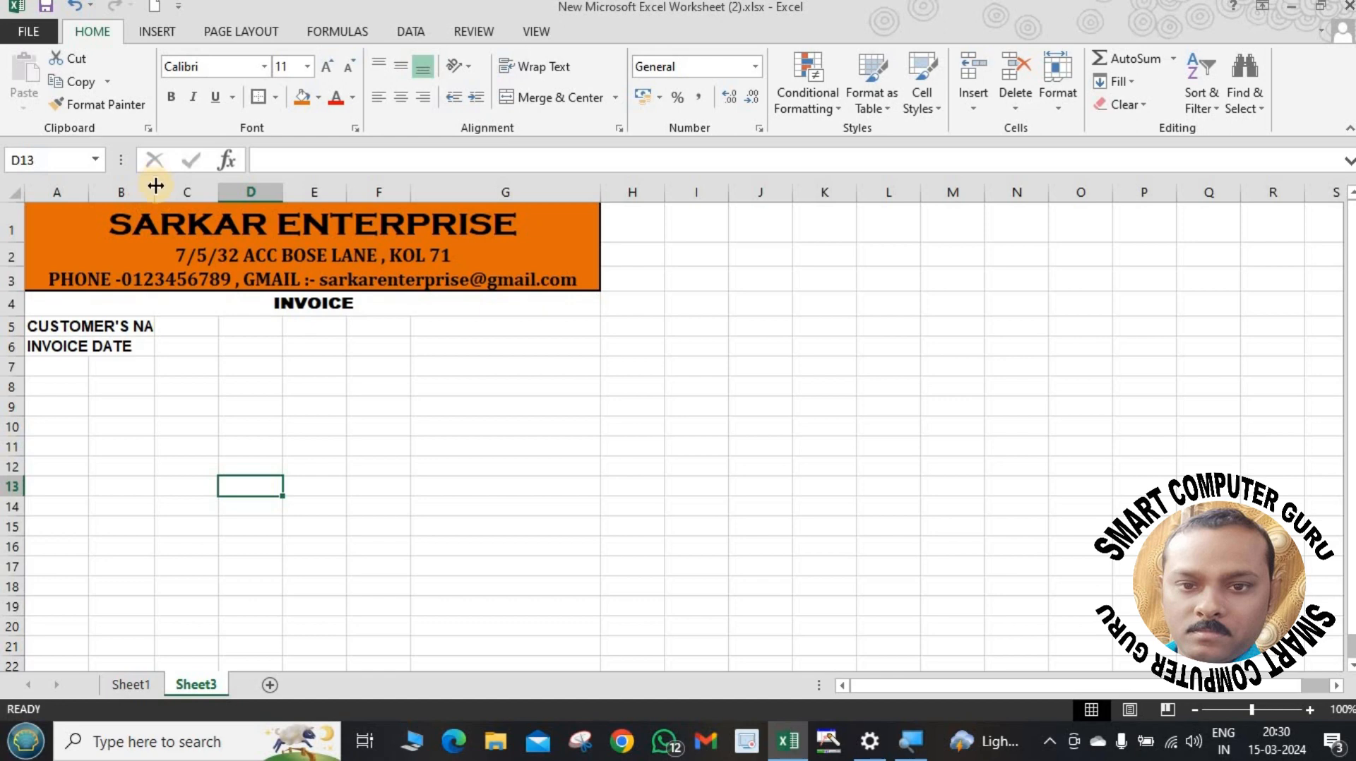
{"action": "left_click_drag", "start_coordinate": [155, 185], "coordinate": [193, 187]}
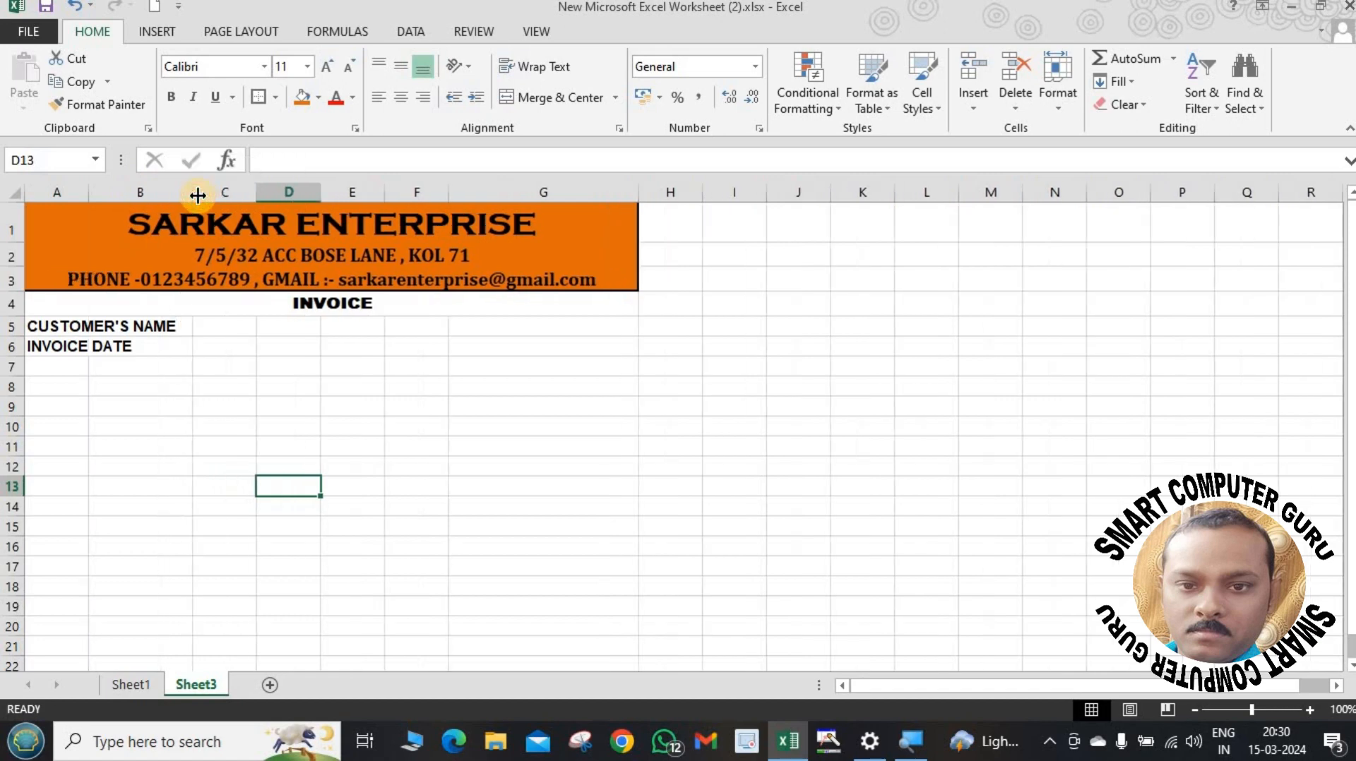
Merge and center cells F5:G5, and copy the merged format down to F6:G6.
{"action": "left_click", "coordinate": [274, 400]}
{"action": "left_click", "coordinate": [161, 327]}
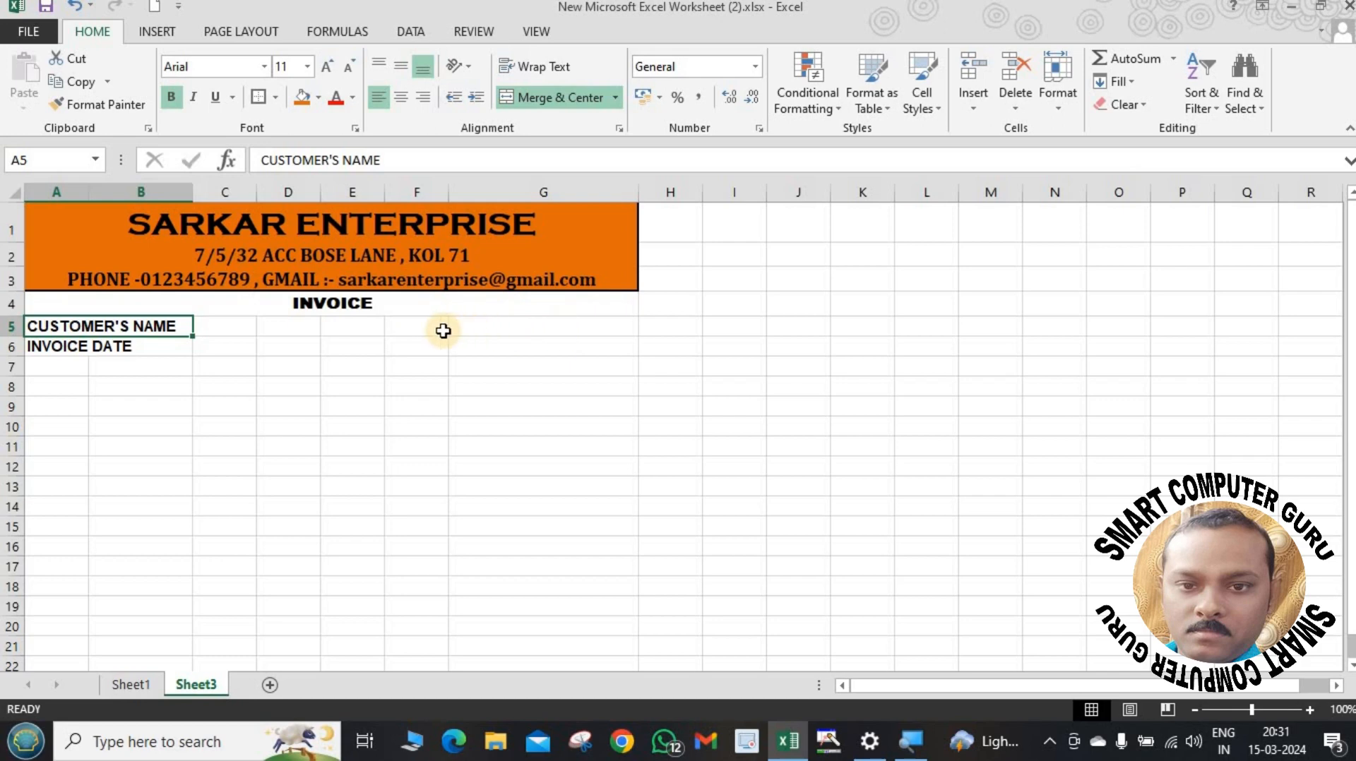
{"action": "left_click_drag", "start_coordinate": [430, 330], "coordinate": [459, 331]}
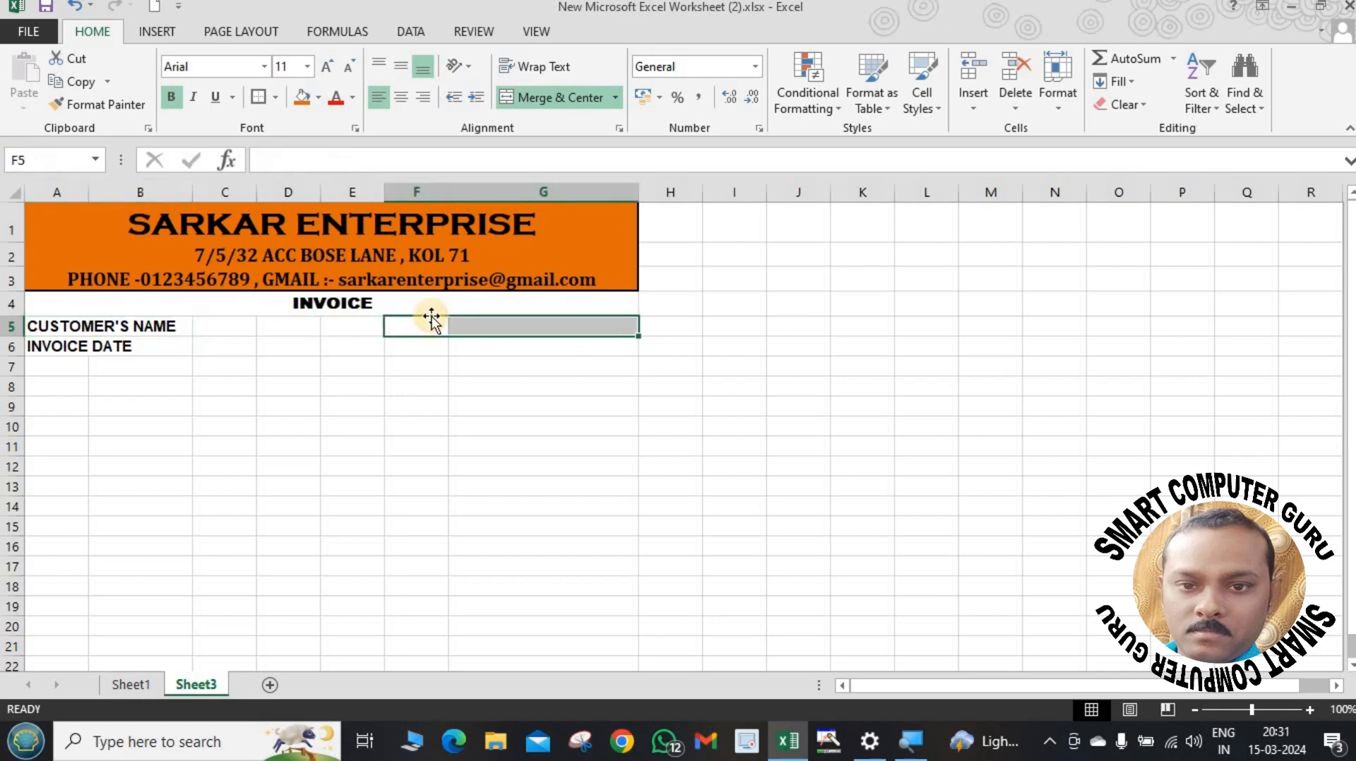
{"action": "left_click", "coordinate": [576, 98]}
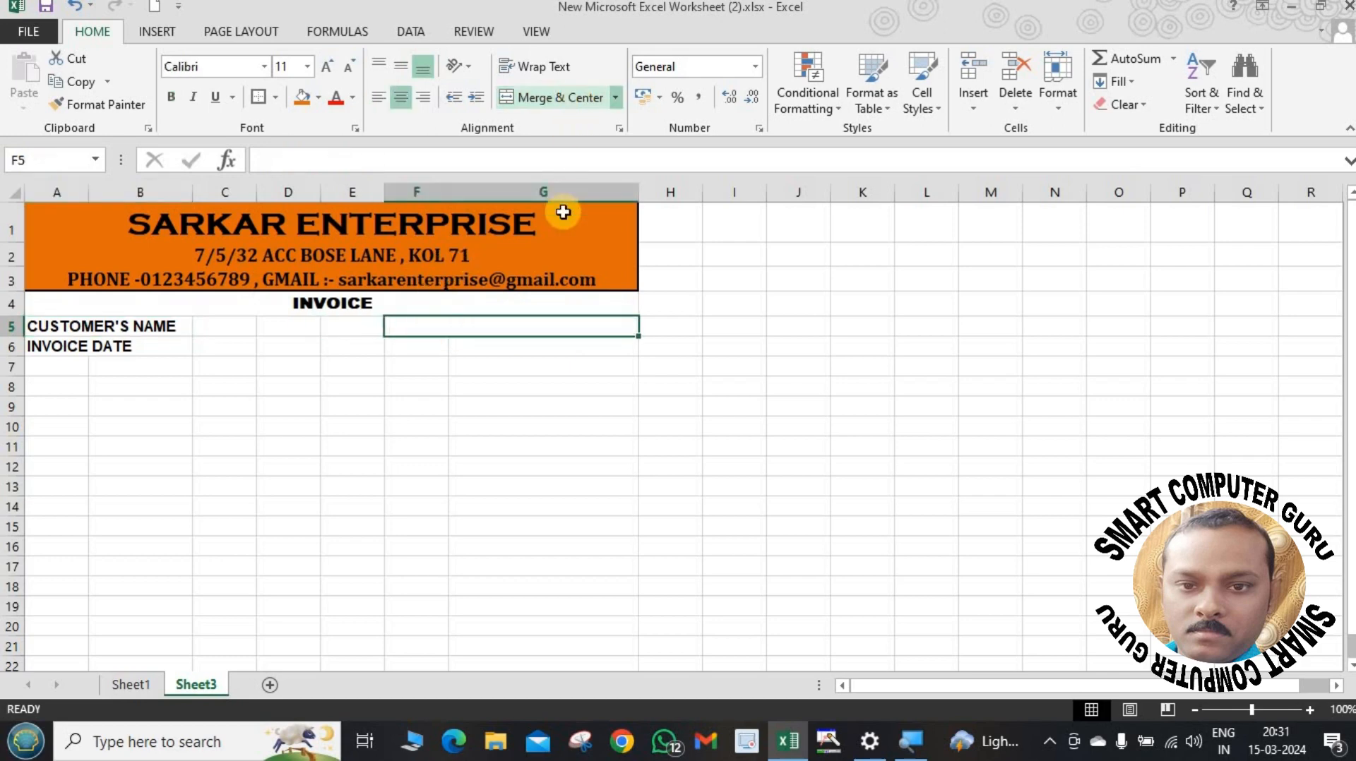
{"action": "left_click", "coordinate": [605, 401]}
{"action": "left_click", "coordinate": [611, 327]}
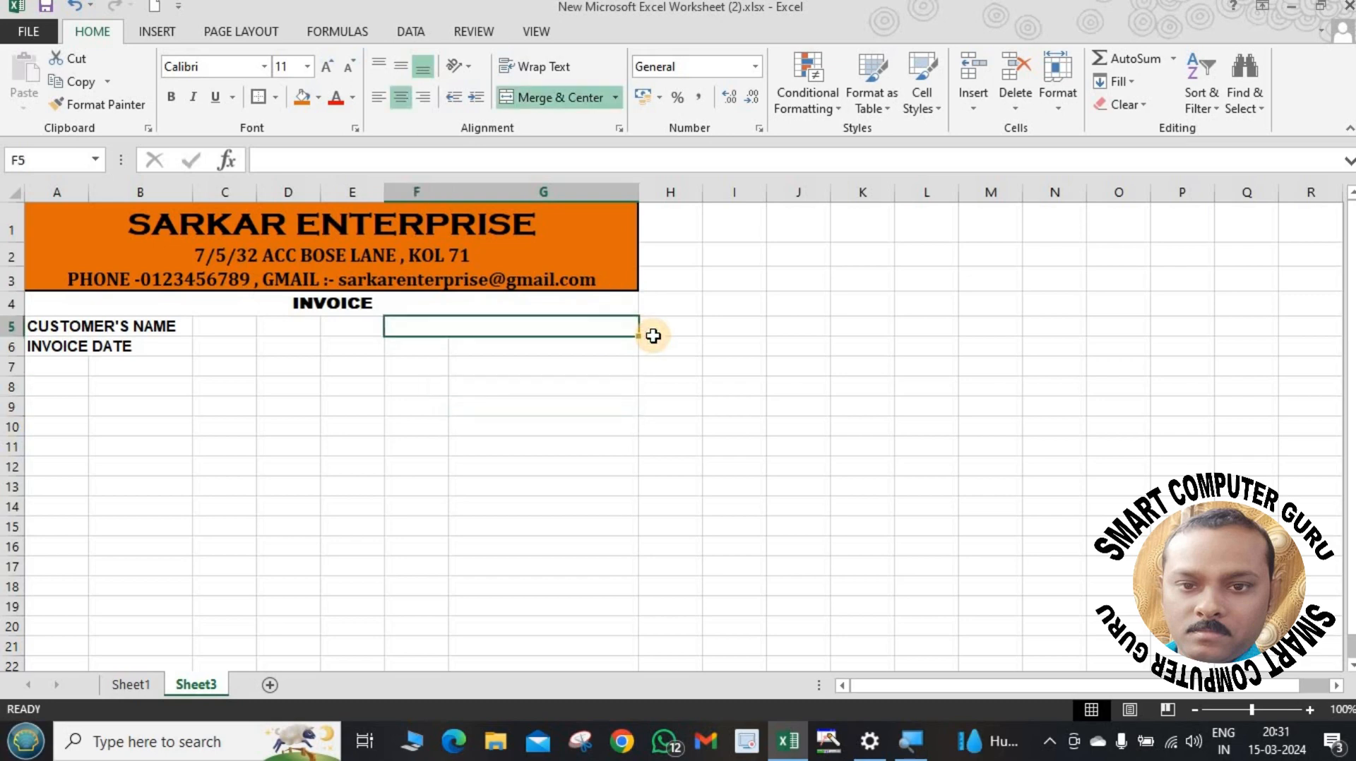
{"action": "left_click_drag", "start_coordinate": [641, 340], "coordinate": [638, 349]}
{"action": "left_click", "coordinate": [678, 489]}
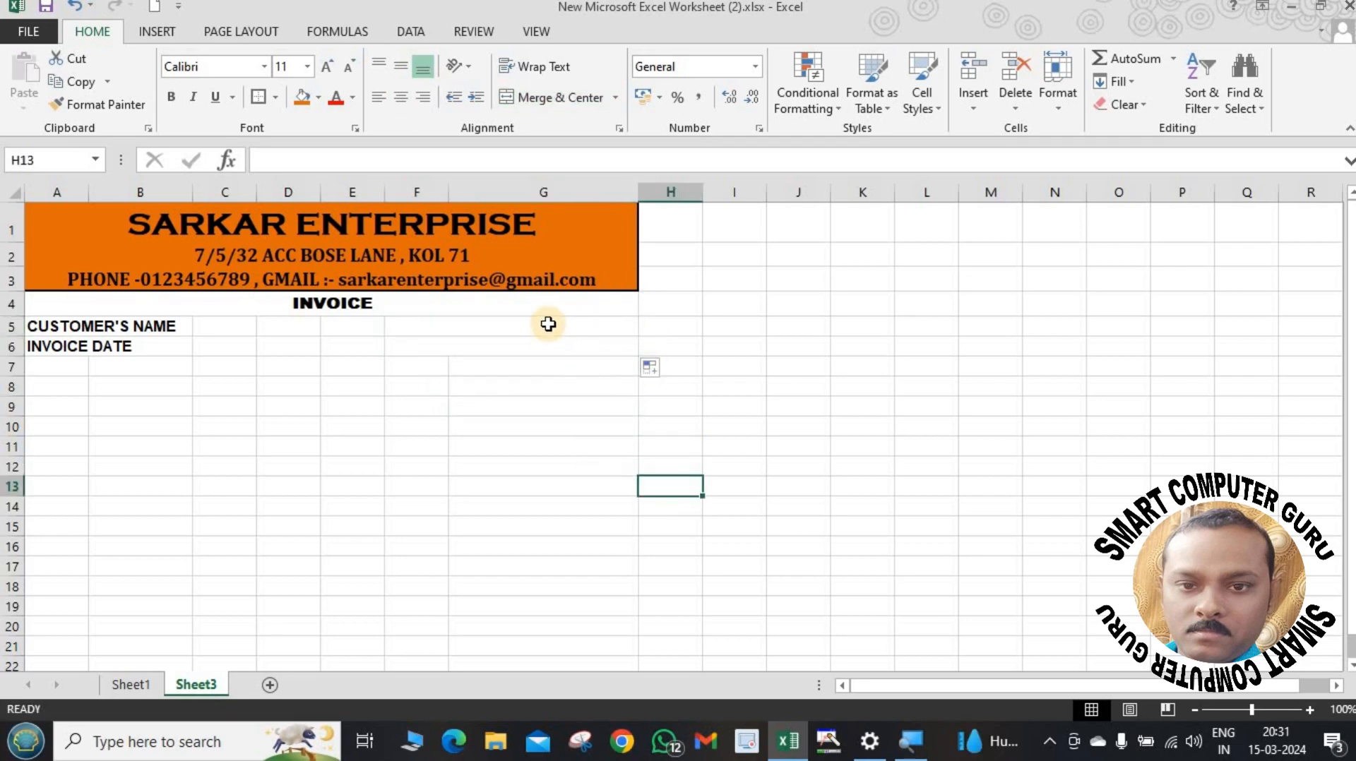
Enter the label INVOICE NO. in merged cell F5.
{"action": "left_click", "coordinate": [624, 329]}
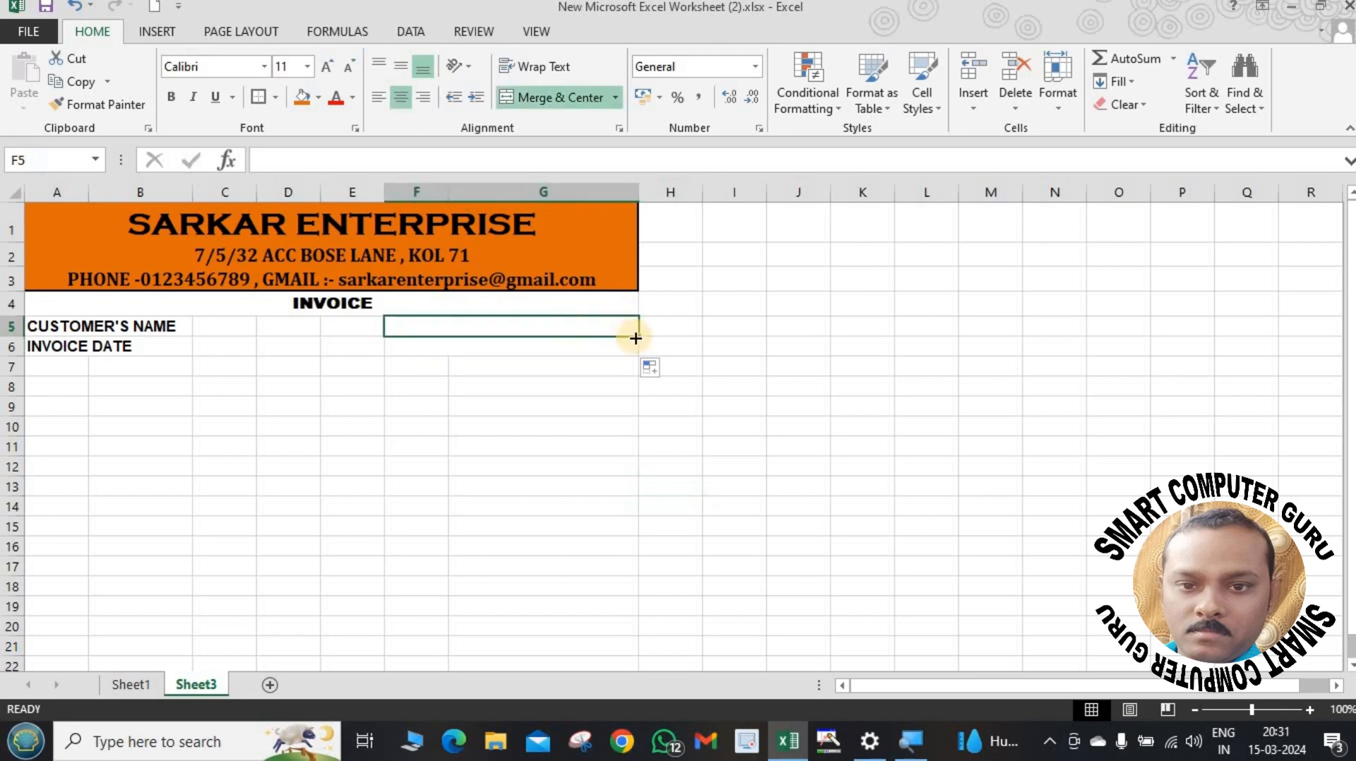
{"action": "double_click", "coordinate": [556, 326]}
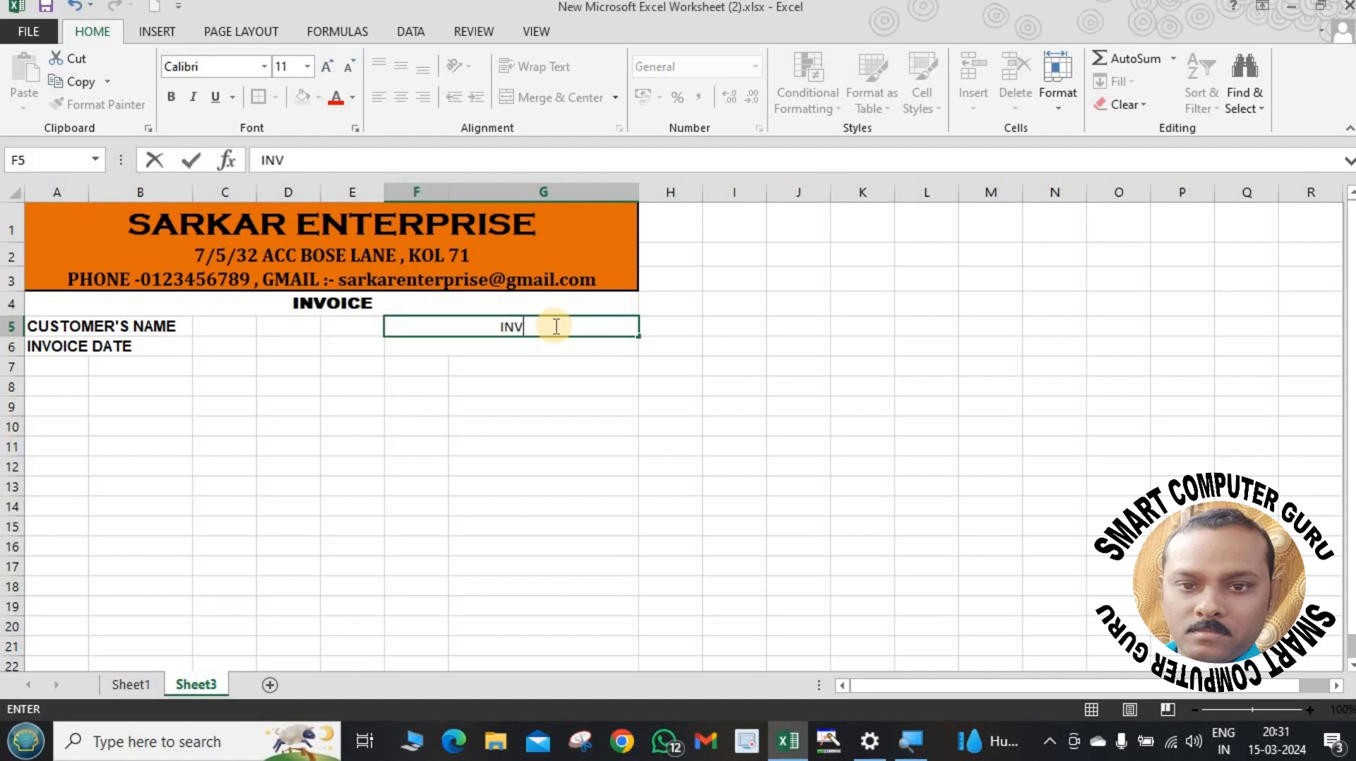
{"action": "type", "text": "INVOICE NO"}
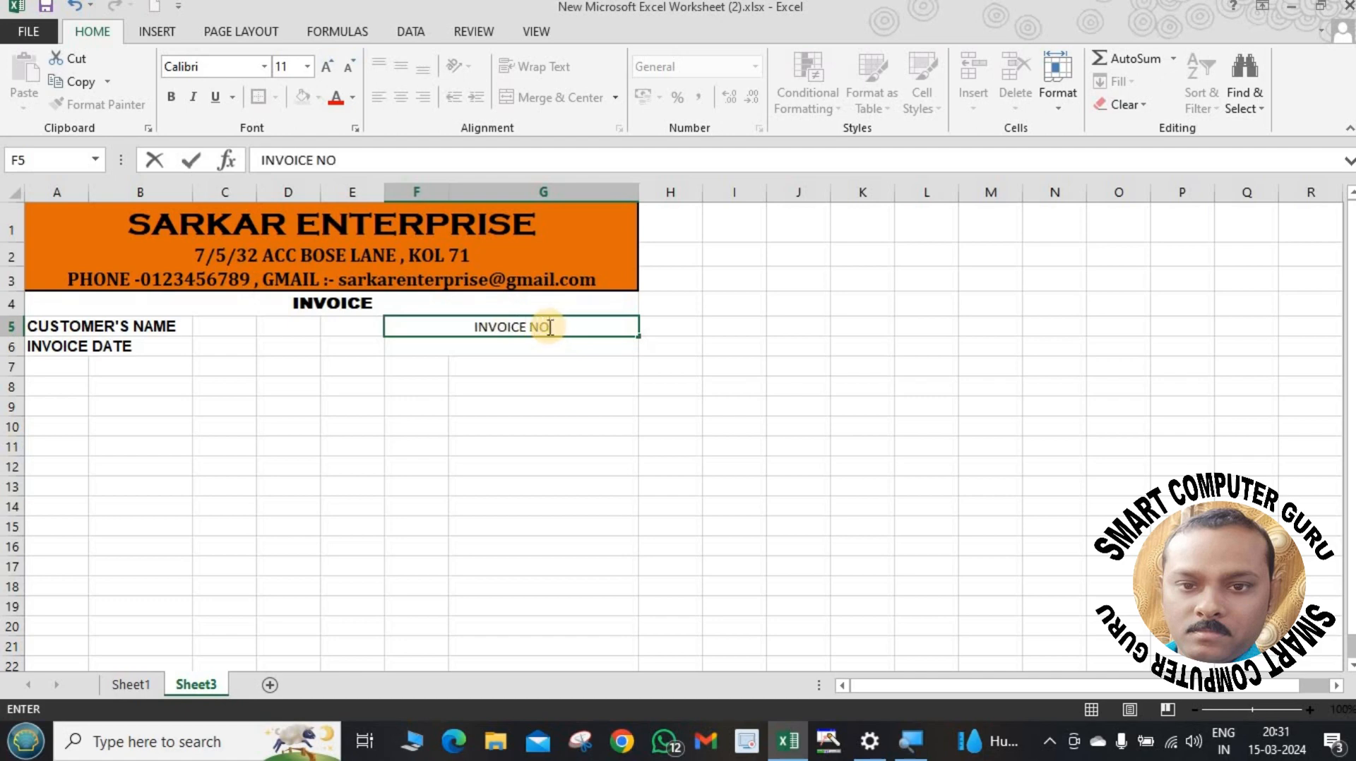
{"action": "type", "text": "."}
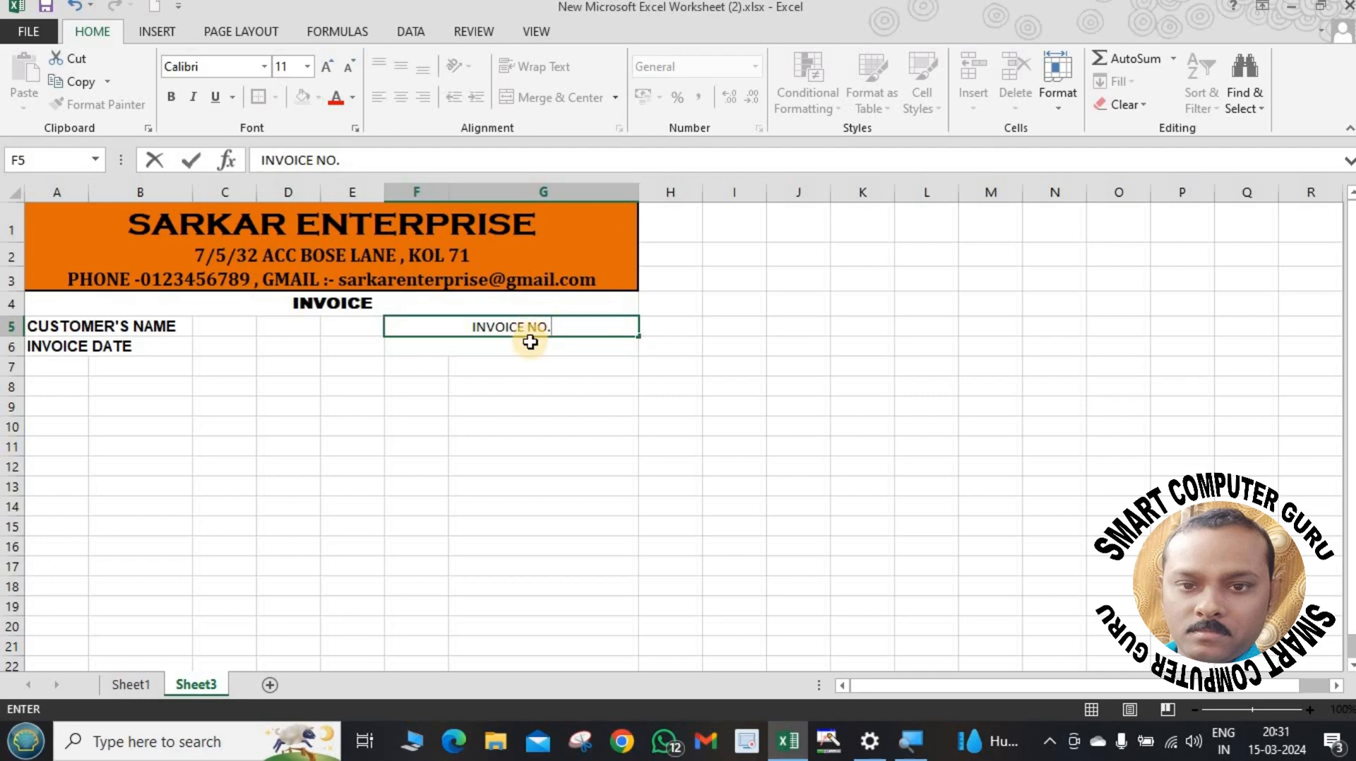
{"action": "key", "text": "Return"}
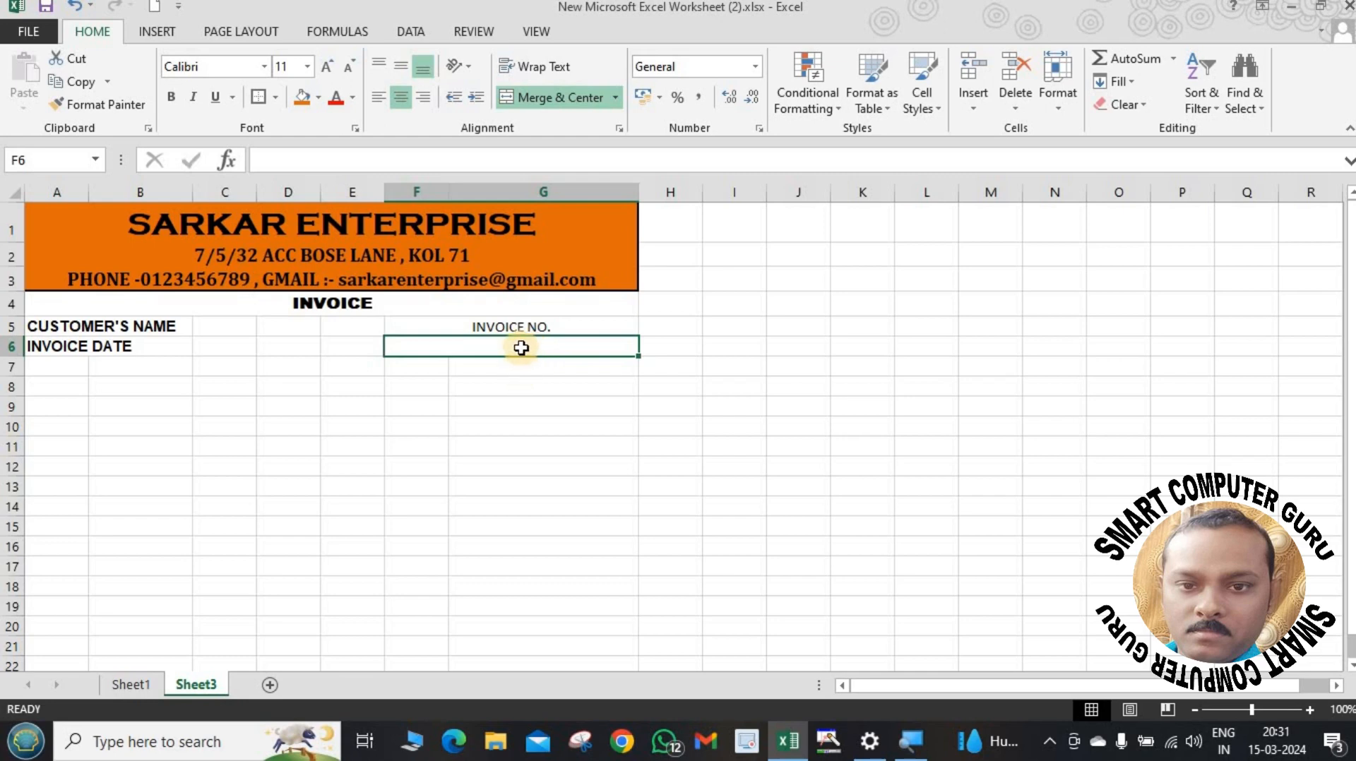
{"action": "left_click", "coordinate": [476, 440]}
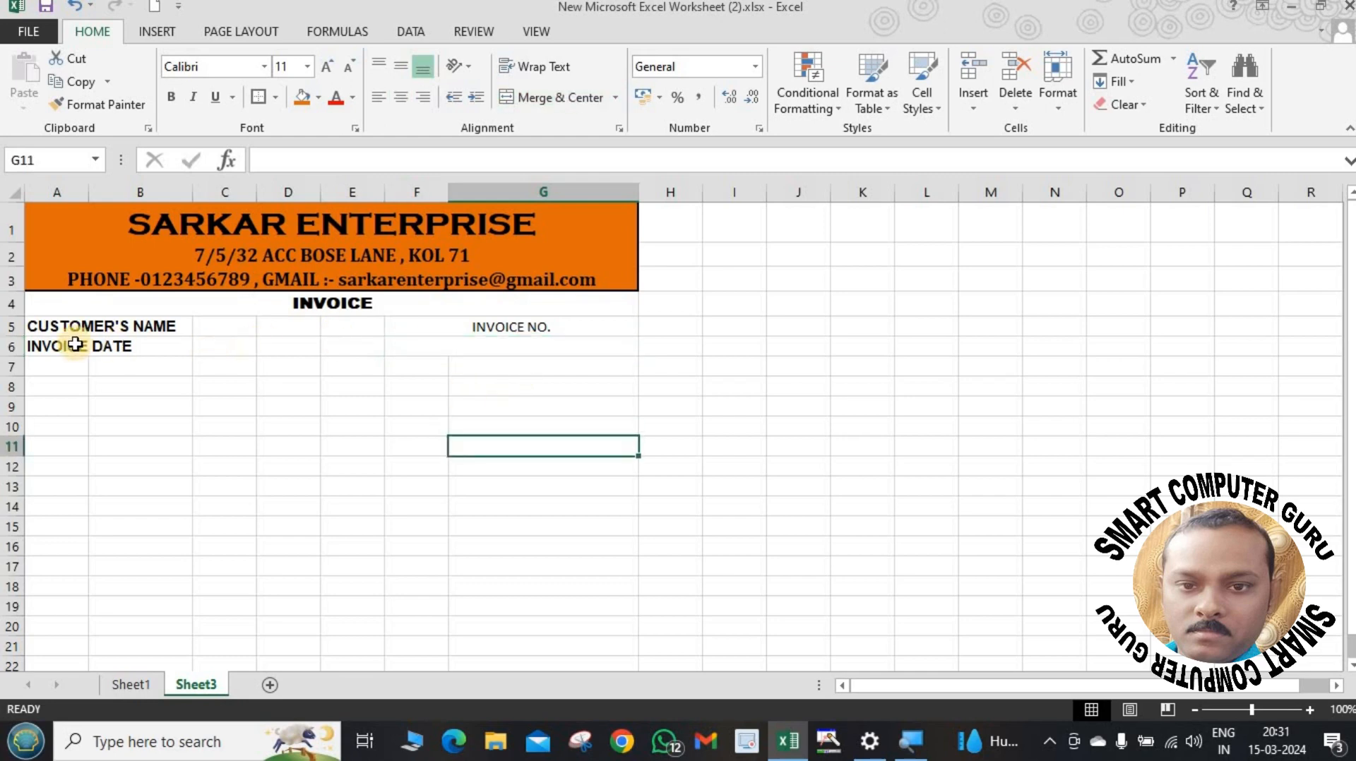
Merge and center cells C5:E5 beside CUSTOMER'S NAME, and copy the merged format down to C6:E6.
{"action": "left_click", "coordinate": [506, 329]}
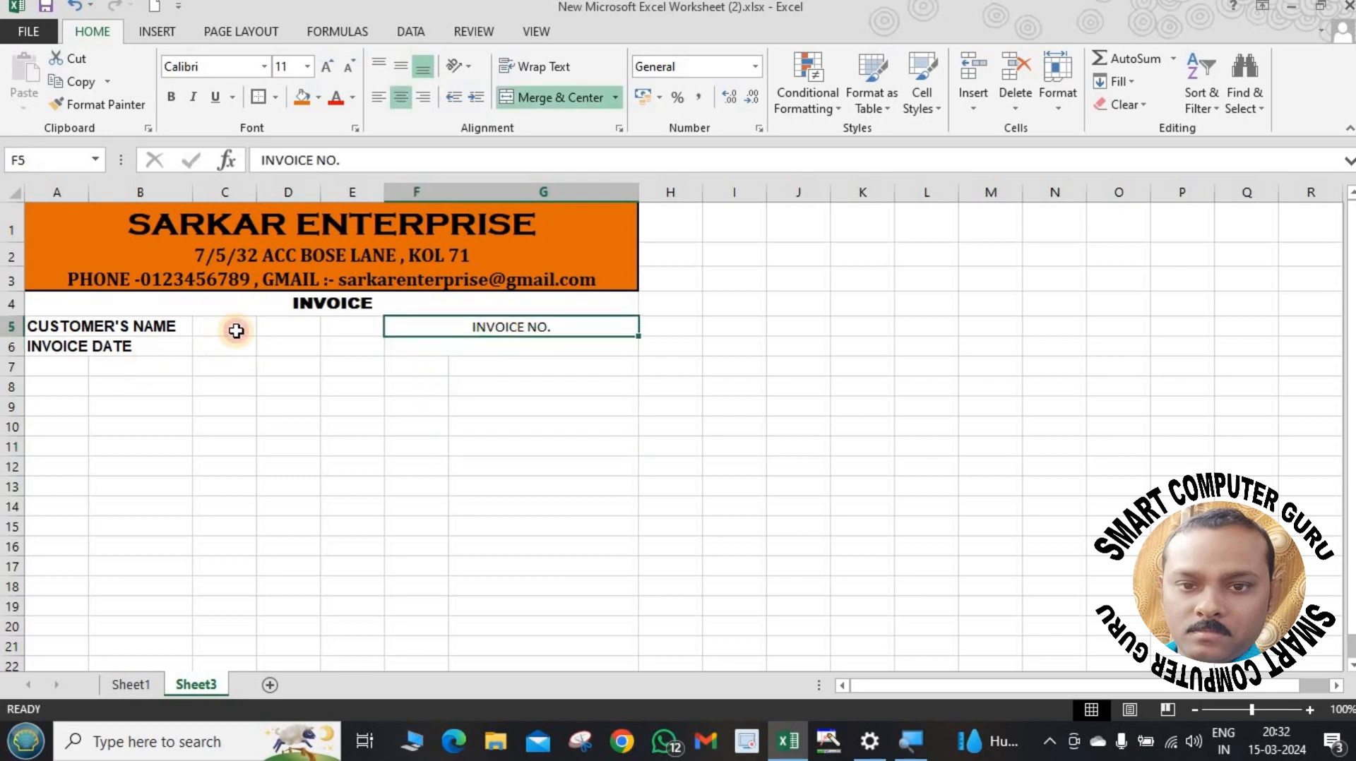
{"action": "left_click_drag", "start_coordinate": [233, 329], "coordinate": [355, 329]}
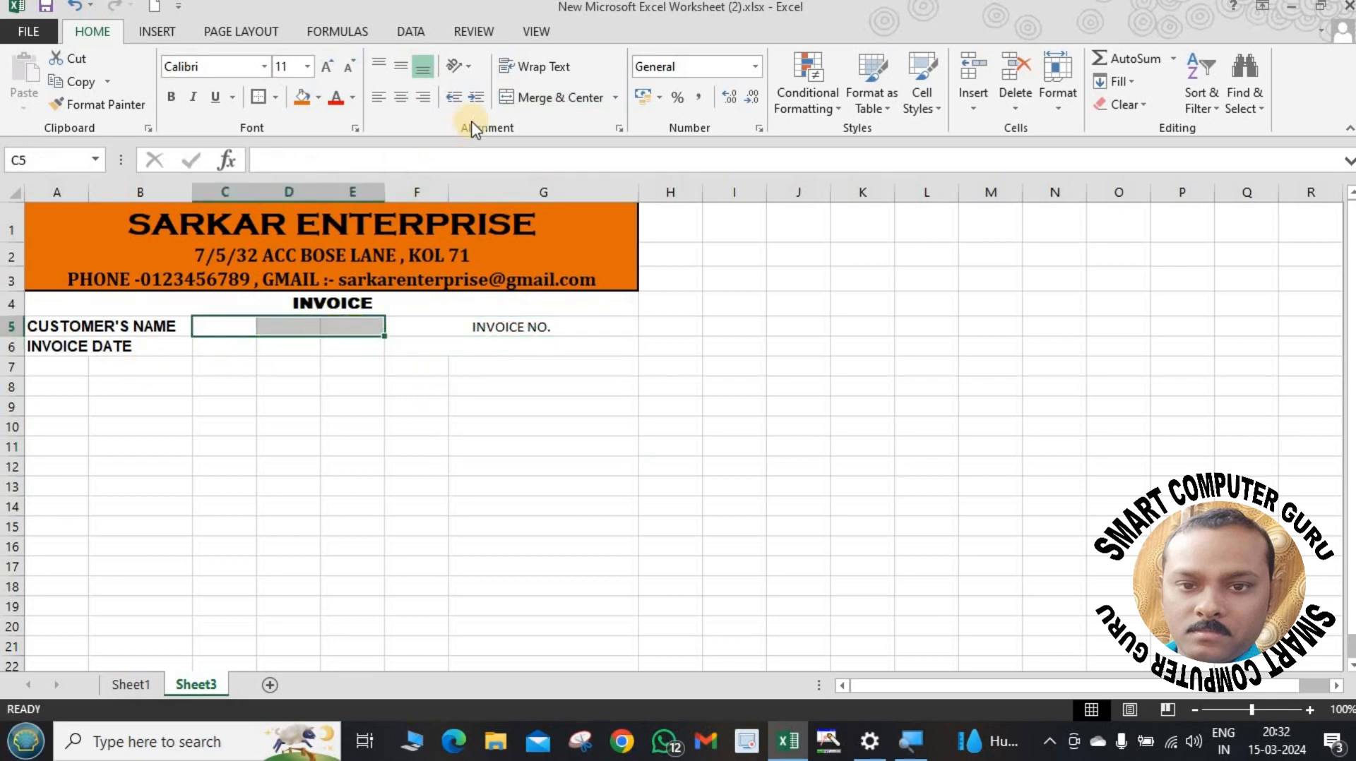
{"action": "left_click", "coordinate": [540, 97]}
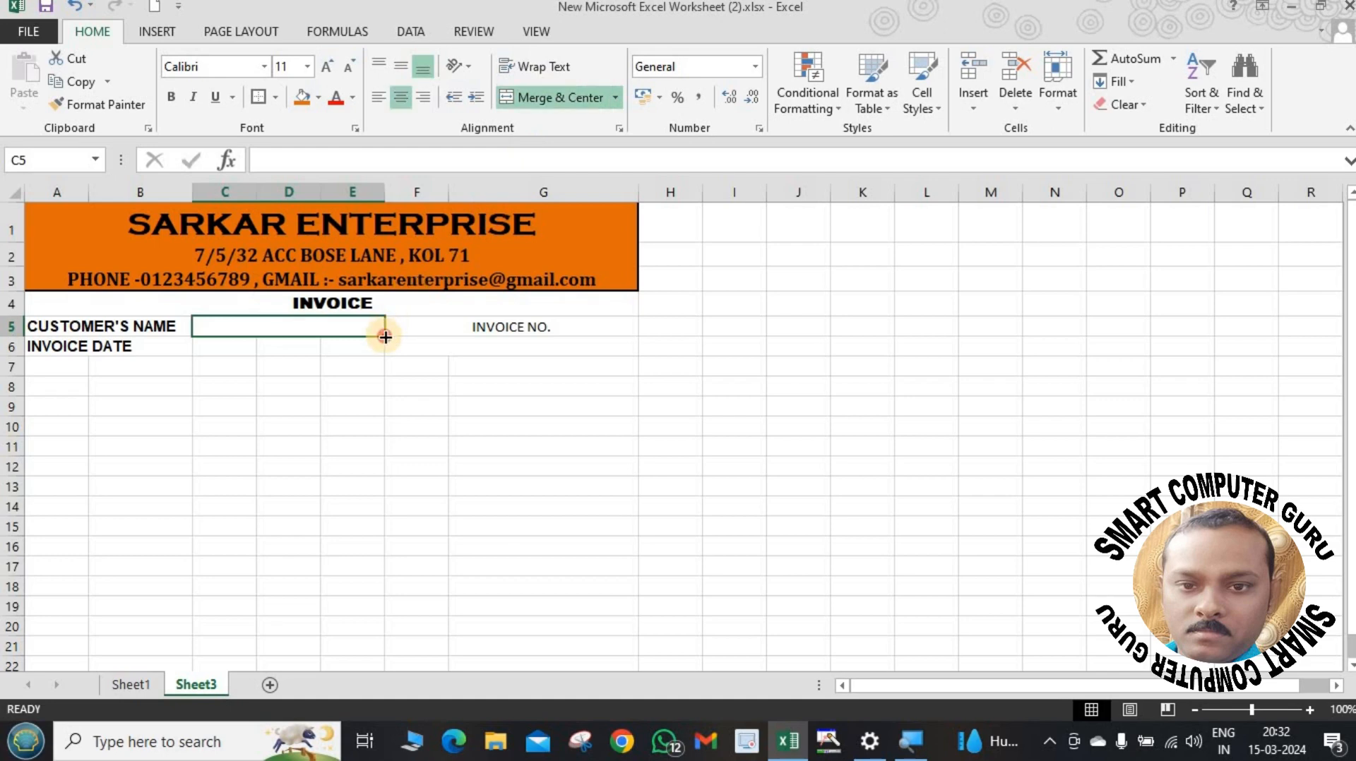
{"action": "left_click_drag", "start_coordinate": [385, 337], "coordinate": [384, 353]}
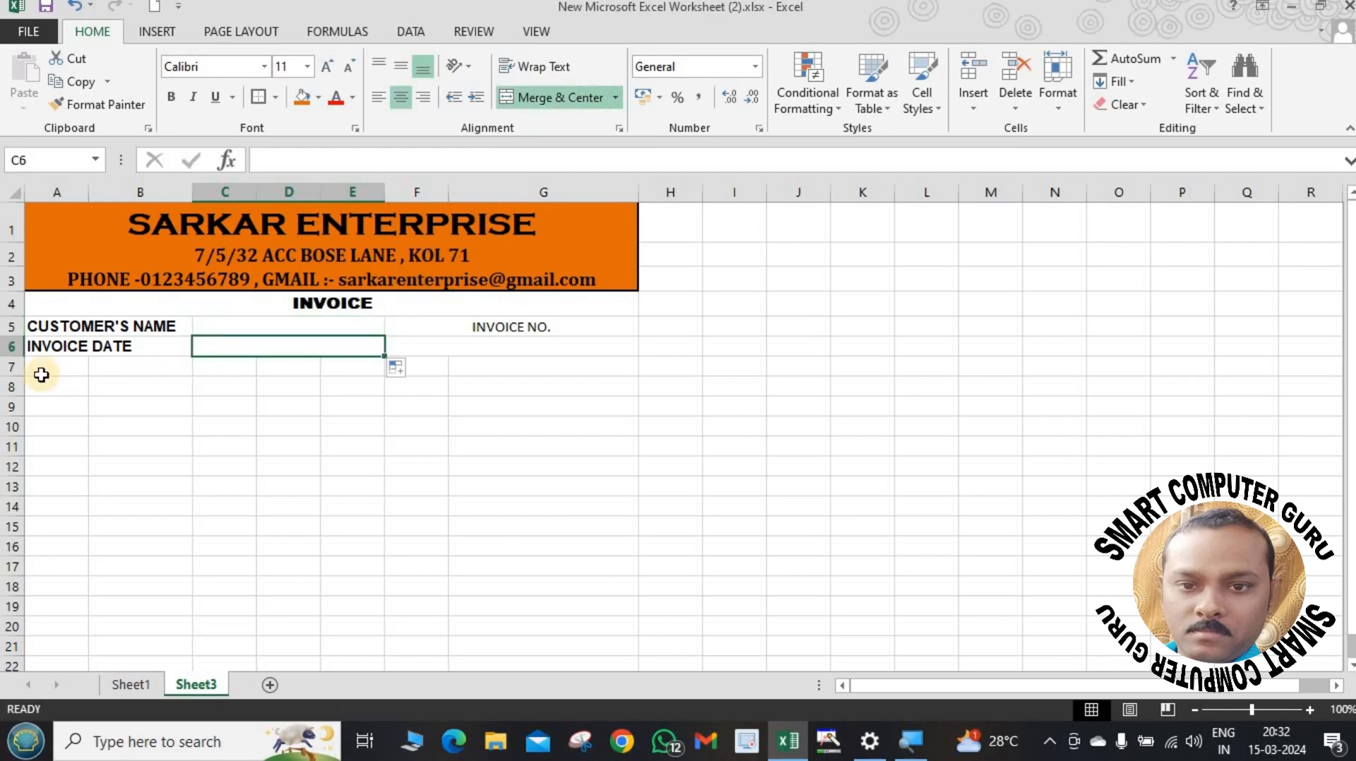
{"action": "left_click", "coordinate": [406, 466]}
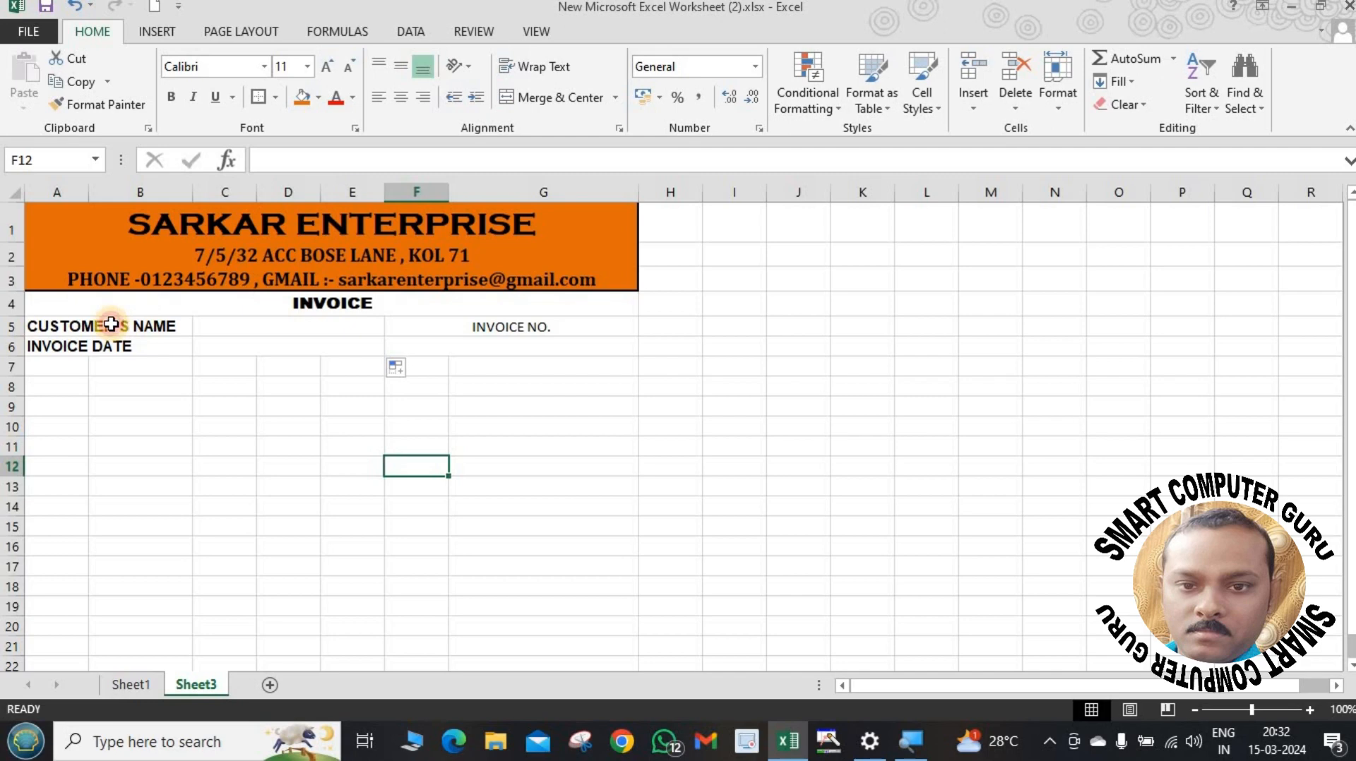
Format A5:G6 as bold Calibri at size 12 and add a thick outside border around the range.
{"action": "left_click_drag", "start_coordinate": [112, 324], "coordinate": [457, 352]}
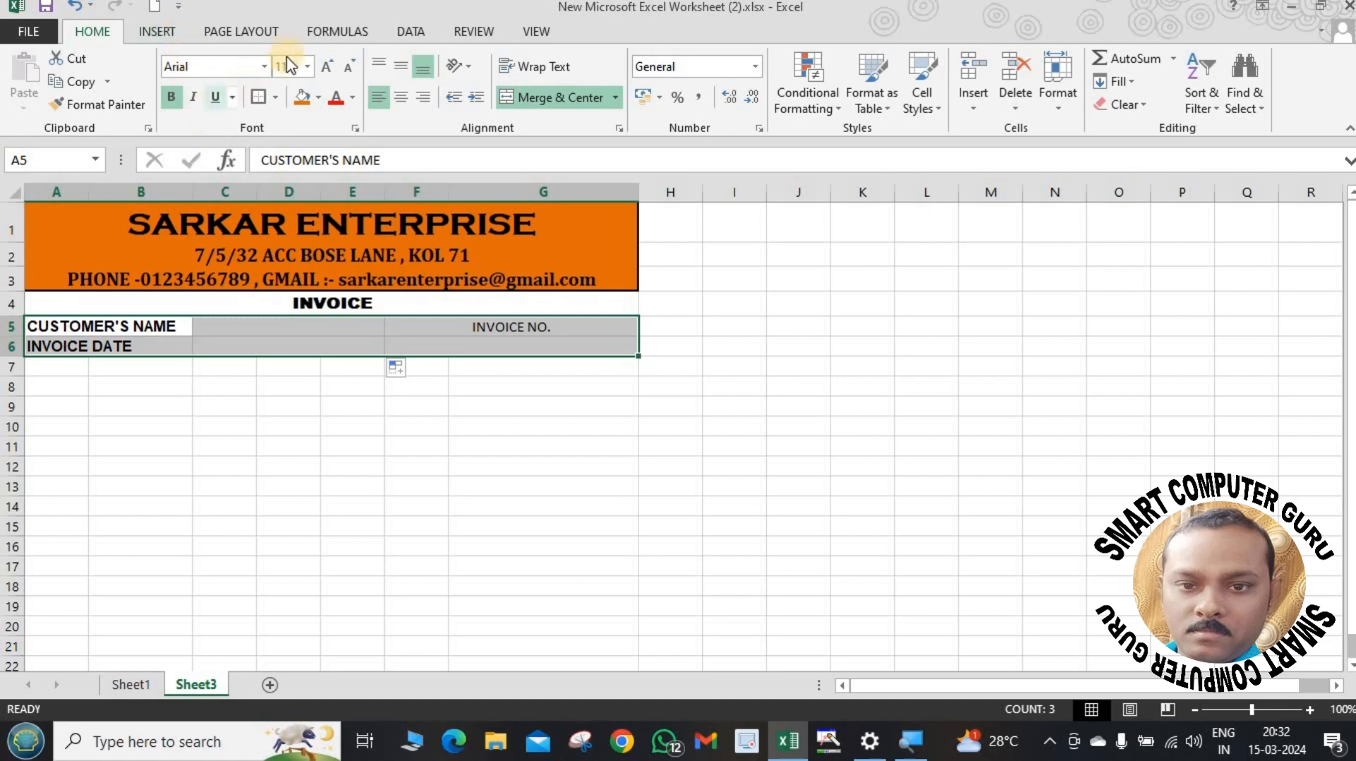
{"action": "left_click", "coordinate": [264, 66]}
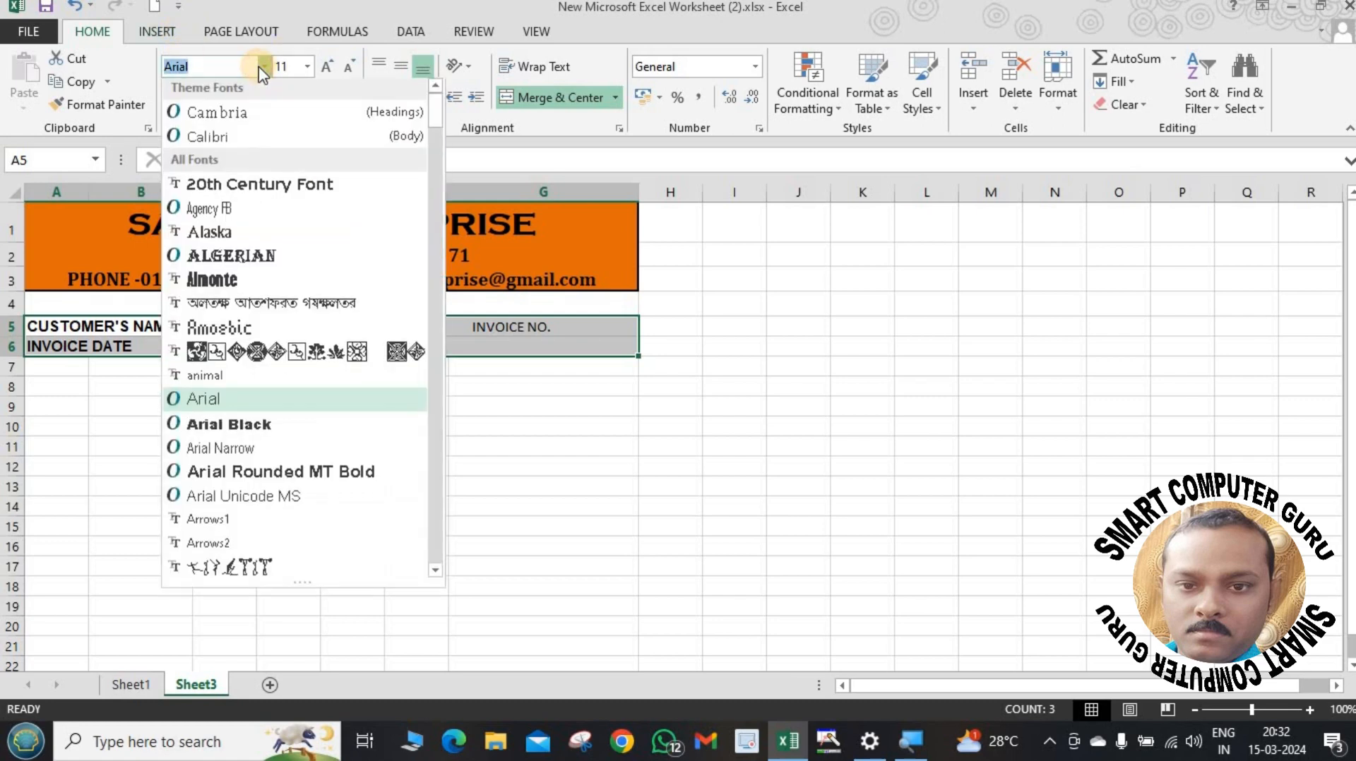
{"action": "left_click", "coordinate": [240, 141]}
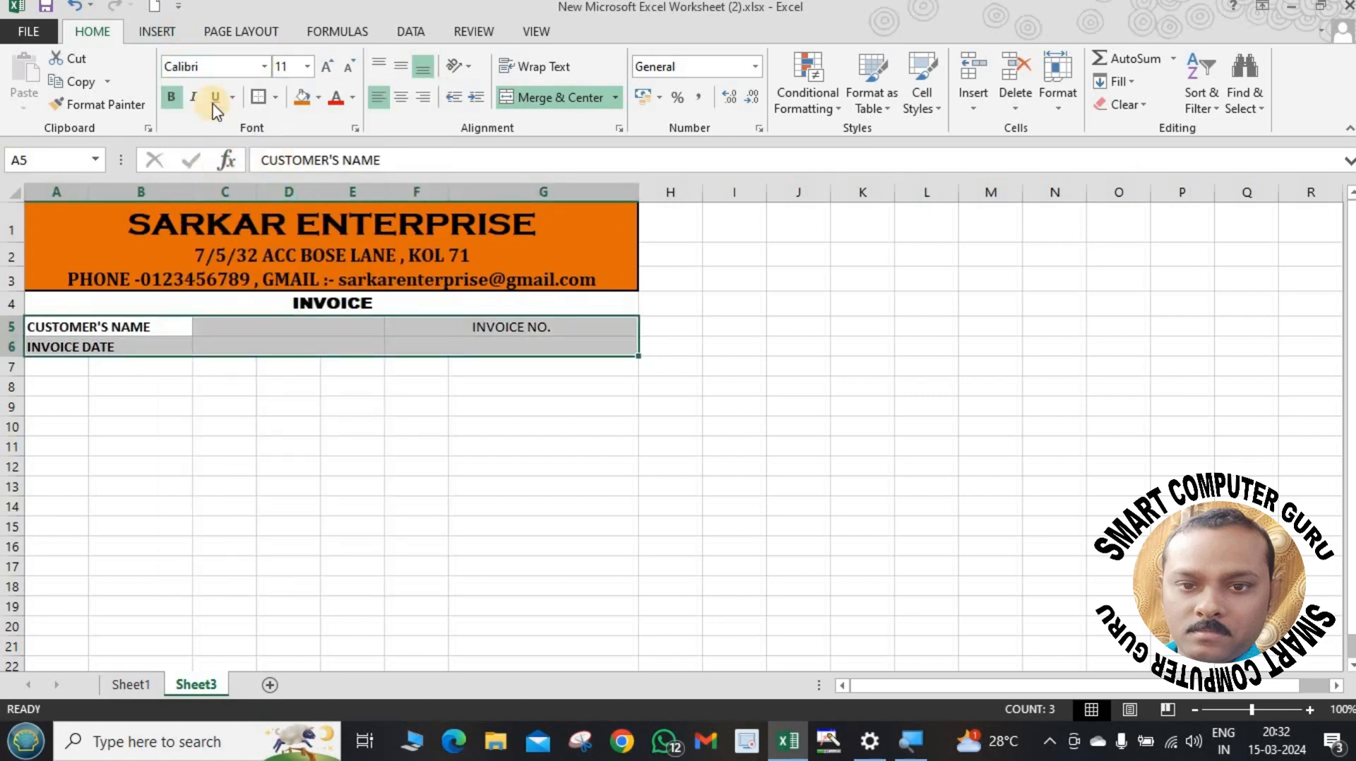
{"action": "left_click", "coordinate": [172, 99]}
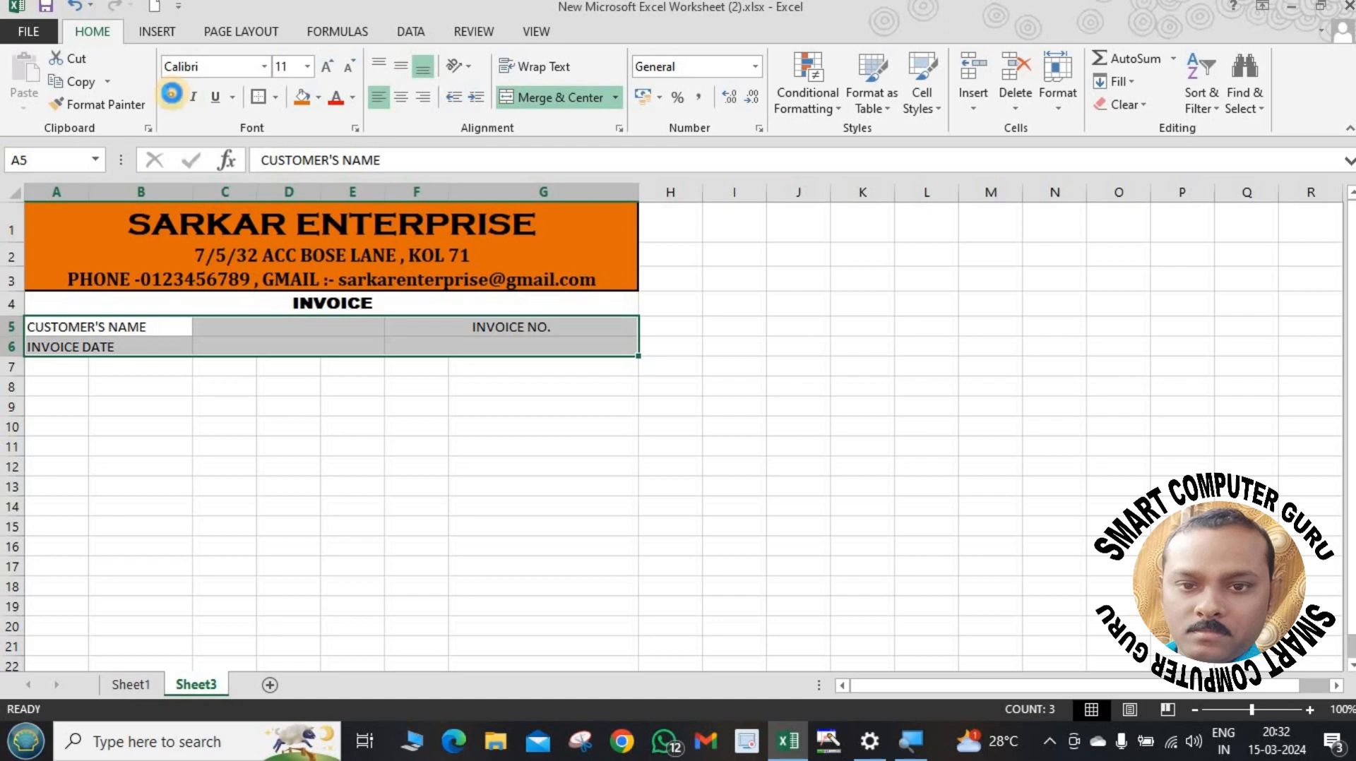
{"action": "left_click", "coordinate": [172, 98]}
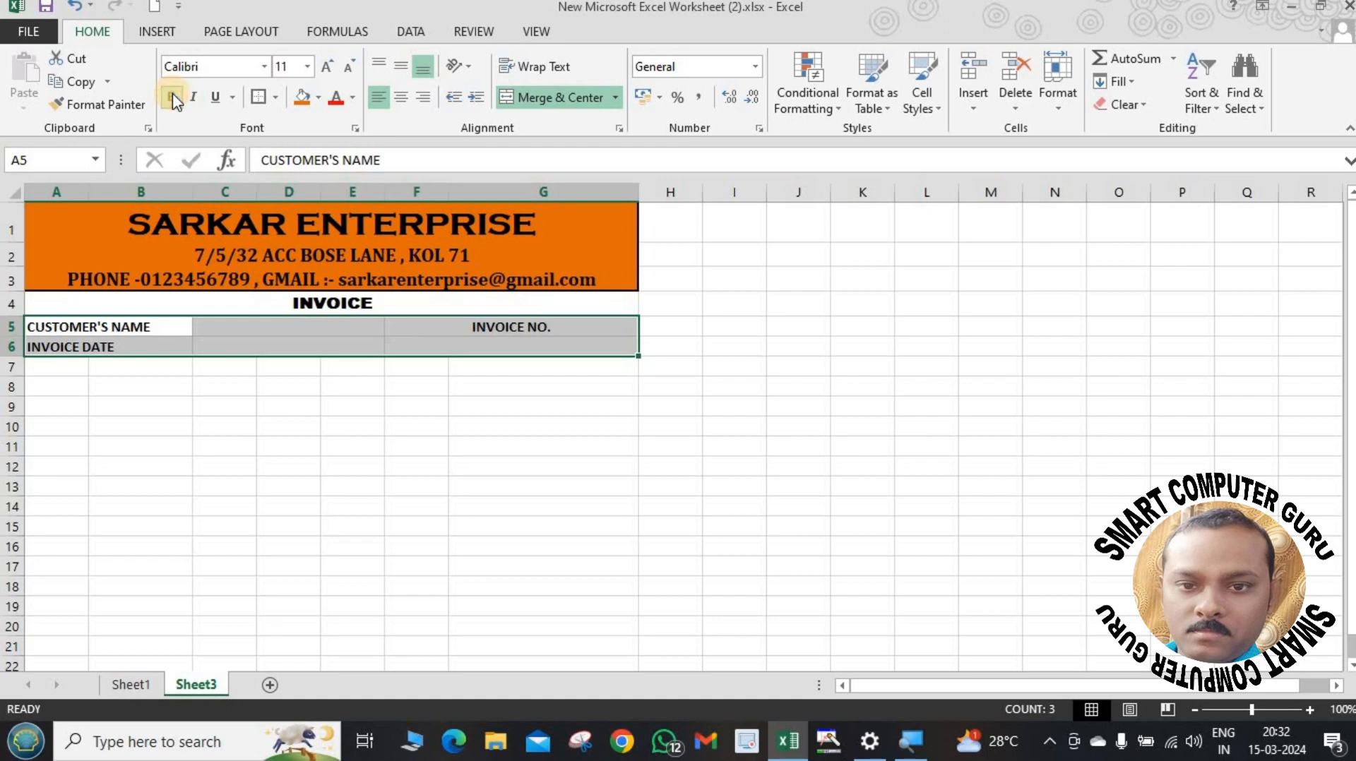
{"action": "left_click", "coordinate": [326, 67]}
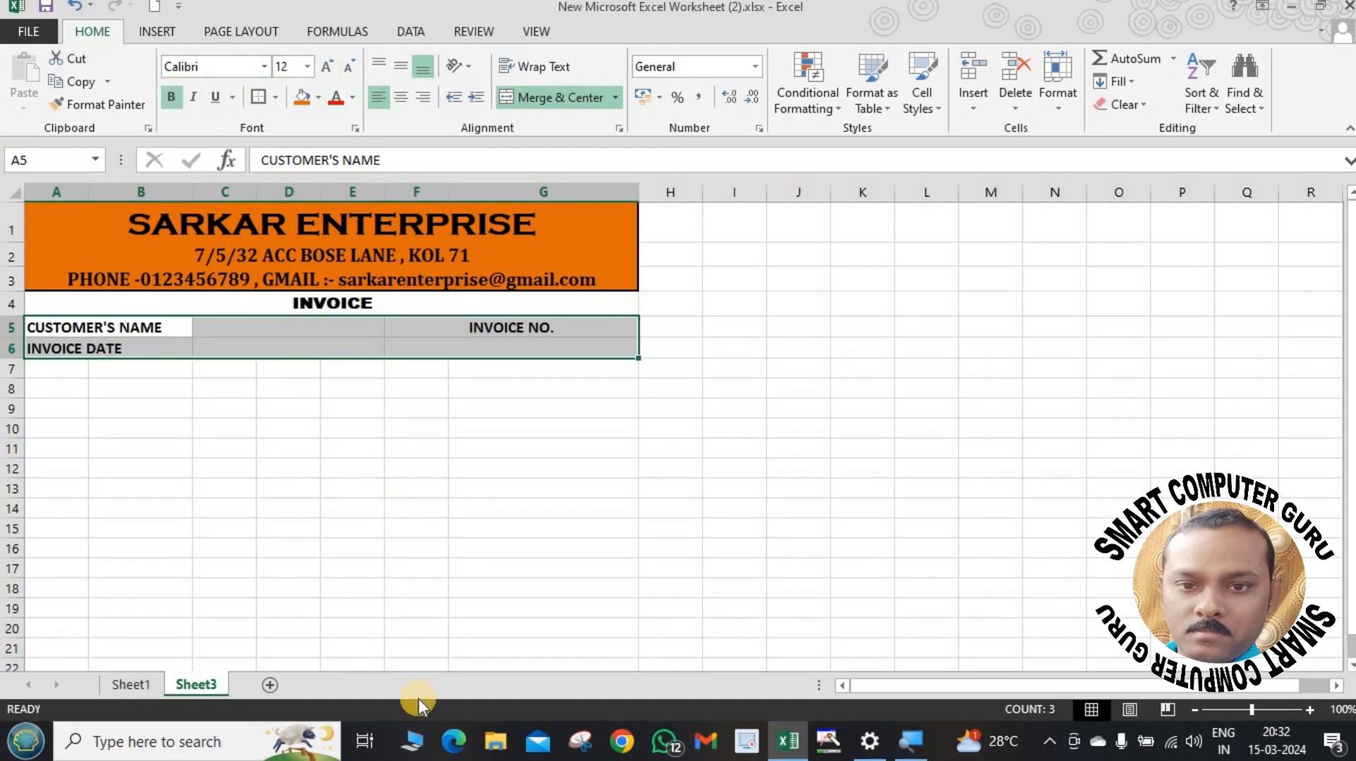
{"action": "left_click_drag", "start_coordinate": [50, 370], "coordinate": [495, 366]}
{"action": "left_click", "coordinate": [406, 529]}
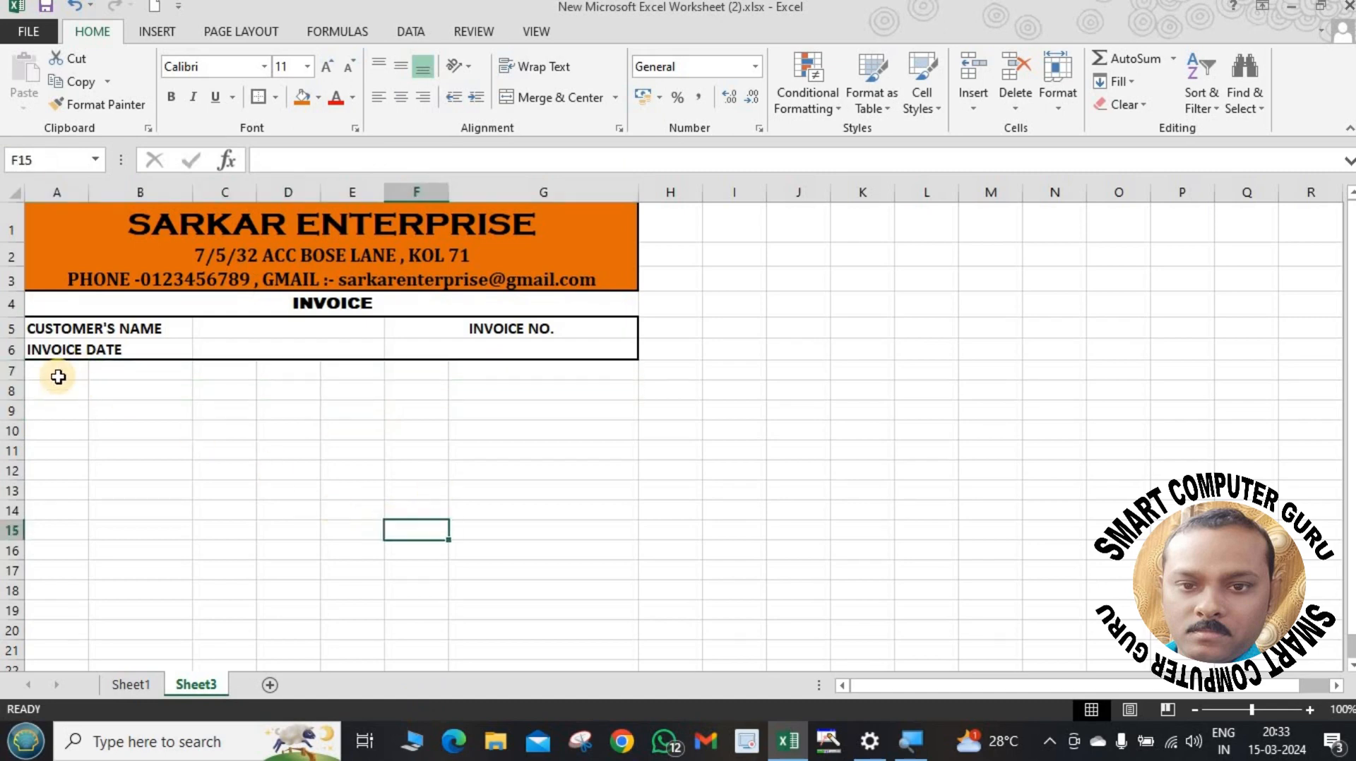
Enter the column heading SL.NO in A8, and merge and center cells B8:D8.
{"action": "left_click", "coordinate": [60, 391]}
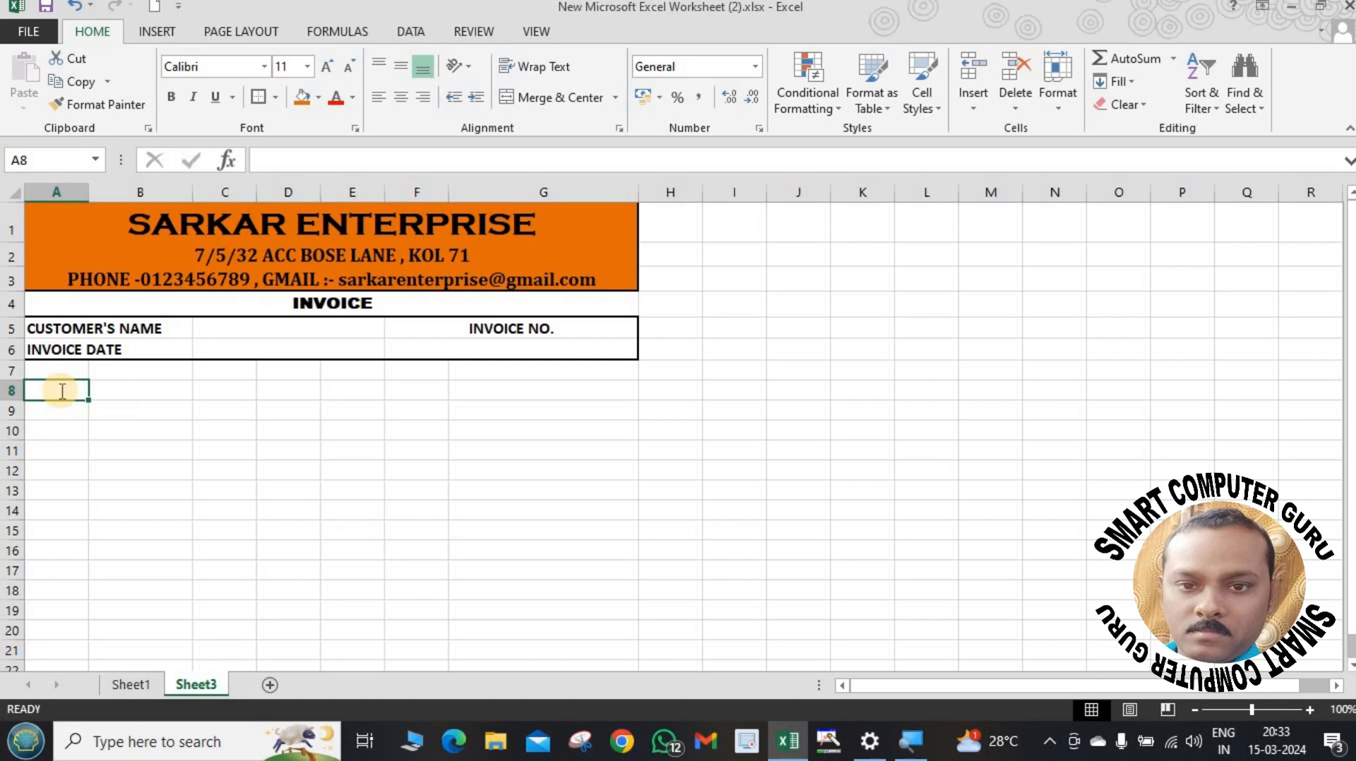
{"action": "type", "text": "SL.NO"}
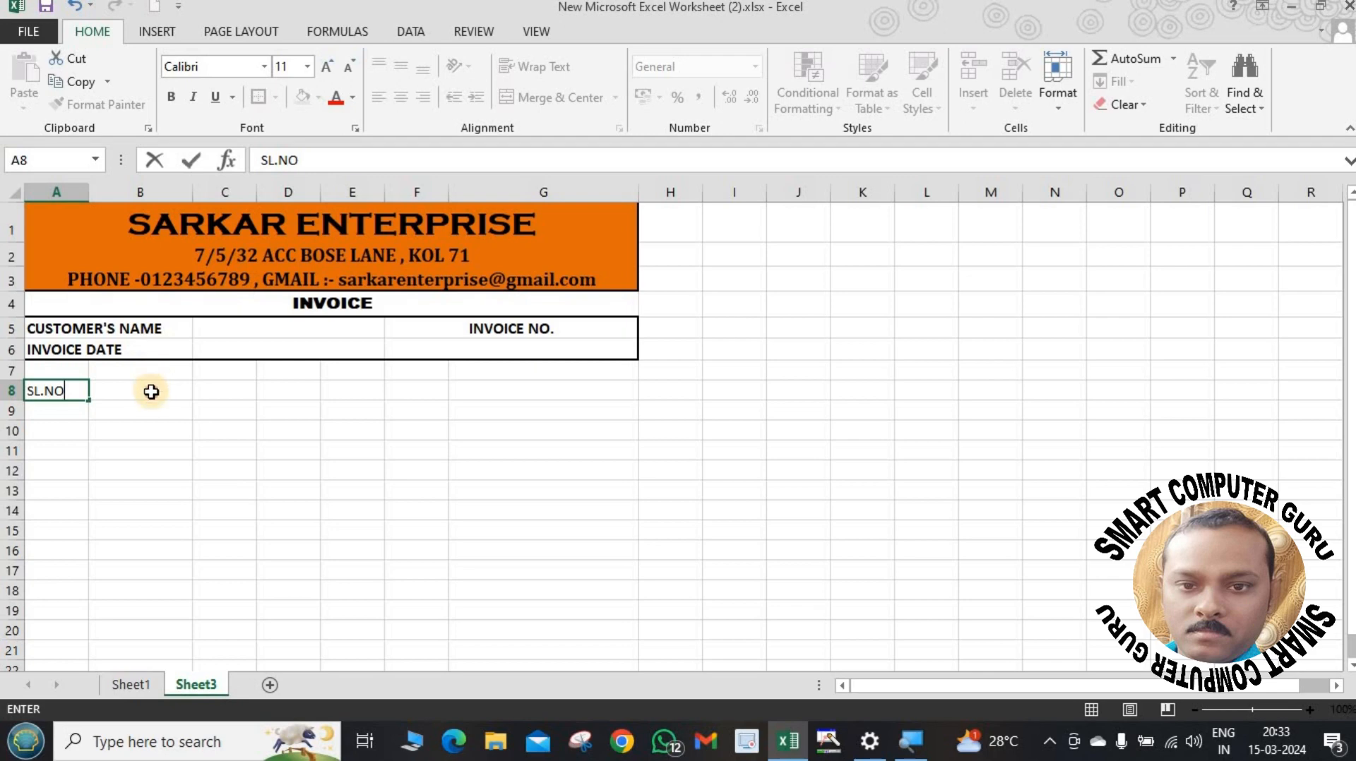
{"action": "left_click_drag", "start_coordinate": [150, 387], "coordinate": [348, 385]}
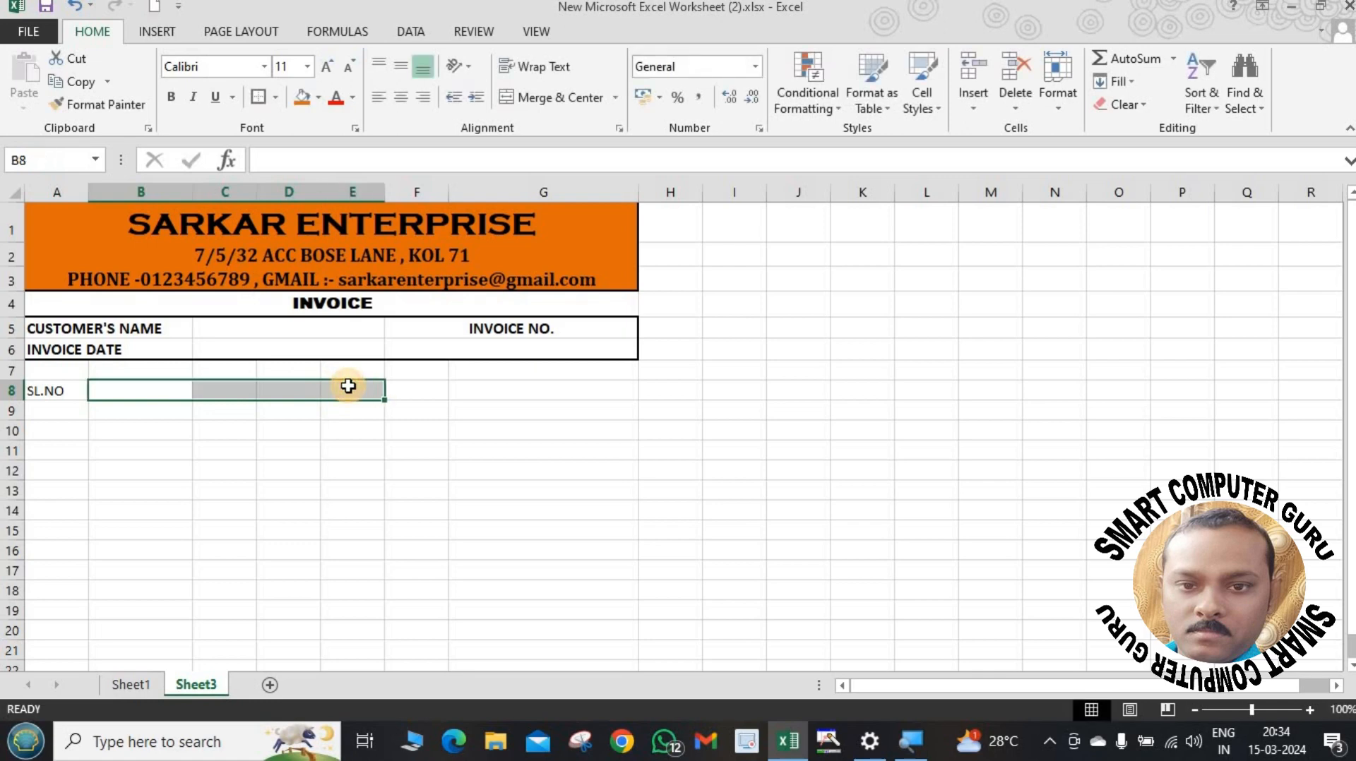
{"action": "left_click", "coordinate": [159, 393]}
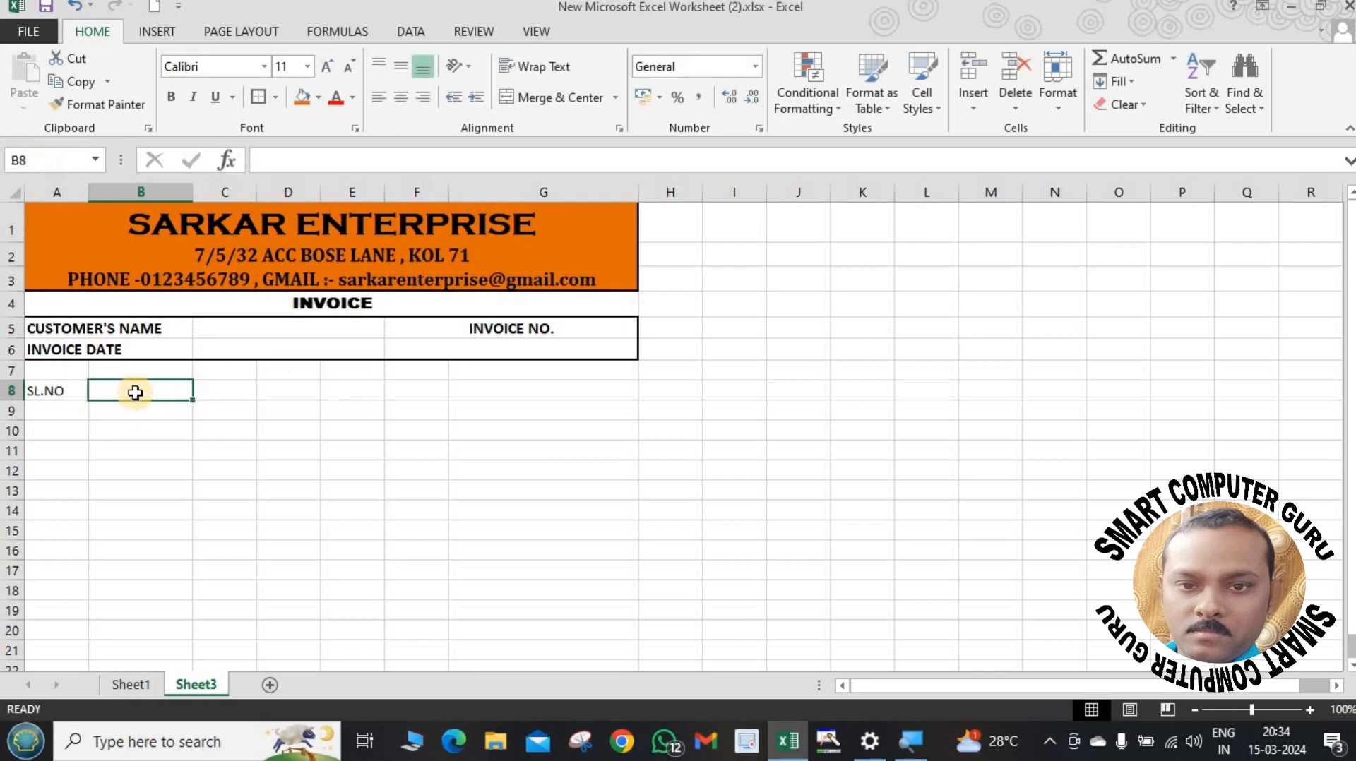
{"action": "left_click_drag", "start_coordinate": [176, 391], "coordinate": [294, 396]}
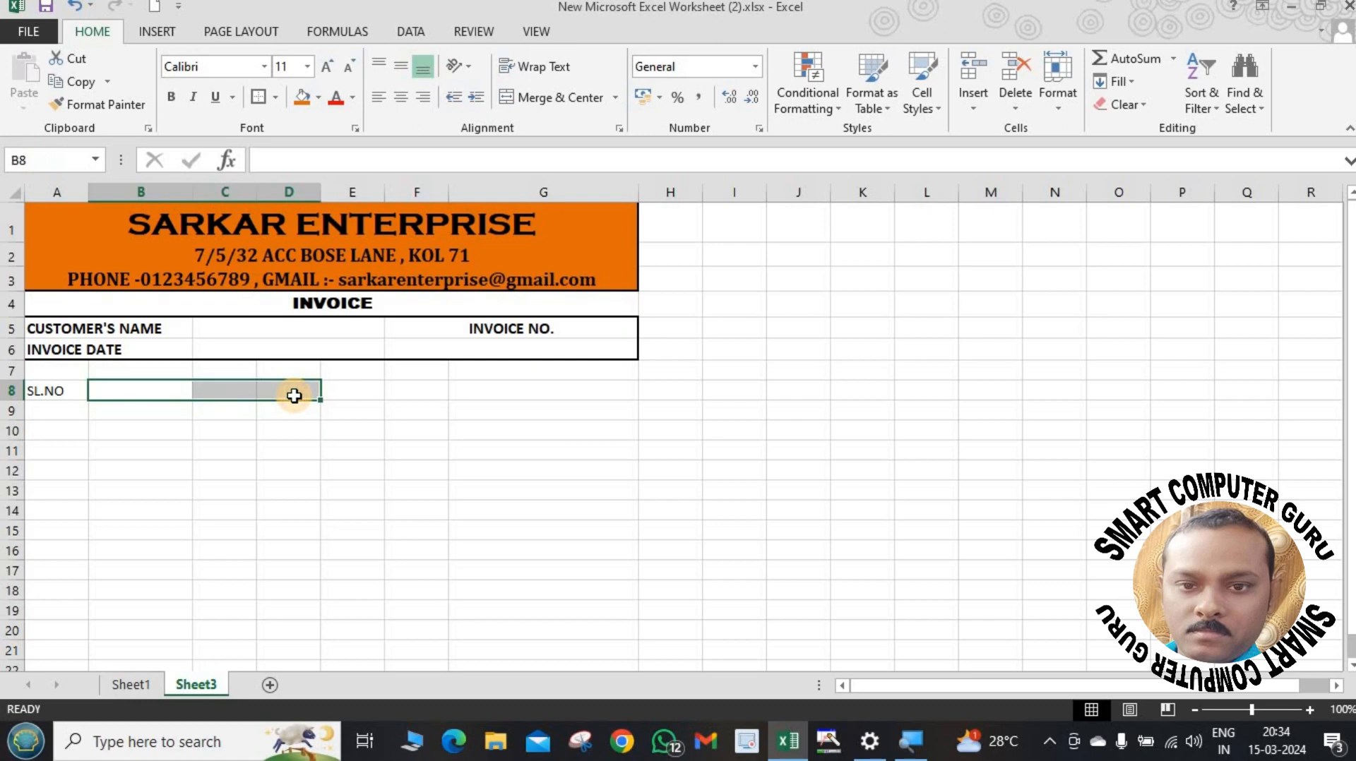
{"action": "left_click", "coordinate": [550, 106]}
{"action": "left_click", "coordinate": [493, 610]}
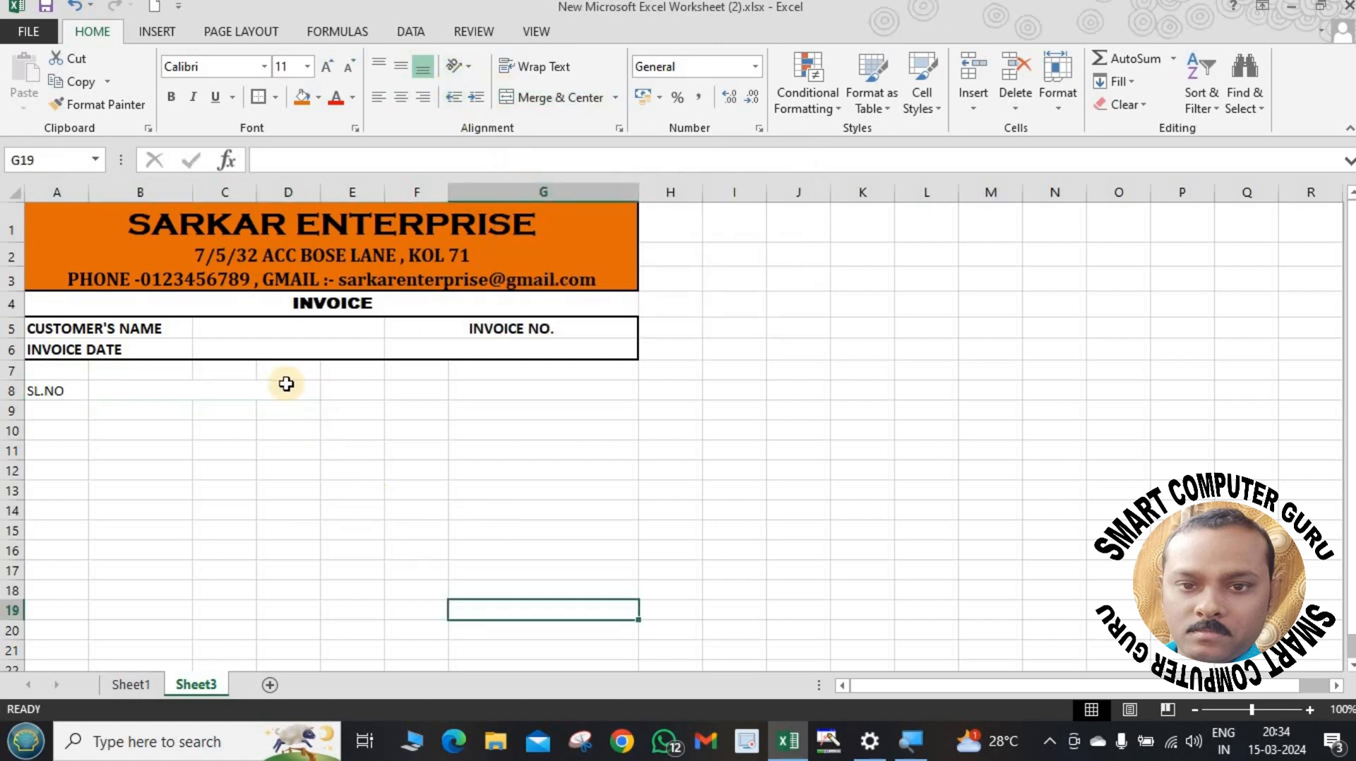
Fill the merged format of B8:D8 down through row 24.
{"action": "left_click", "coordinate": [288, 393]}
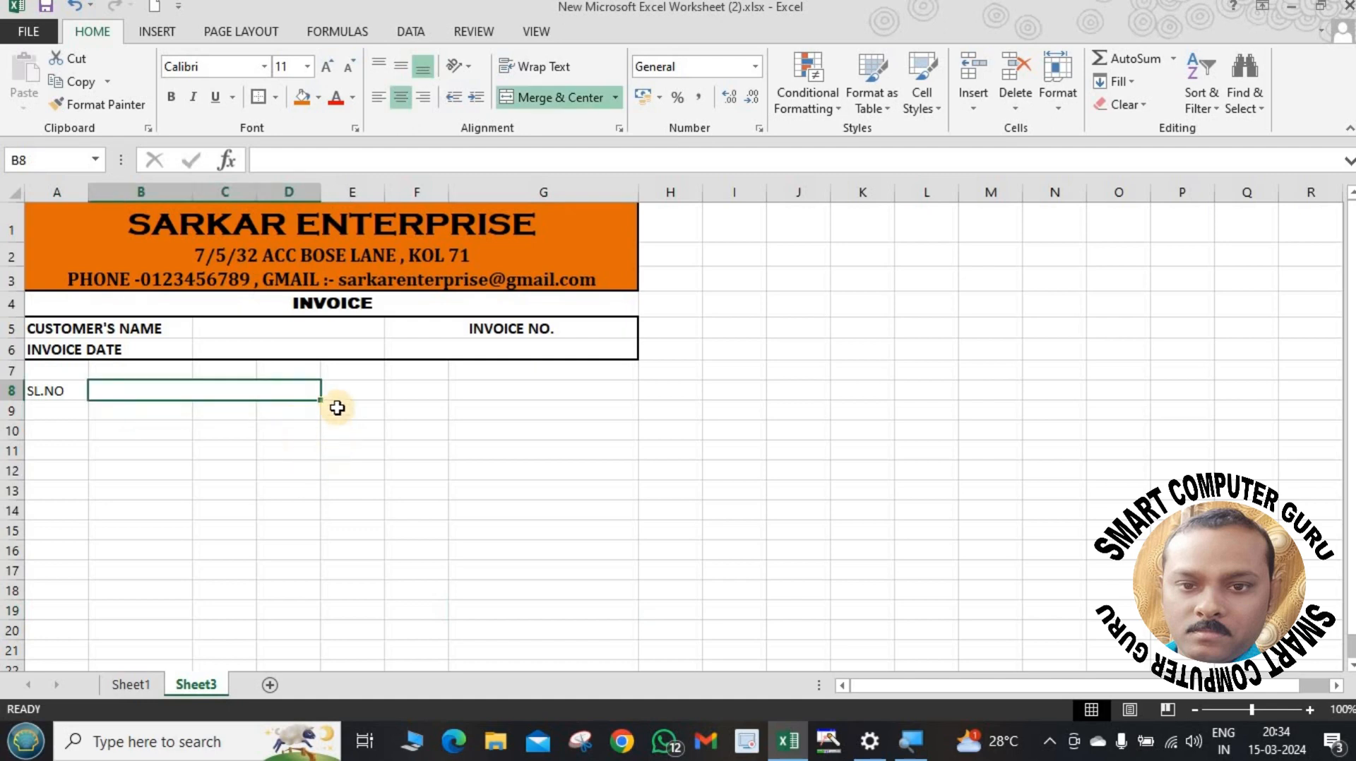
{"action": "left_click_drag", "start_coordinate": [317, 401], "coordinate": [301, 624]}
{"action": "left_click", "coordinate": [483, 546]}
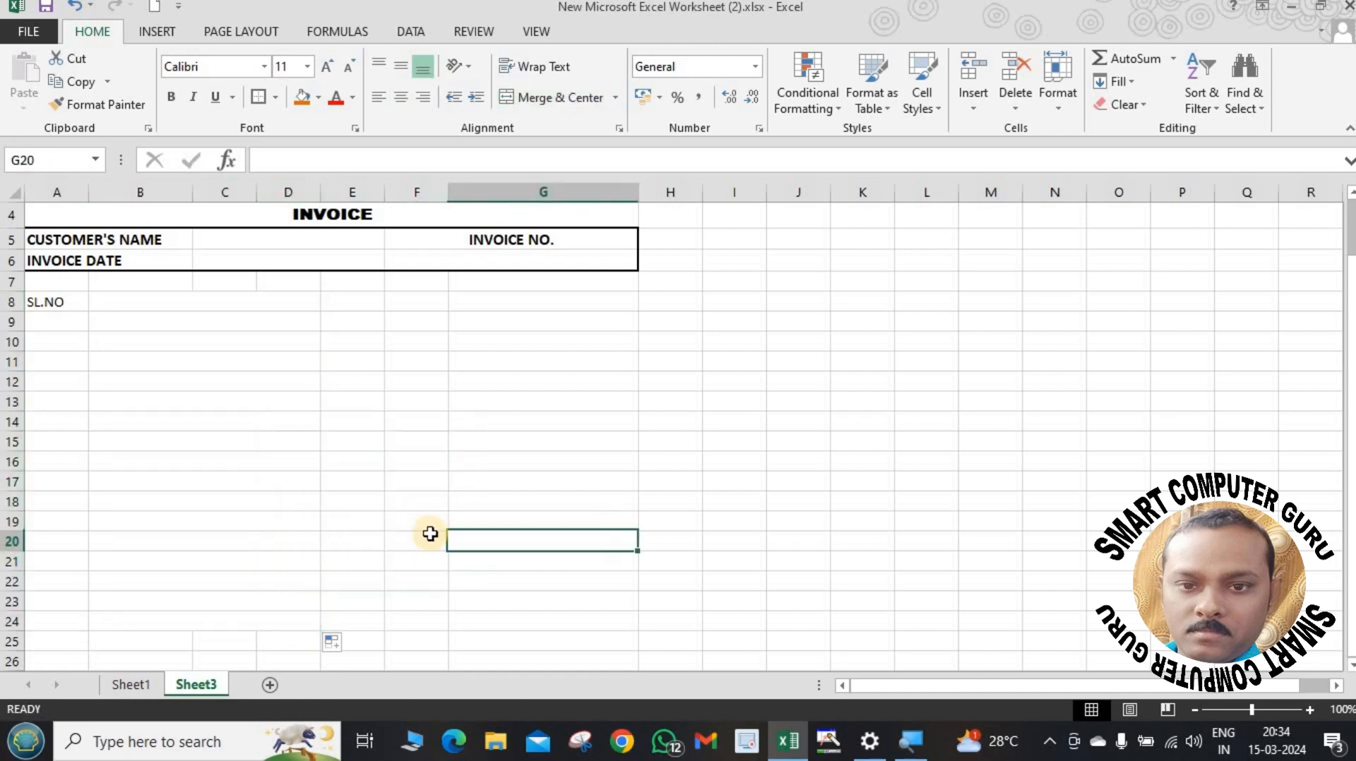
{"action": "scroll", "coordinate": [248, 478], "scroll_direction": "up", "scroll_amount": 1}
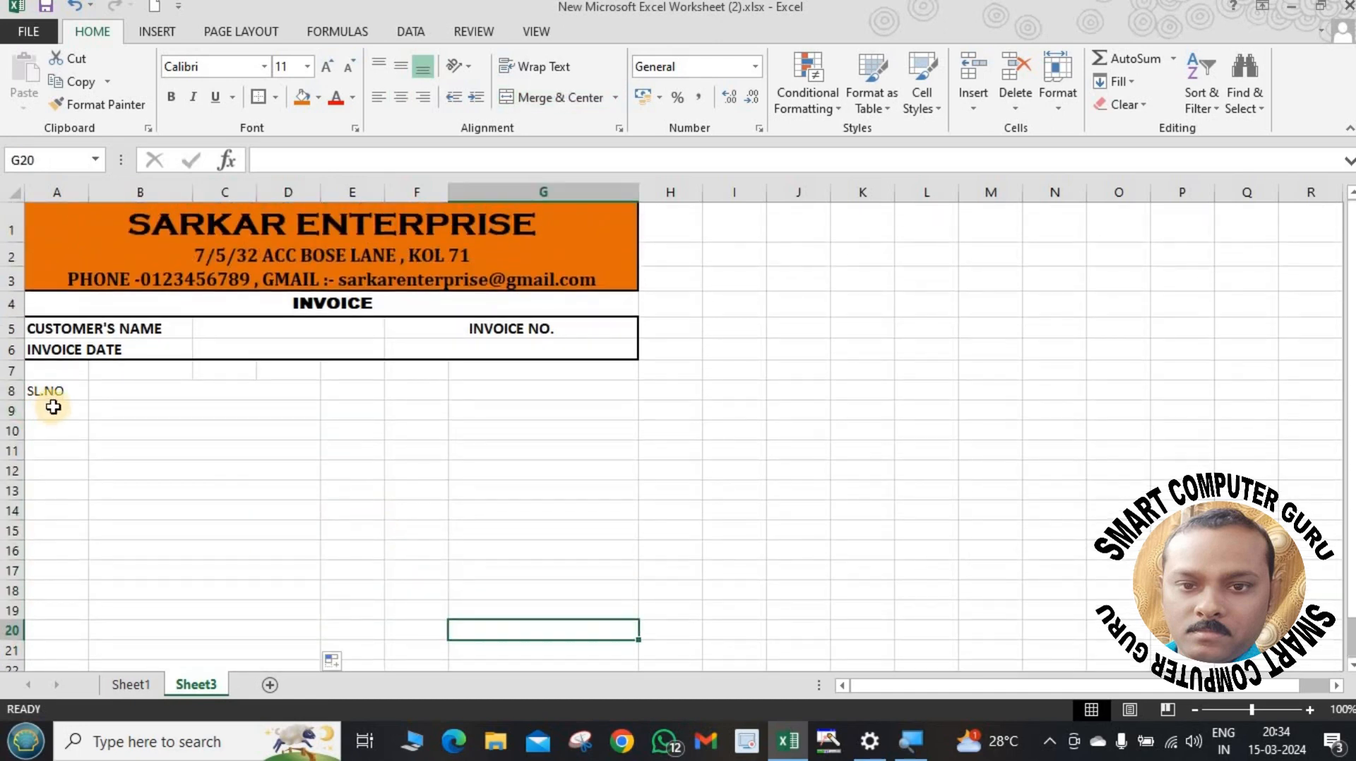
Enter serial numbers 1 and 2 in A9 and A10, and fill the series down column A to 15 in A23.
{"action": "left_click", "coordinate": [53, 408]}
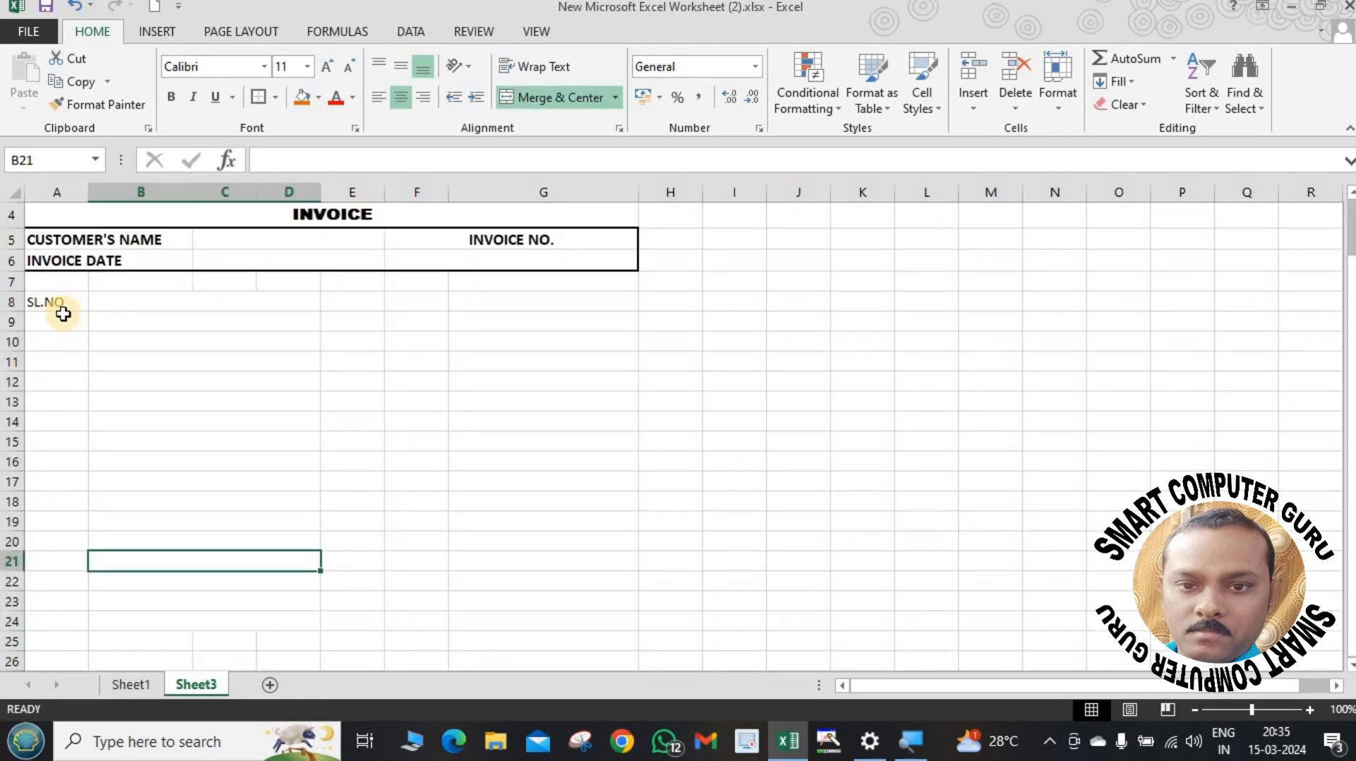
{"action": "left_click", "coordinate": [63, 318]}
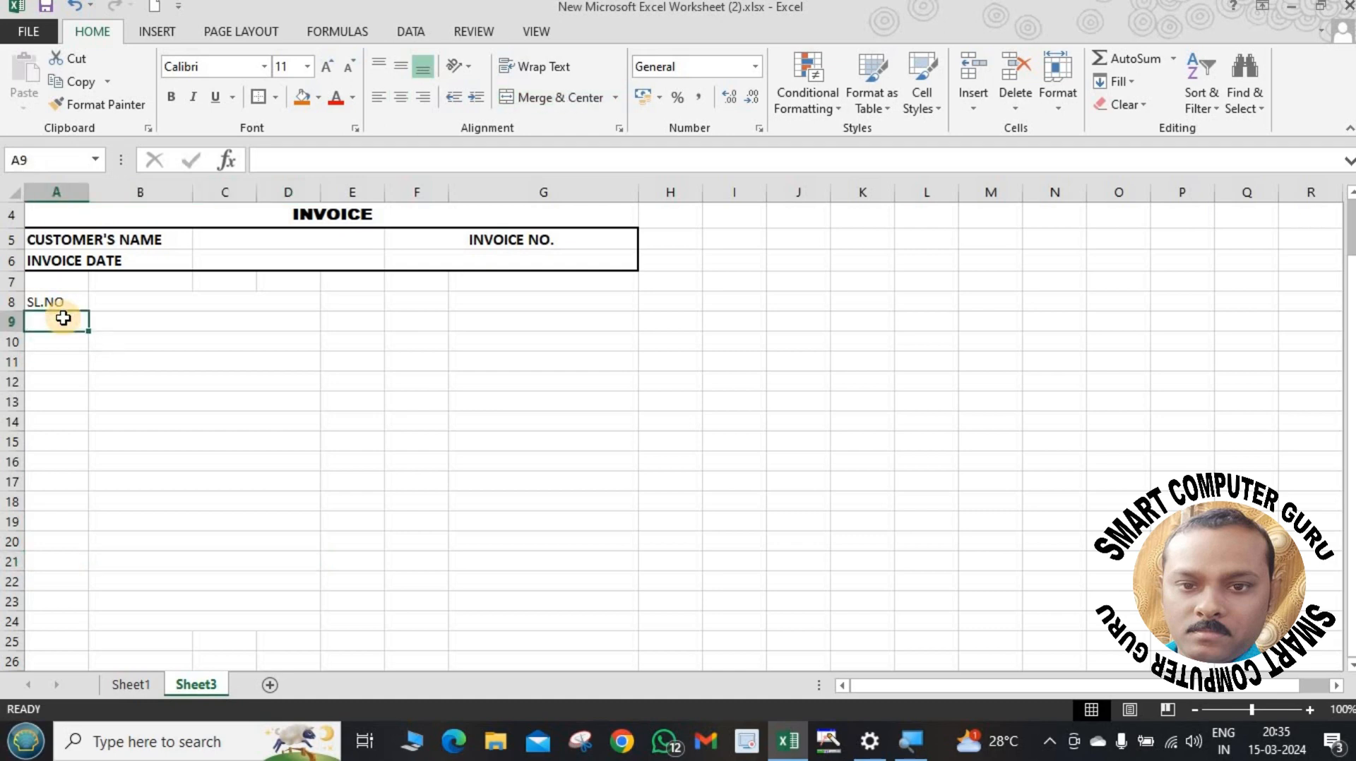
{"action": "type", "text": "1"}
{"action": "key", "text": "Return"}
{"action": "type", "text": "2"}
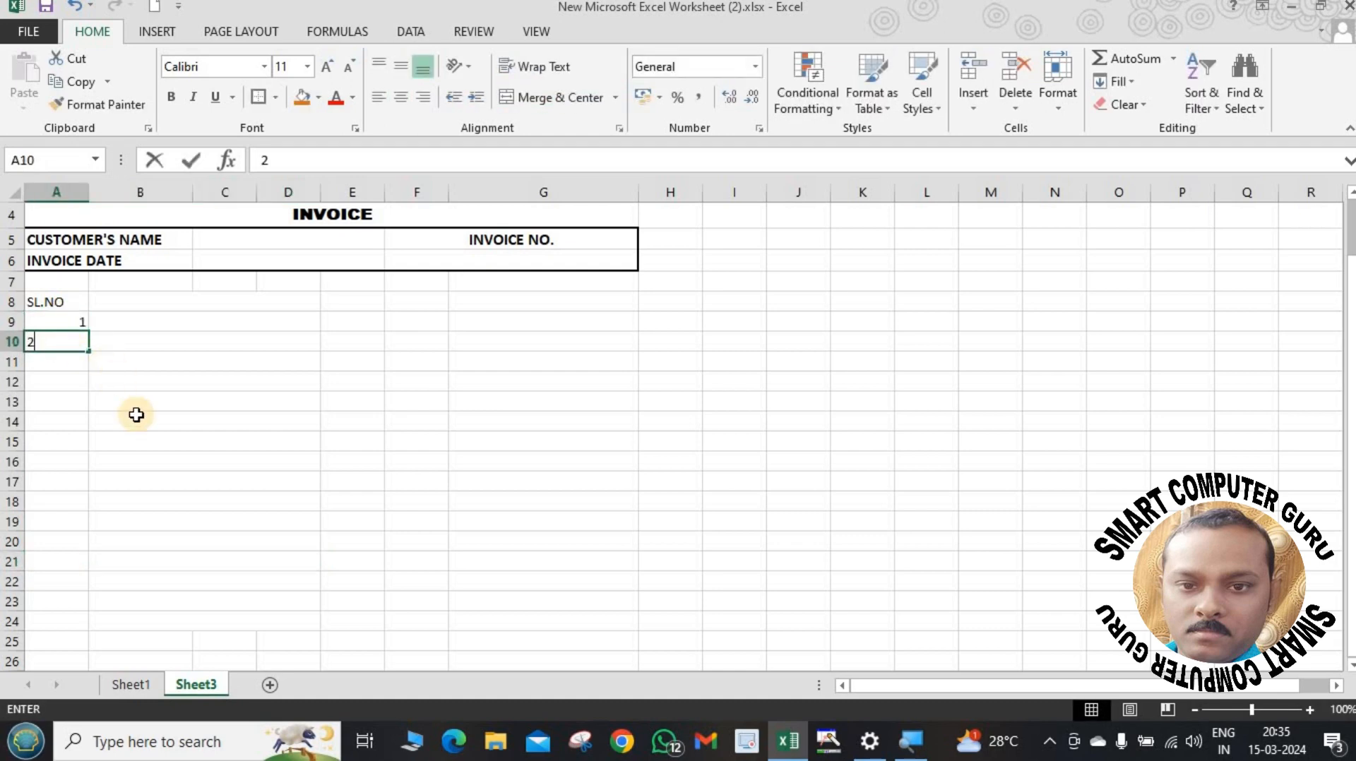
{"action": "left_click", "coordinate": [79, 323]}
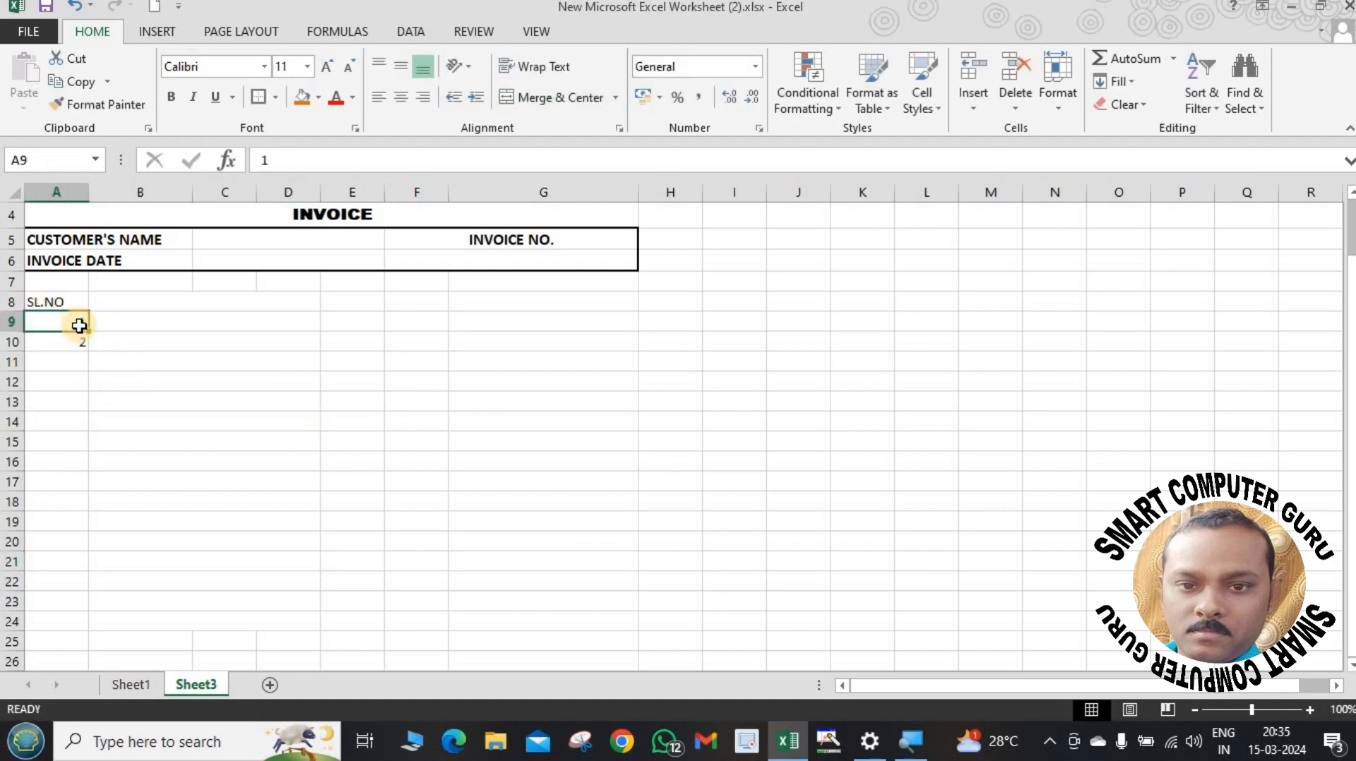
{"action": "left_click_drag", "start_coordinate": [68, 323], "coordinate": [92, 603]}
{"action": "left_click", "coordinate": [233, 537]}
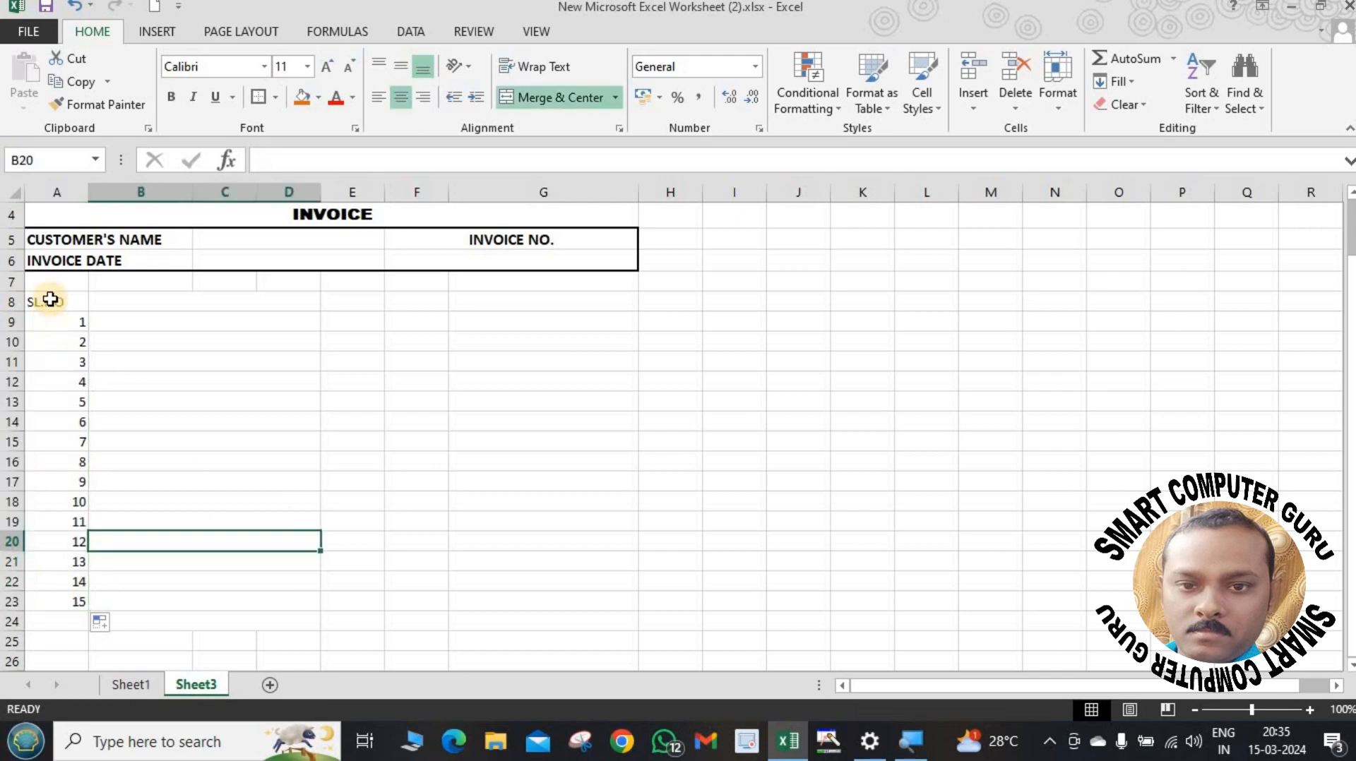
{"action": "left_click_drag", "start_coordinate": [51, 299], "coordinate": [56, 362]}
{"action": "left_click", "coordinate": [167, 360]}
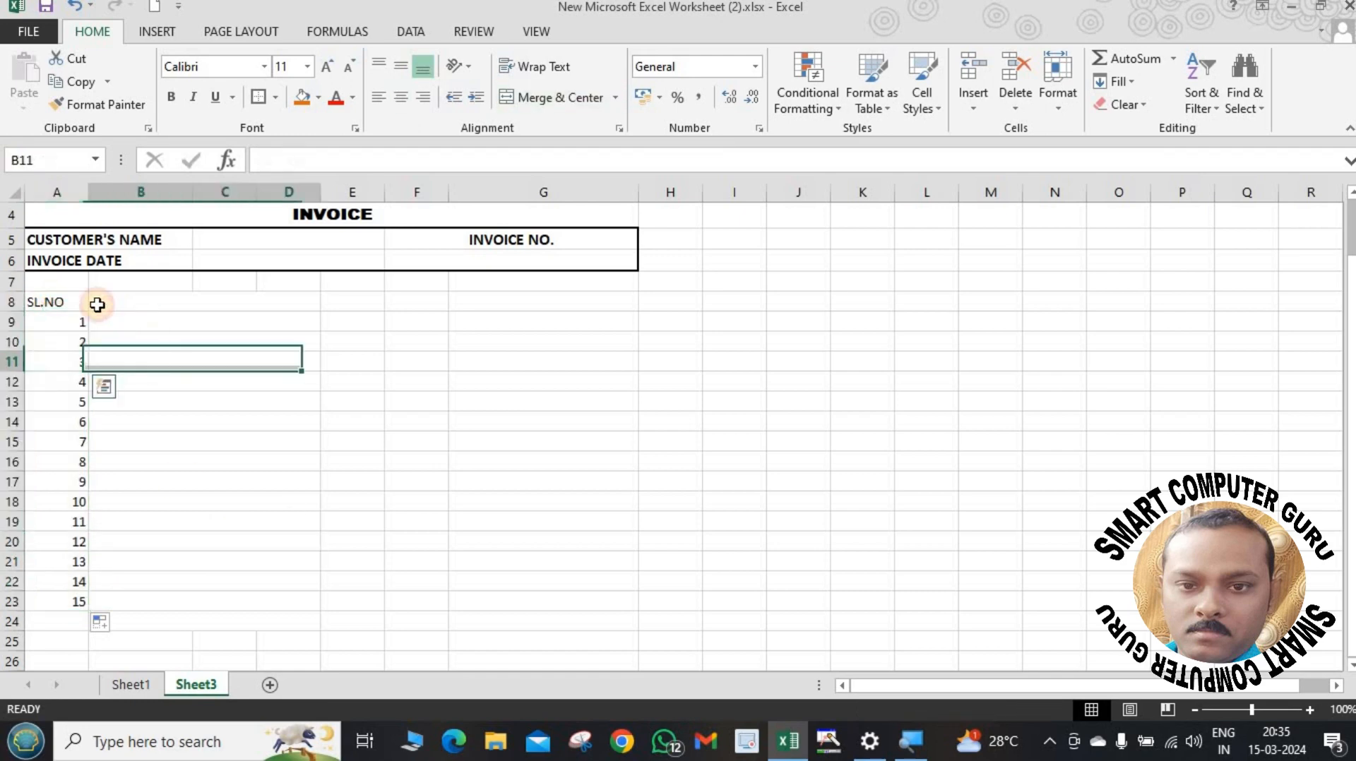
Enter the bold, centered column heading DESCRIPTION OF GOODS in the merged cell B8:D8.
{"action": "left_click", "coordinate": [131, 297]}
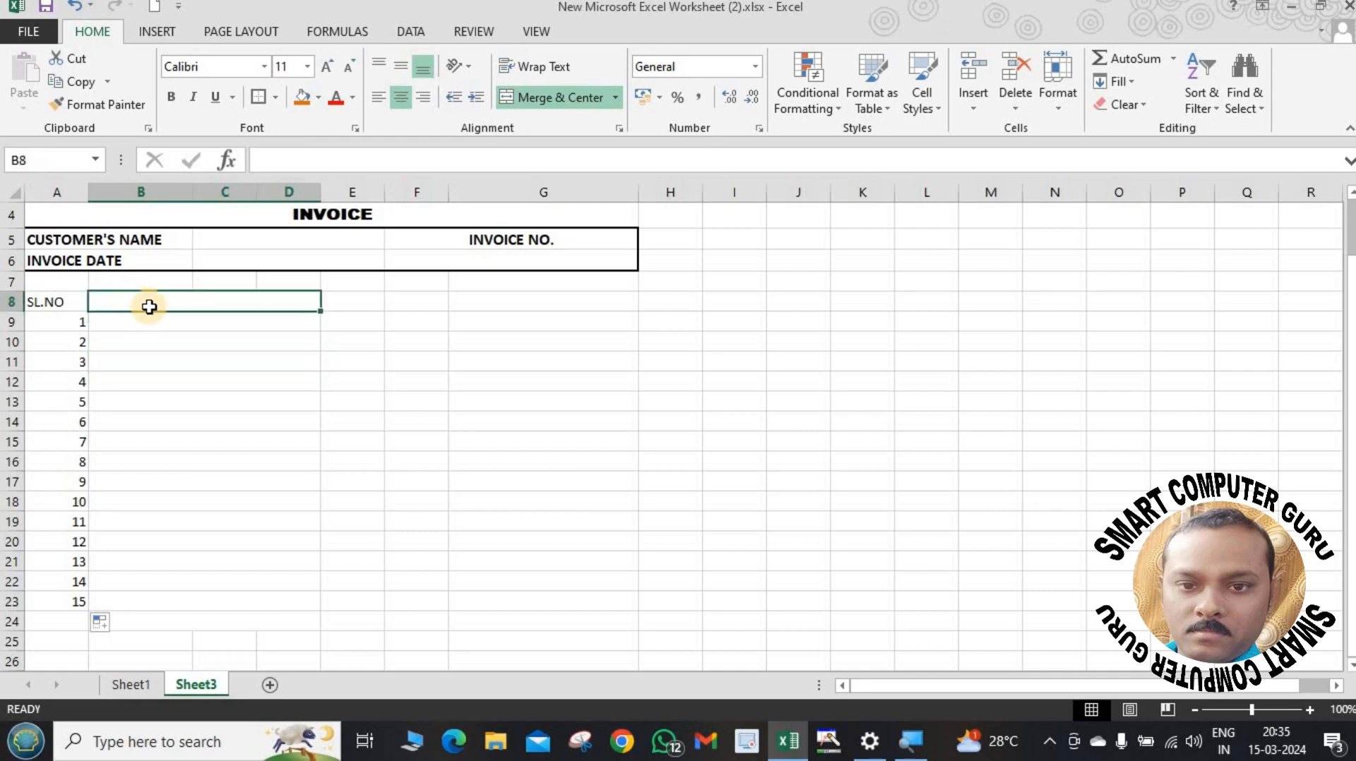
{"action": "double_click", "coordinate": [229, 302]}
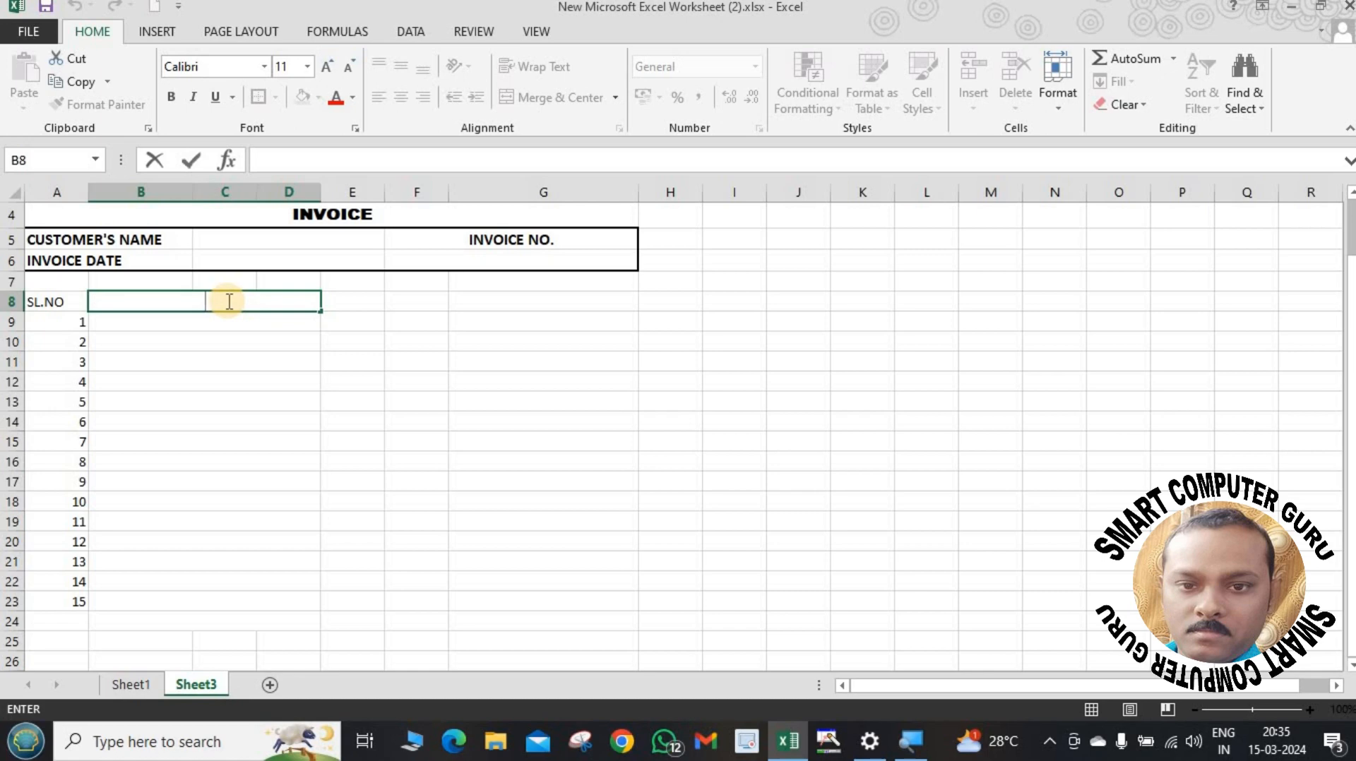
{"action": "key", "text": "Escape"}
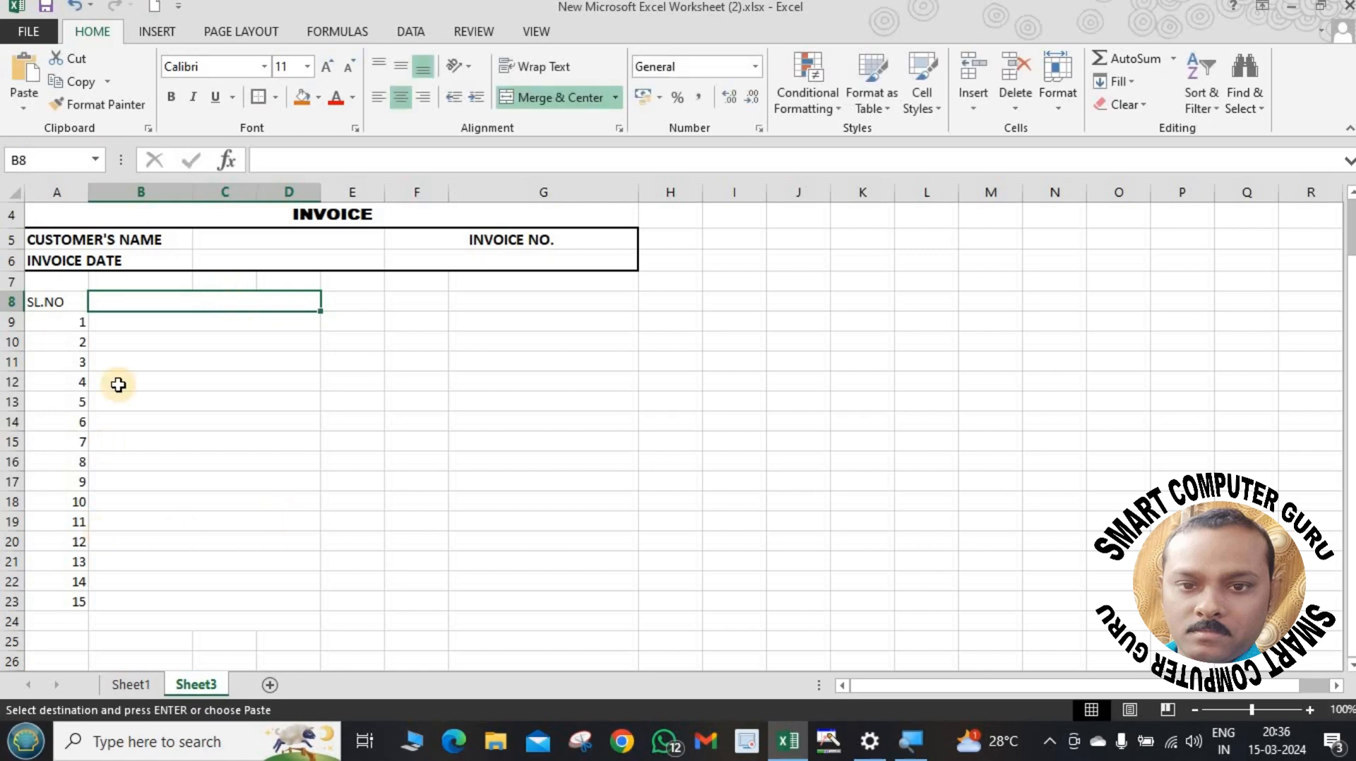
{"action": "type", "text": "DESCRIPTION OF GOODS"}
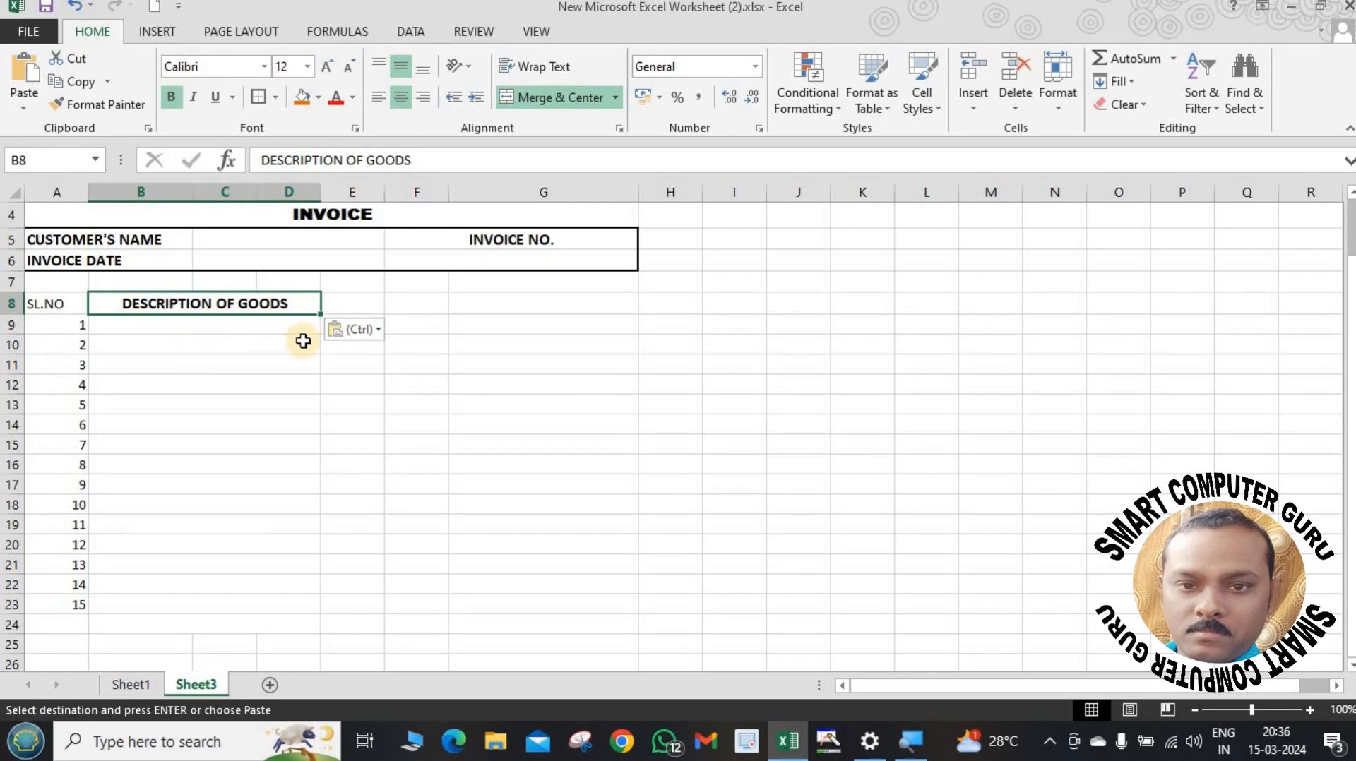
{"action": "left_click", "coordinate": [346, 308]}
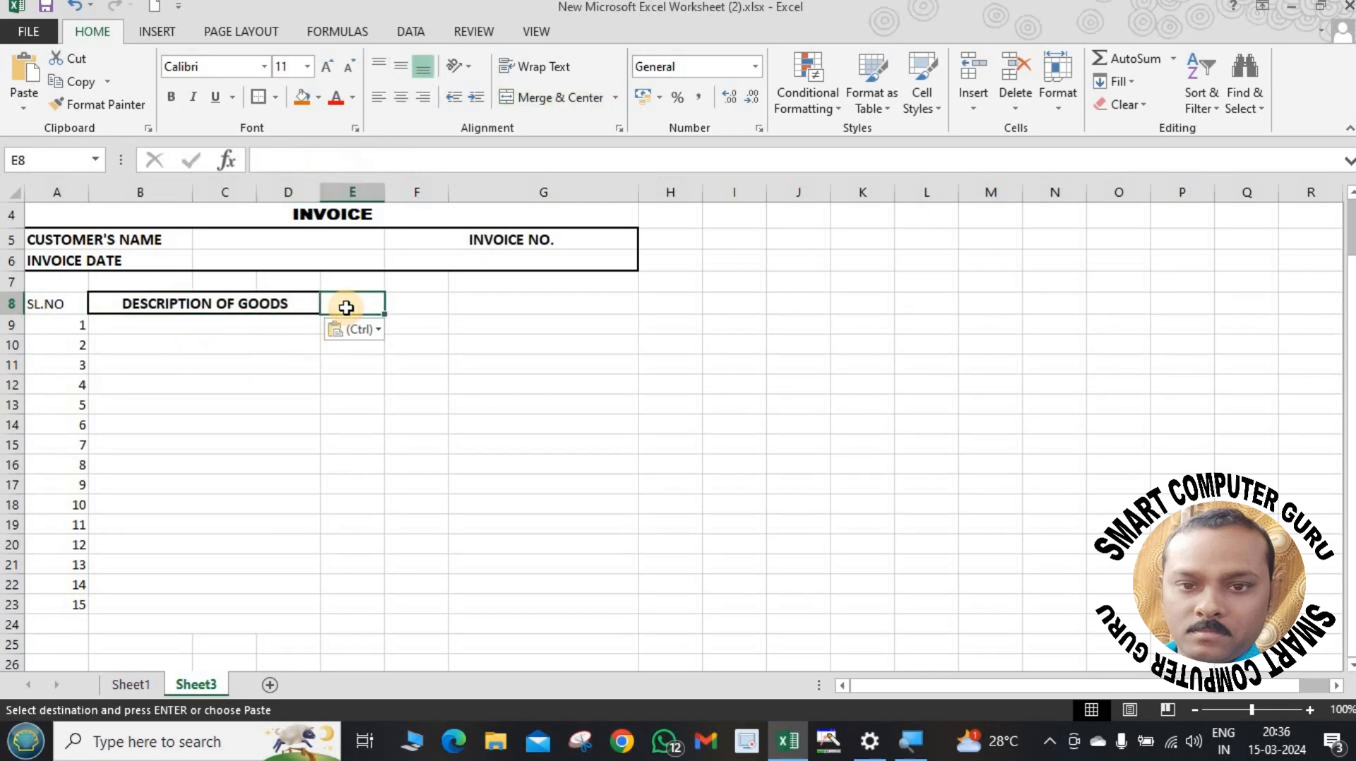
{"action": "key", "text": "Left"}
{"action": "key", "text": "F2"}
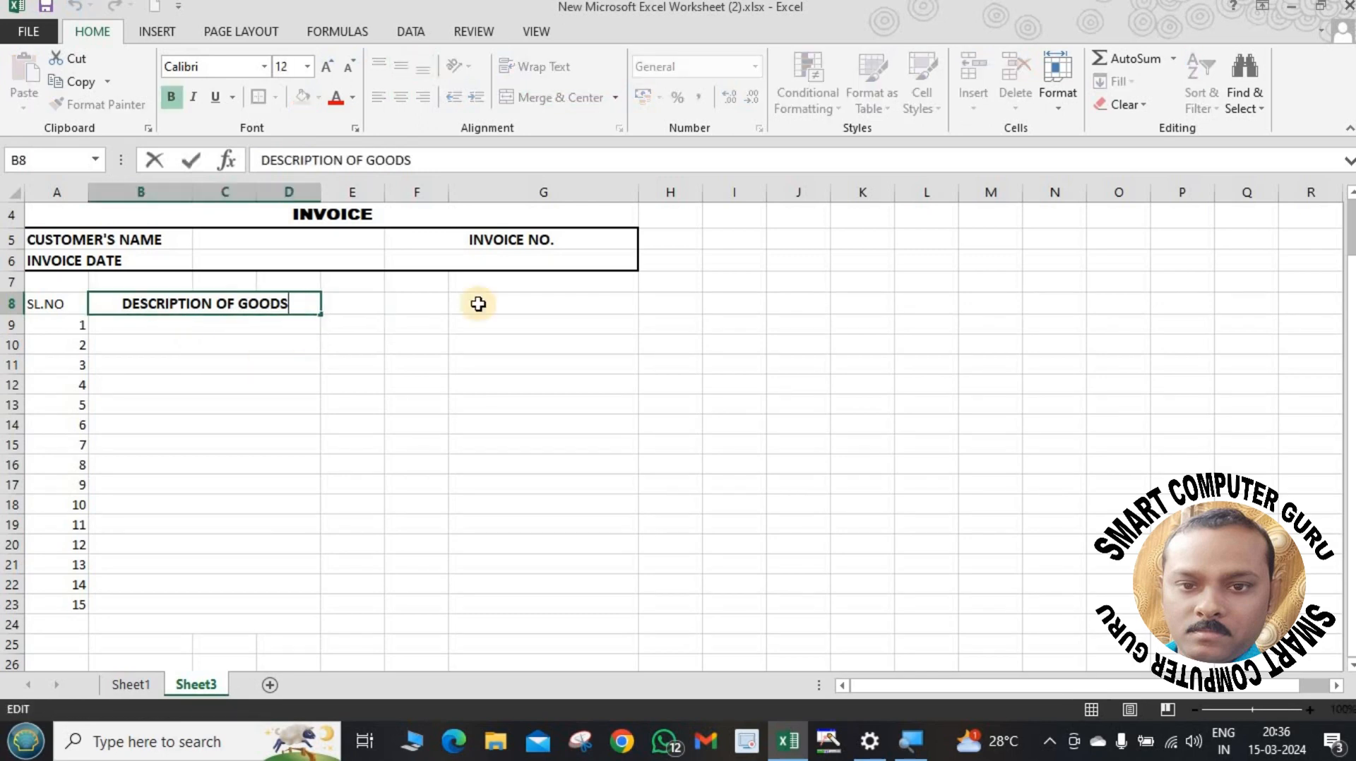
Enter the column headings PRISE in E8, QTY in F8 and AMOUNT in G8.
{"action": "left_click", "coordinate": [336, 304]}
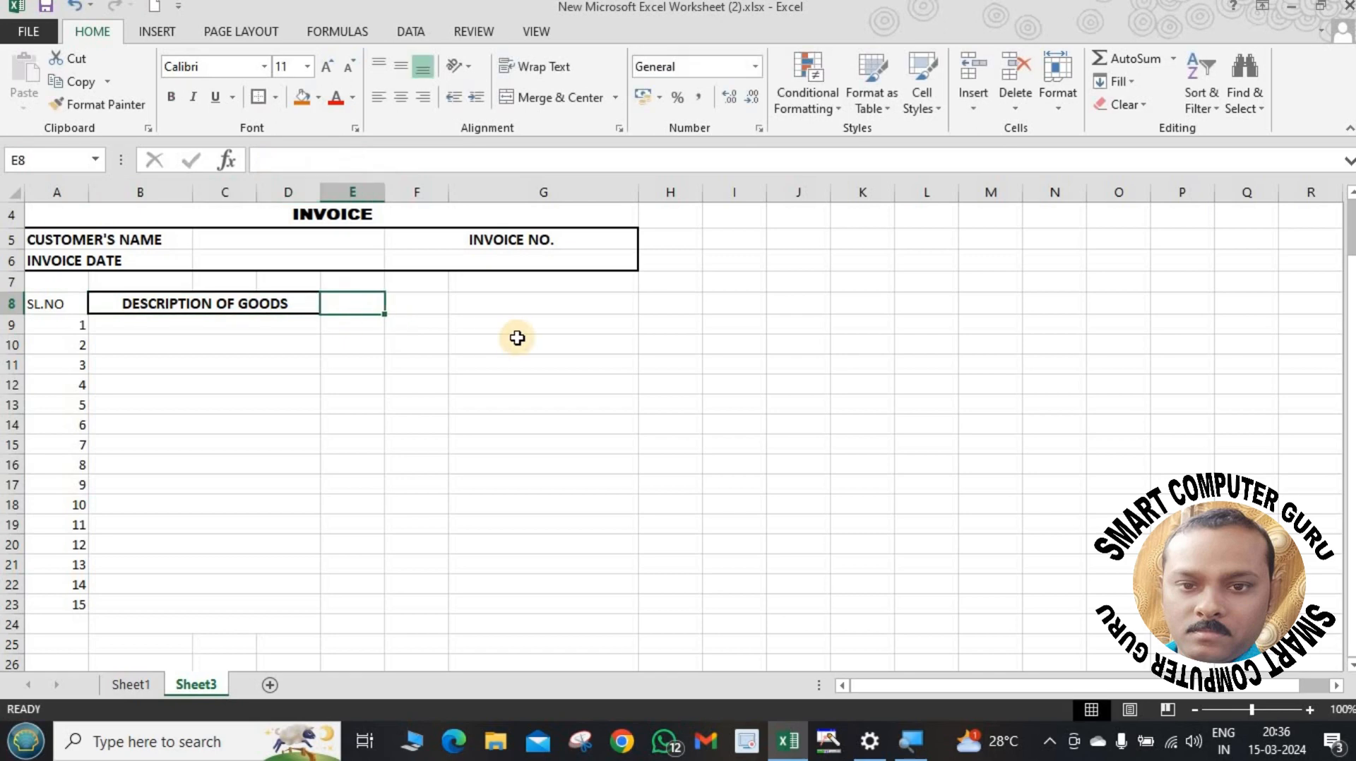
{"action": "type", "text": "P"}
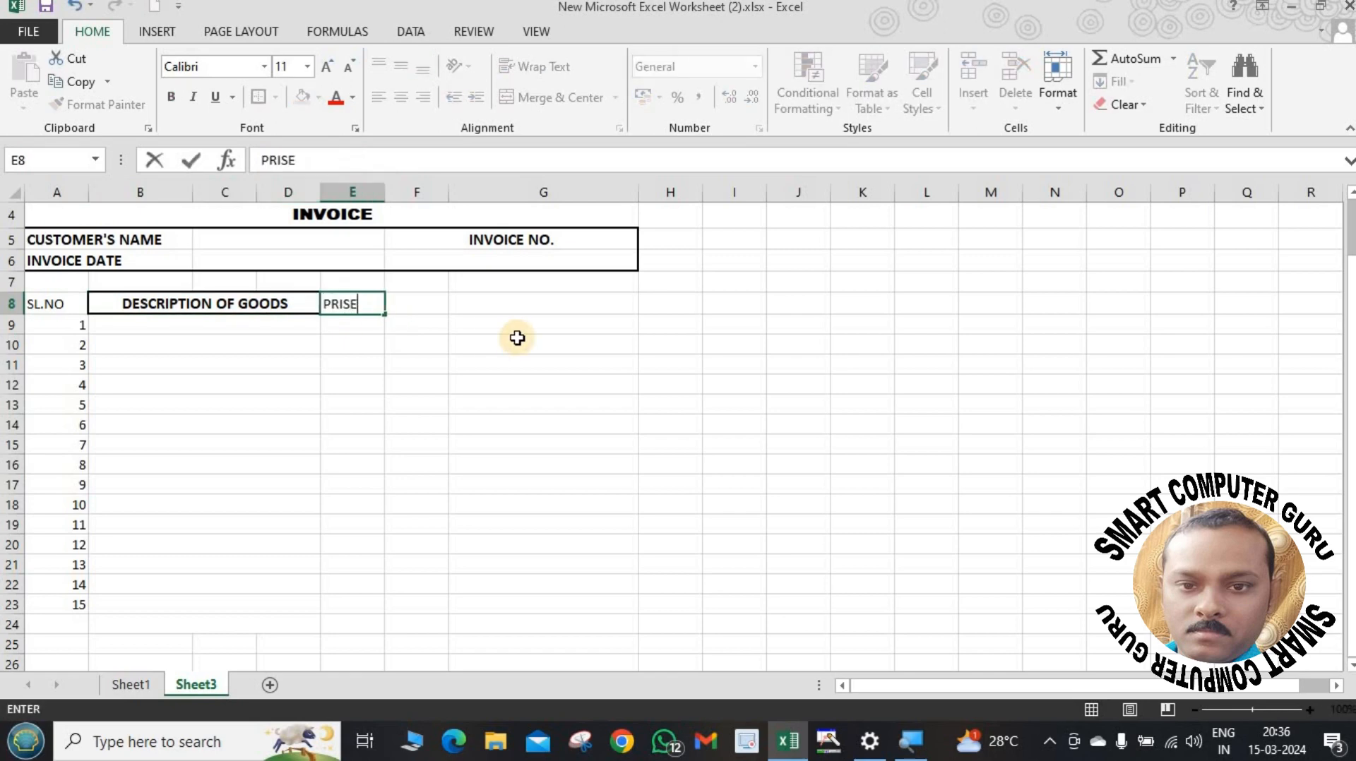
{"action": "type", "text": "RISE"}
{"action": "left_click", "coordinate": [428, 308]}
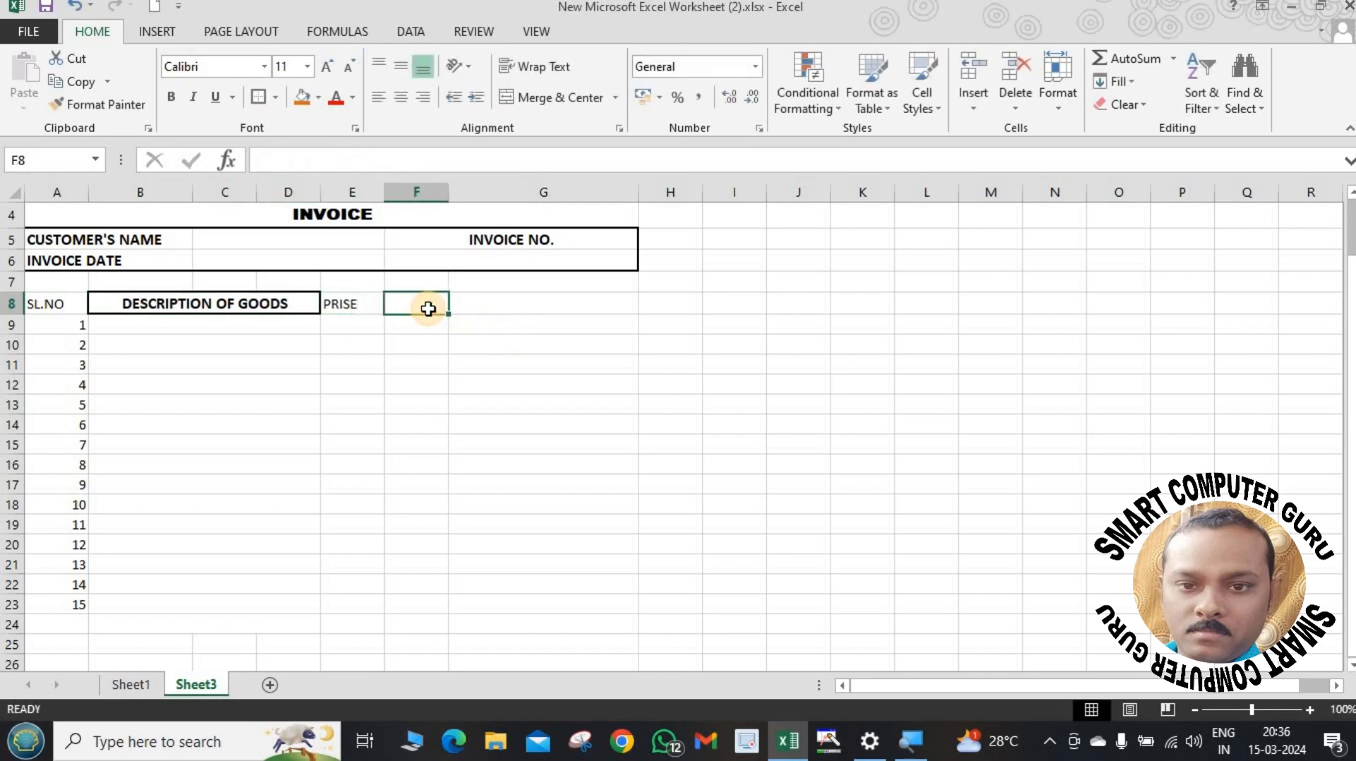
{"action": "type", "text": "QTY"}
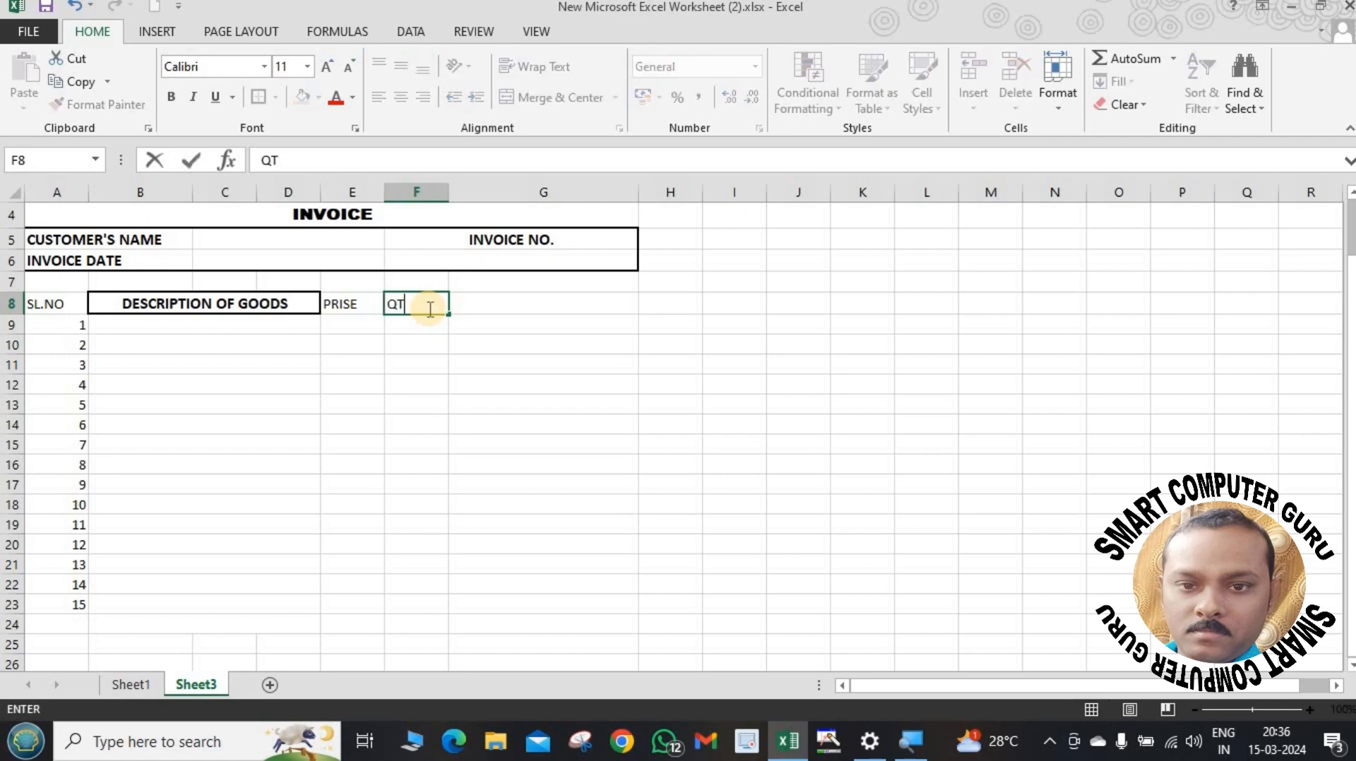
{"action": "left_click", "coordinate": [515, 304]}
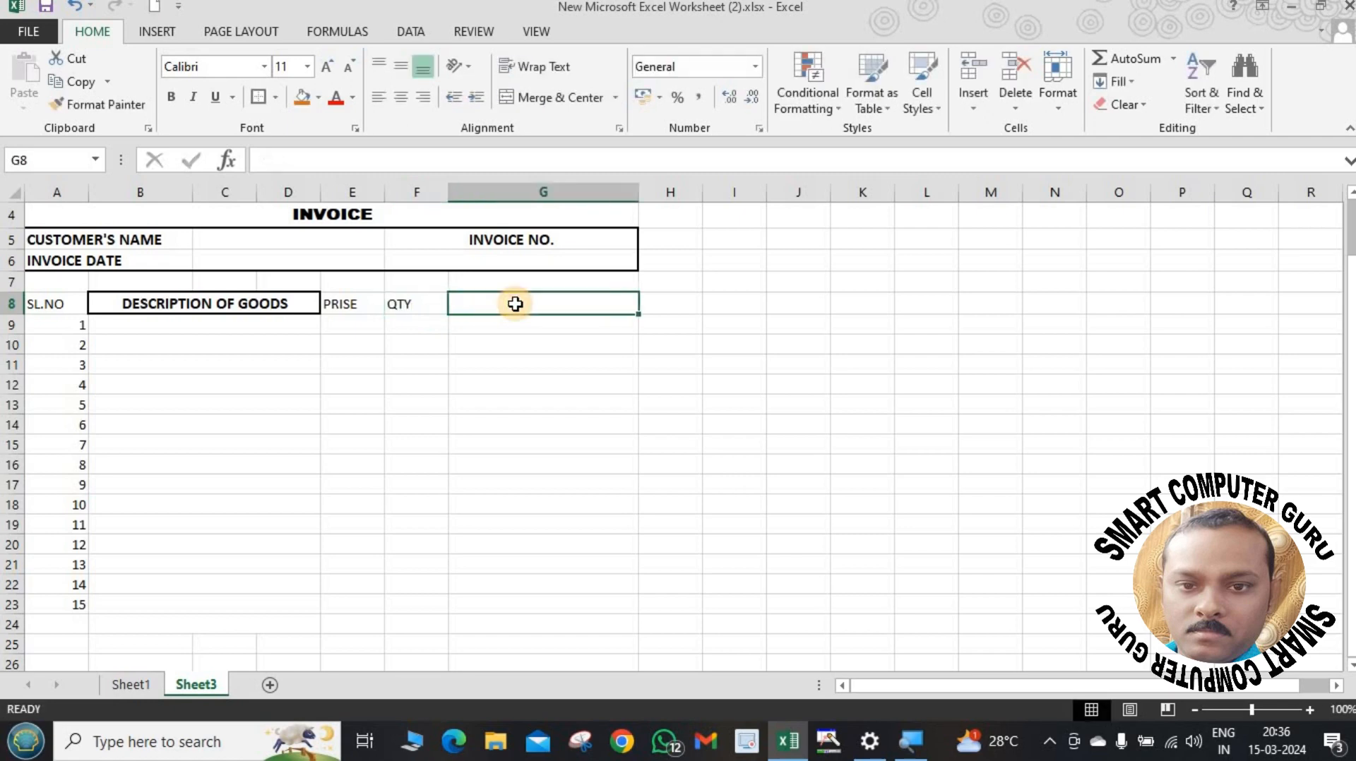
{"action": "type", "text": "AMOU"}
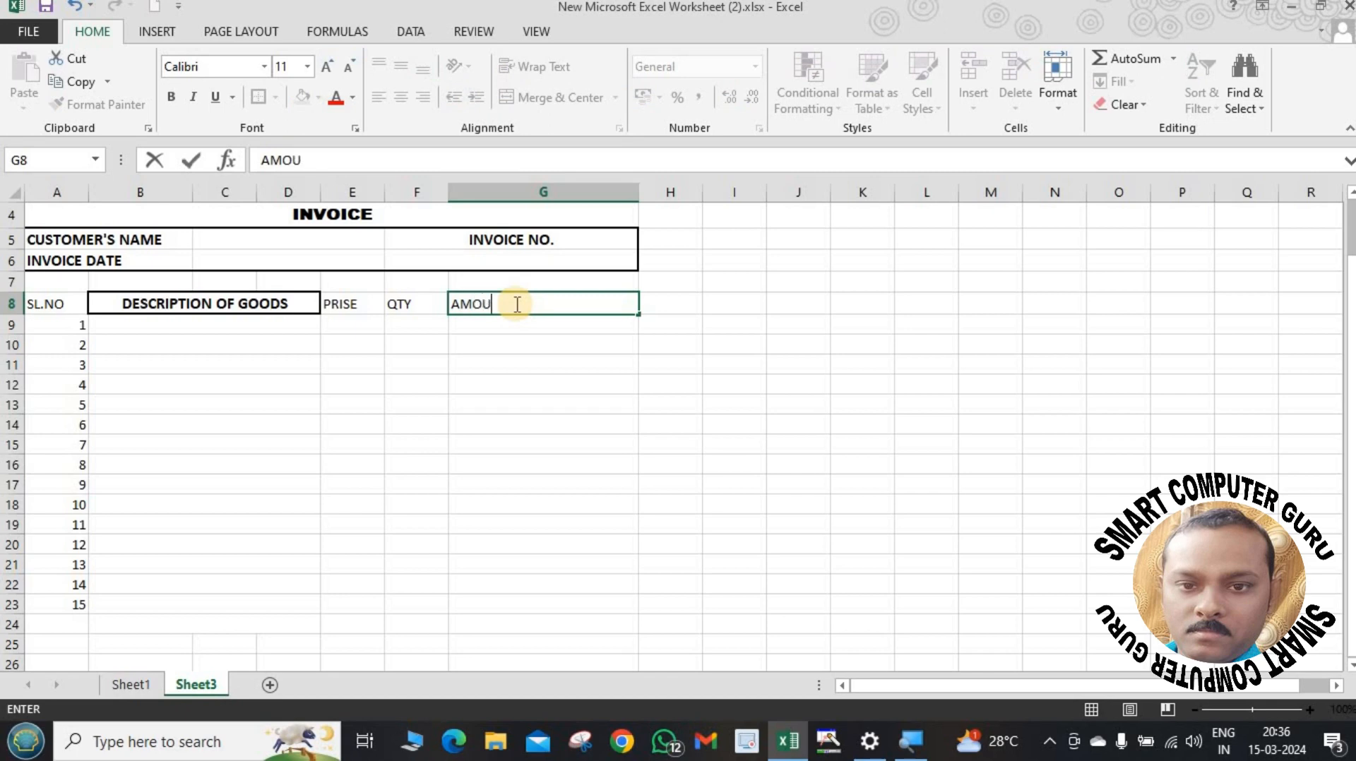
{"action": "type", "text": "NT"}
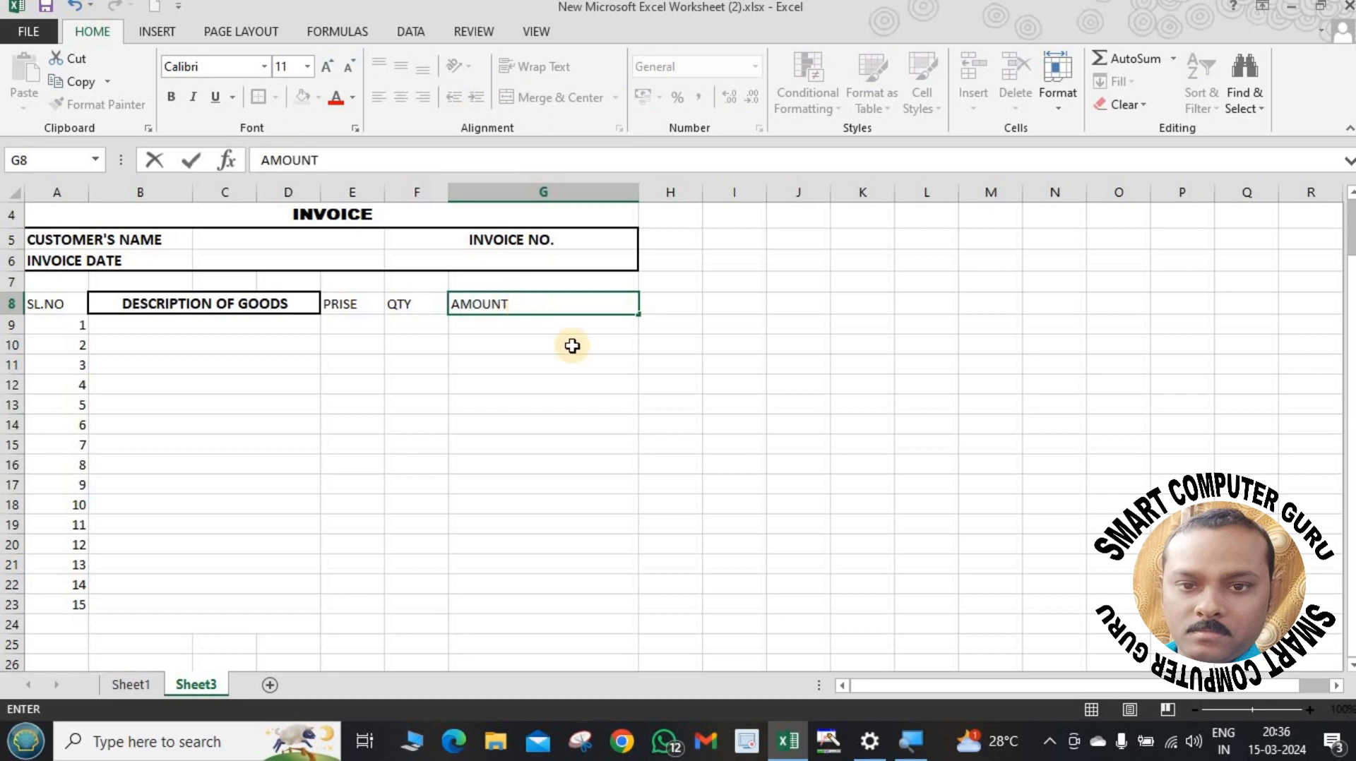
{"action": "left_click", "coordinate": [581, 378]}
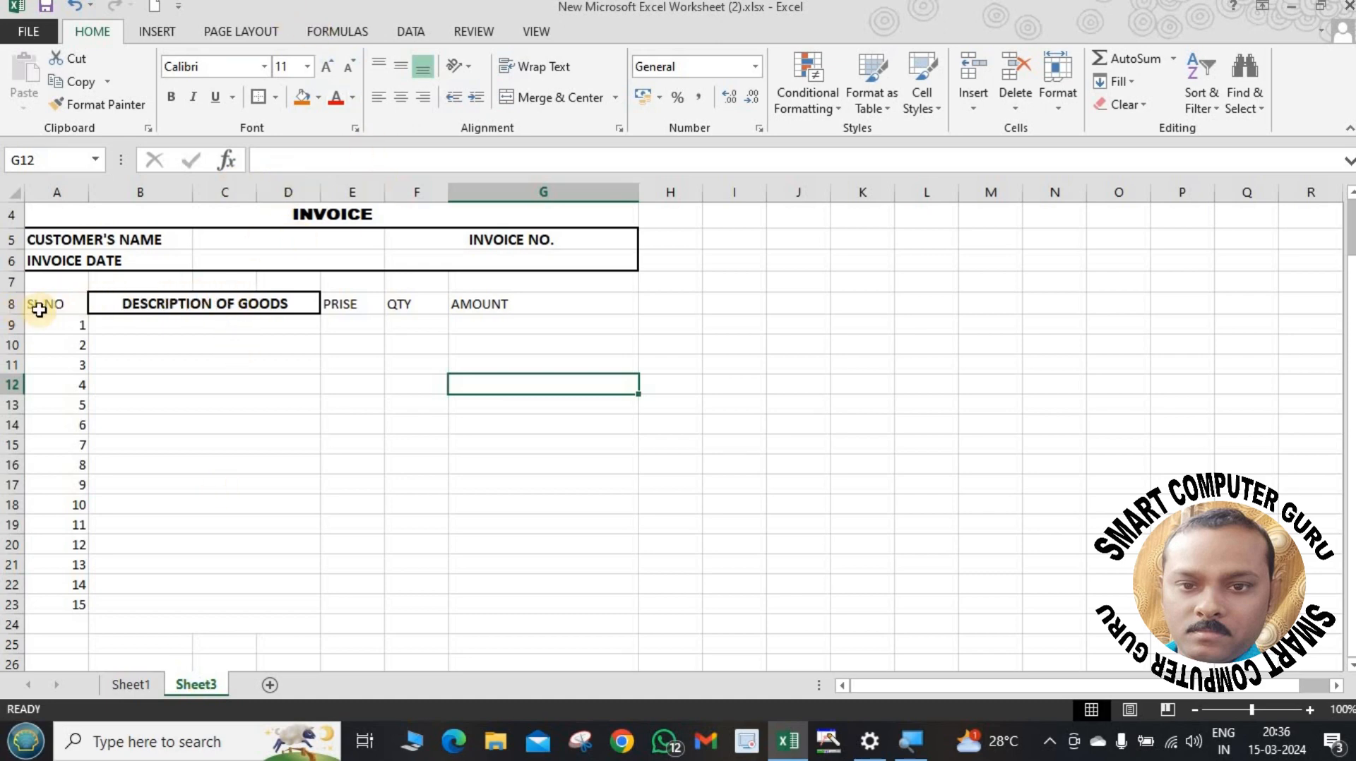
Make the heading row A8:G8 bold and add a thick outside border around it.
{"action": "left_click", "coordinate": [70, 305]}
{"action": "left_click_drag", "start_coordinate": [56, 304], "coordinate": [583, 305]}
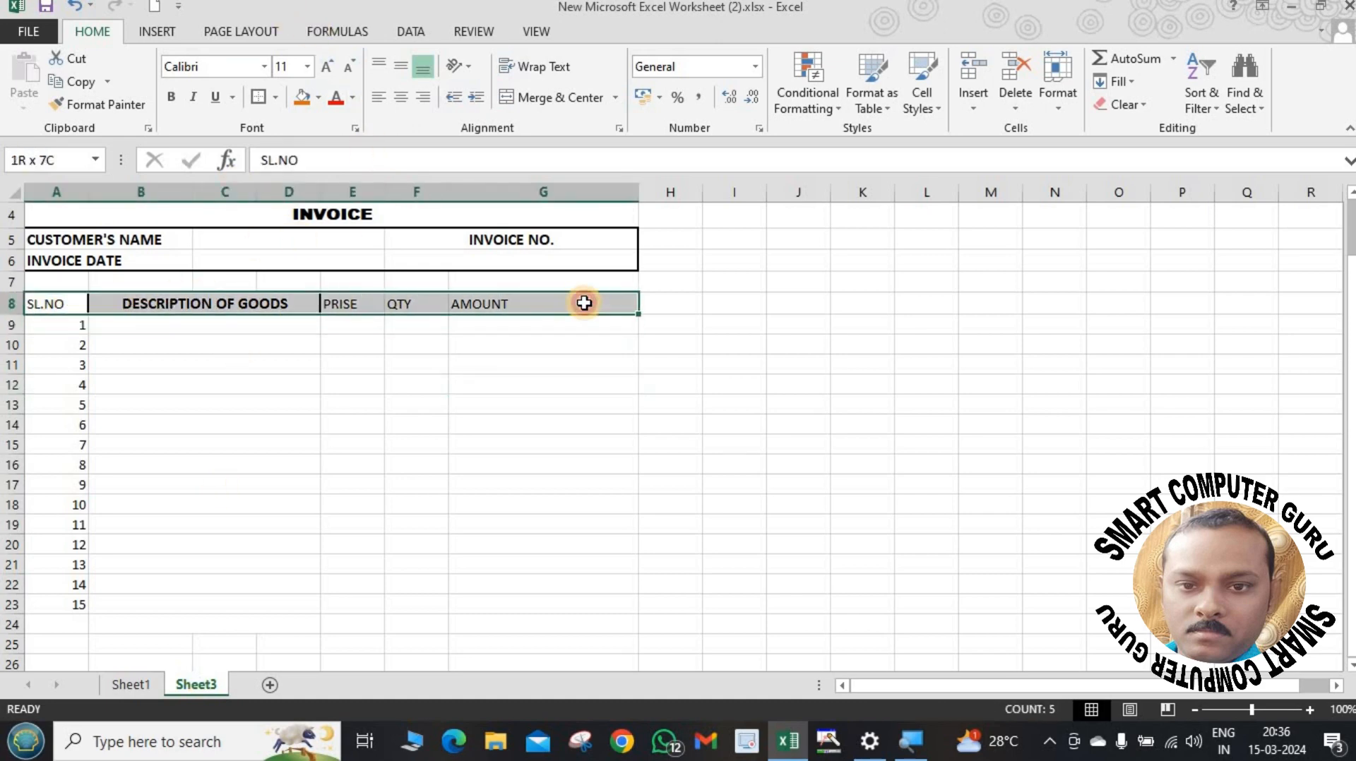
{"action": "left_click", "coordinate": [174, 99]}
{"action": "left_click", "coordinate": [178, 104]}
{"action": "left_click", "coordinate": [178, 103]}
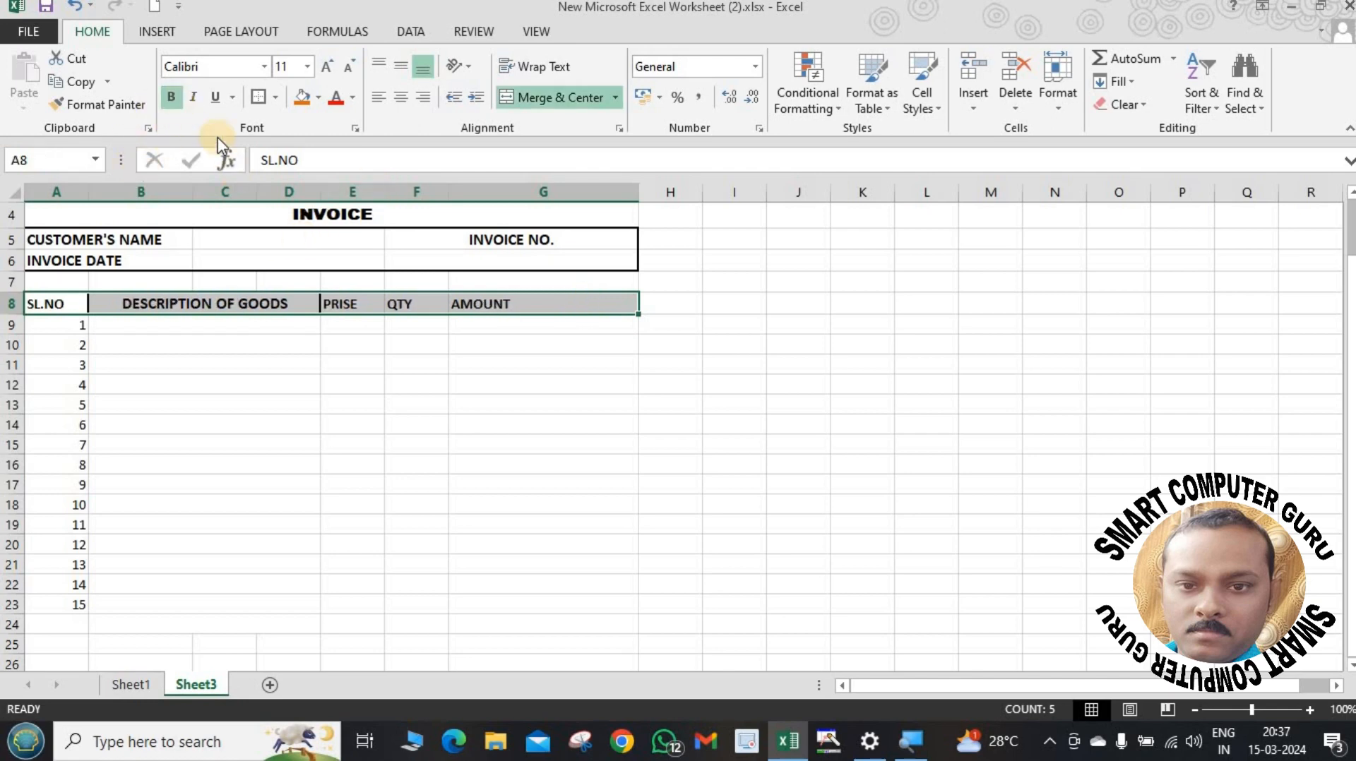
{"action": "left_click", "coordinate": [259, 97]}
{"action": "left_click", "coordinate": [281, 427]}
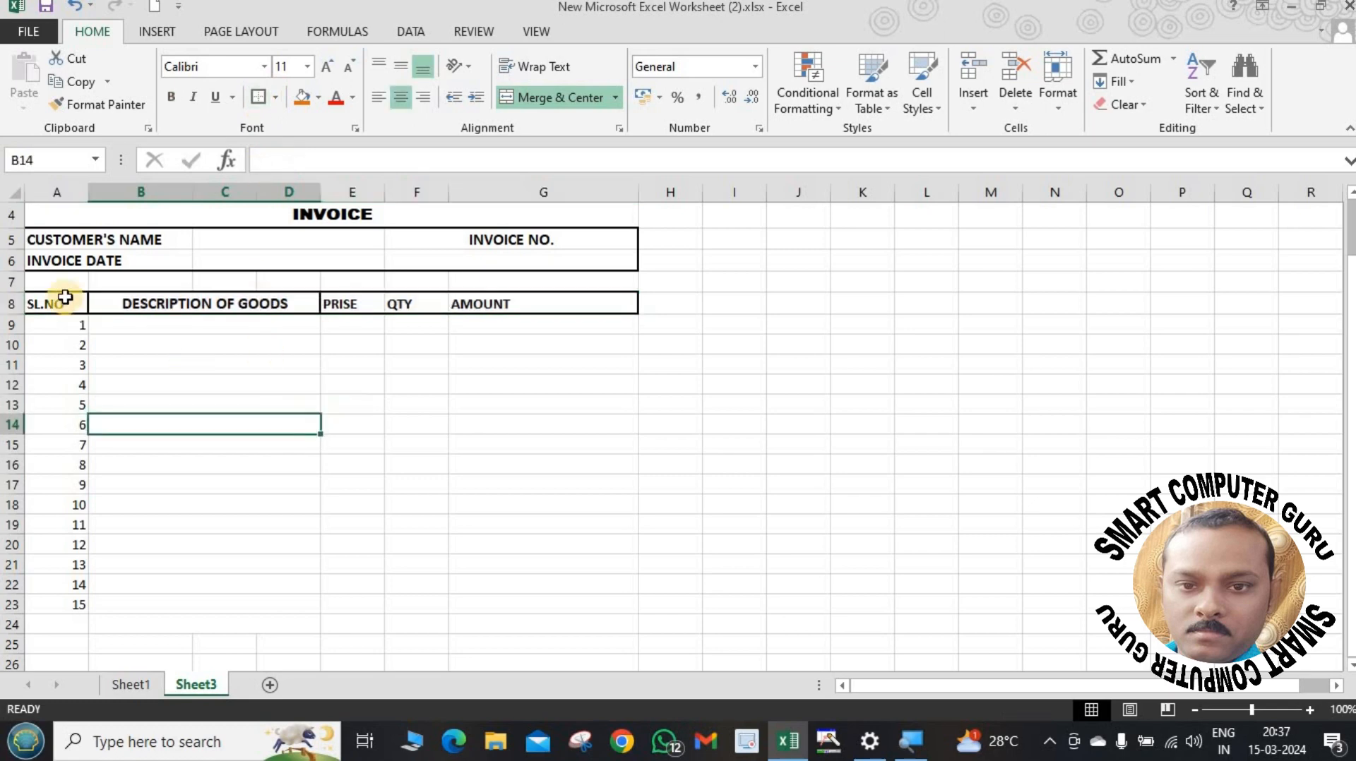
Clear all borders from the heading row A8:G8 and reapply only a thick box border around the range.
{"action": "left_click_drag", "start_coordinate": [56, 304], "coordinate": [548, 304]}
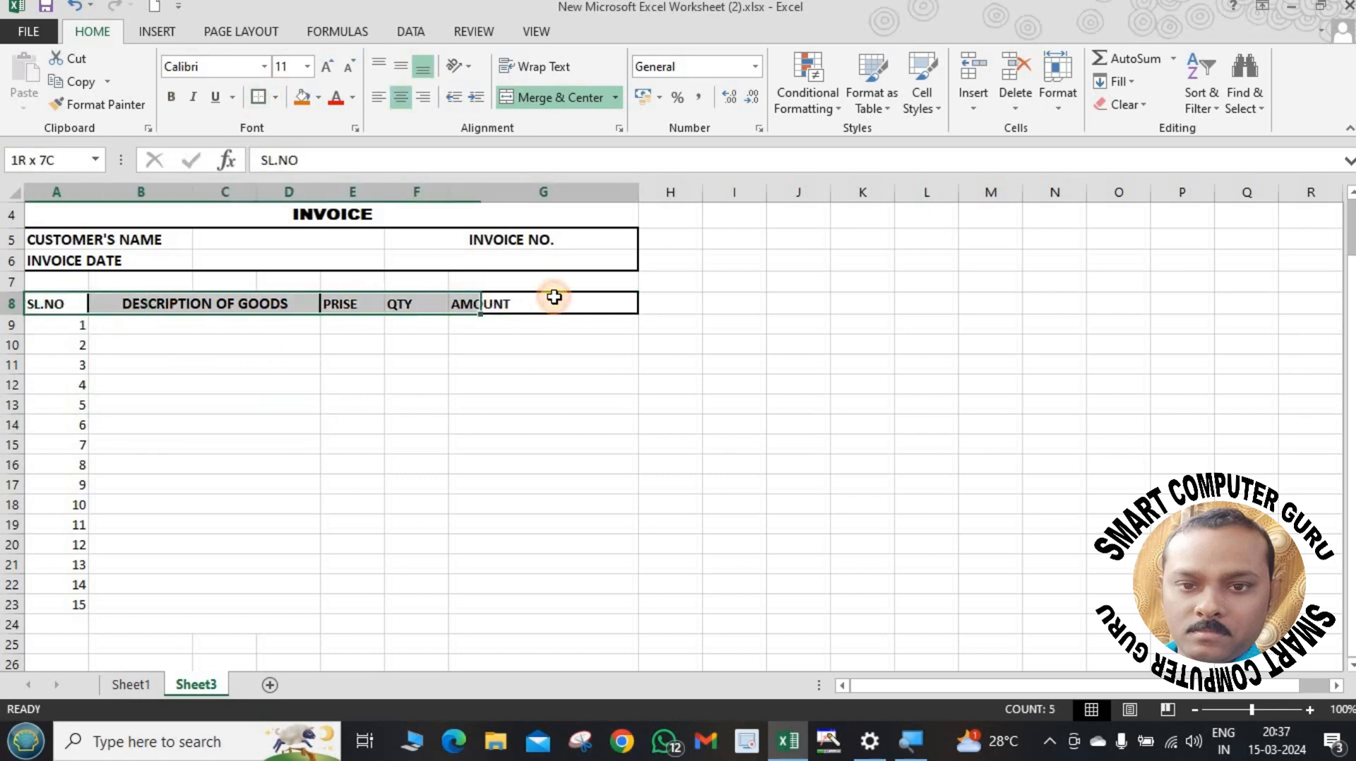
{"action": "left_click", "coordinate": [275, 97]}
{"action": "left_click", "coordinate": [318, 235]}
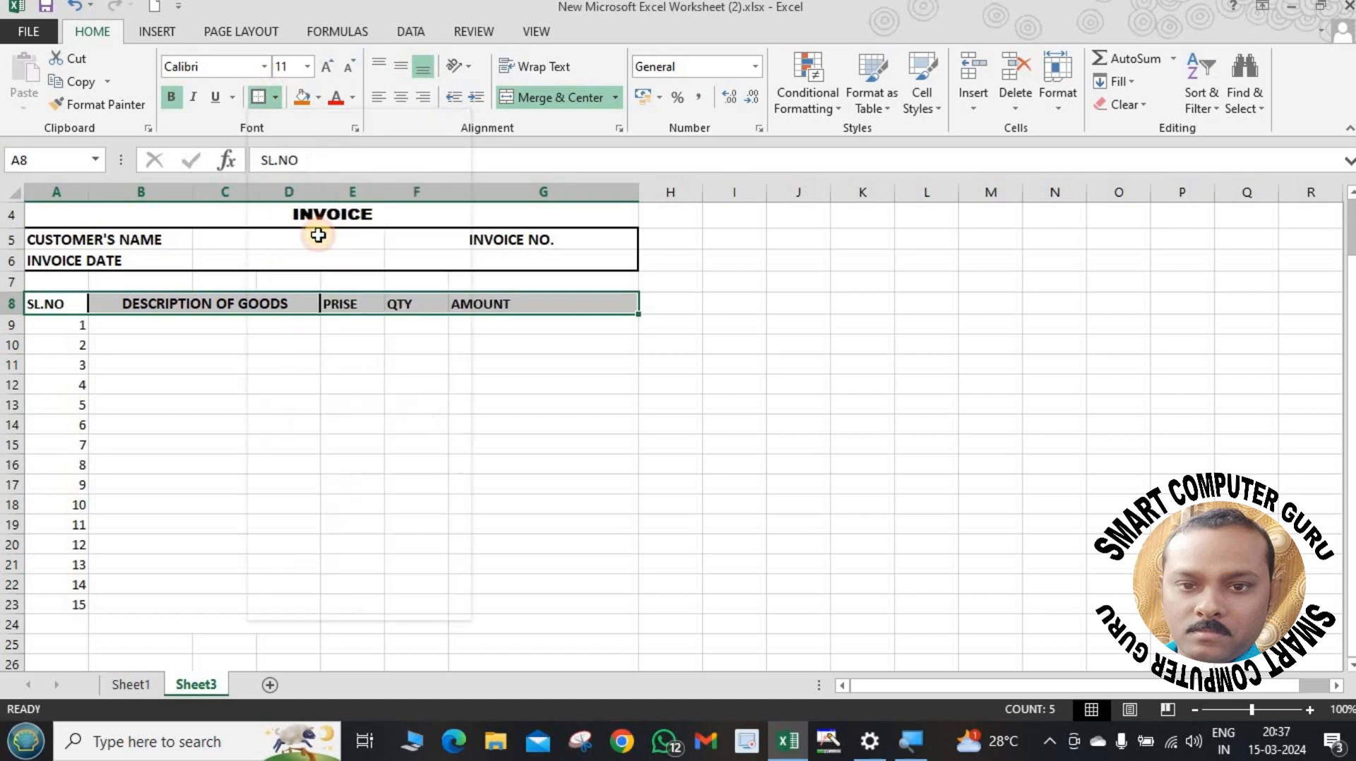
{"action": "left_click", "coordinate": [274, 98]}
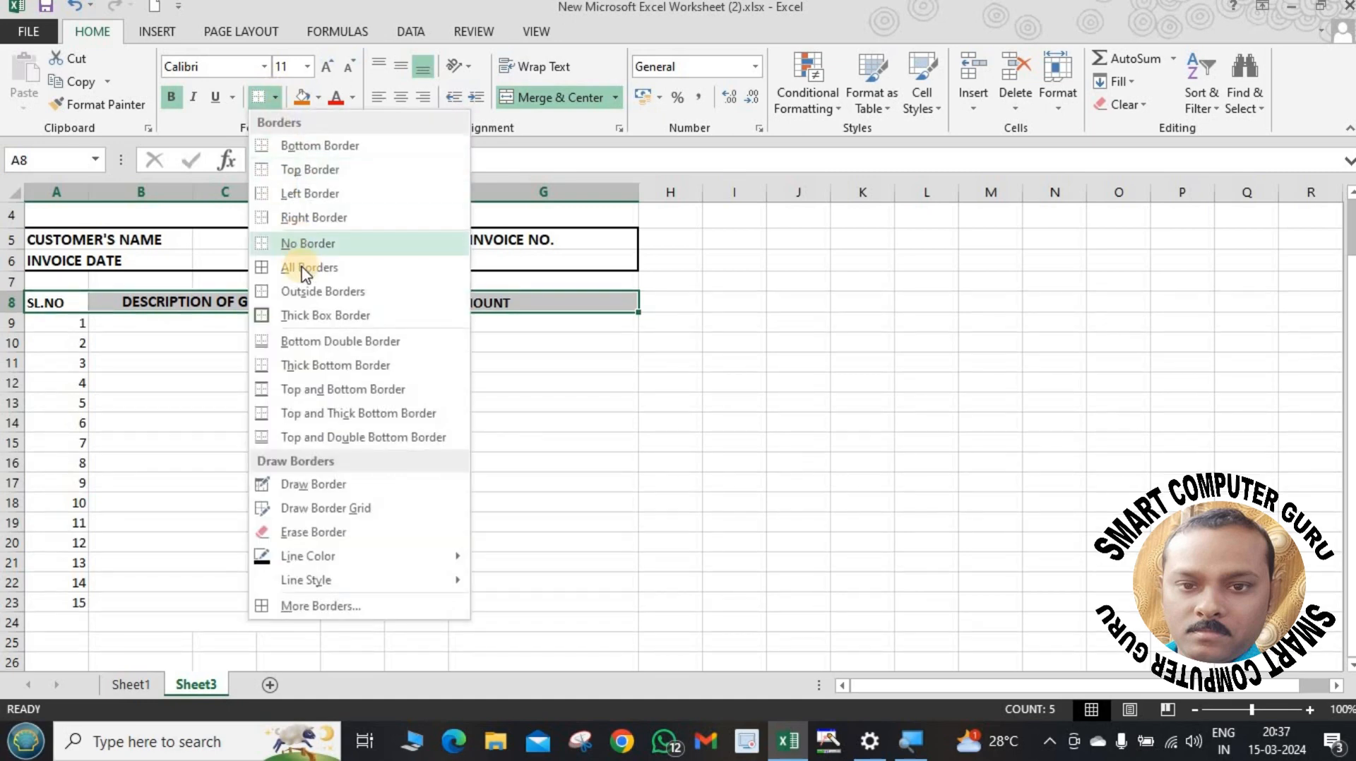
{"action": "left_click", "coordinate": [342, 314]}
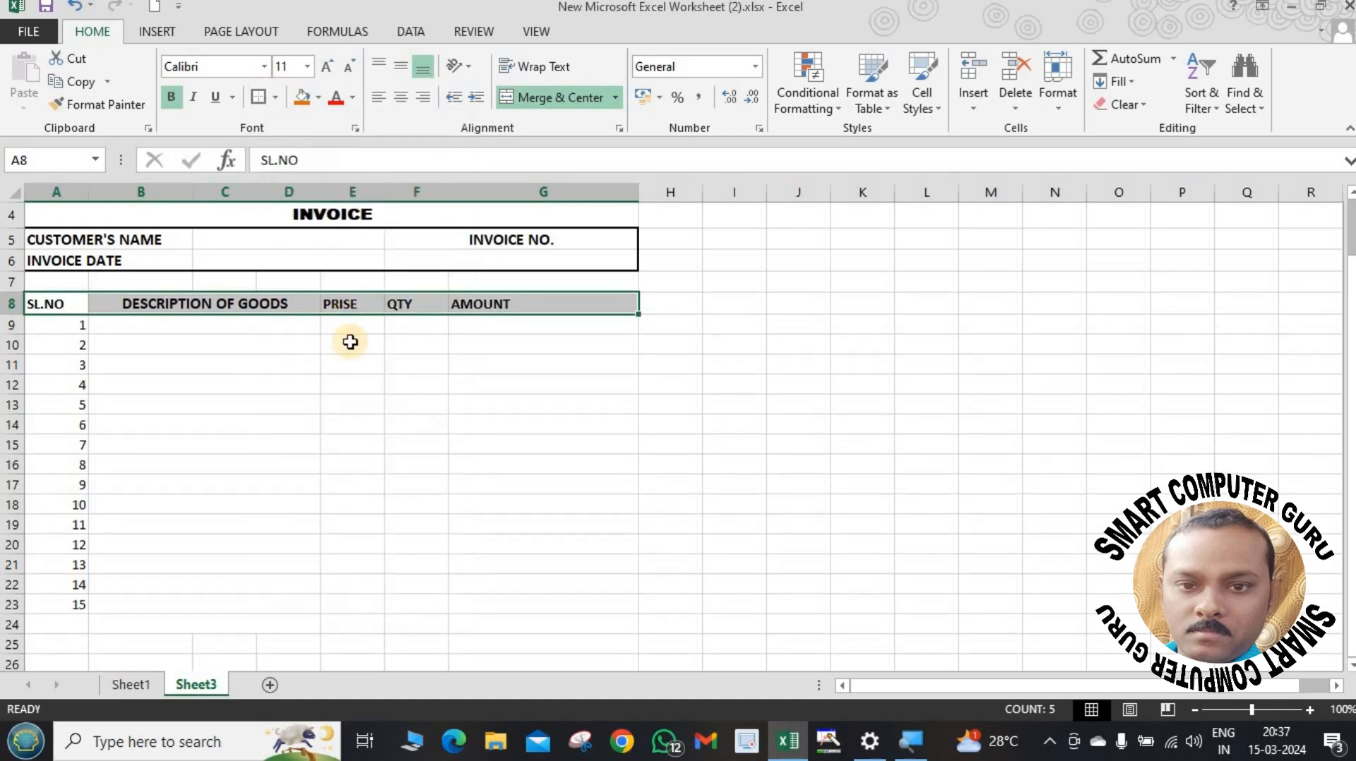
{"action": "left_click", "coordinate": [360, 384]}
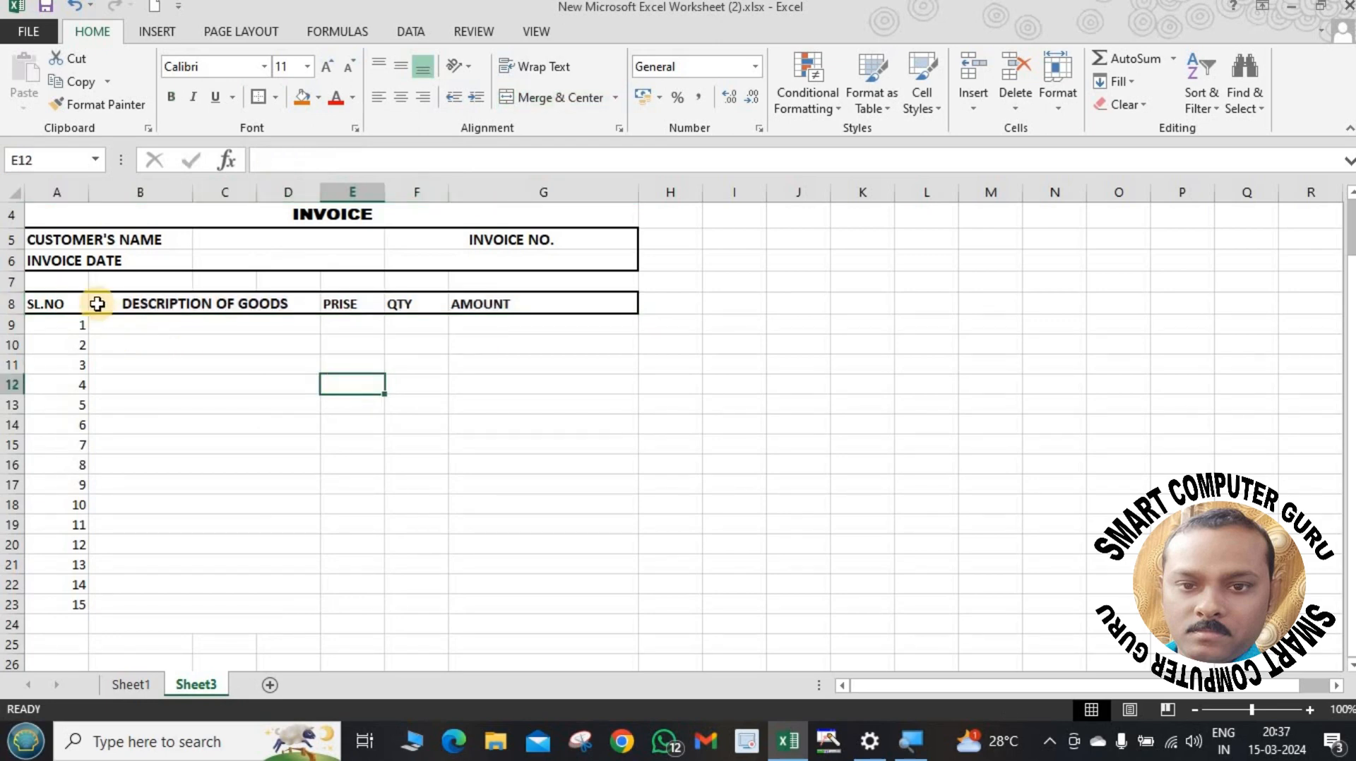
Set the font size of the heading row A8:G8 to 12.
{"action": "left_click_drag", "start_coordinate": [54, 303], "coordinate": [572, 305]}
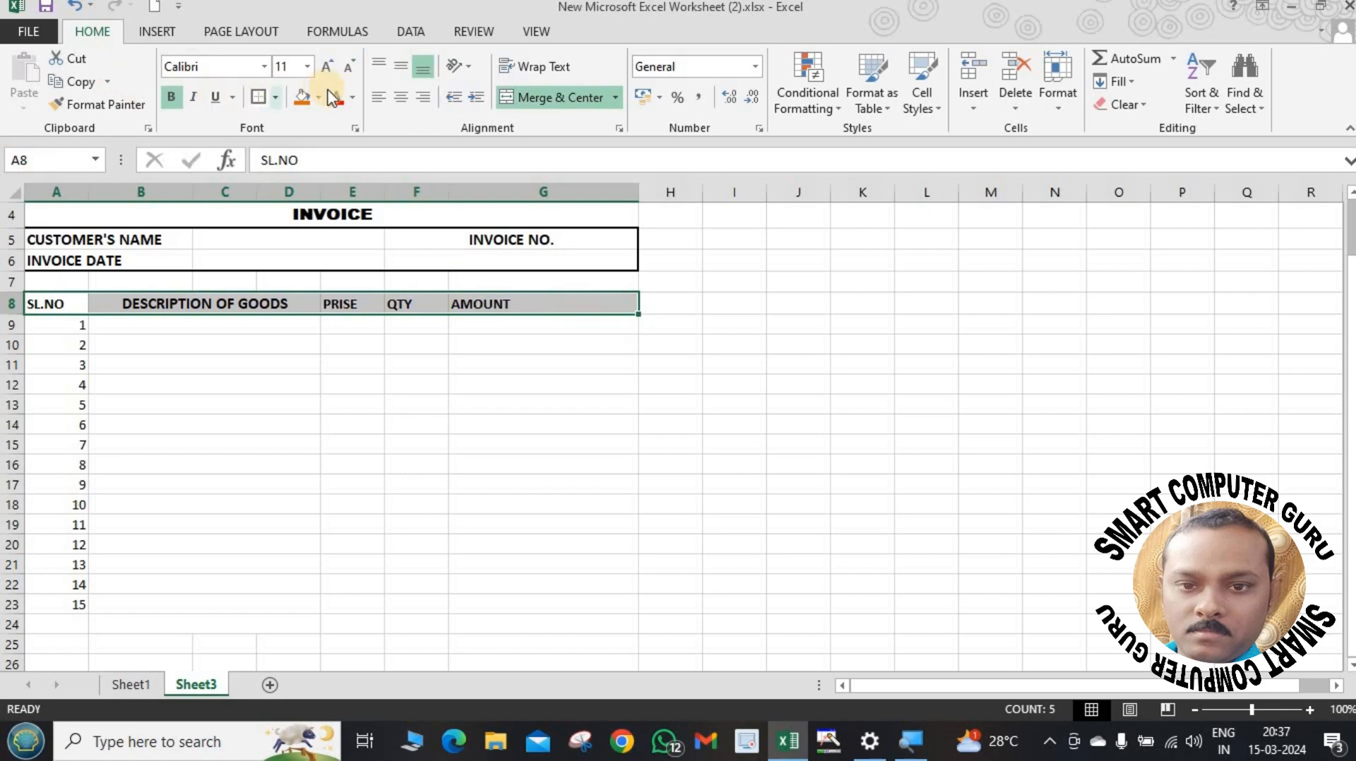
{"action": "left_click", "coordinate": [325, 70]}
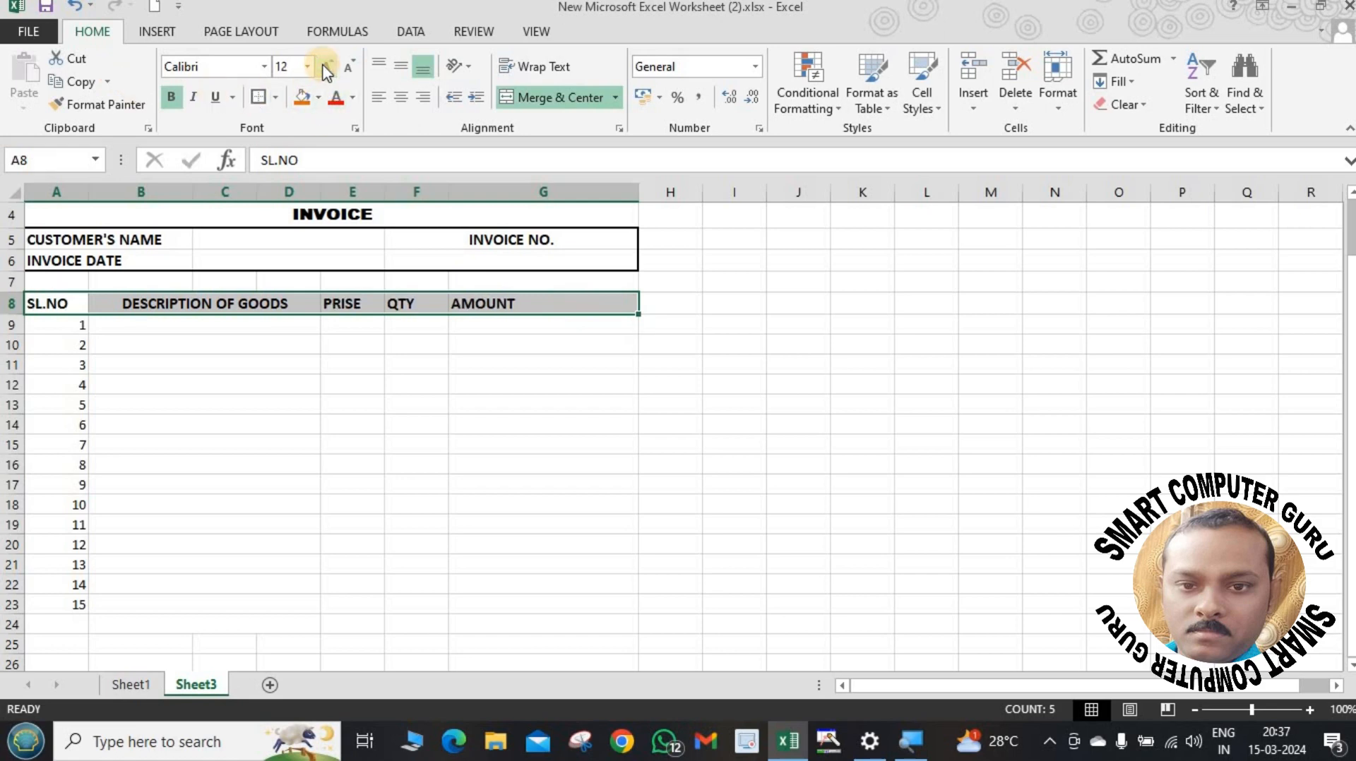
{"action": "left_click", "coordinate": [325, 70]}
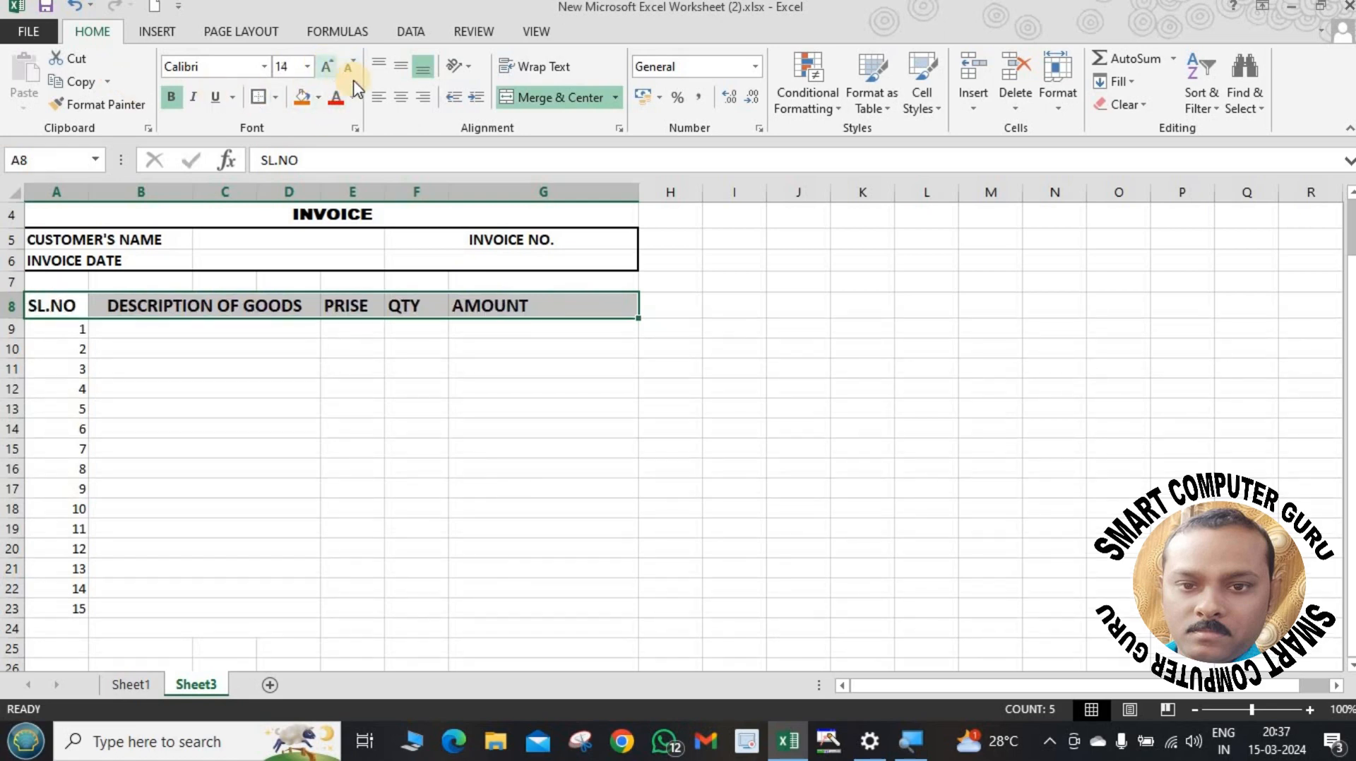
{"action": "left_click", "coordinate": [351, 69]}
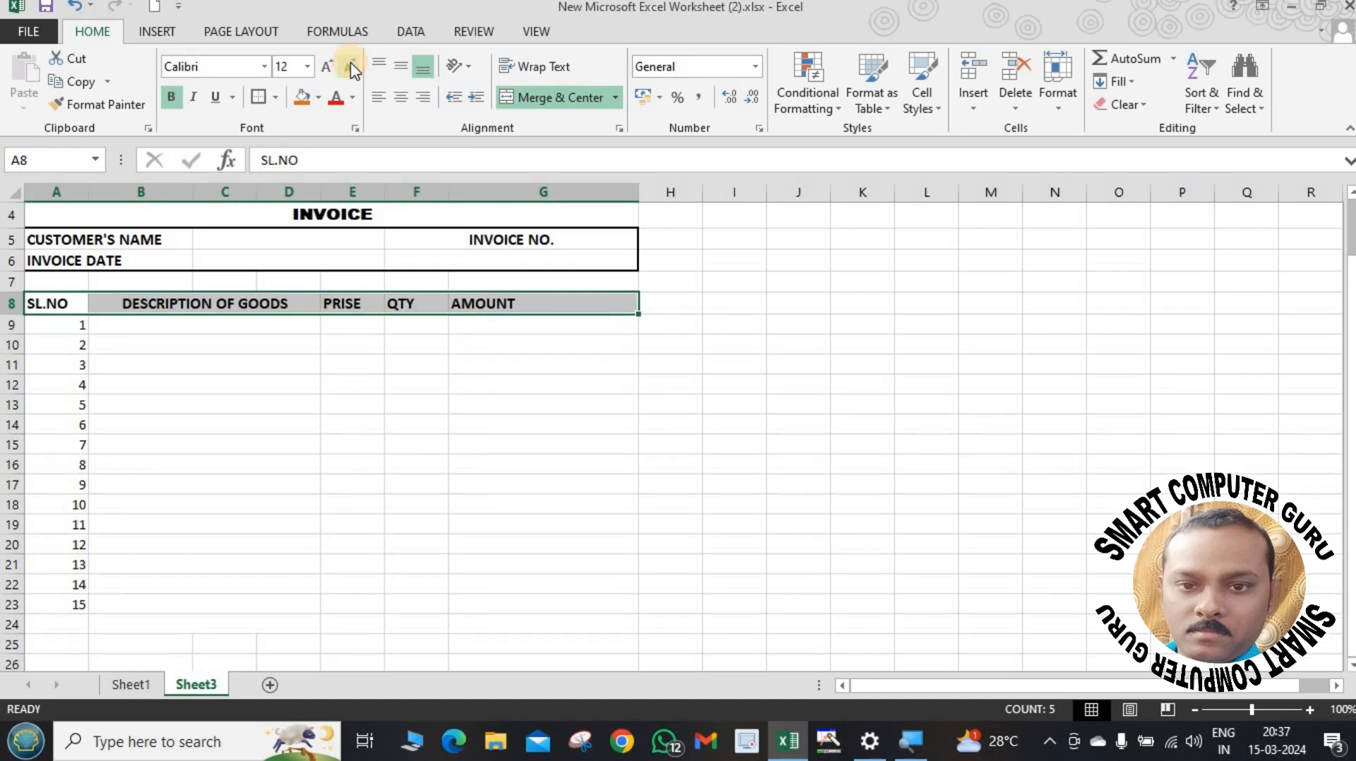
{"action": "left_click", "coordinate": [326, 487]}
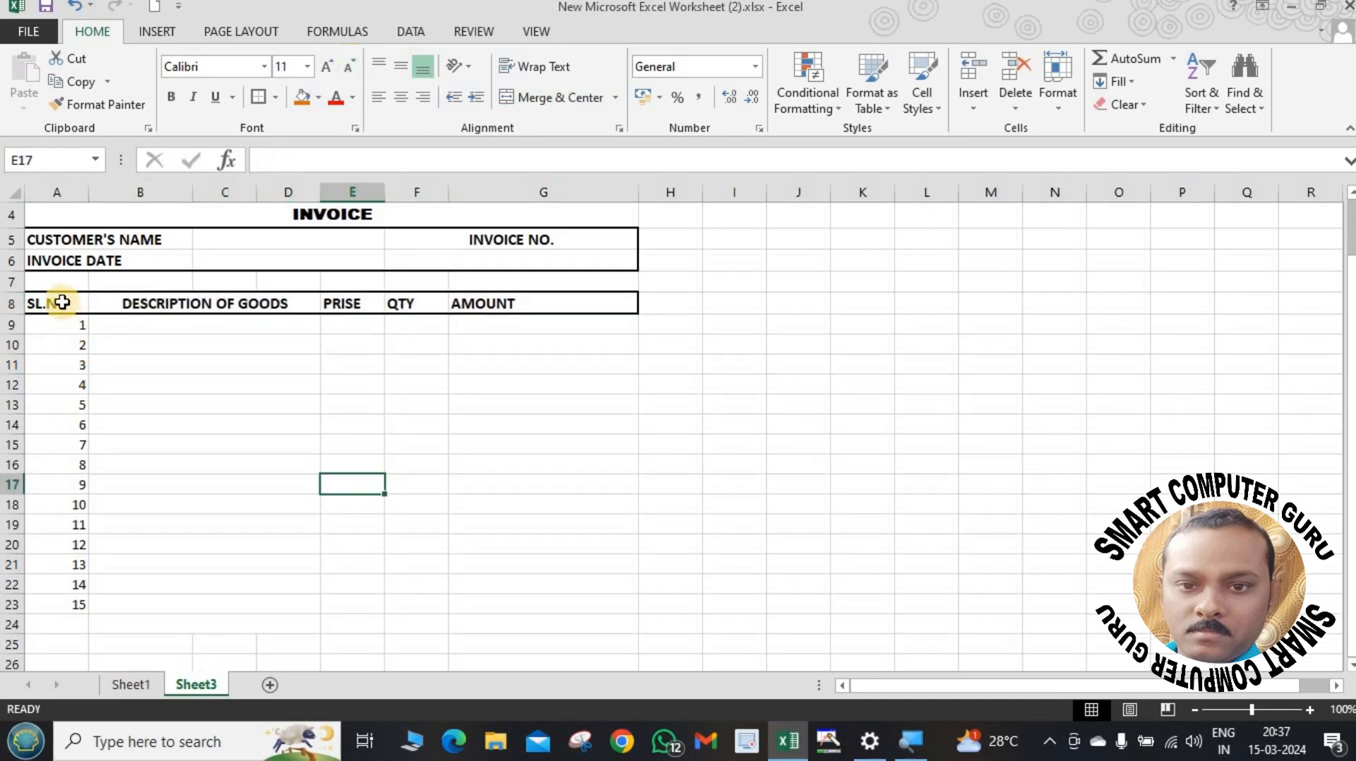
Center the headings horizontally in A8:G8.
{"action": "left_click_drag", "start_coordinate": [62, 302], "coordinate": [502, 302]}
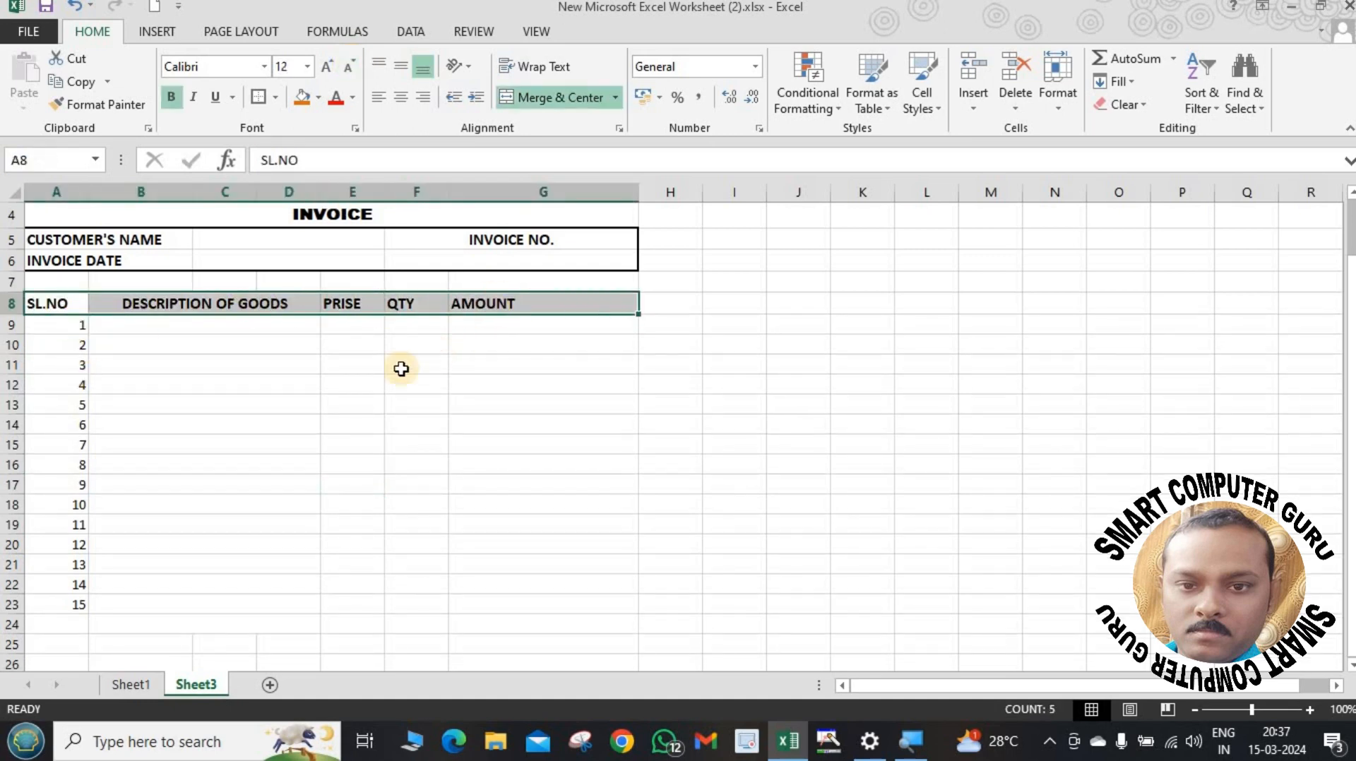
{"action": "left_click", "coordinate": [401, 97]}
{"action": "left_click", "coordinate": [416, 429]}
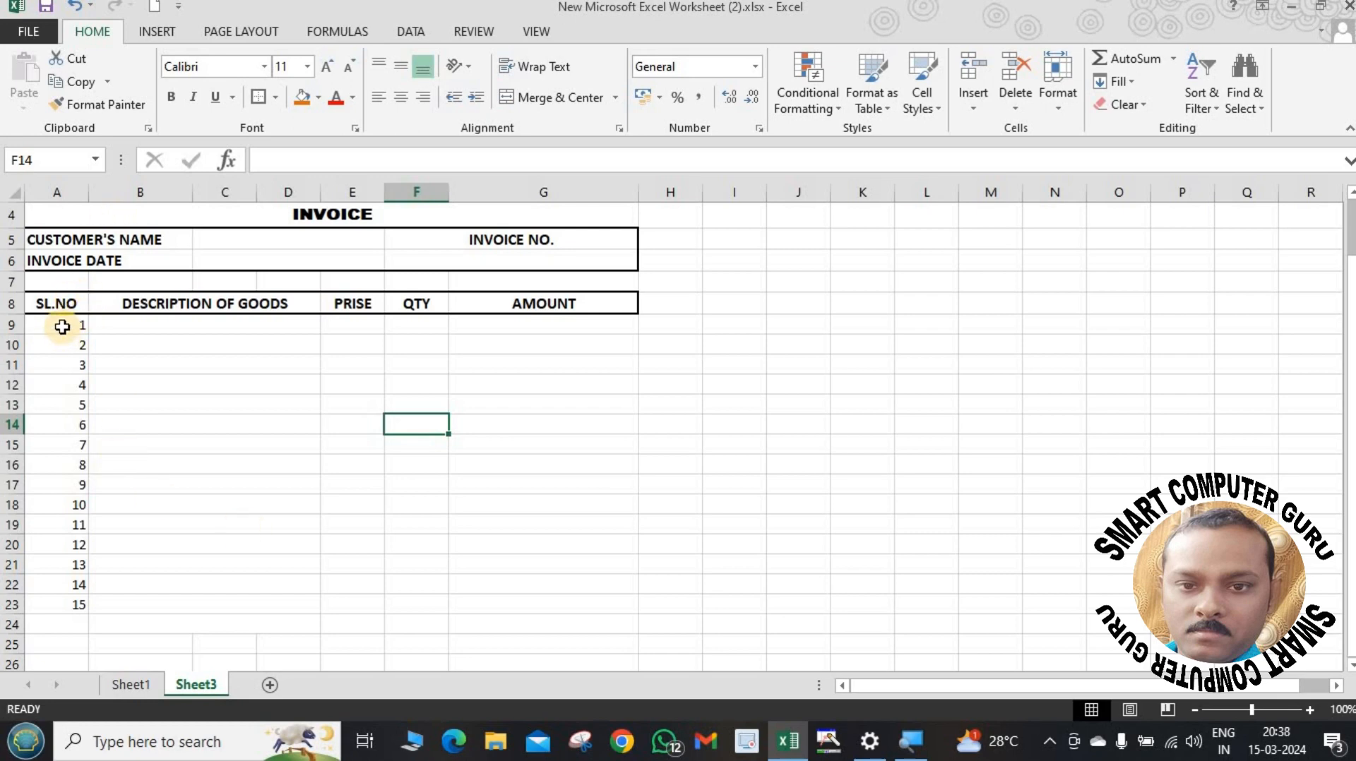
Apply a thick box border around the serial numbers A9:A23 and around the description cells B9:D23.
{"action": "left_click_drag", "start_coordinate": [62, 324], "coordinate": [77, 601]}
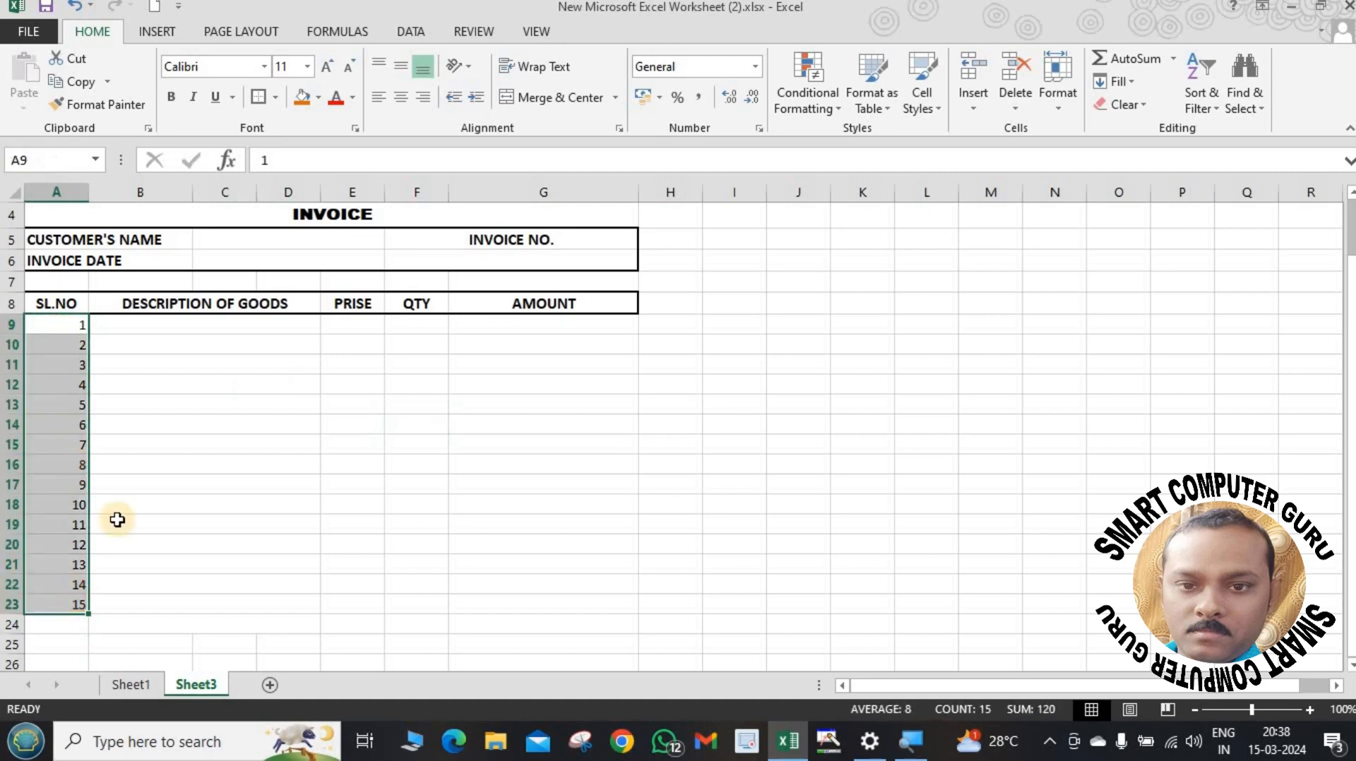
{"action": "left_click", "coordinate": [261, 104]}
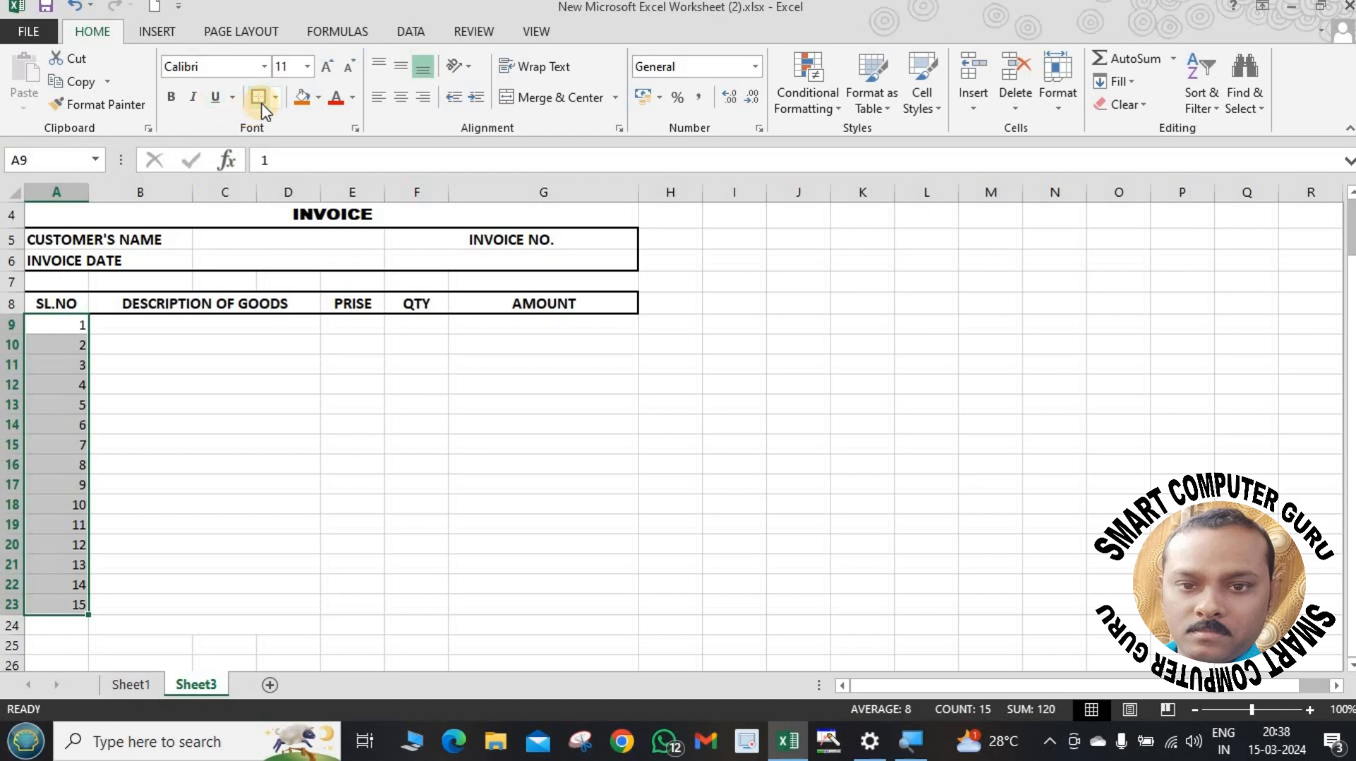
{"action": "left_click", "coordinate": [257, 260]}
{"action": "left_click", "coordinate": [218, 325]}
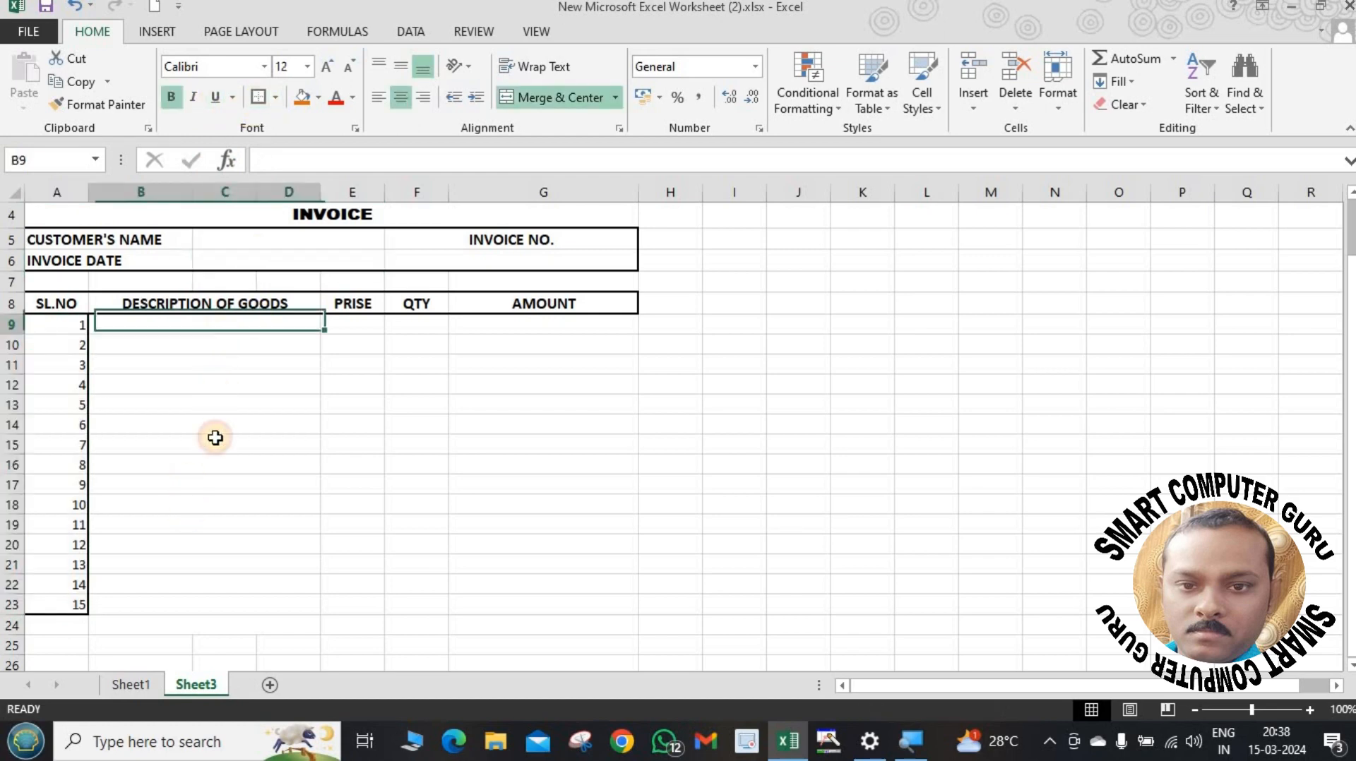
{"action": "left_click_drag", "start_coordinate": [215, 438], "coordinate": [224, 614]}
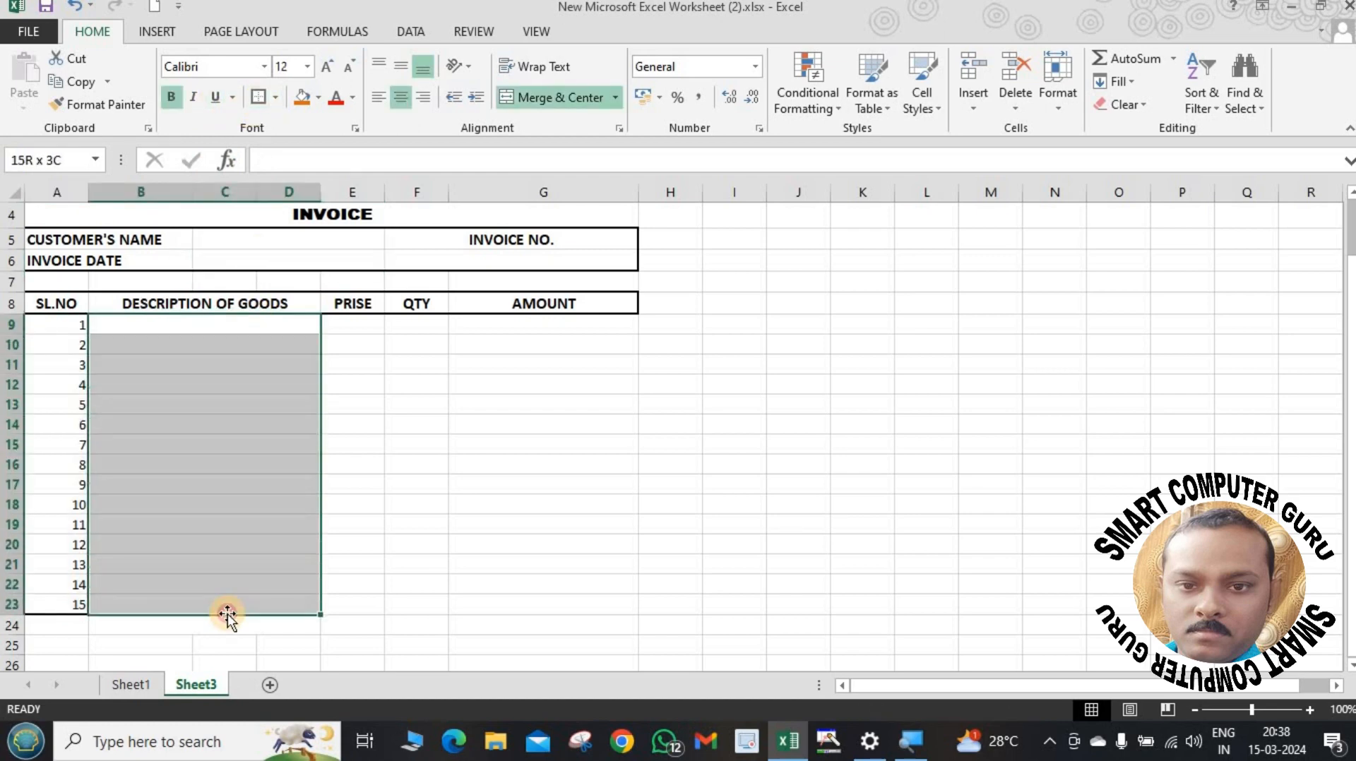
{"action": "left_click", "coordinate": [259, 97]}
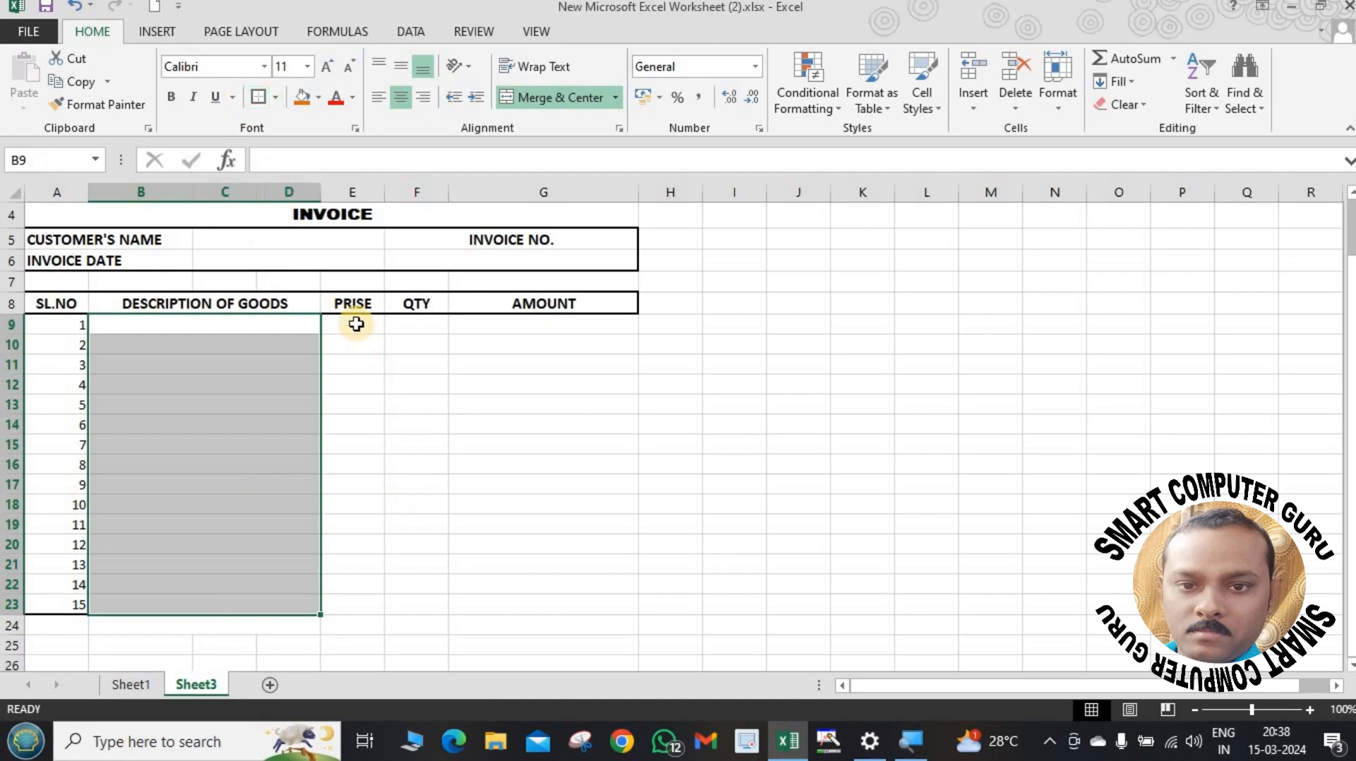
Apply separate thick box borders around the price cells E9:E23, quantity cells F9:F23 and amount cells G9:G23.
{"action": "left_click_drag", "start_coordinate": [354, 324], "coordinate": [358, 607]}
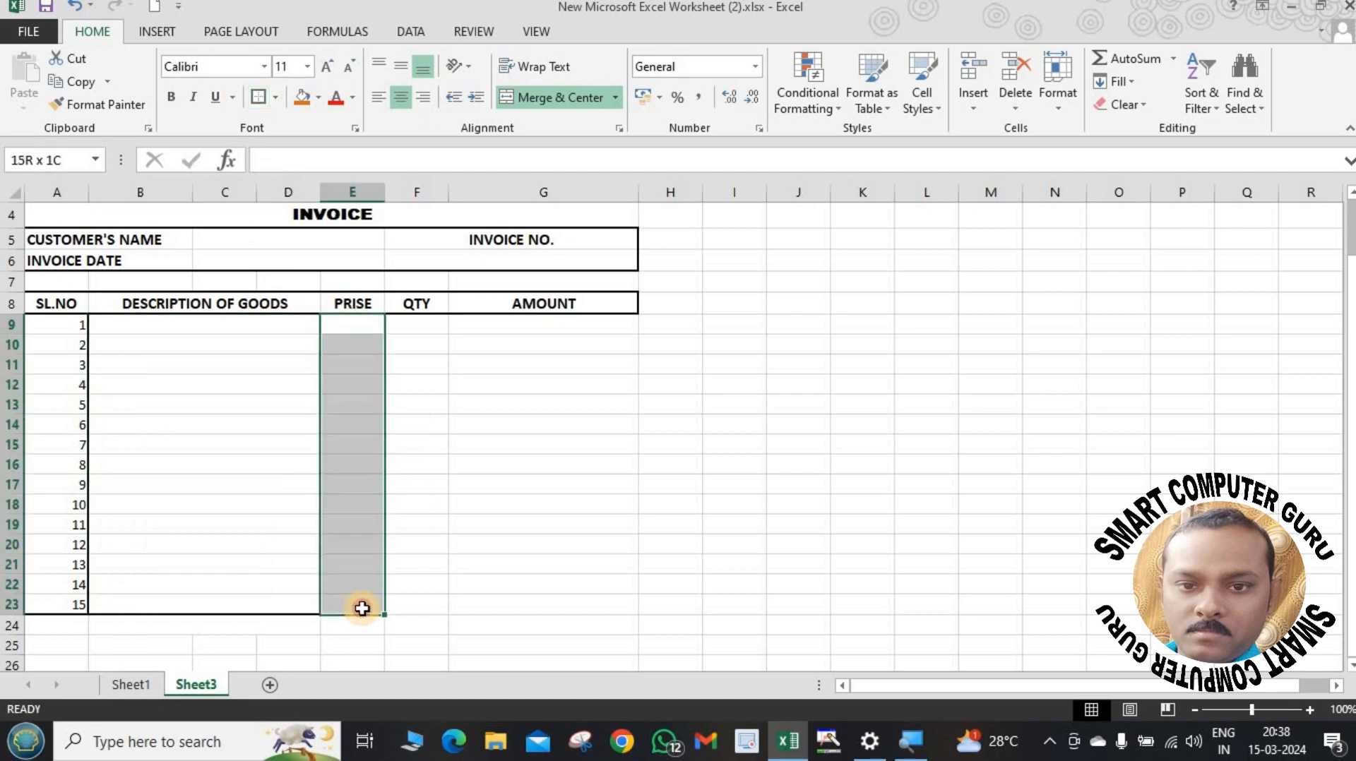
{"action": "left_click_drag", "start_coordinate": [433, 323], "coordinate": [444, 599]}
{"action": "left_click", "coordinate": [256, 98]}
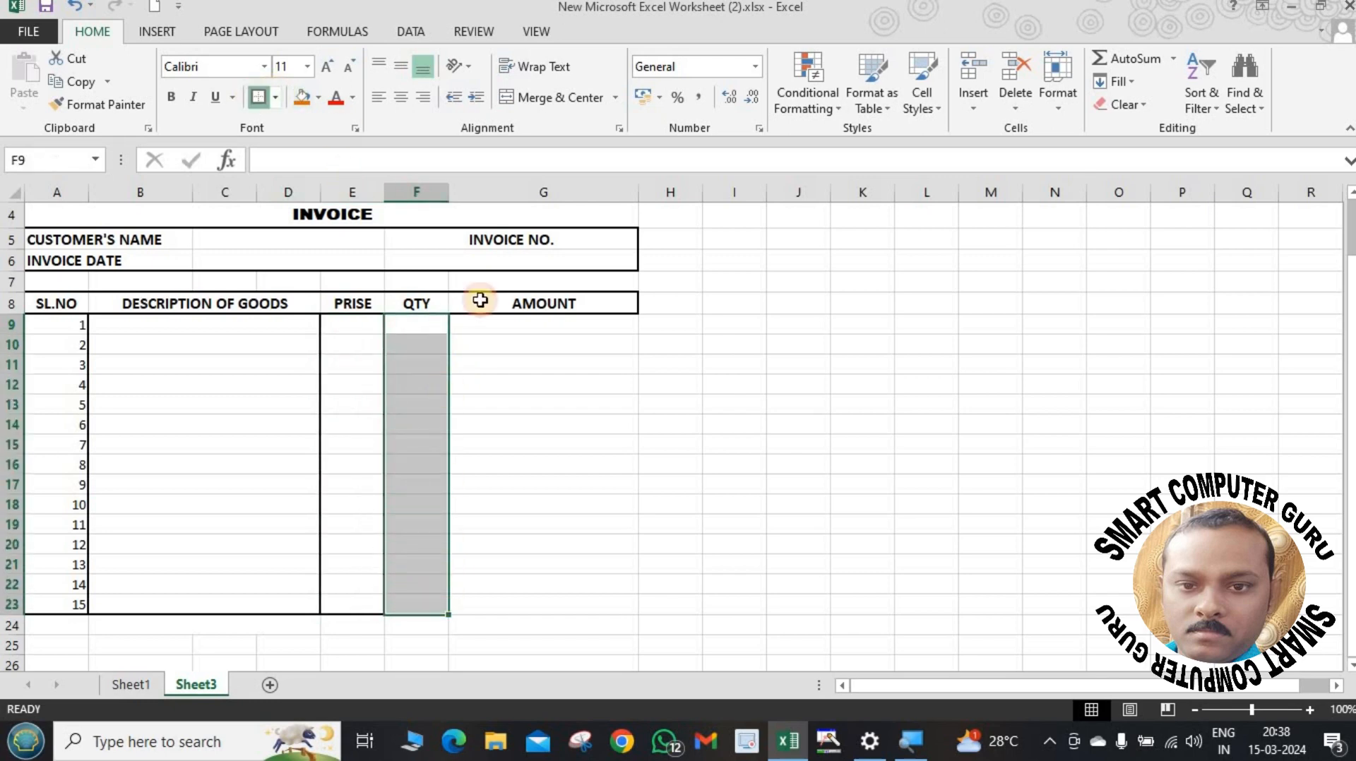
{"action": "left_click_drag", "start_coordinate": [494, 324], "coordinate": [496, 603]}
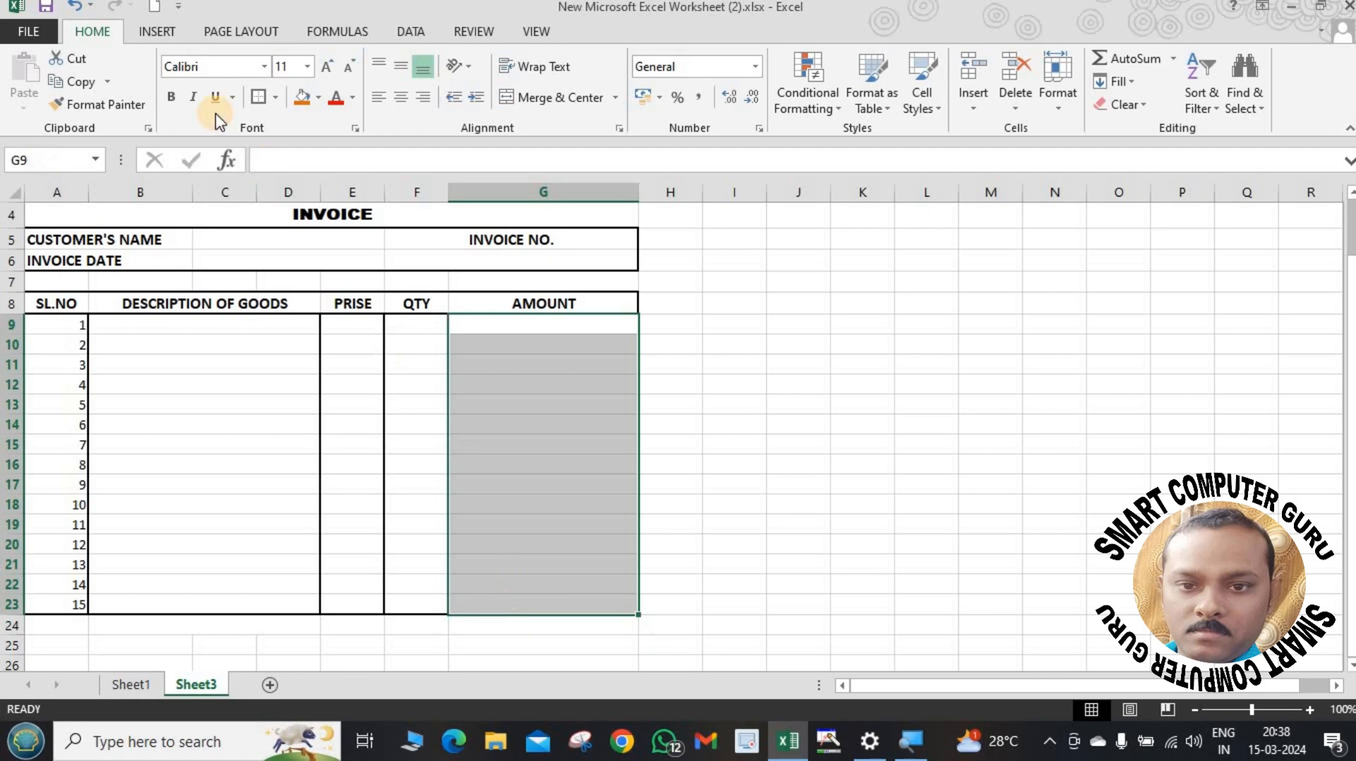
{"action": "left_click", "coordinate": [258, 98]}
{"action": "left_click", "coordinate": [759, 420]}
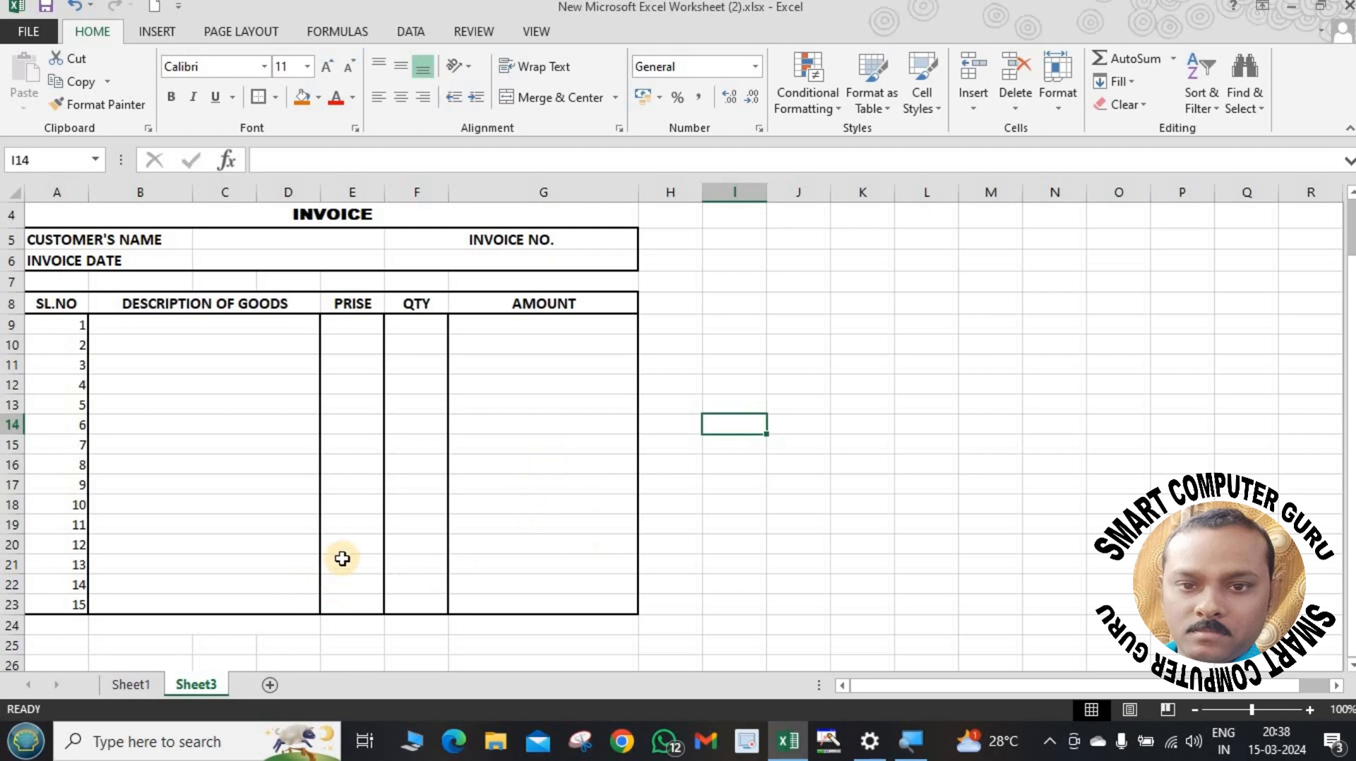
Merge and center E21:F21, and fill the merged cell down through row 23.
{"action": "left_click_drag", "start_coordinate": [342, 559], "coordinate": [421, 564]}
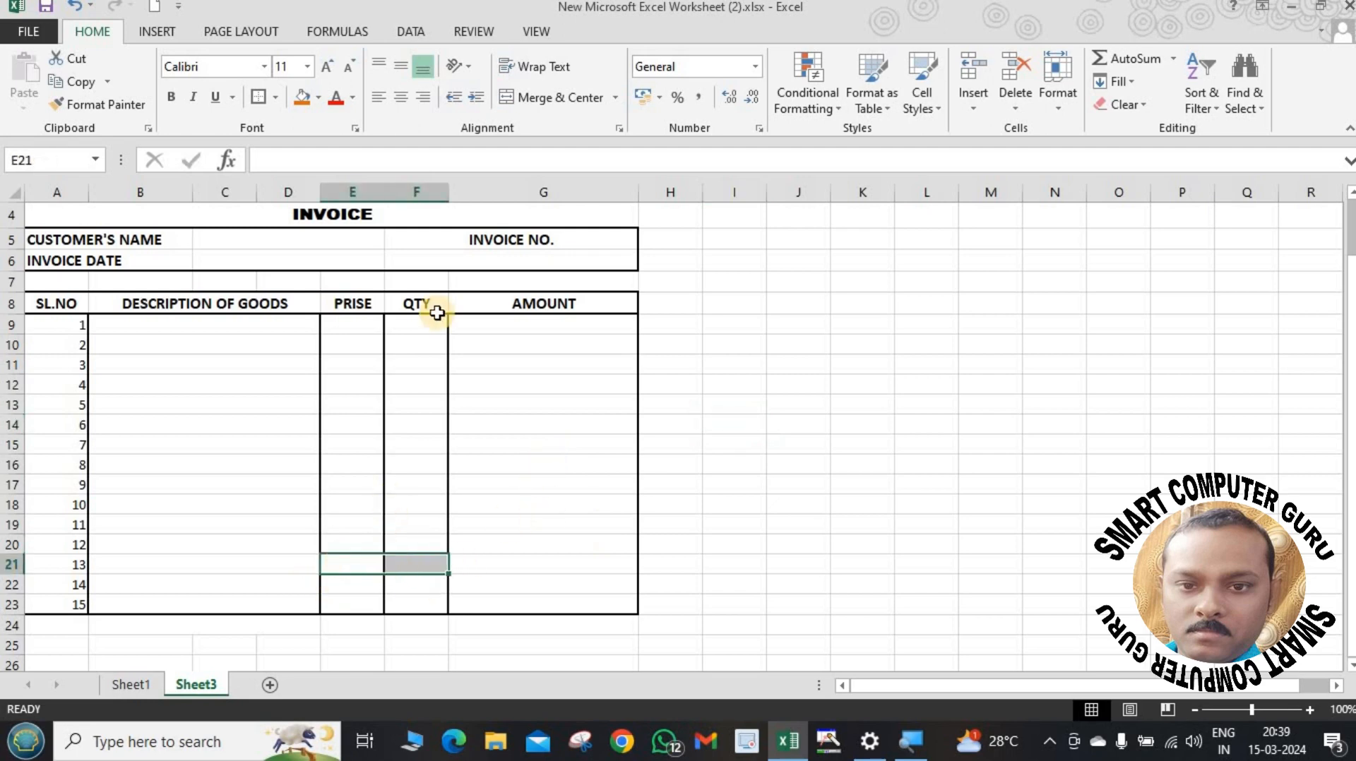
{"action": "left_click", "coordinate": [564, 97]}
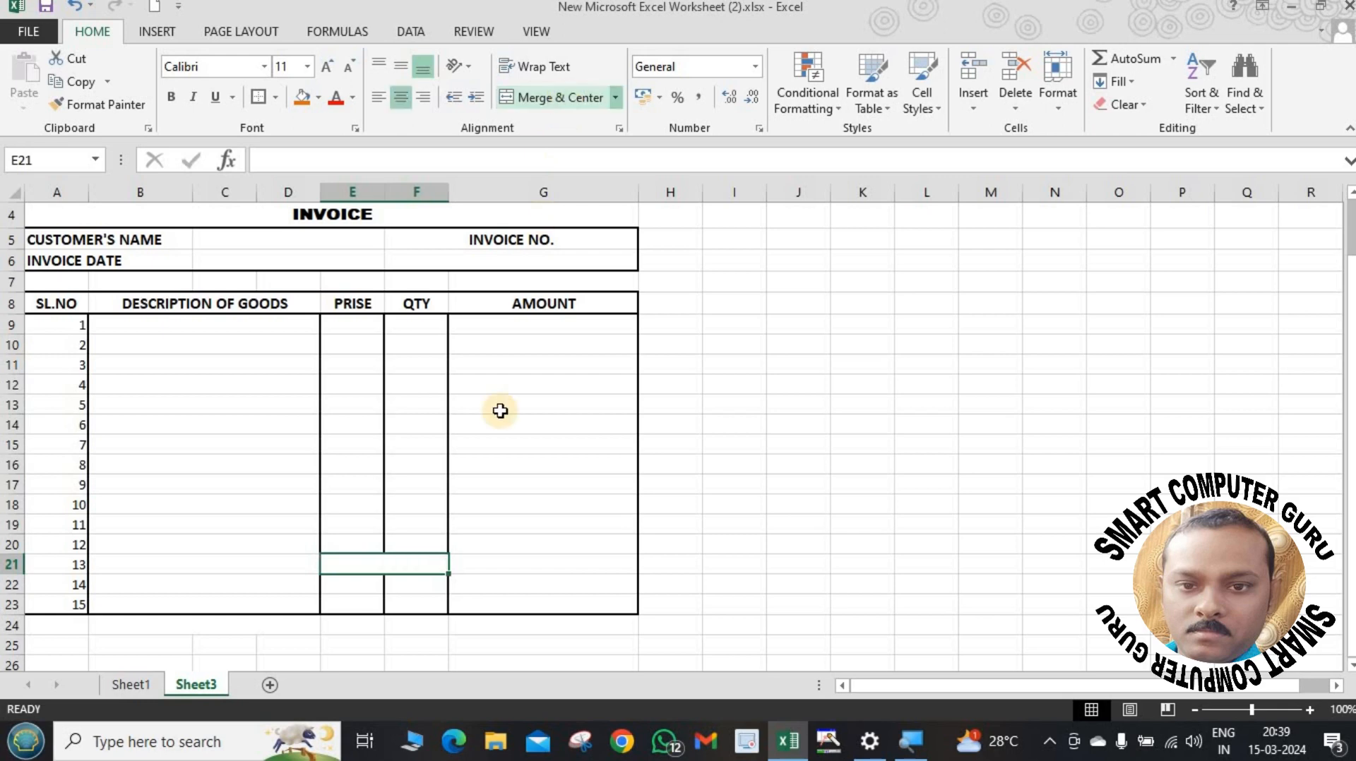
{"action": "left_click", "coordinate": [470, 581]}
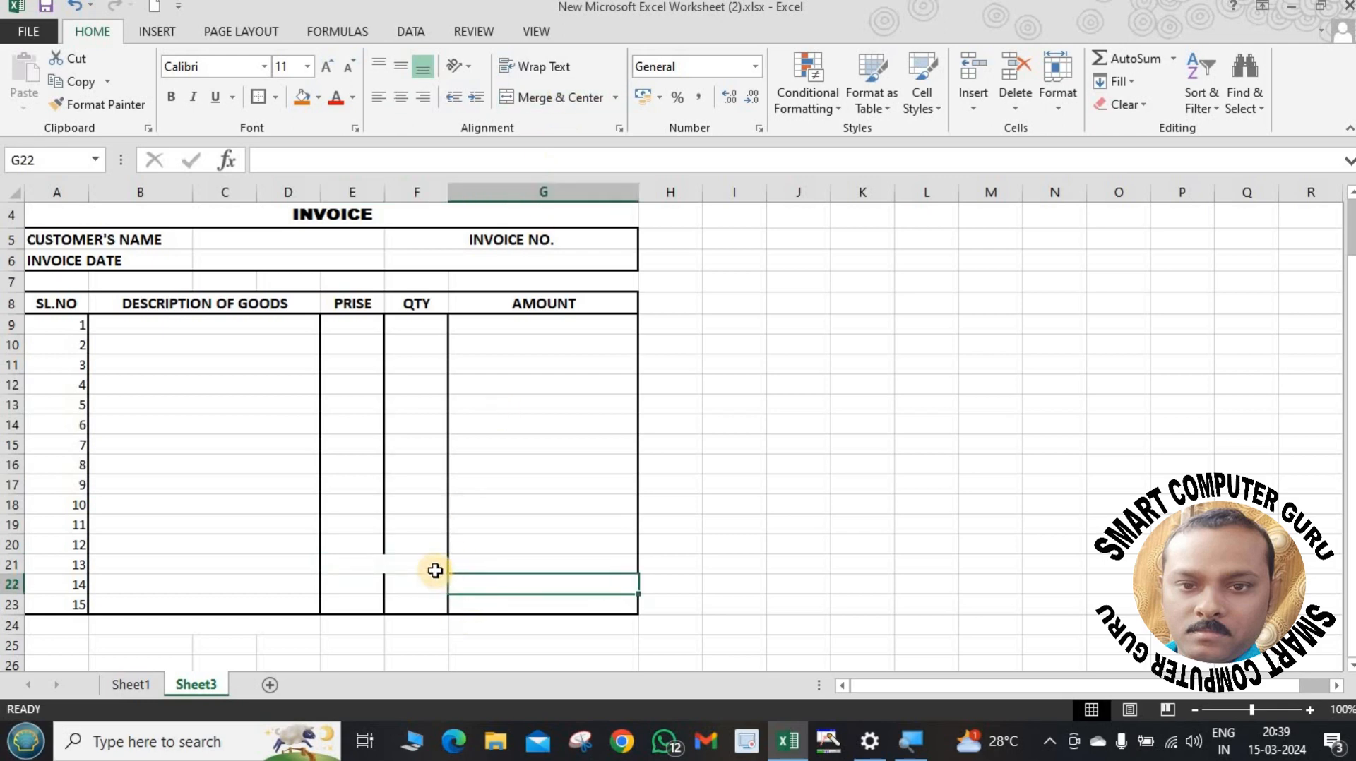
{"action": "left_click", "coordinate": [434, 568]}
{"action": "left_click_drag", "start_coordinate": [447, 572], "coordinate": [446, 612]}
{"action": "left_click", "coordinate": [559, 504]}
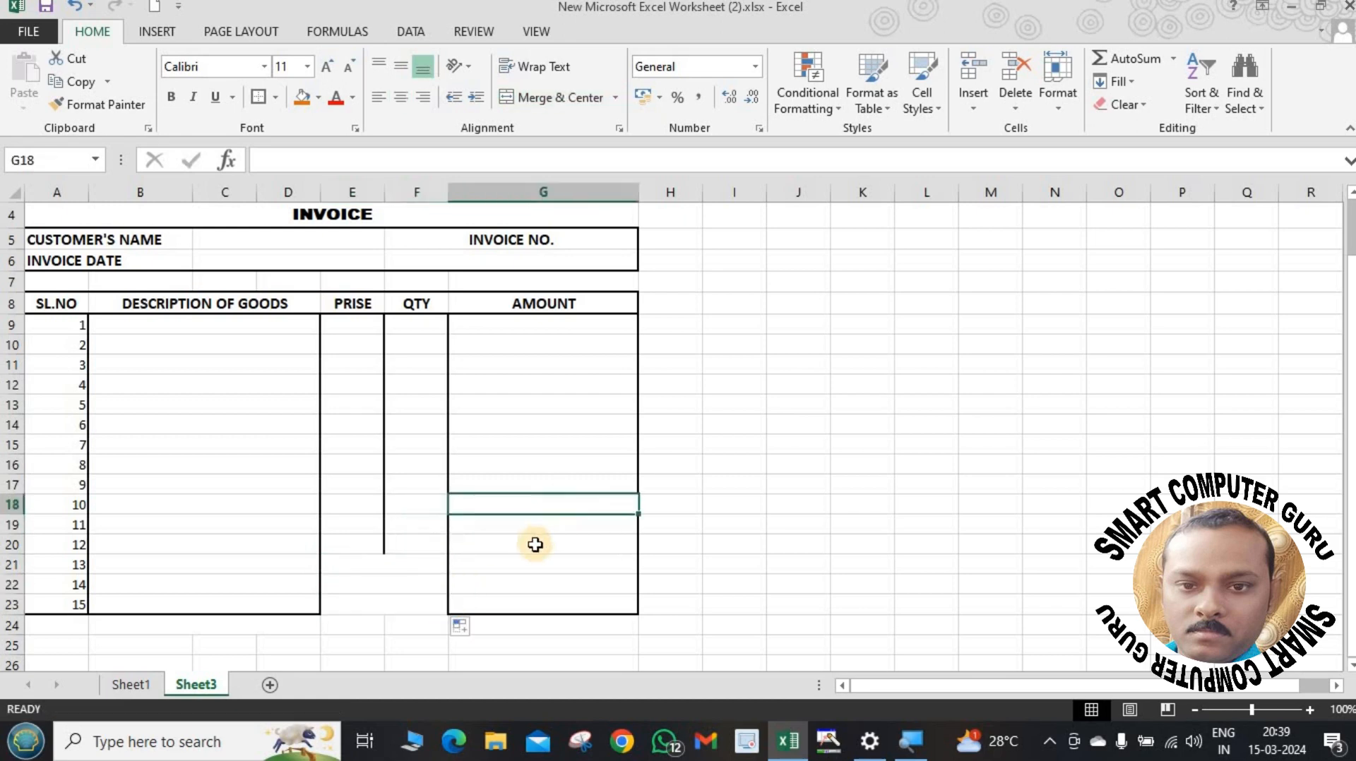
Enter the label TOTAL AMOUNT in the merged cell E21.
{"action": "left_click", "coordinate": [479, 565]}
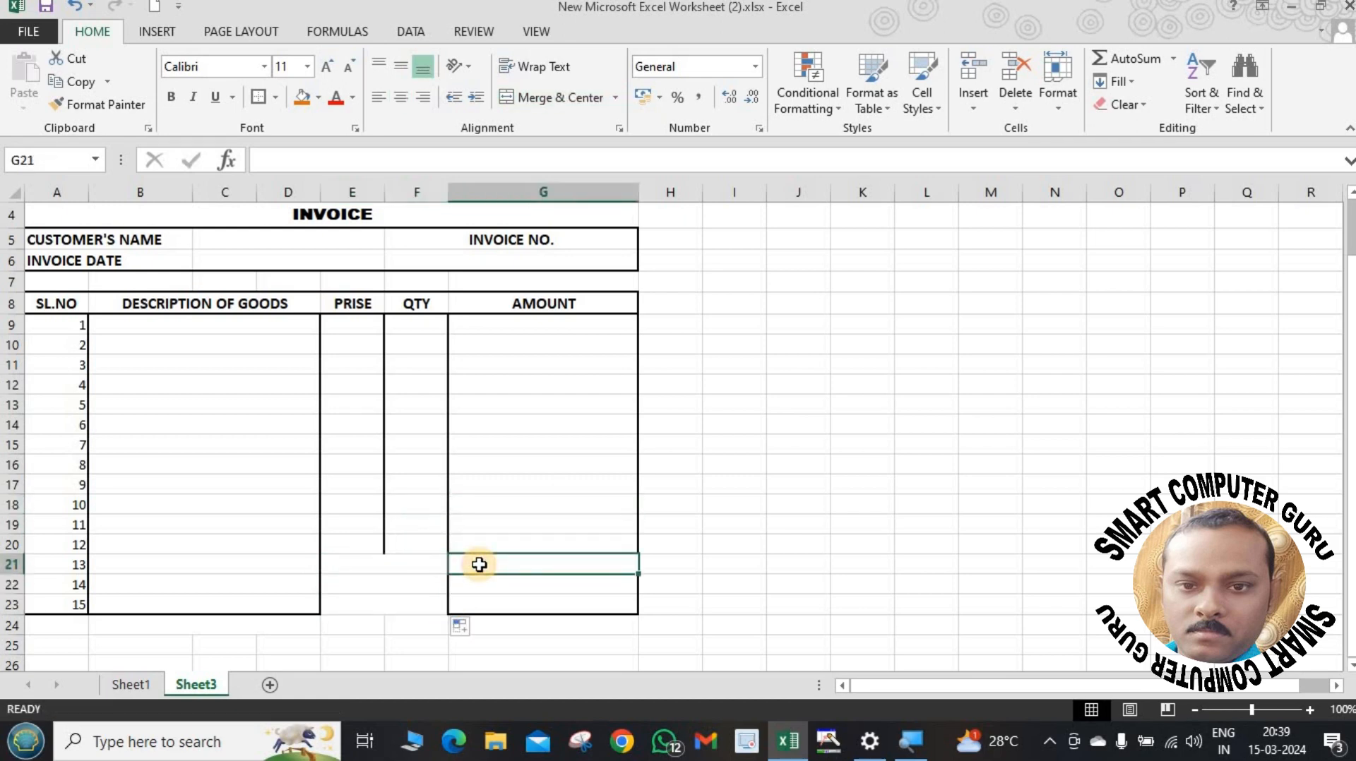
{"action": "left_click", "coordinate": [418, 563]}
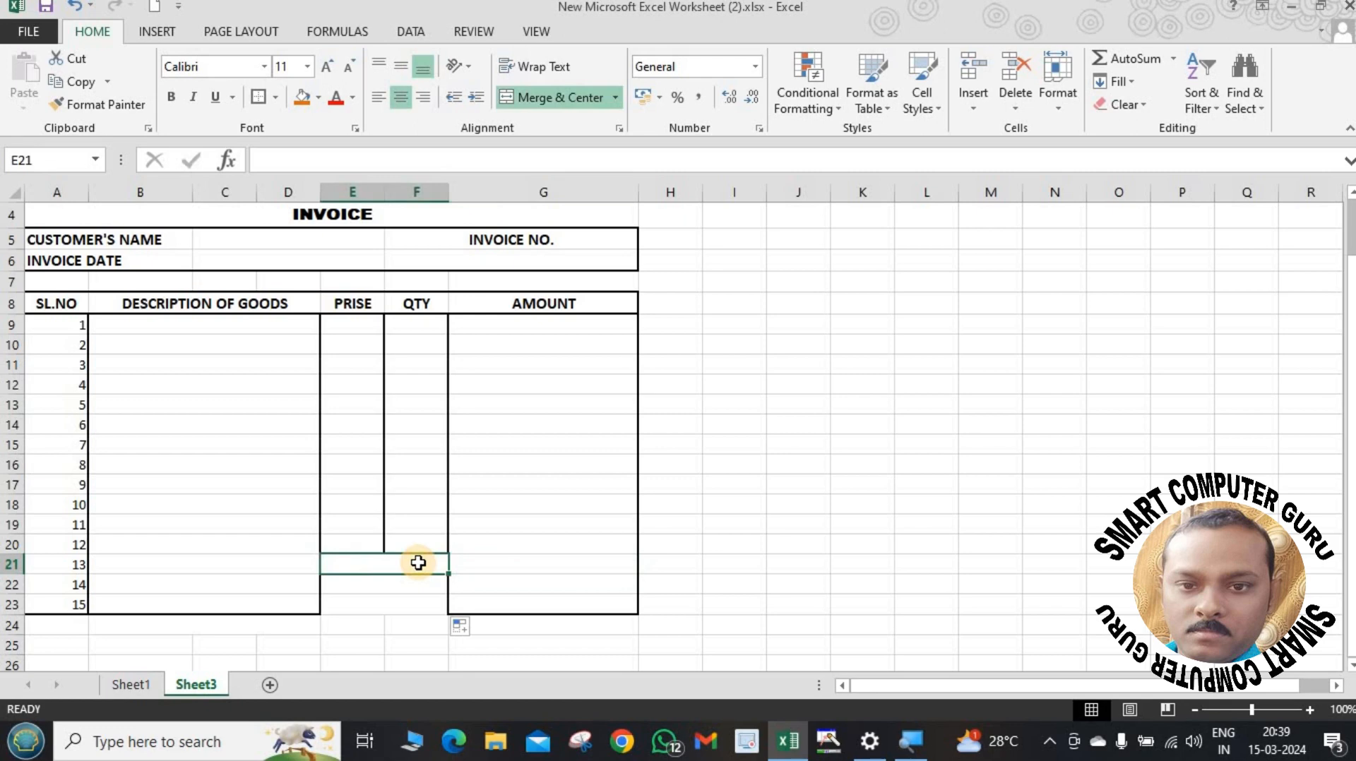
{"action": "type", "text": "T"}
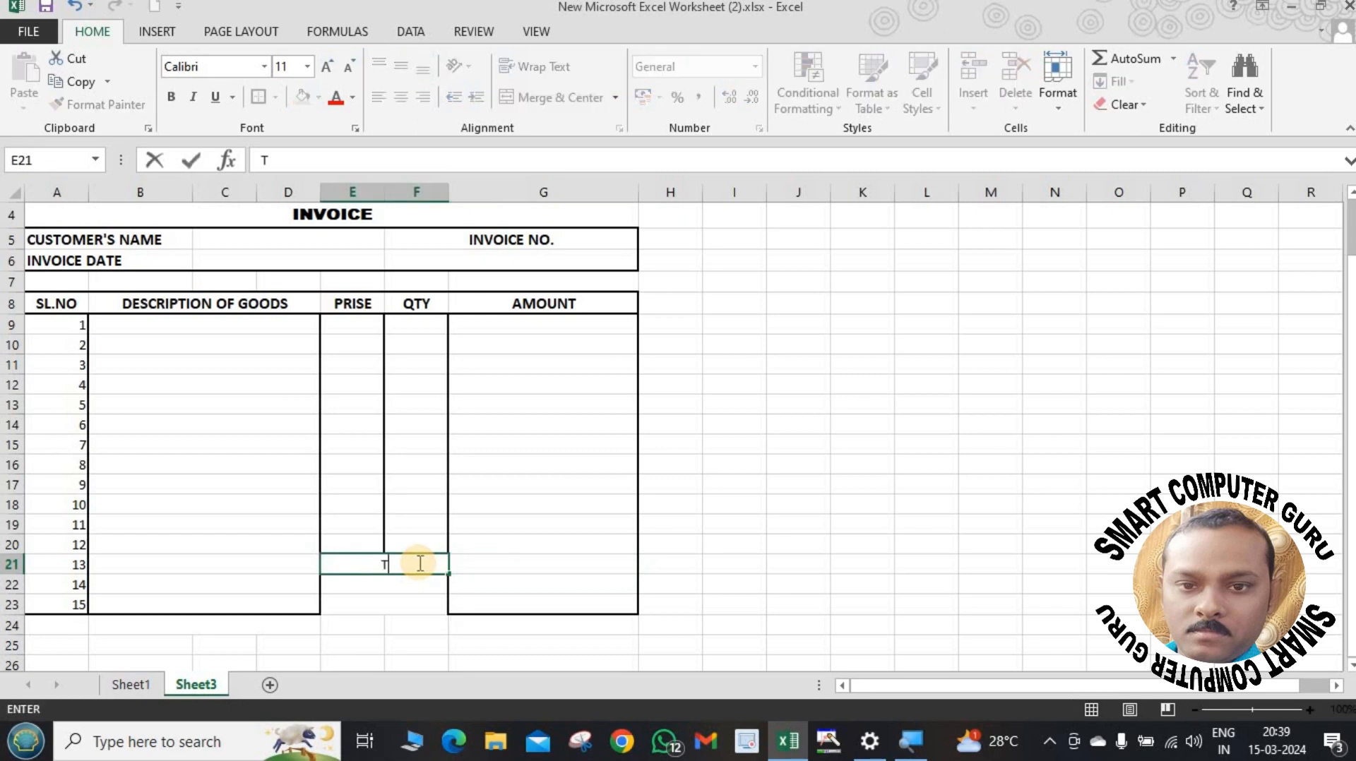
{"action": "type", "text": "OTAL AMOUN"}
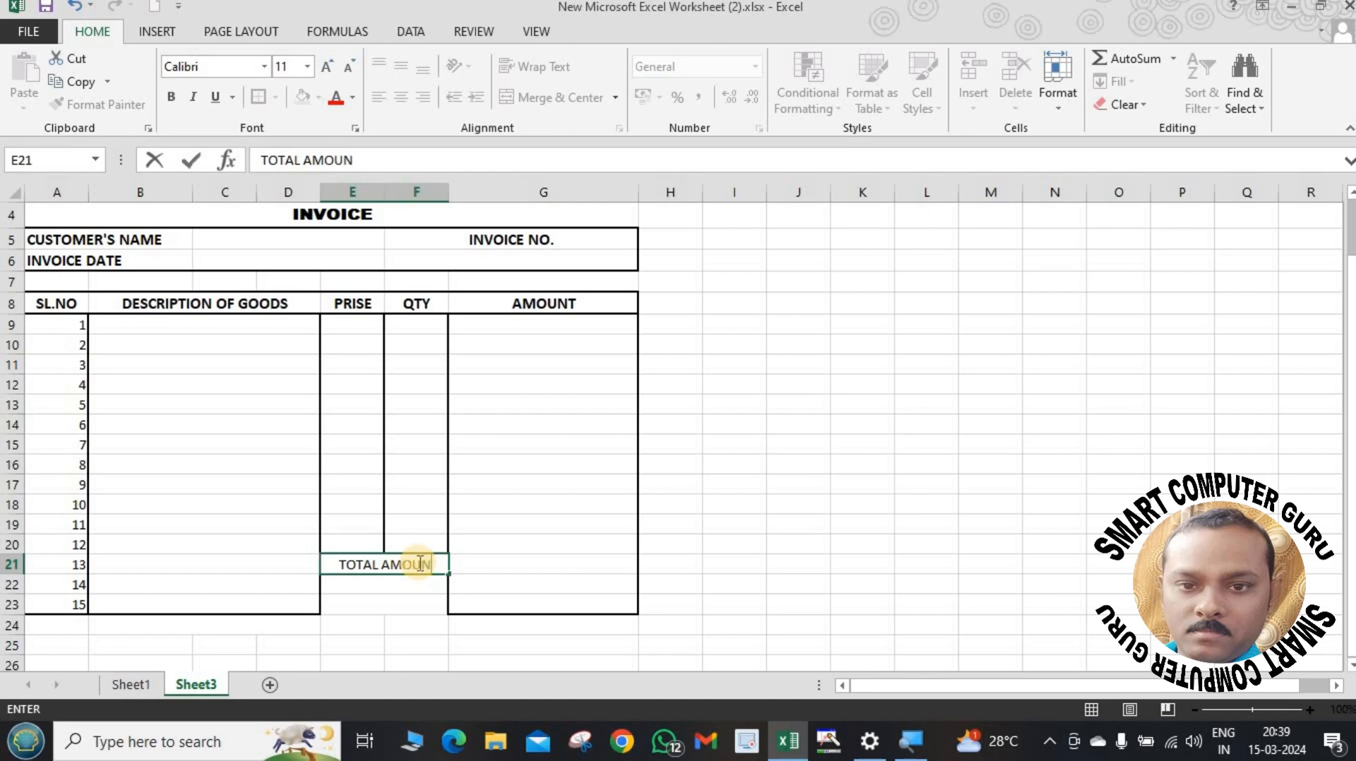
{"action": "type", "text": "T"}
Enter the label GST 5% in the merged cell E22.
{"action": "left_click", "coordinate": [414, 582]}
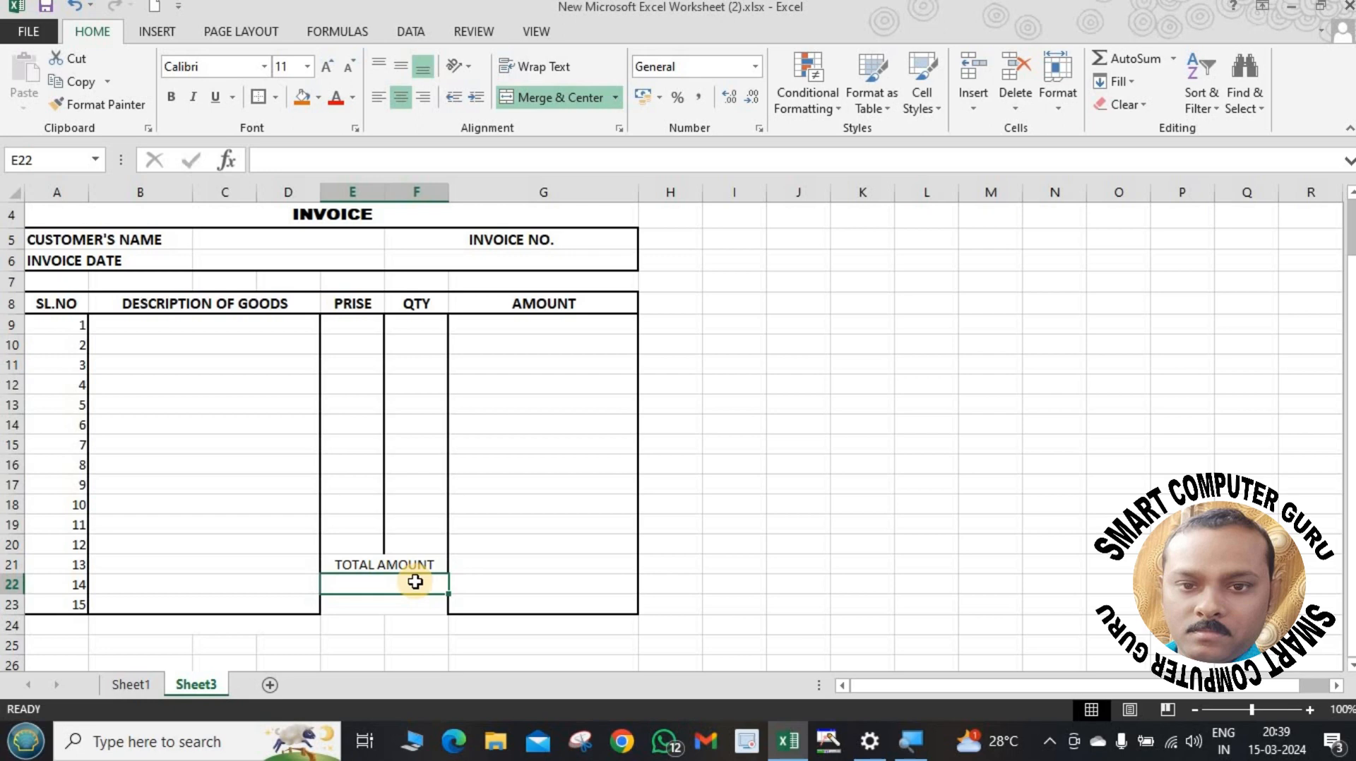
{"action": "type", "text": "GST"}
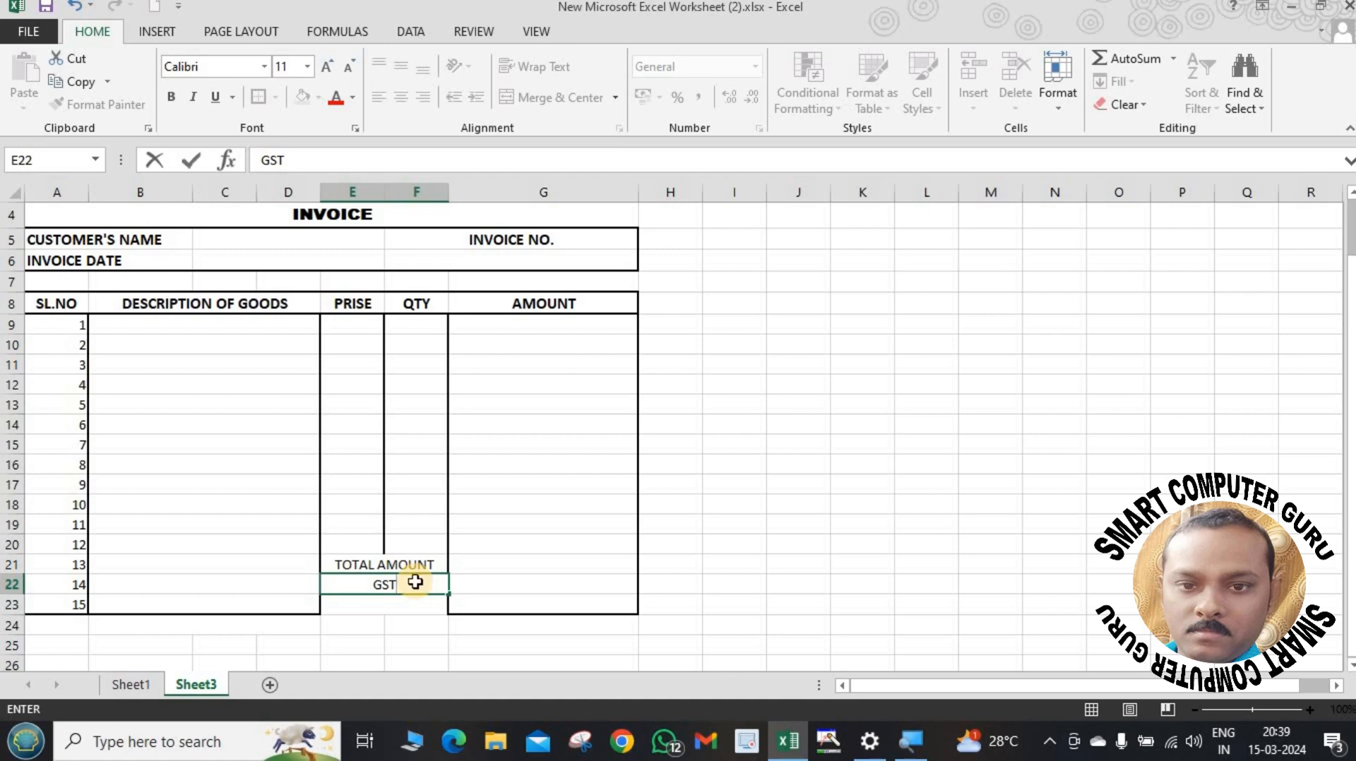
{"action": "key", "text": "Tab"}
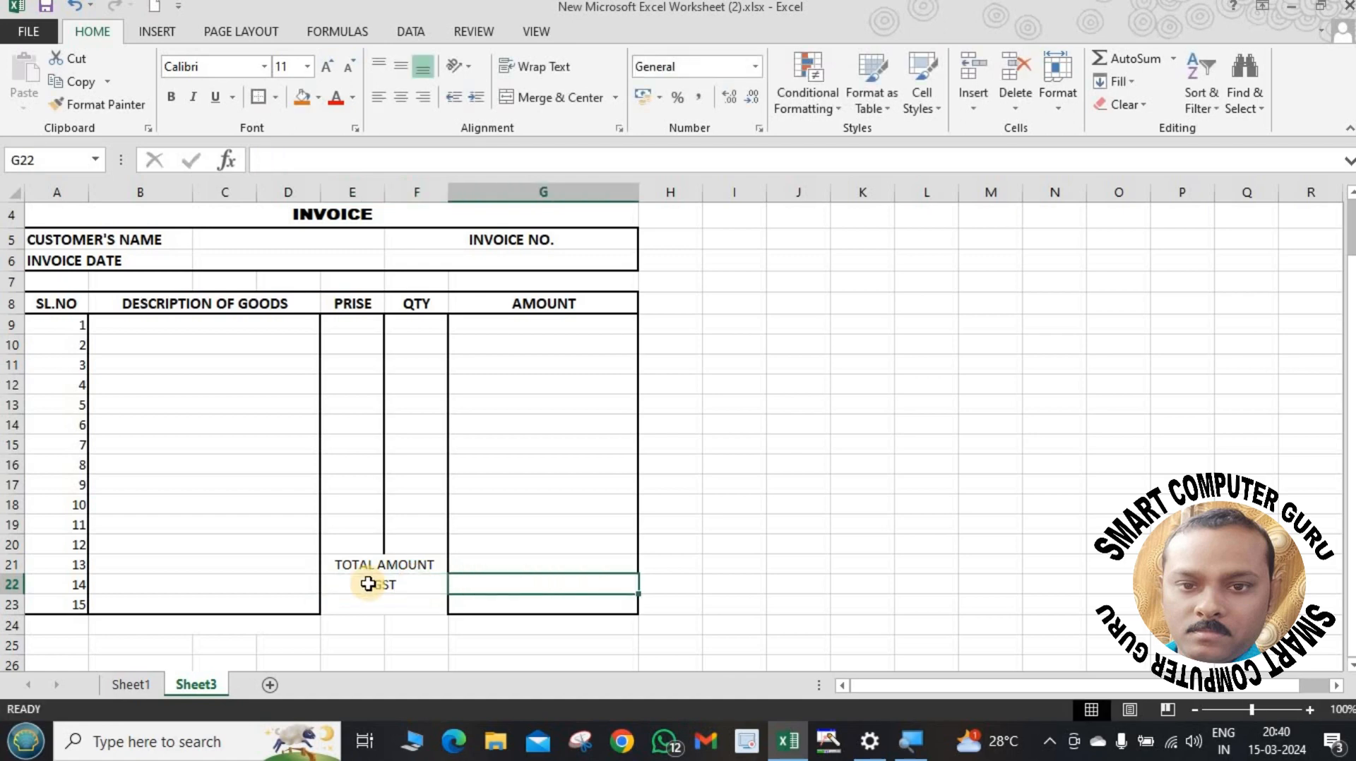
{"action": "left_click", "coordinate": [368, 583]}
{"action": "double_click", "coordinate": [417, 589]}
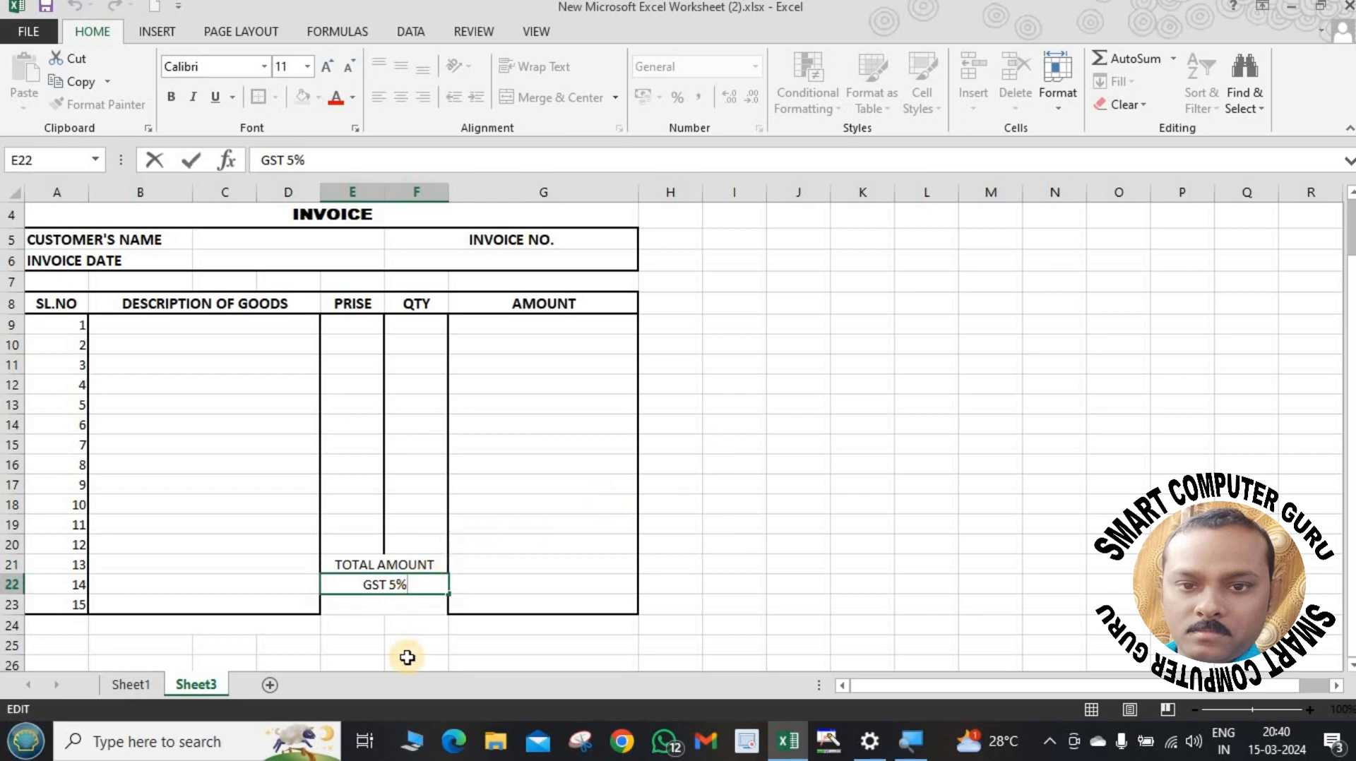
Enter the label GRAND TOTAL in the merged cell E23.
{"action": "left_click", "coordinate": [413, 615]}
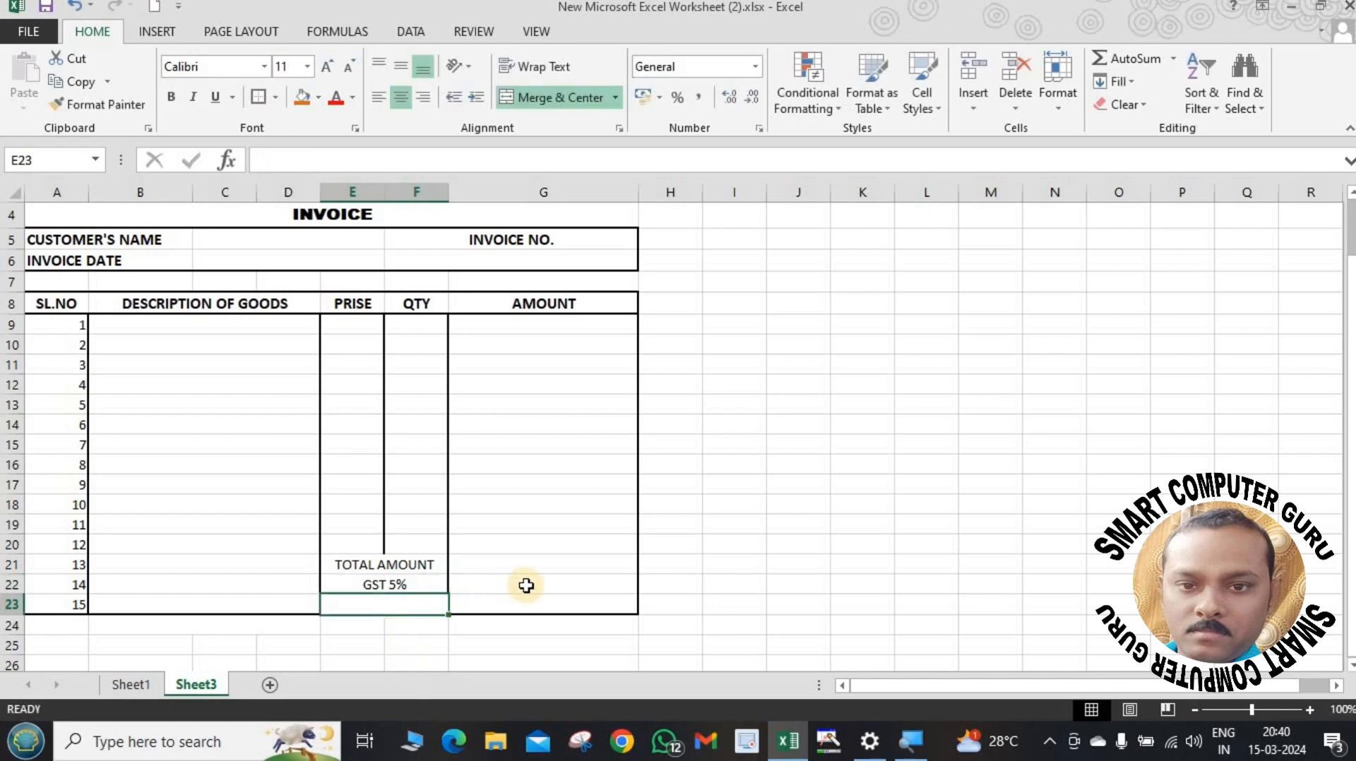
{"action": "type", "text": "GRA"}
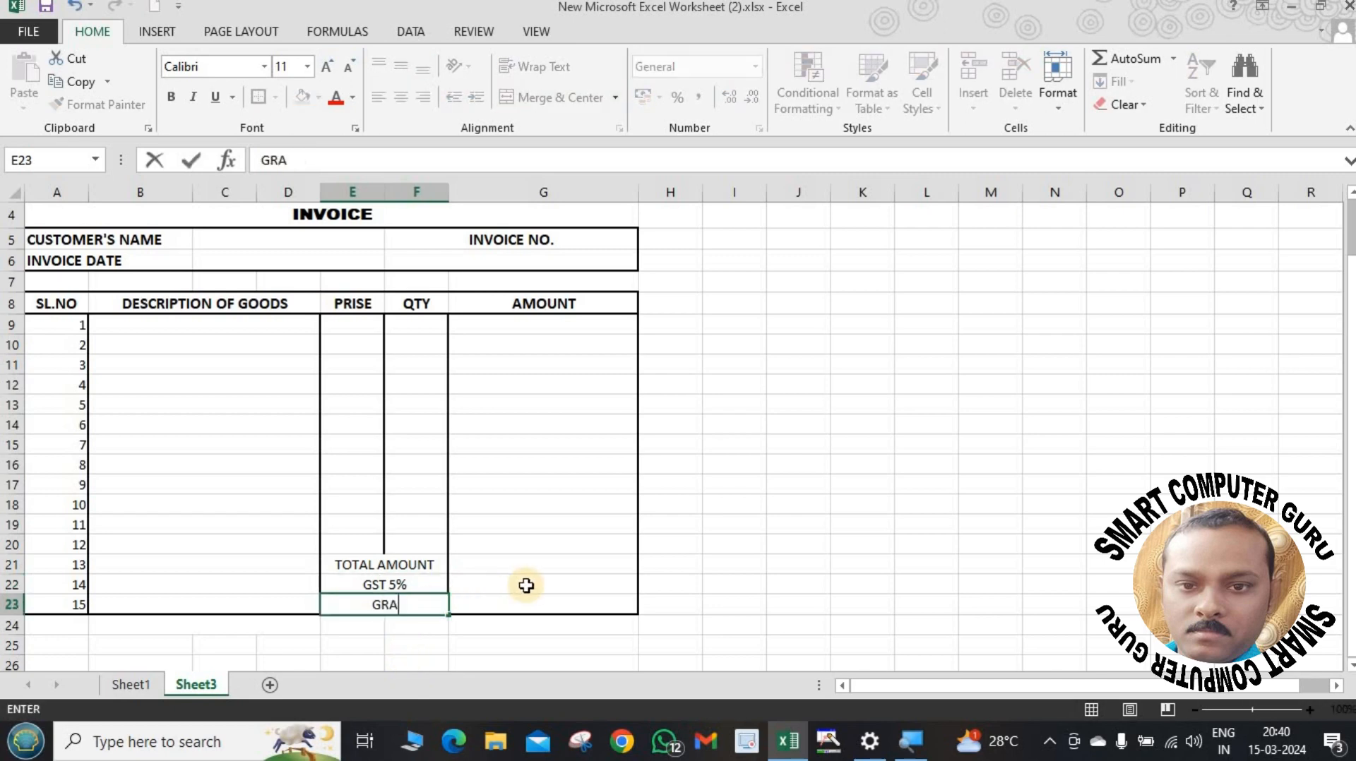
{"action": "type", "text": "ND TOTAL"}
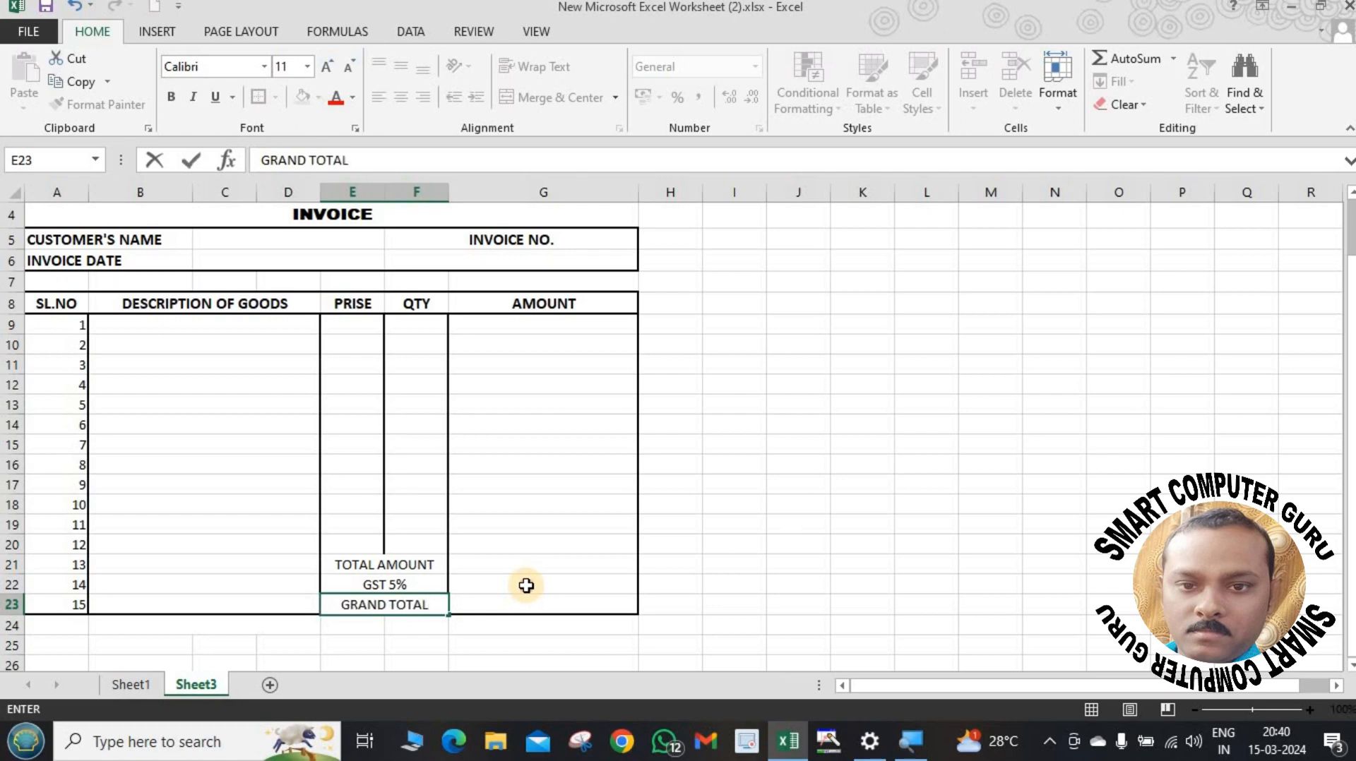
{"action": "left_click", "coordinate": [526, 585]}
{"action": "left_click", "coordinate": [510, 564]}
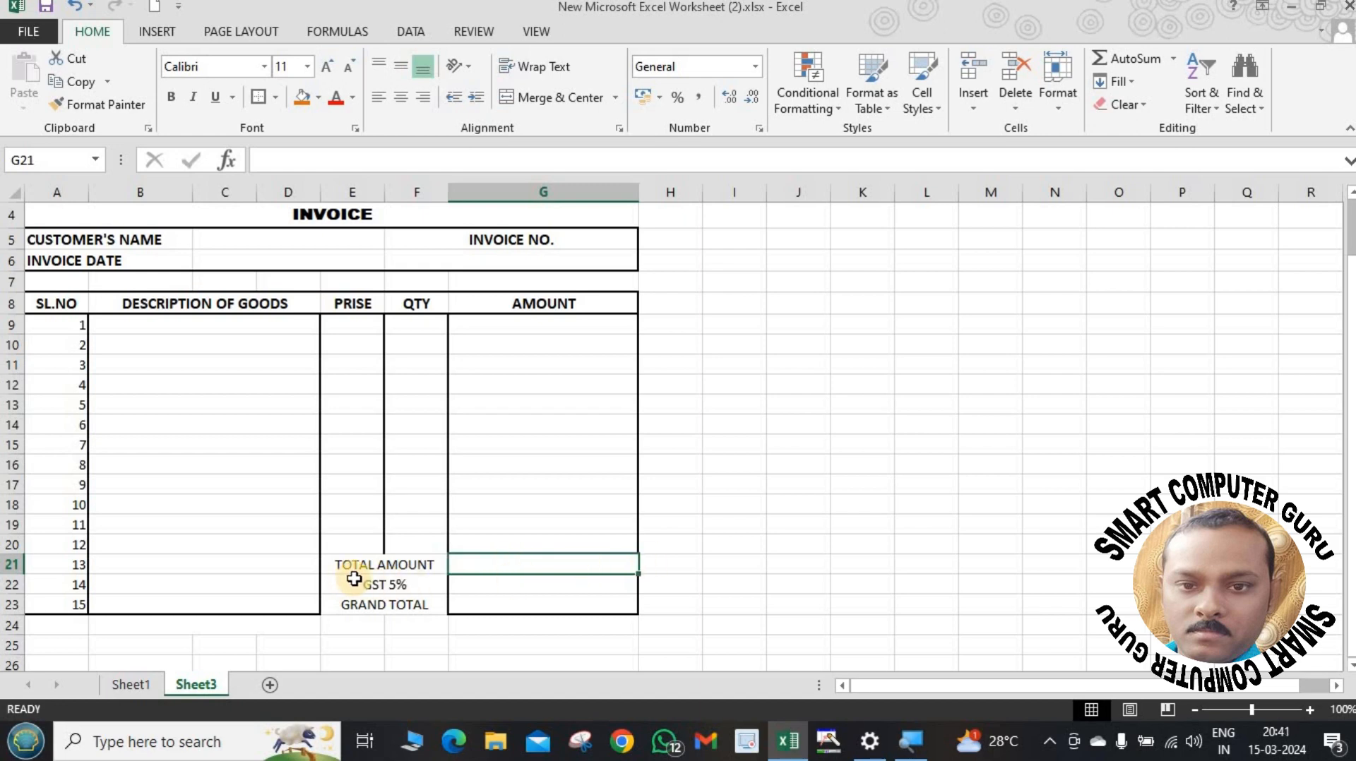
Left-align the three total labels in E21:F23 and make them bold at font size 12.
{"action": "left_click_drag", "start_coordinate": [348, 566], "coordinate": [366, 605]}
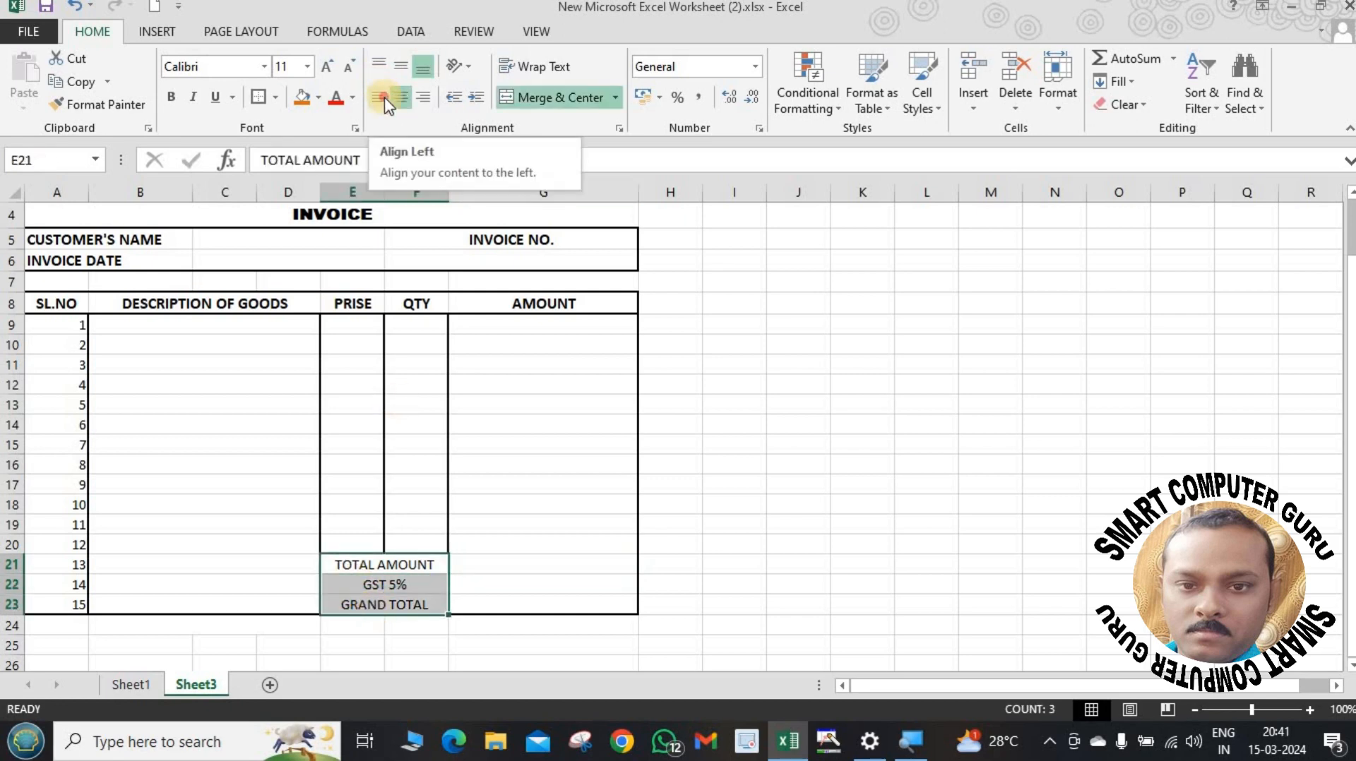
{"action": "left_click", "coordinate": [384, 101]}
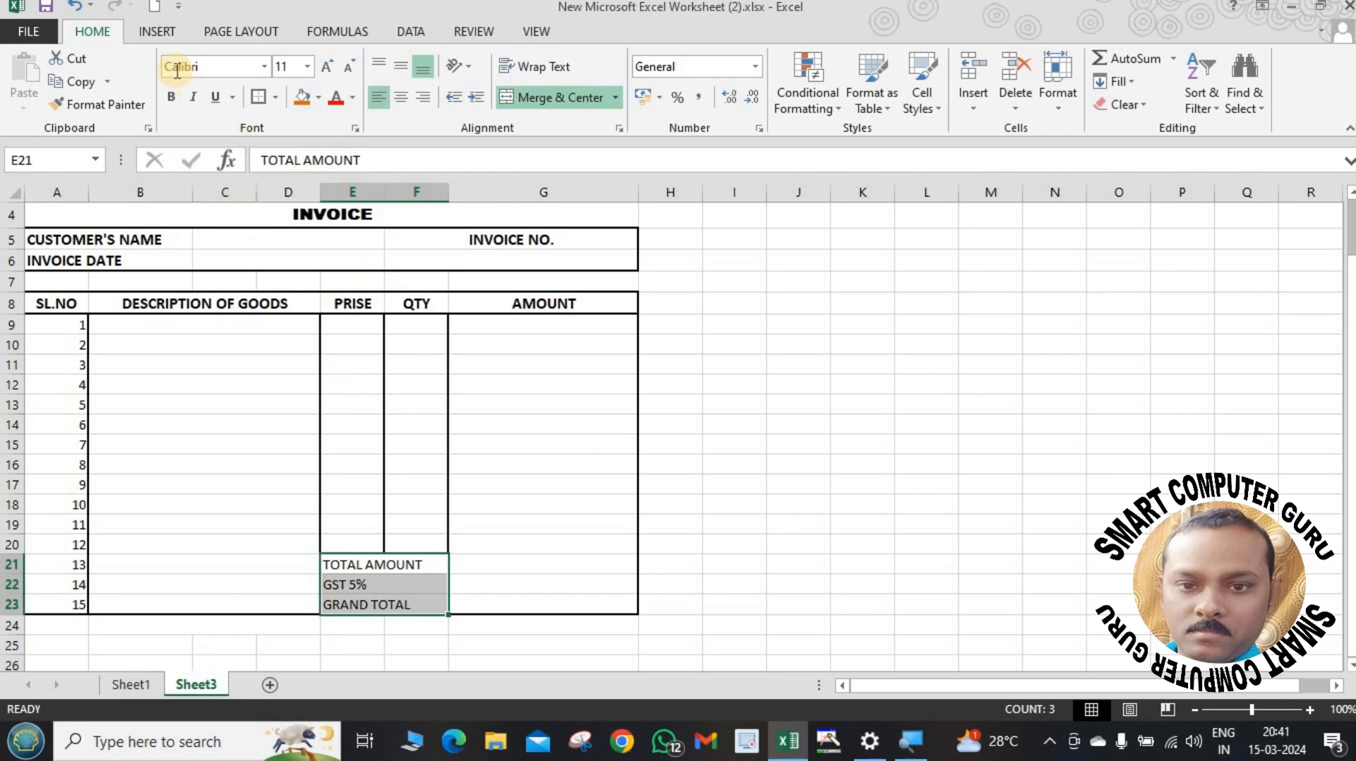
{"action": "left_click", "coordinate": [170, 97]}
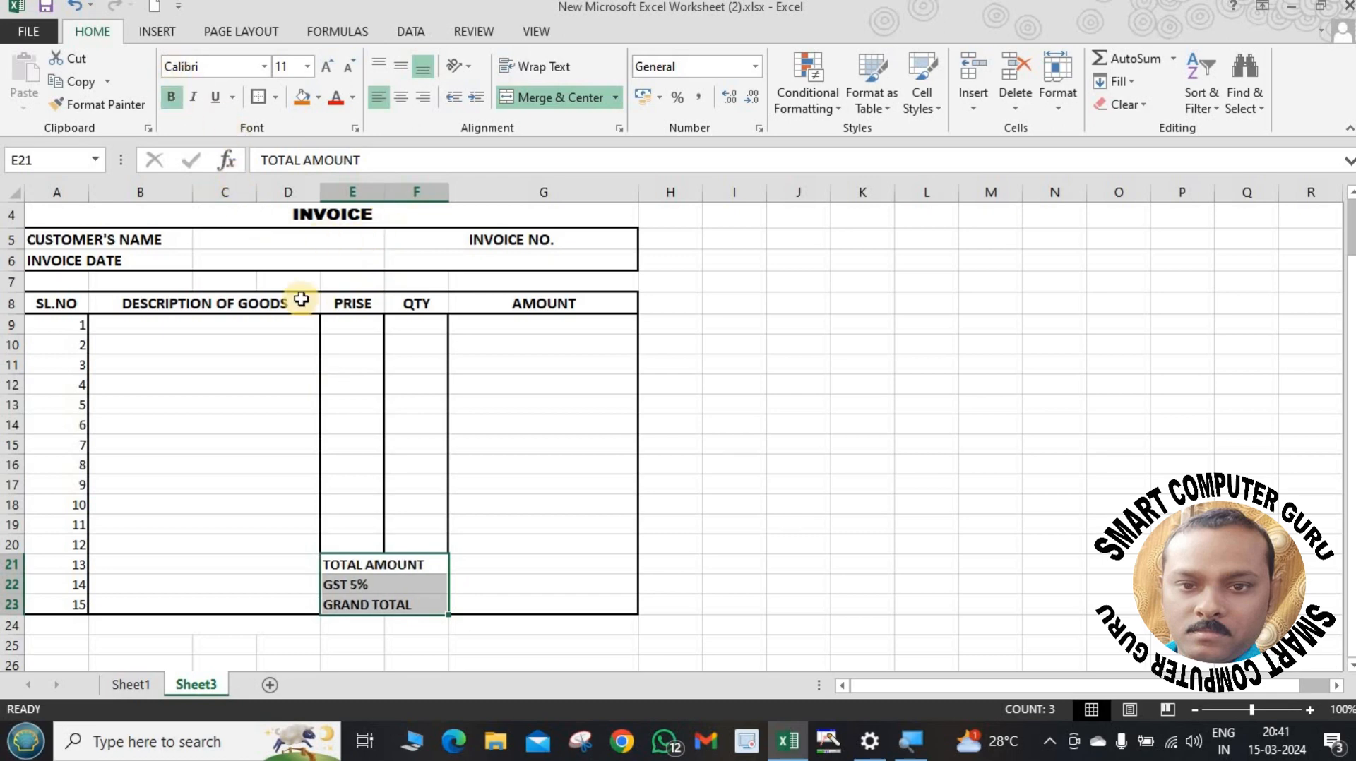
{"action": "left_click", "coordinate": [335, 70]}
{"action": "left_click", "coordinate": [551, 504]}
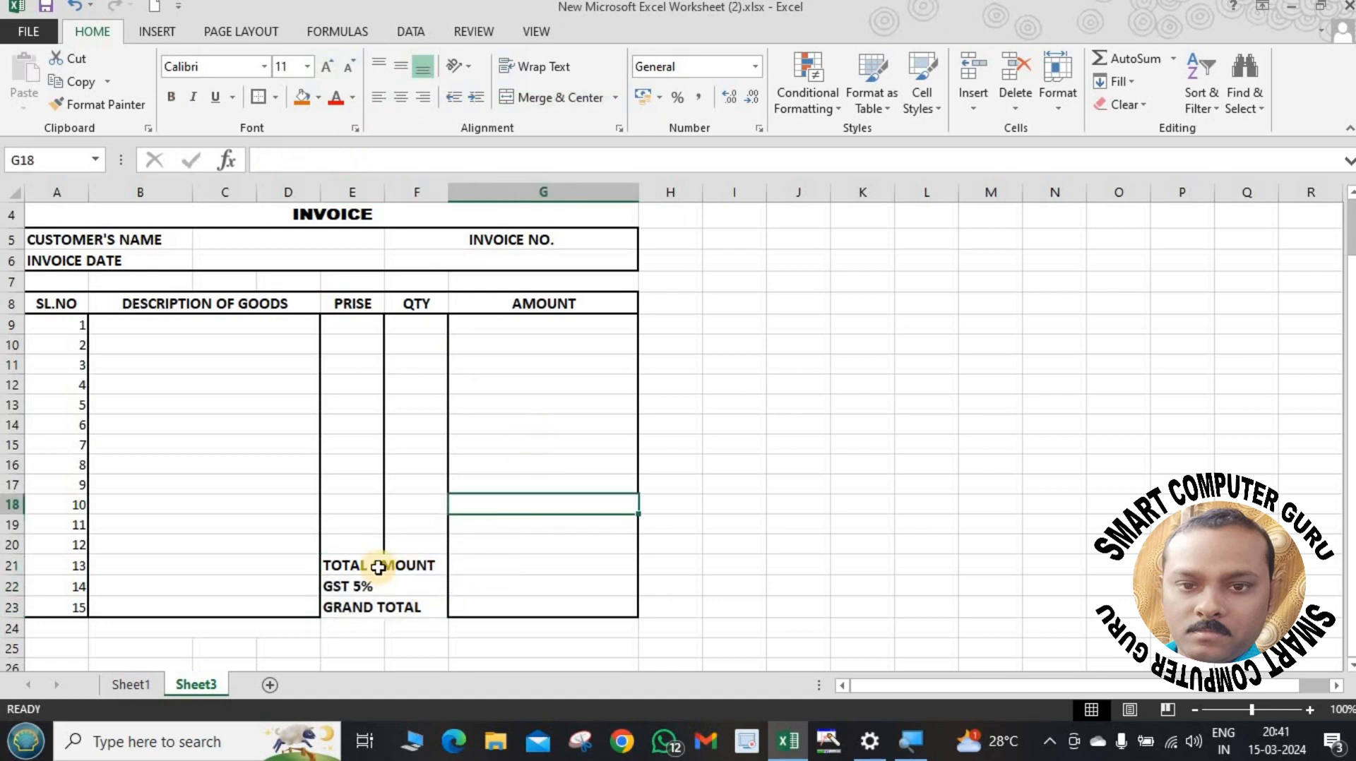
Apply all borders and a thick box border to the totals block E21:G23.
{"action": "left_click_drag", "start_coordinate": [376, 566], "coordinate": [418, 602]}
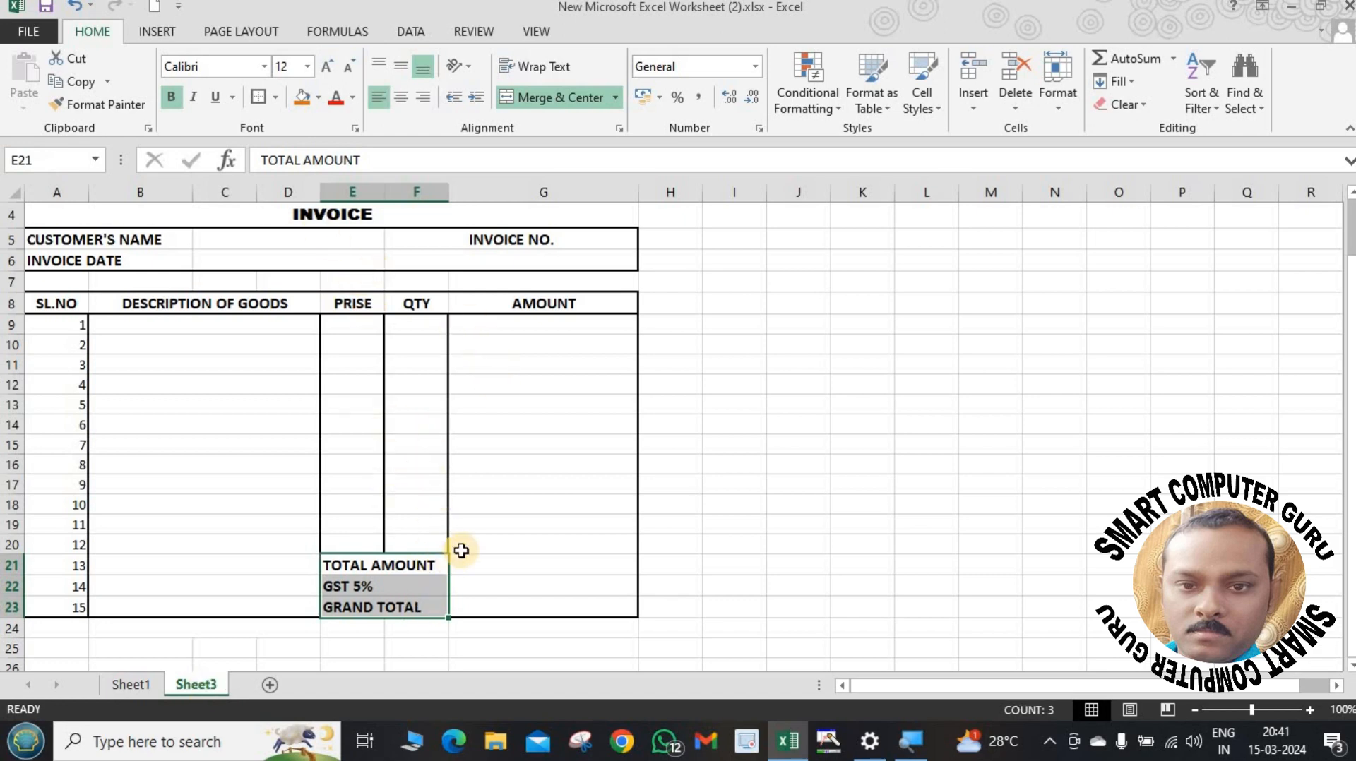
{"action": "left_click", "coordinate": [459, 585]}
{"action": "left_click_drag", "start_coordinate": [384, 564], "coordinate": [521, 604]}
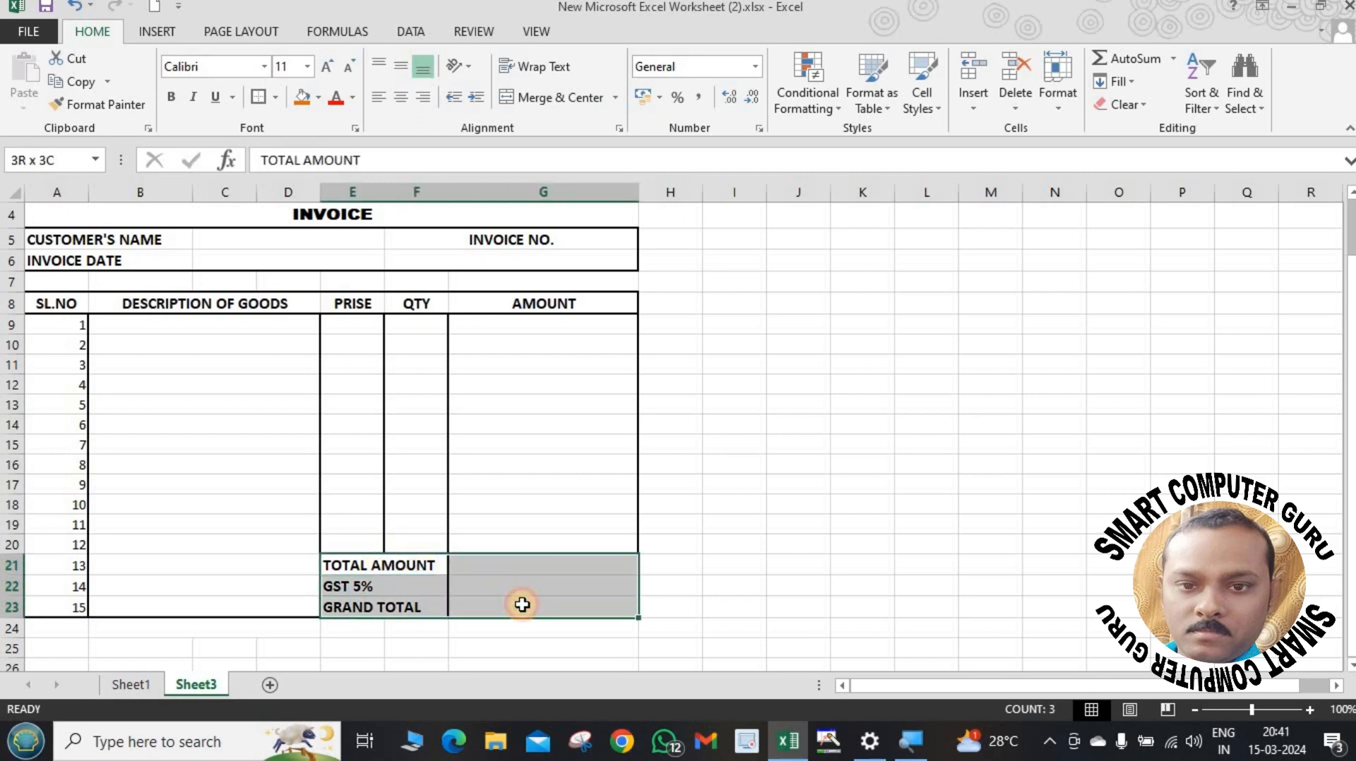
{"action": "left_click", "coordinate": [275, 113]}
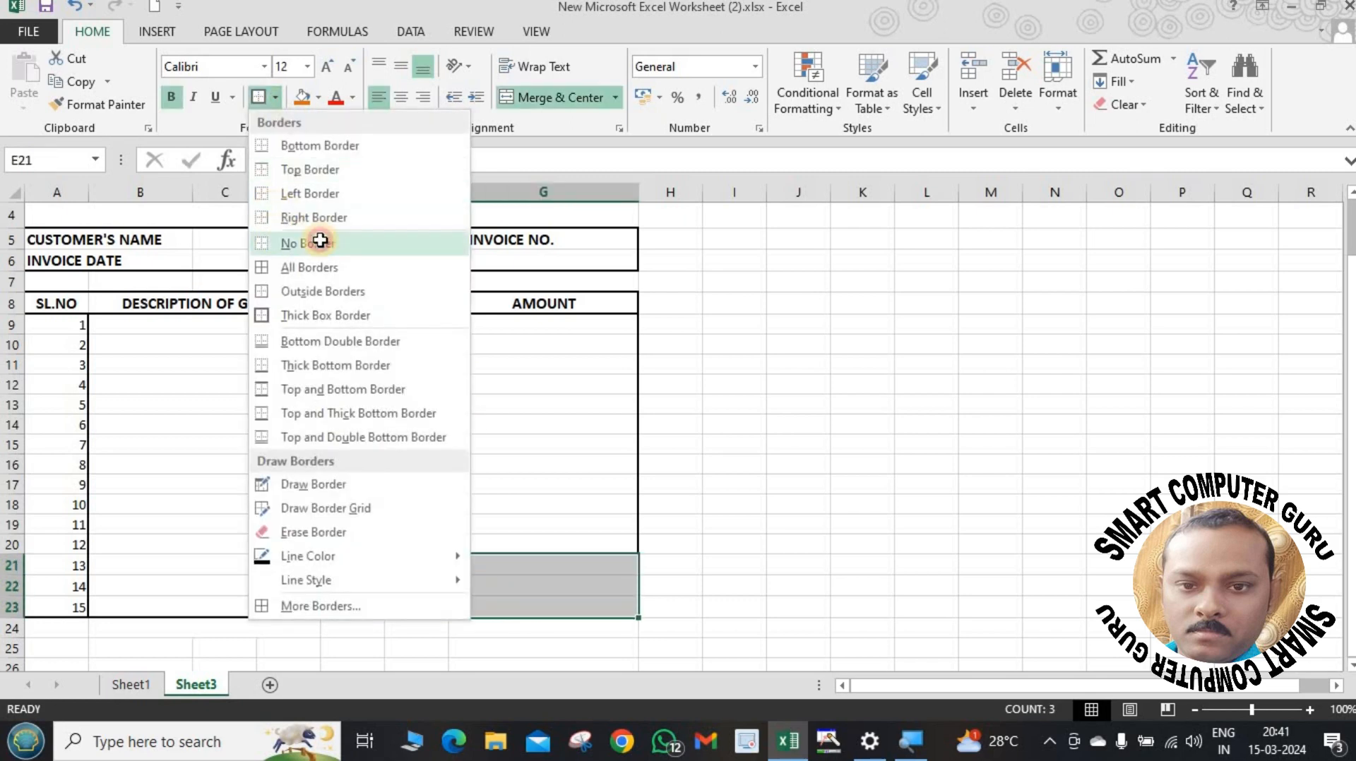
{"action": "left_click", "coordinate": [282, 242]}
{"action": "left_click", "coordinate": [275, 97]}
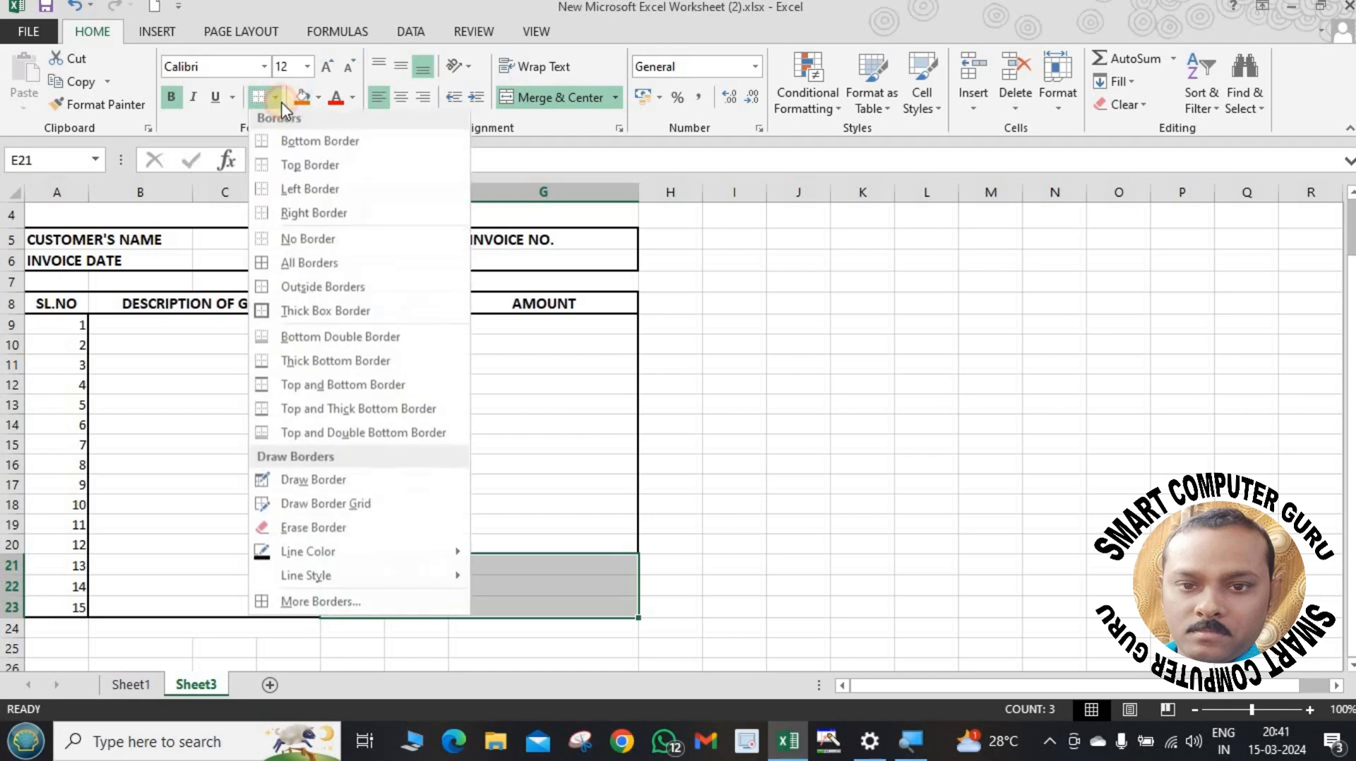
{"action": "left_click", "coordinate": [314, 267]}
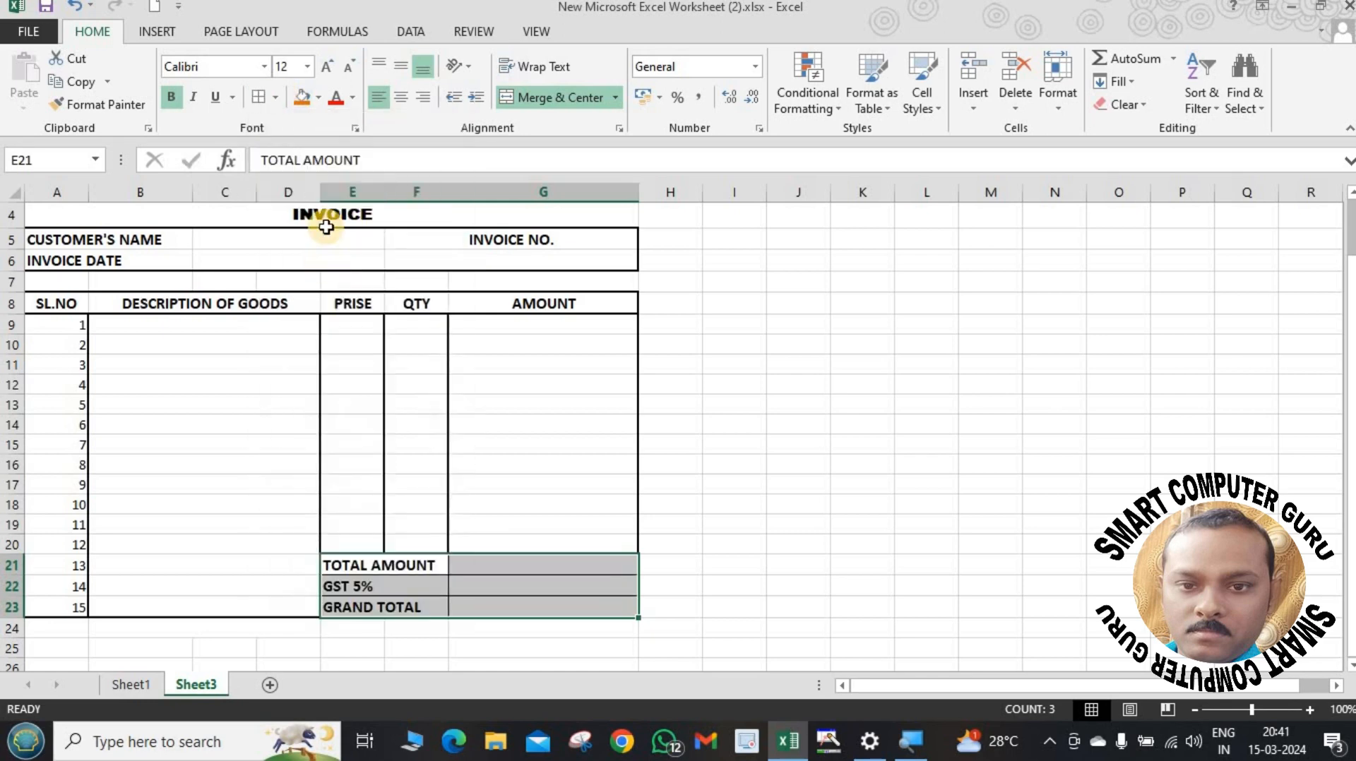
{"action": "left_click", "coordinate": [277, 98]}
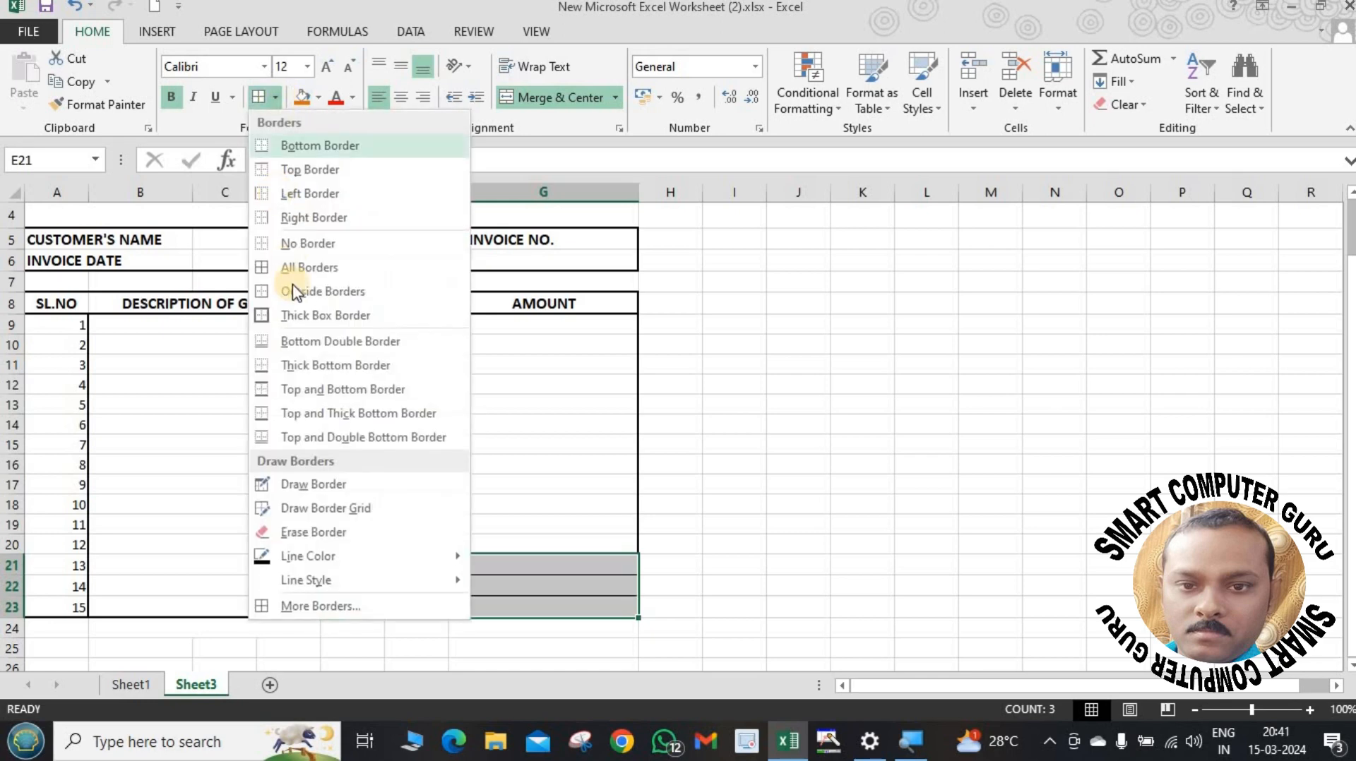
{"action": "left_click", "coordinate": [319, 317]}
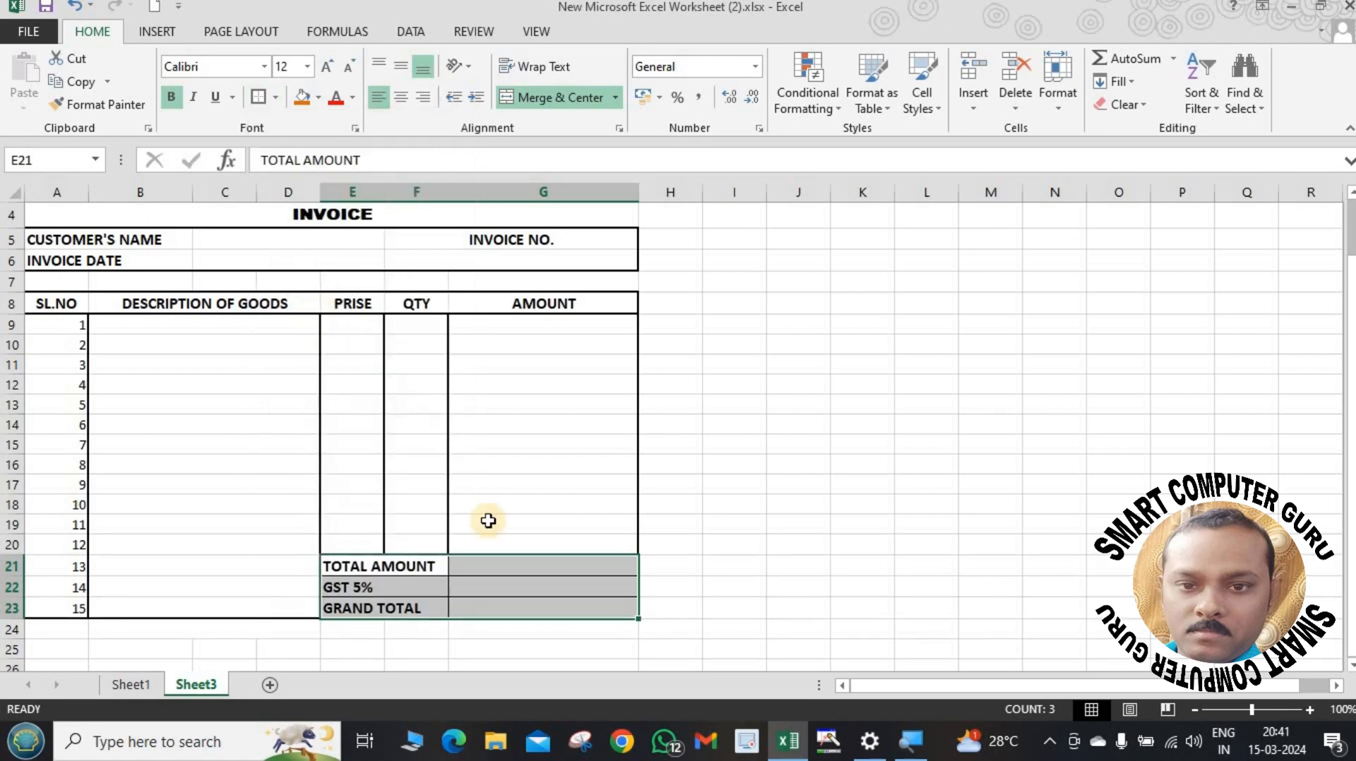
{"action": "left_click", "coordinate": [565, 465]}
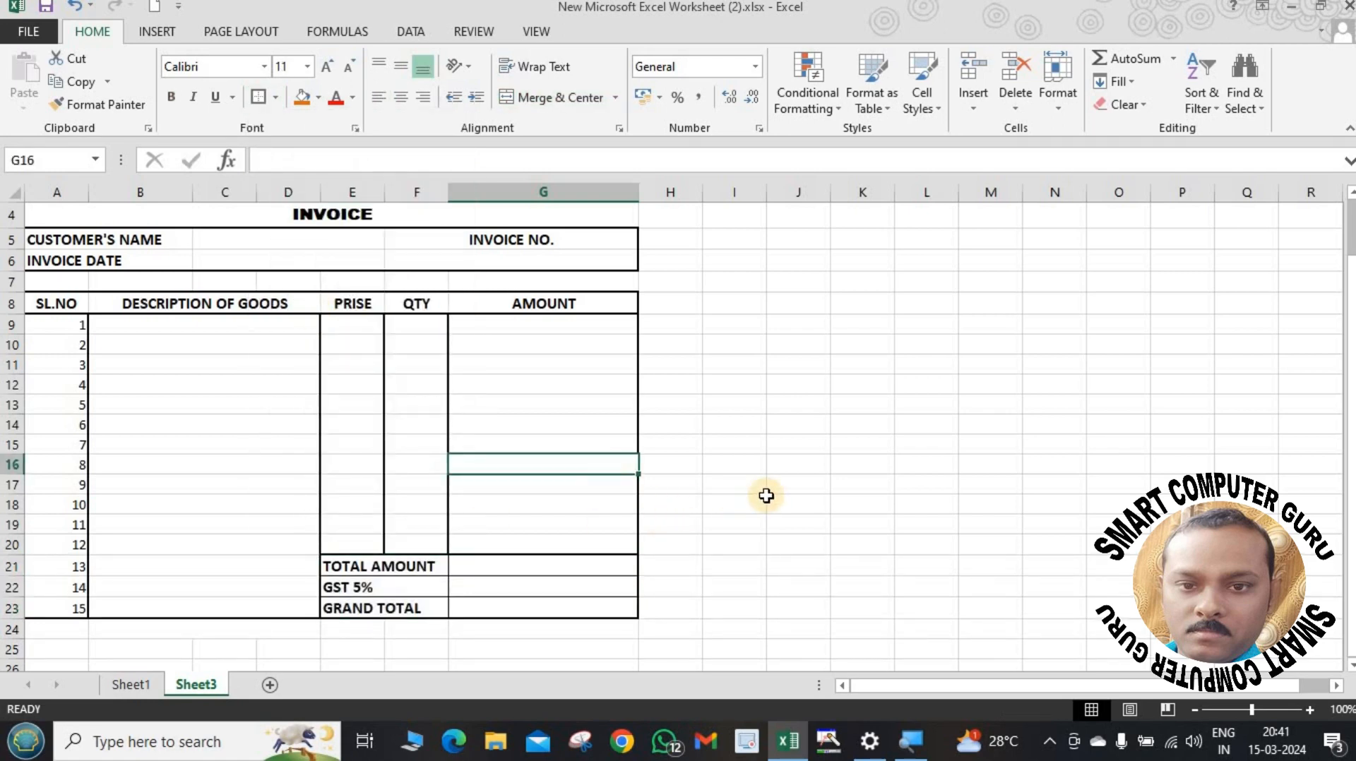
Merge and center the cells A24:G24 below the totals block.
{"action": "scroll", "coordinate": [247, 551], "scroll_direction": "down", "scroll_amount": 2}
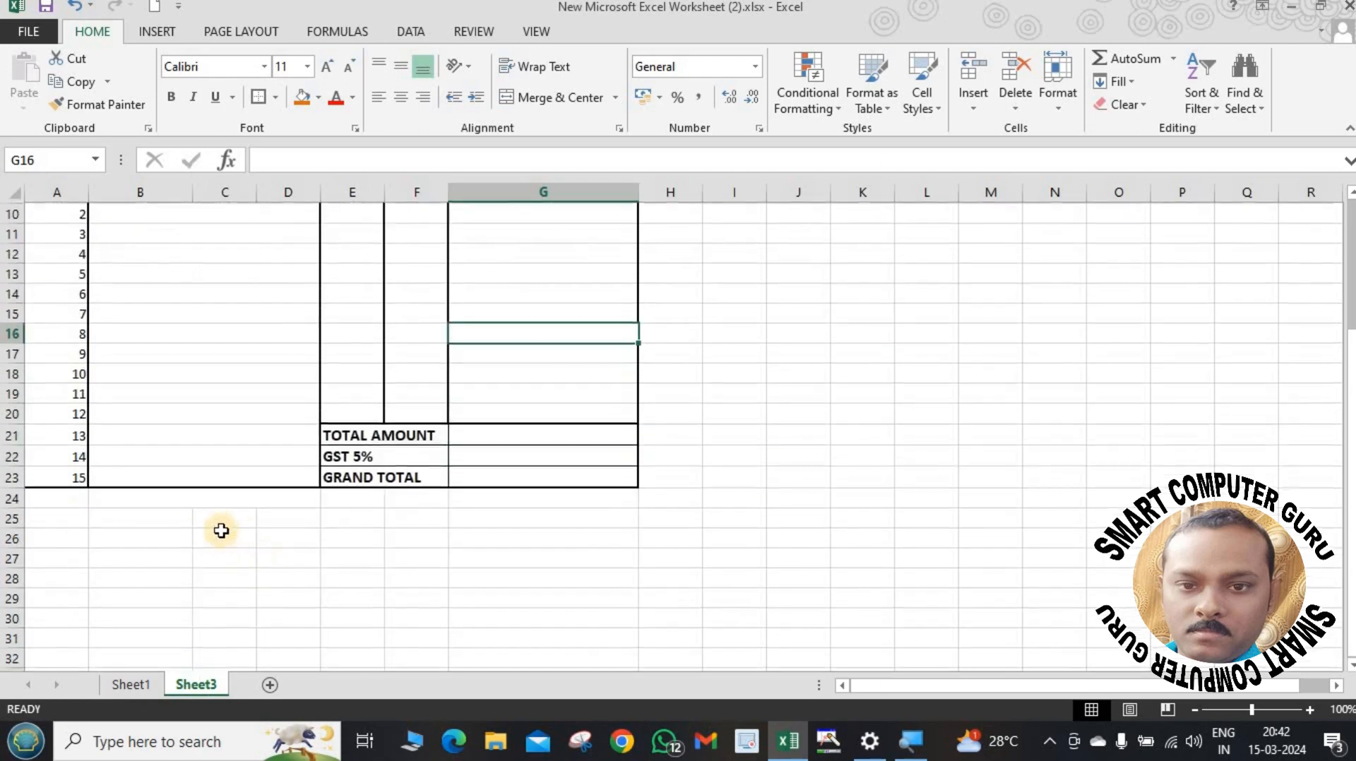
{"action": "left_click_drag", "start_coordinate": [48, 502], "coordinate": [490, 497]}
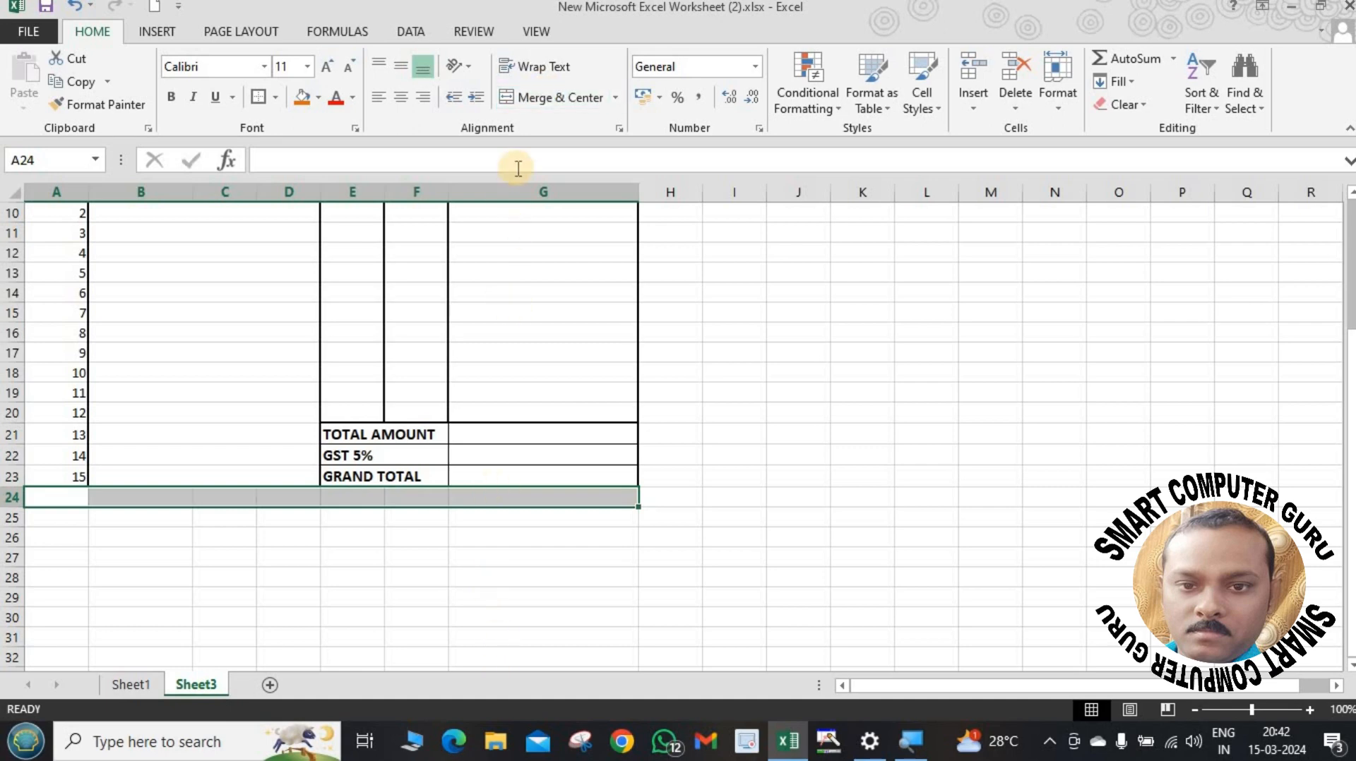
{"action": "left_click", "coordinate": [538, 102]}
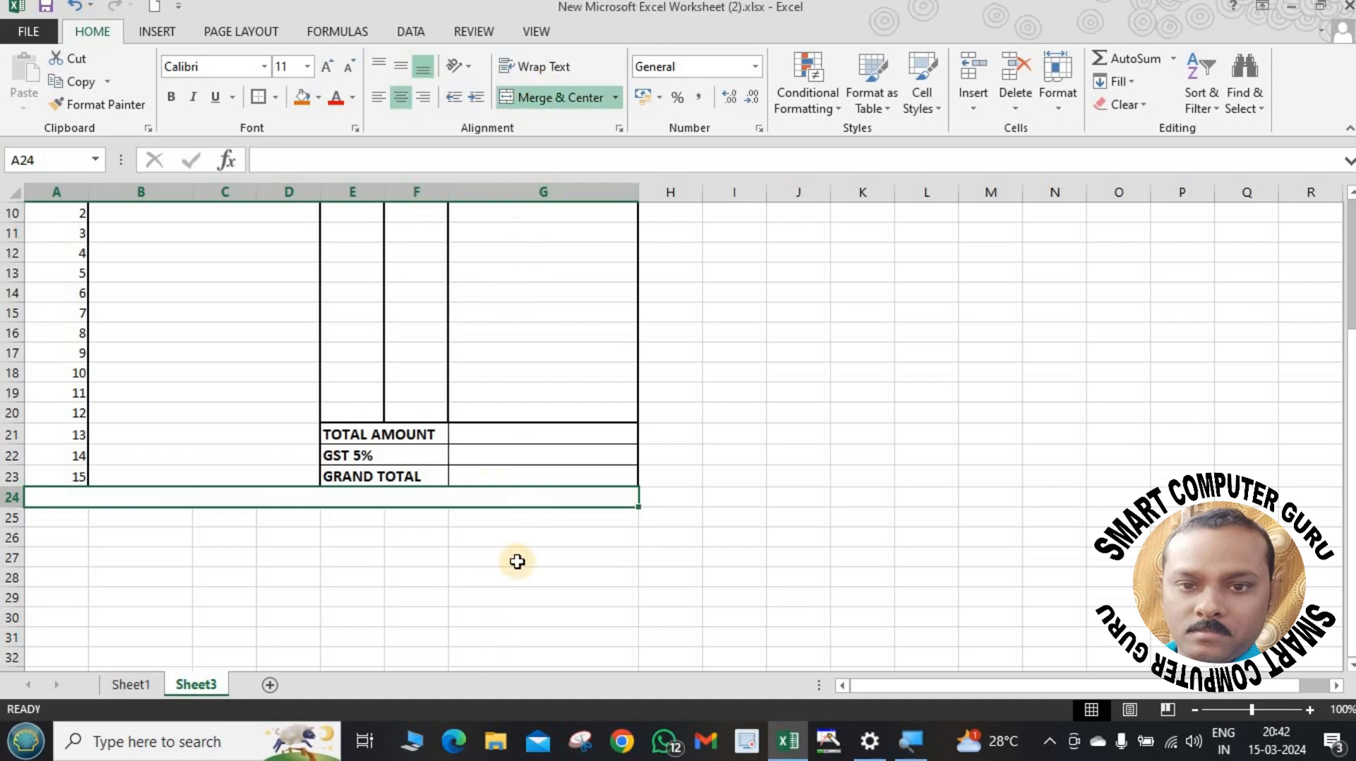
{"action": "left_click", "coordinate": [487, 598]}
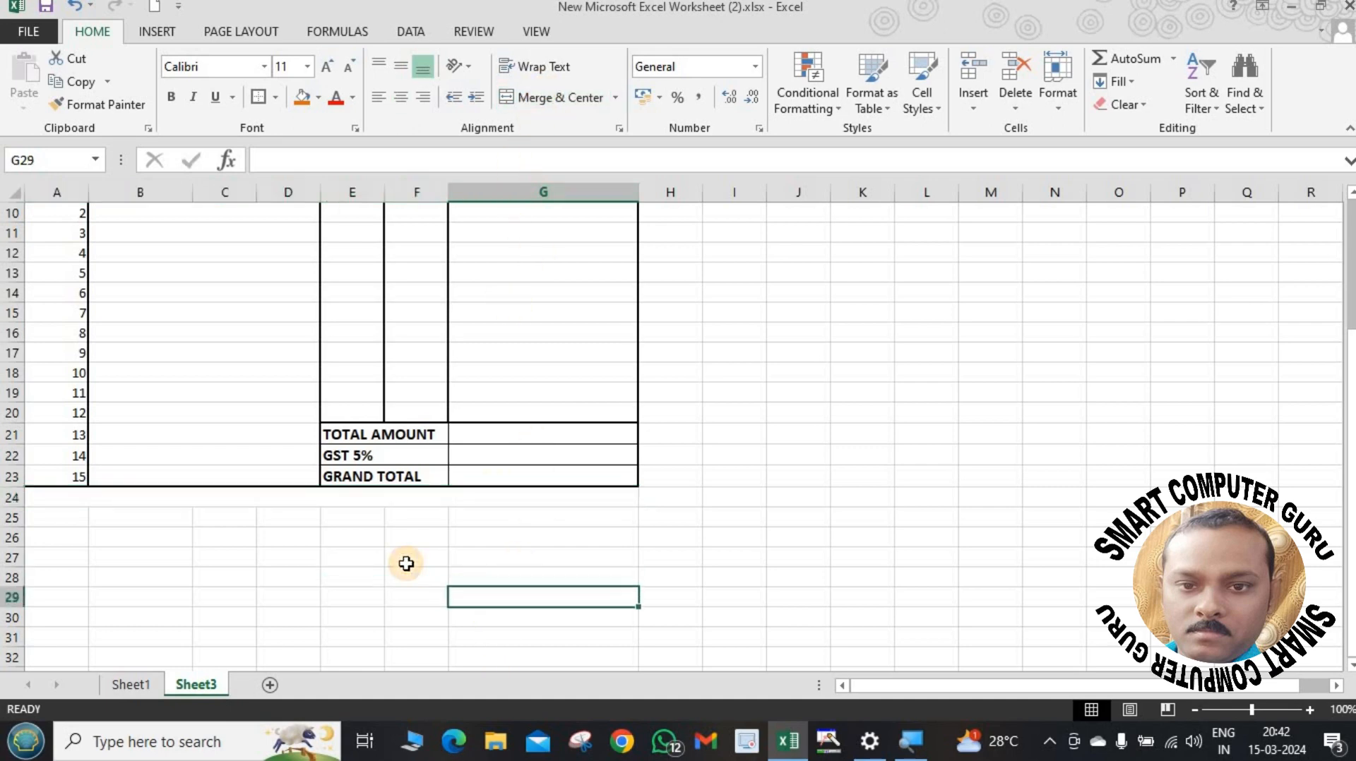
{"action": "left_click", "coordinate": [236, 499]}
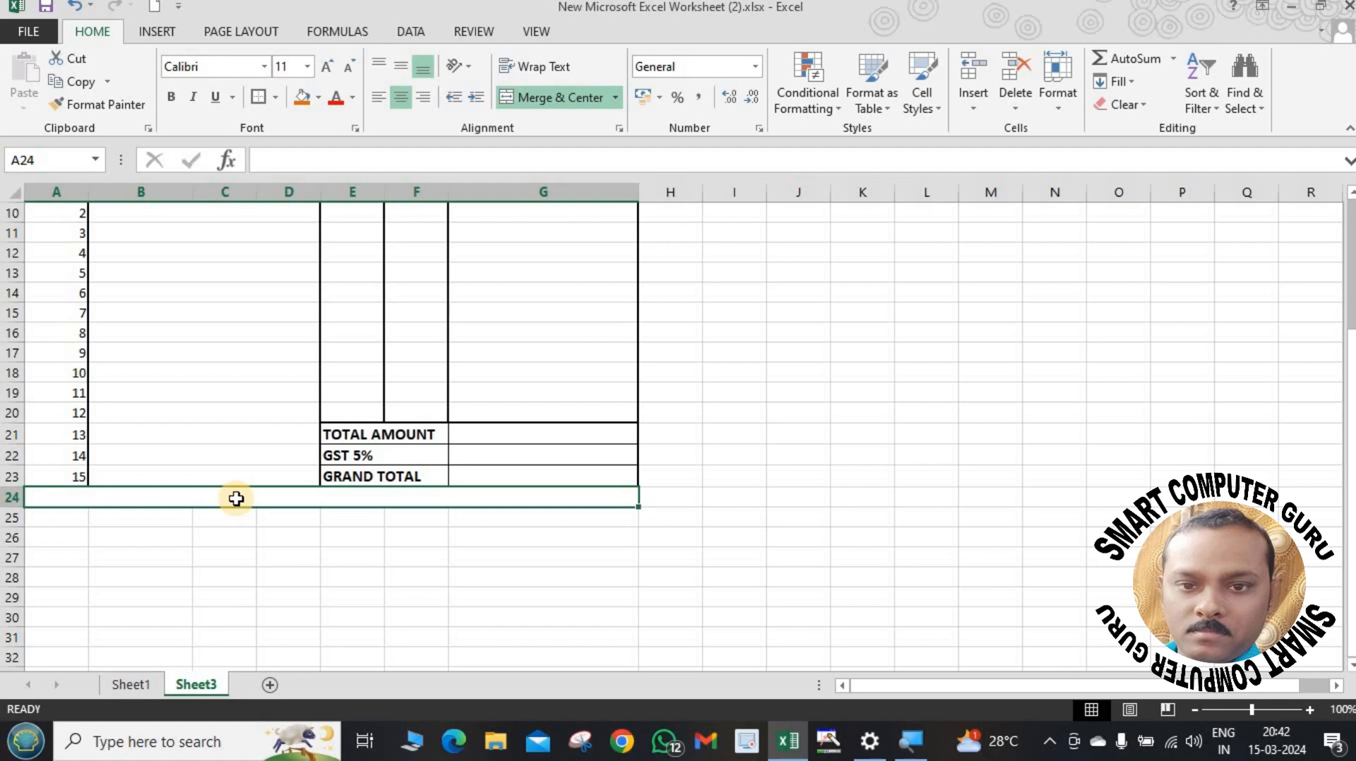
{"action": "key", "text": "ctrl+c"}
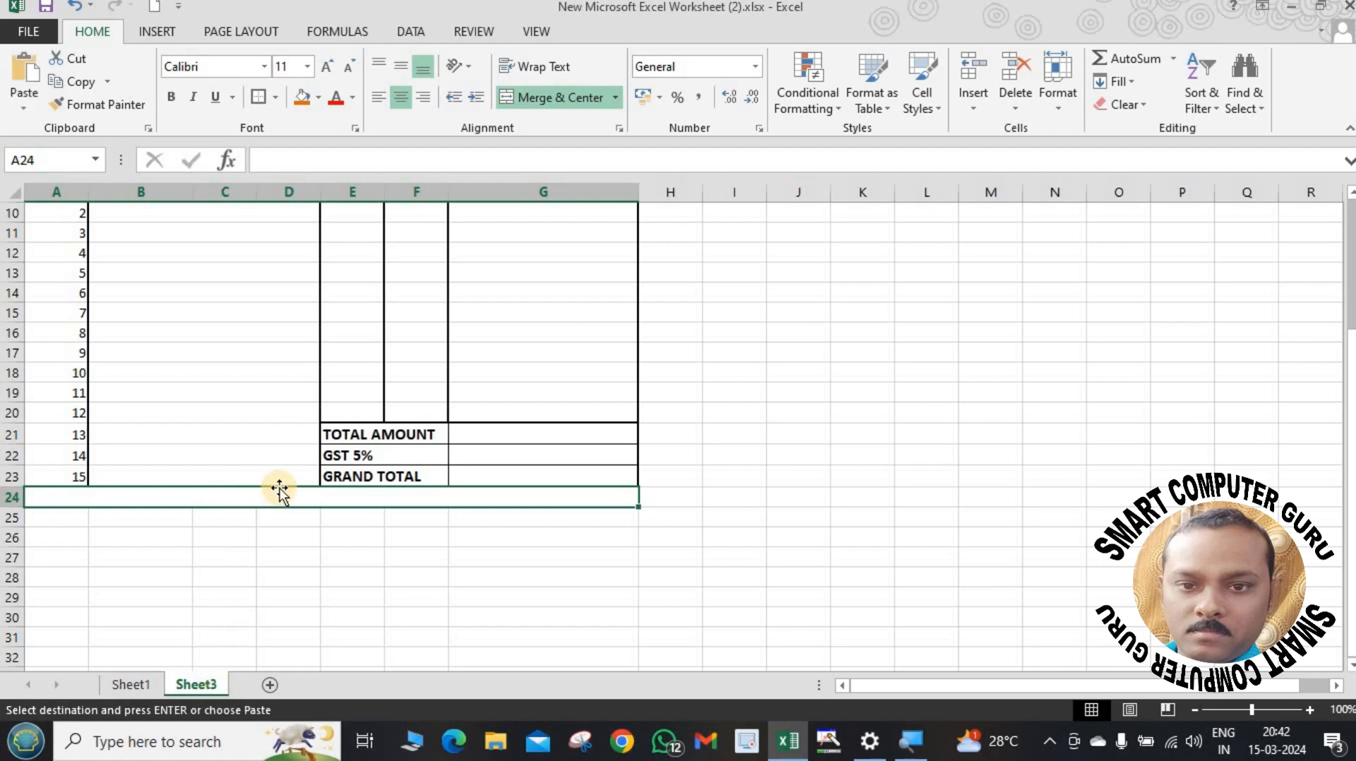
{"action": "key", "text": "ctrl+v"}
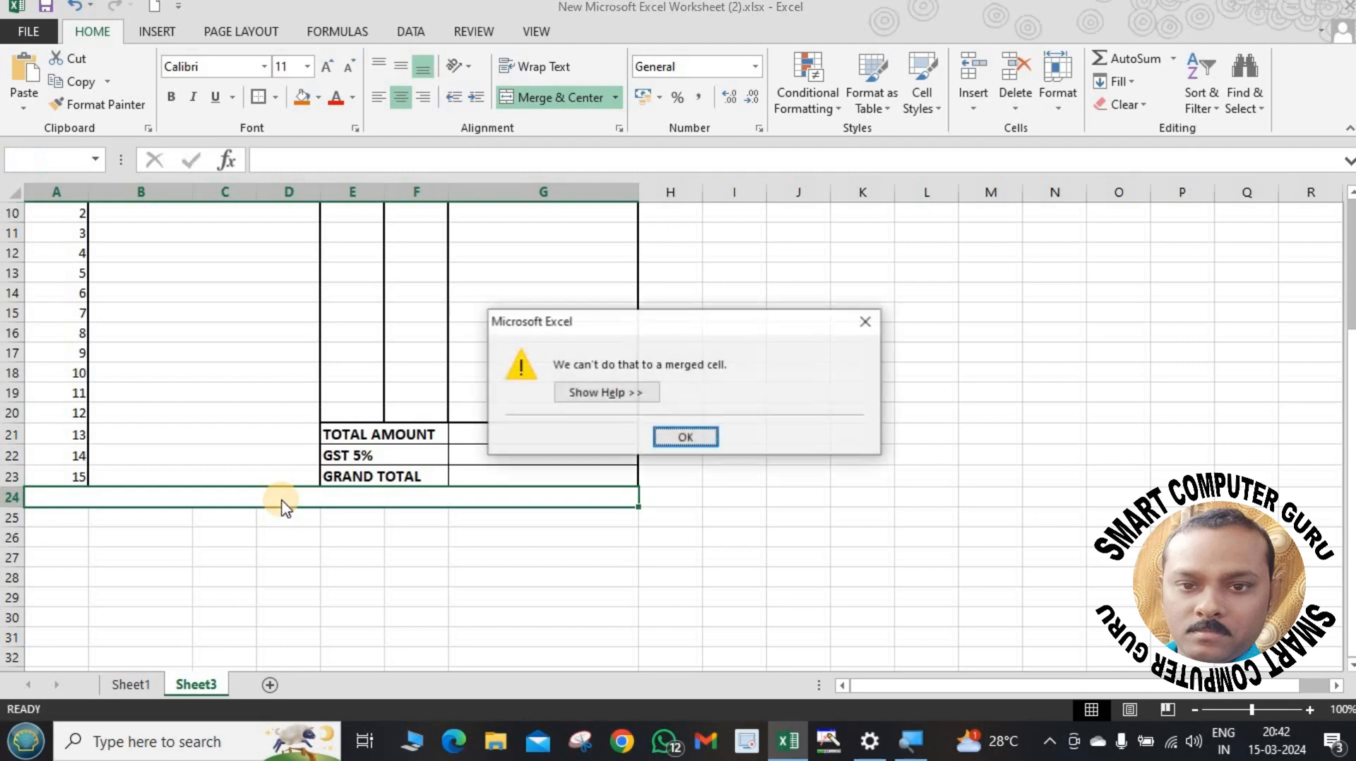
{"action": "key", "text": "Return"}
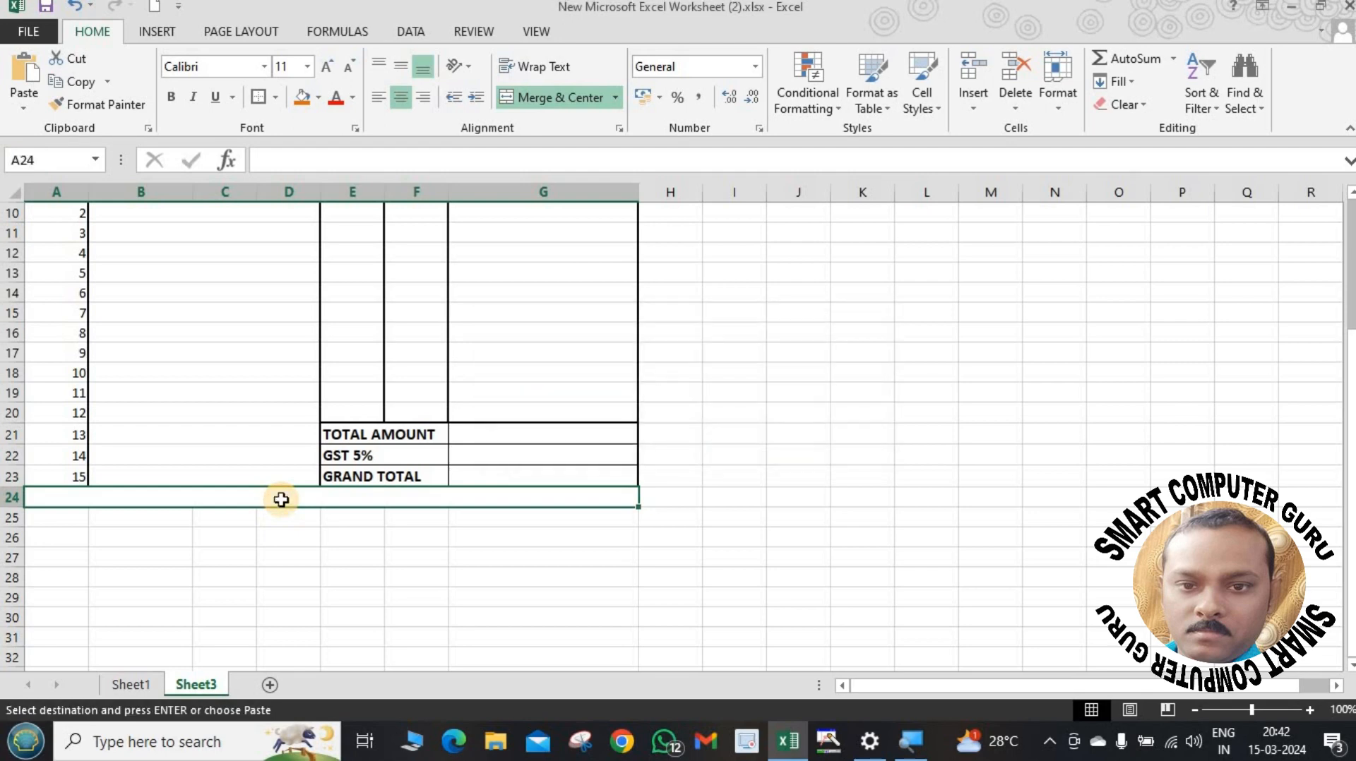
Enter the heading TERMS & CONDITIONS in cell A24.
{"action": "double_click", "coordinate": [222, 495]}
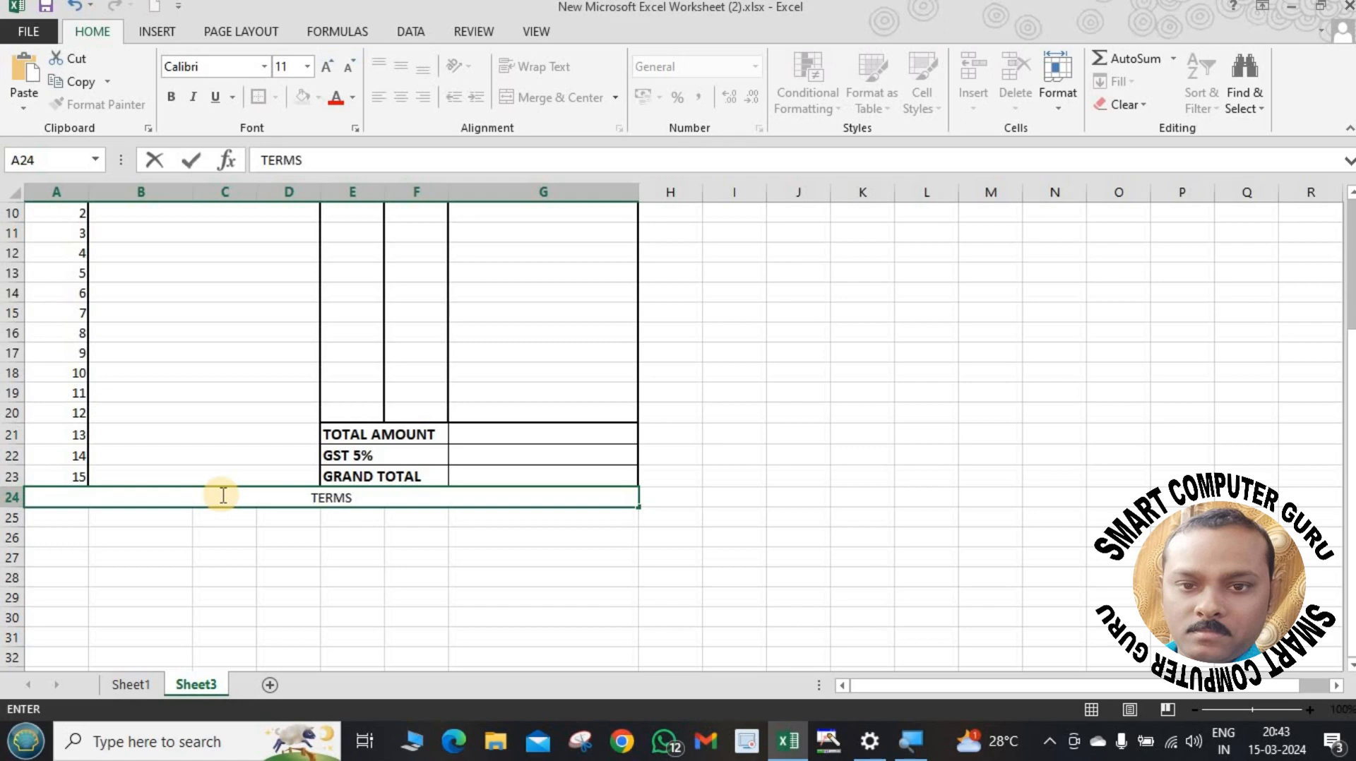
{"action": "type", "text": "TERMS & CON"}
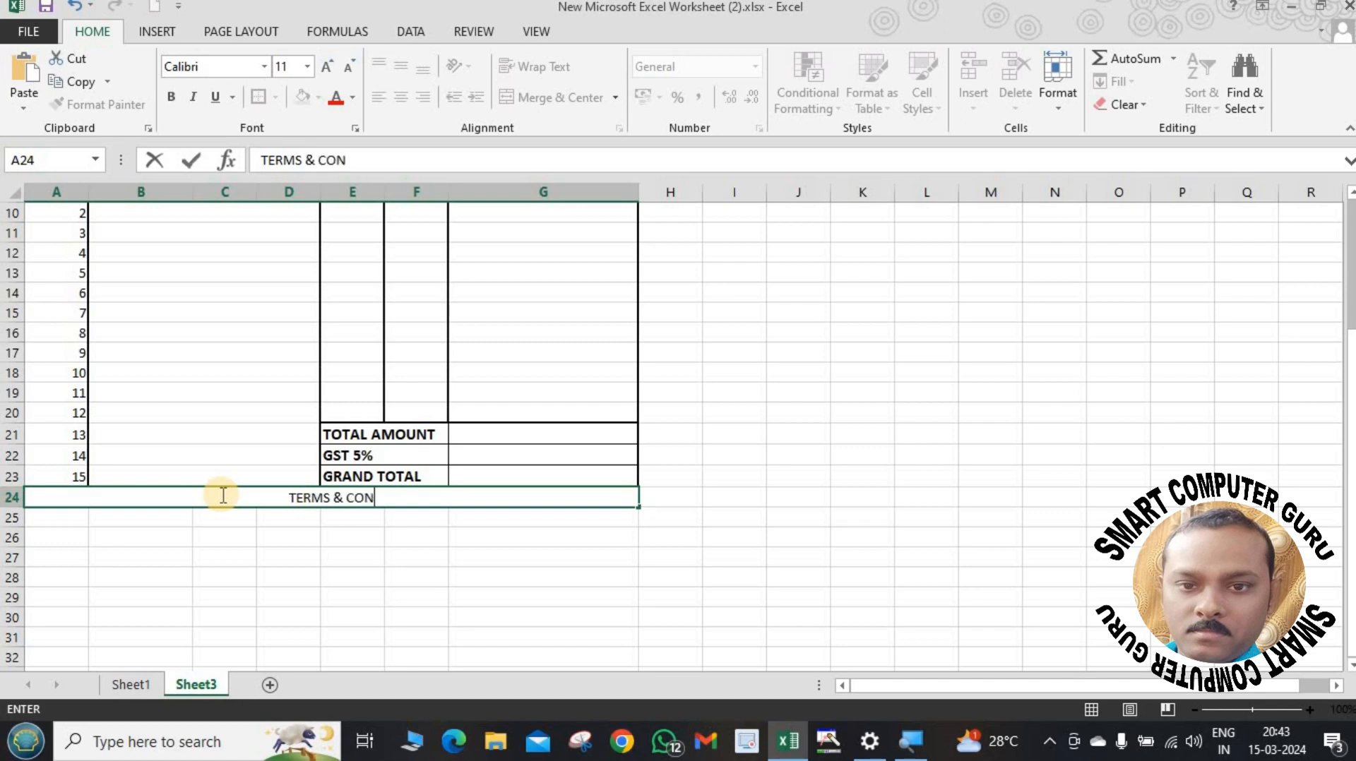
{"action": "type", "text": "DITIONAL"}
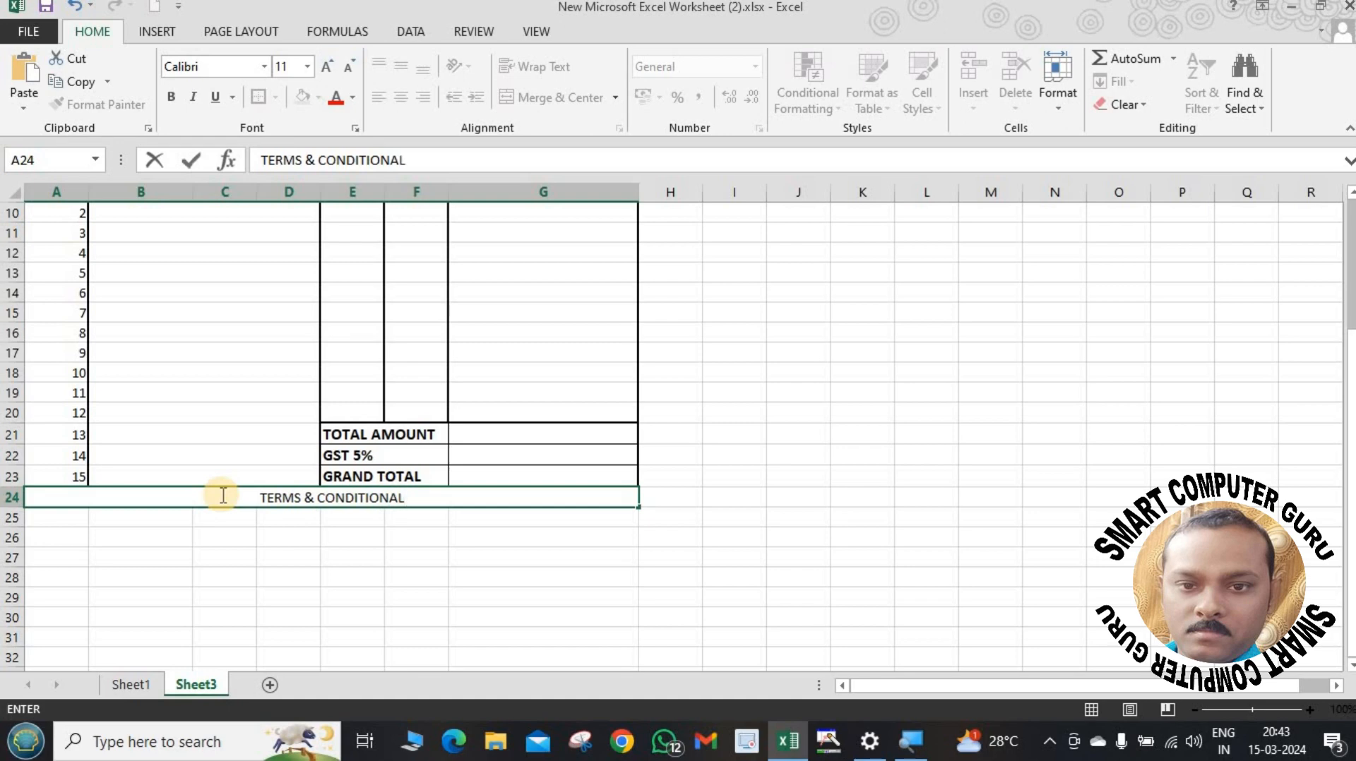
{"action": "left_click", "coordinate": [413, 495]}
{"action": "key", "text": "BackSpace"}
{"action": "key", "text": "BackSpace"}
{"action": "key", "text": "BackSpace"}
{"action": "key", "text": "BackSpace"}
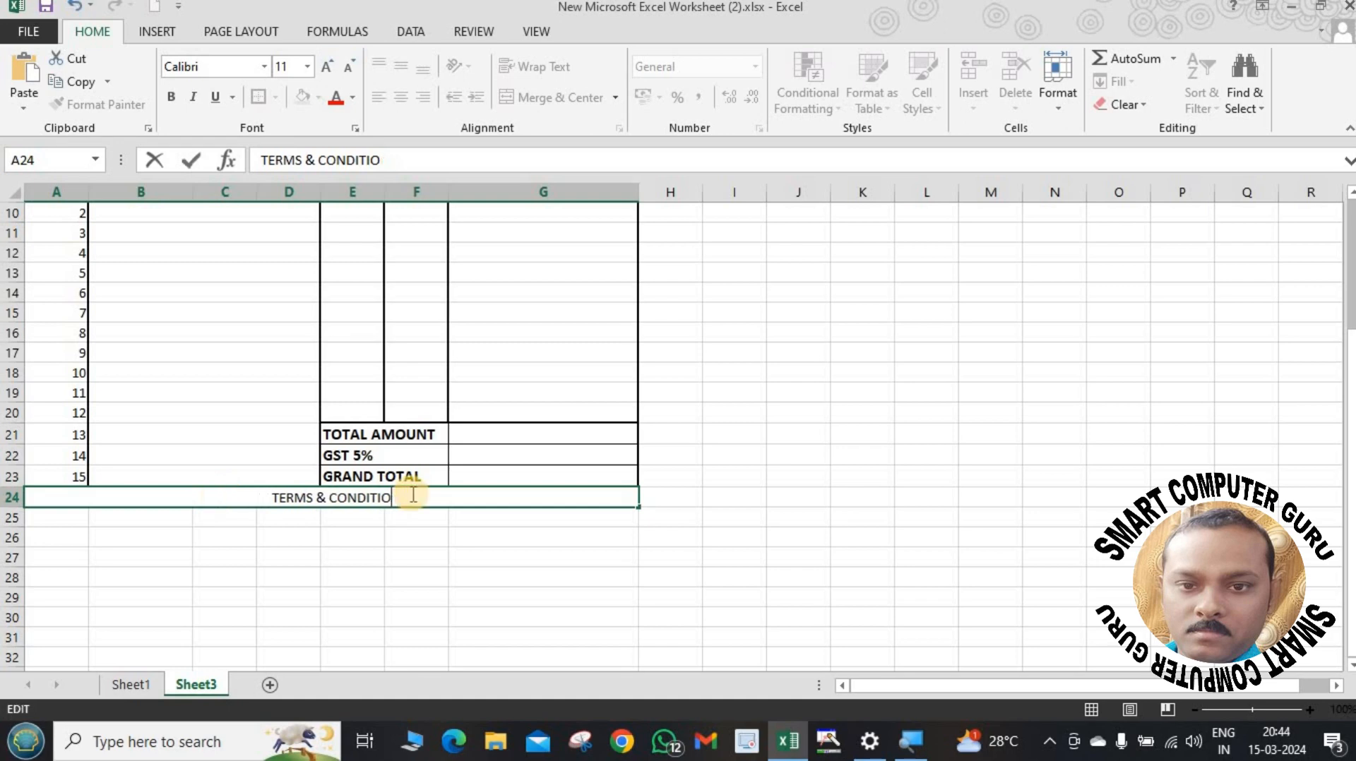
{"action": "type", "text": "ONS"}
{"action": "left_click", "coordinate": [421, 541]}
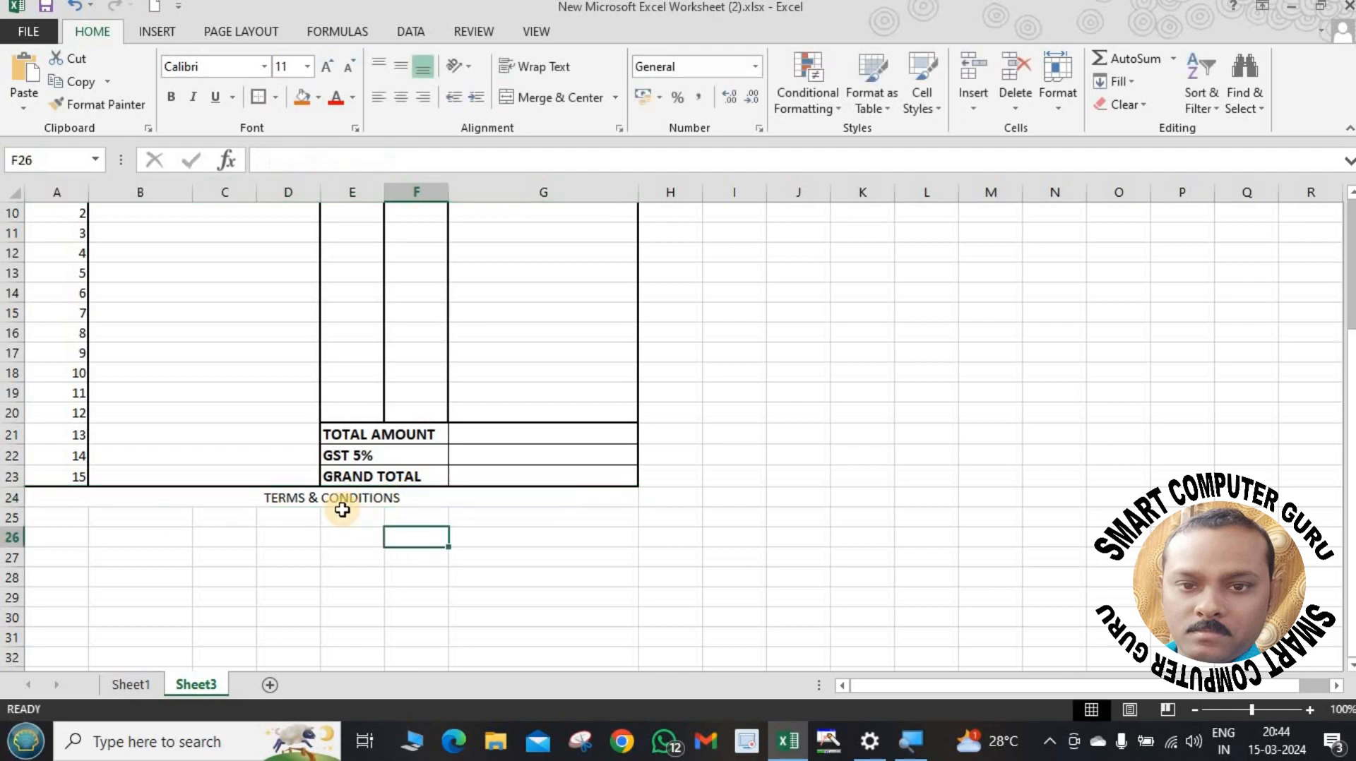
Make the TERMS & CONDITIONS heading bold and left-align it.
{"action": "left_click", "coordinate": [342, 504]}
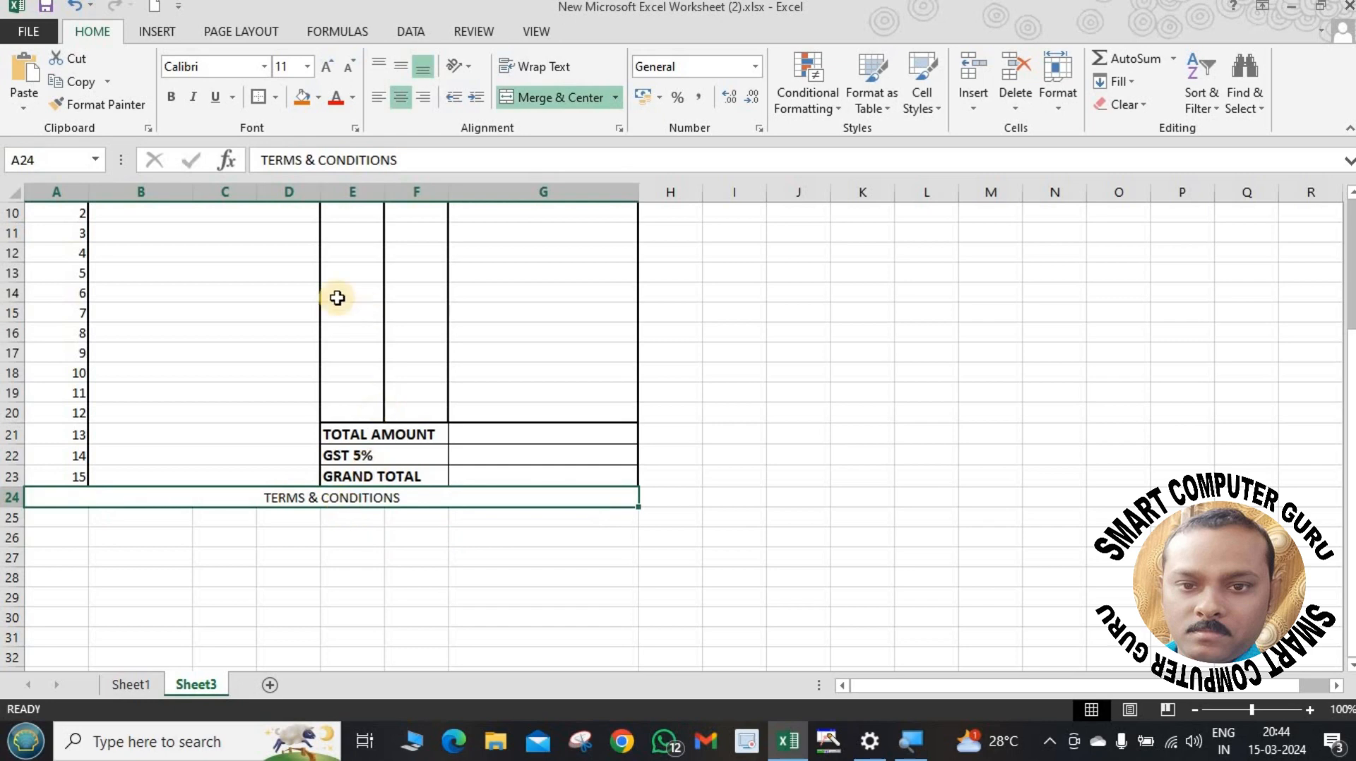
{"action": "left_click", "coordinate": [172, 98]}
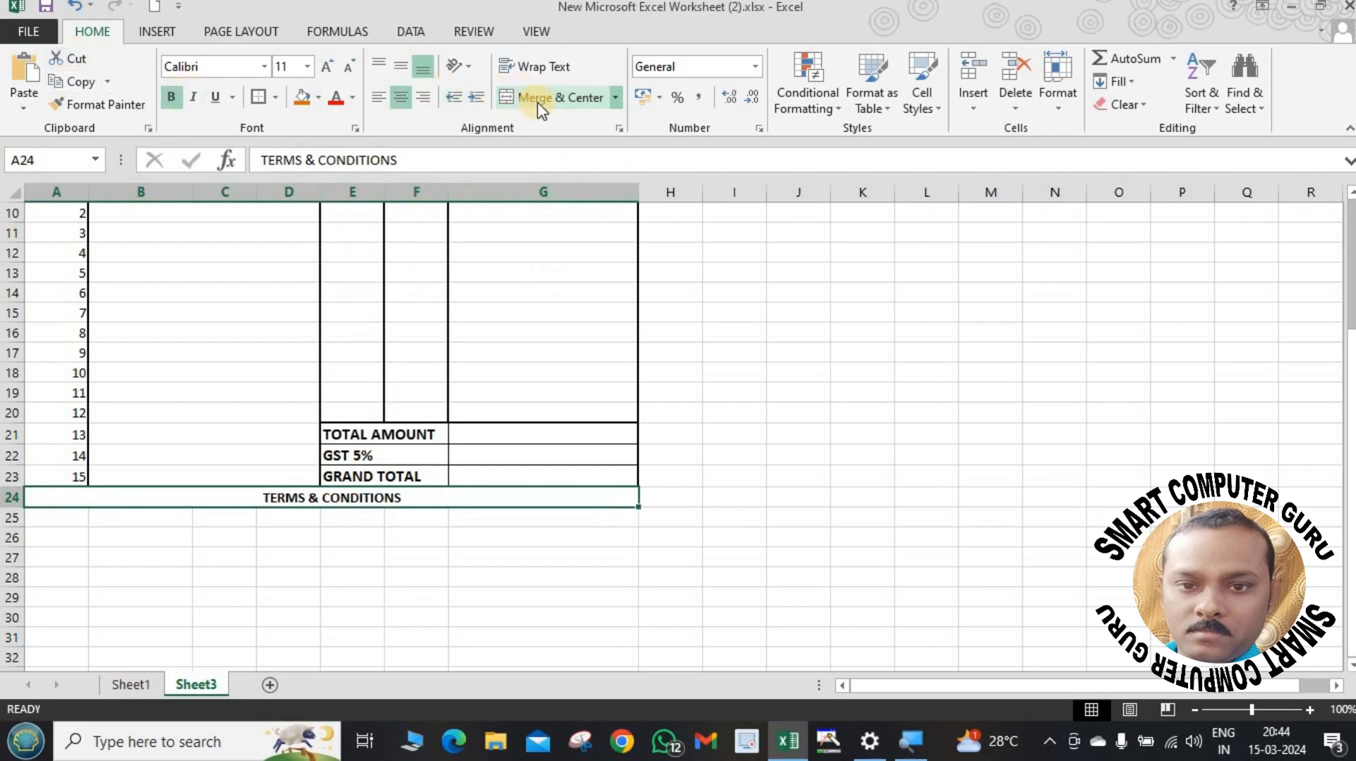
{"action": "left_click", "coordinate": [379, 98]}
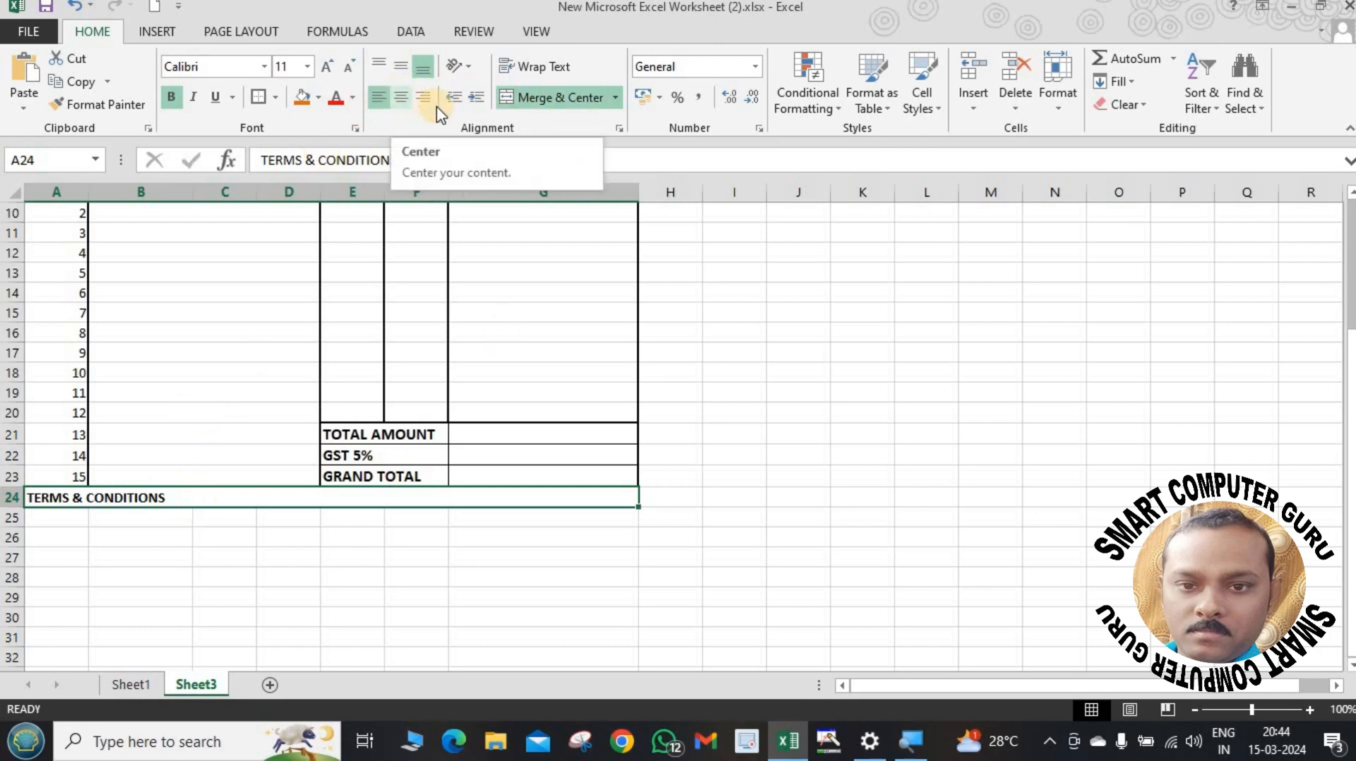
Unmerge A24:G24 and merge and center only A24:F24 for the TERMS & CONDITIONS heading.
{"action": "left_click", "coordinate": [553, 100]}
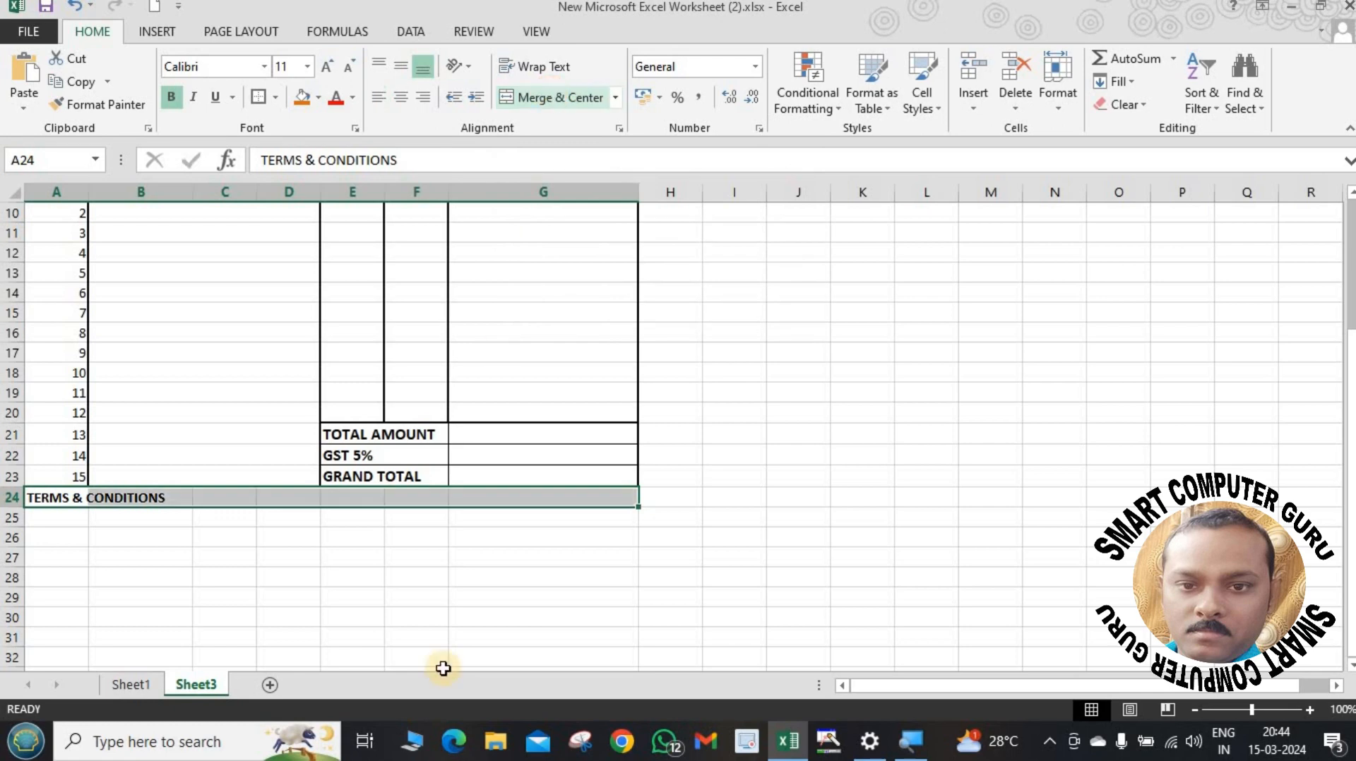
{"action": "left_click", "coordinate": [414, 596]}
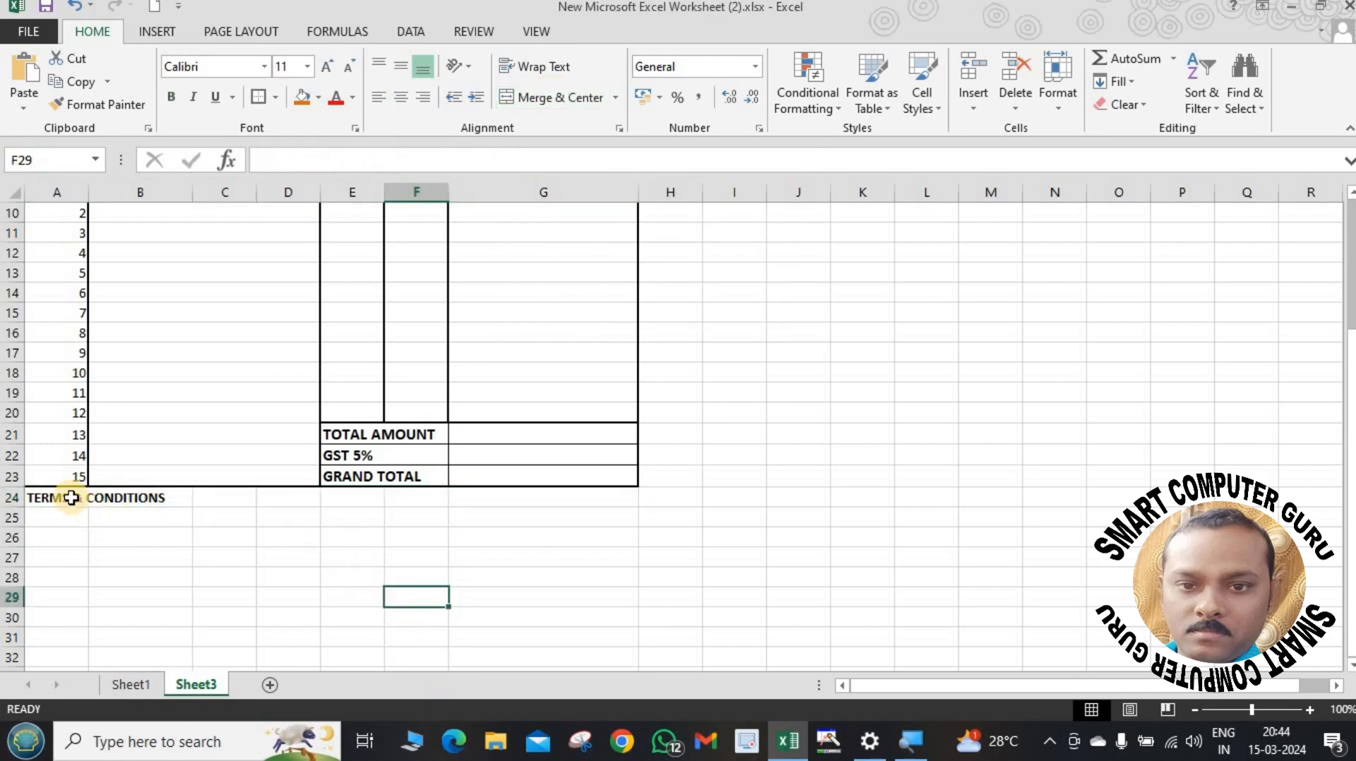
{"action": "mouse_move", "coordinate": [70, 497]}
{"action": "left_mouse_down"}
{"action": "mouse_move", "coordinate": [372, 511]}
{"action": "mouse_move", "coordinate": [402, 500]}
{"action": "left_mouse_up"}
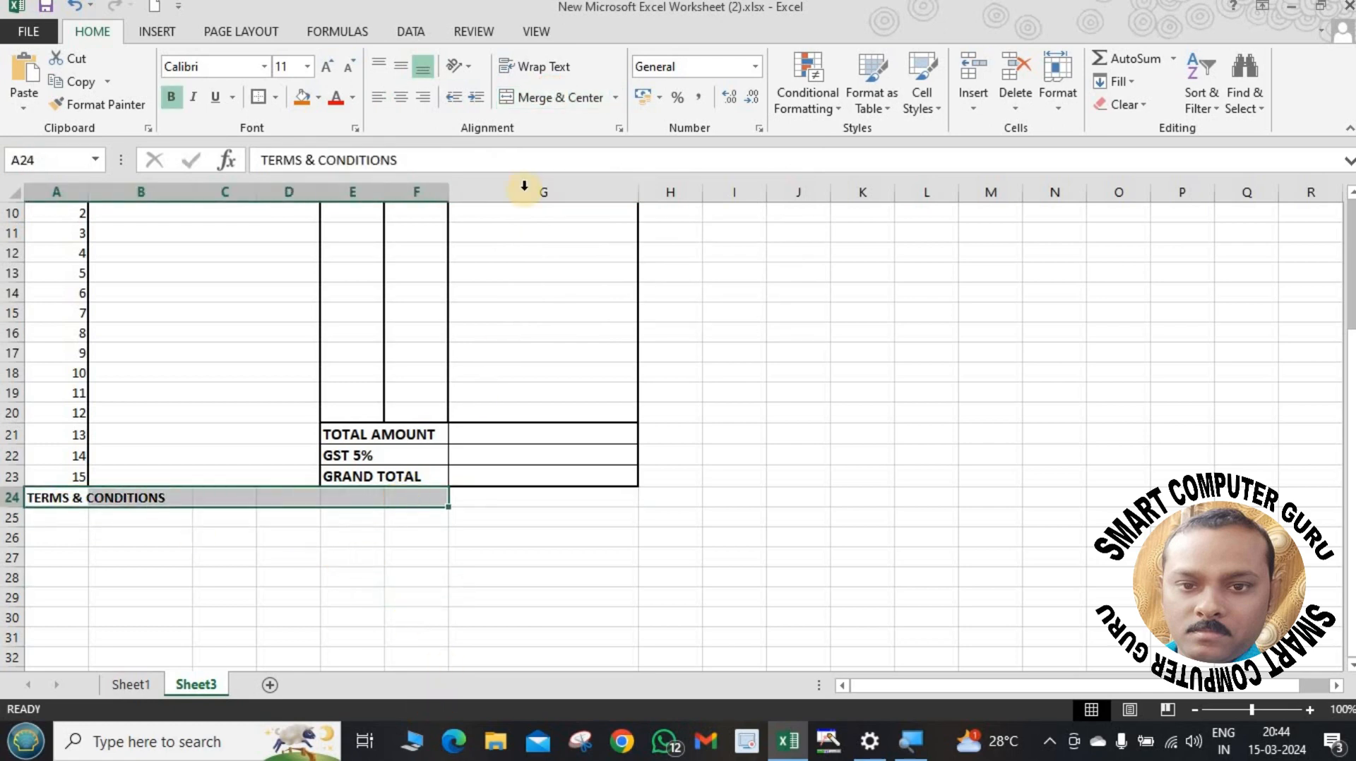
{"action": "left_click", "coordinate": [553, 100]}
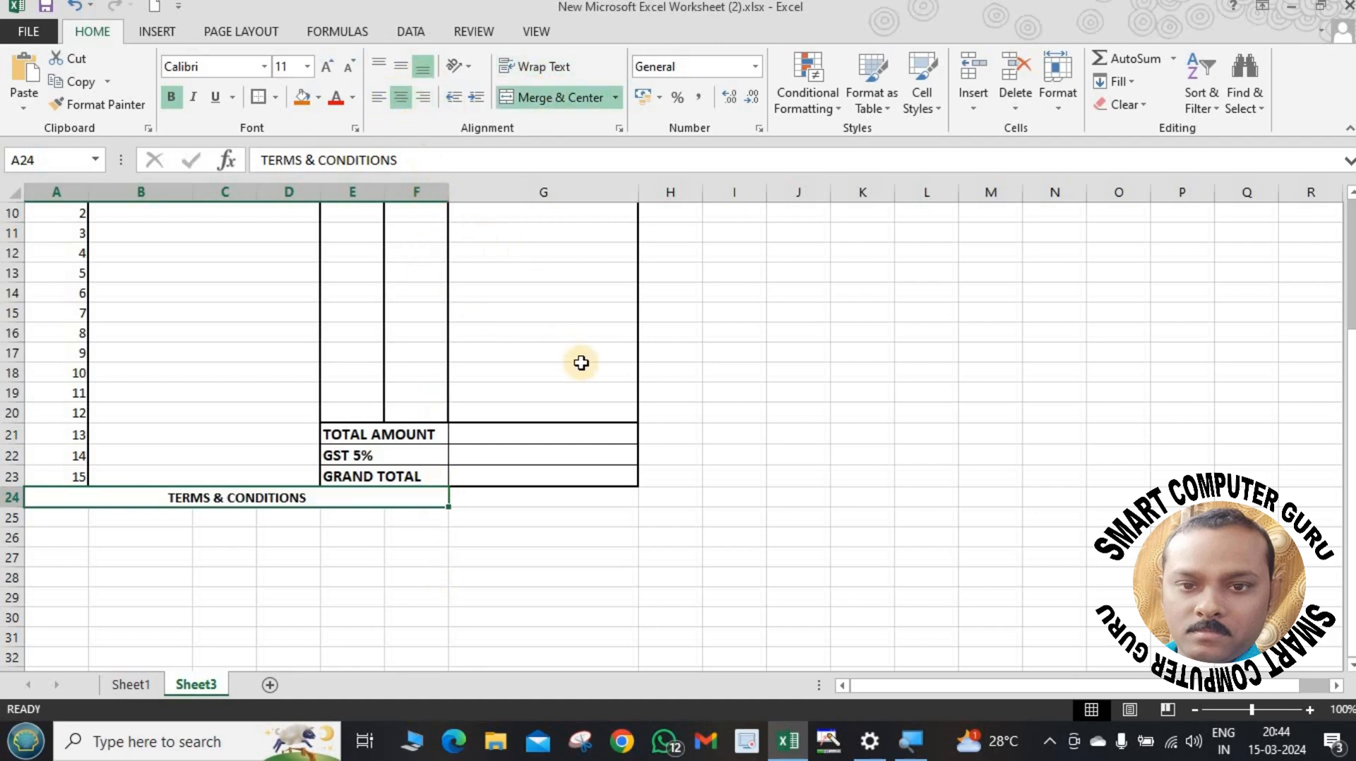
{"action": "left_click", "coordinate": [692, 381]}
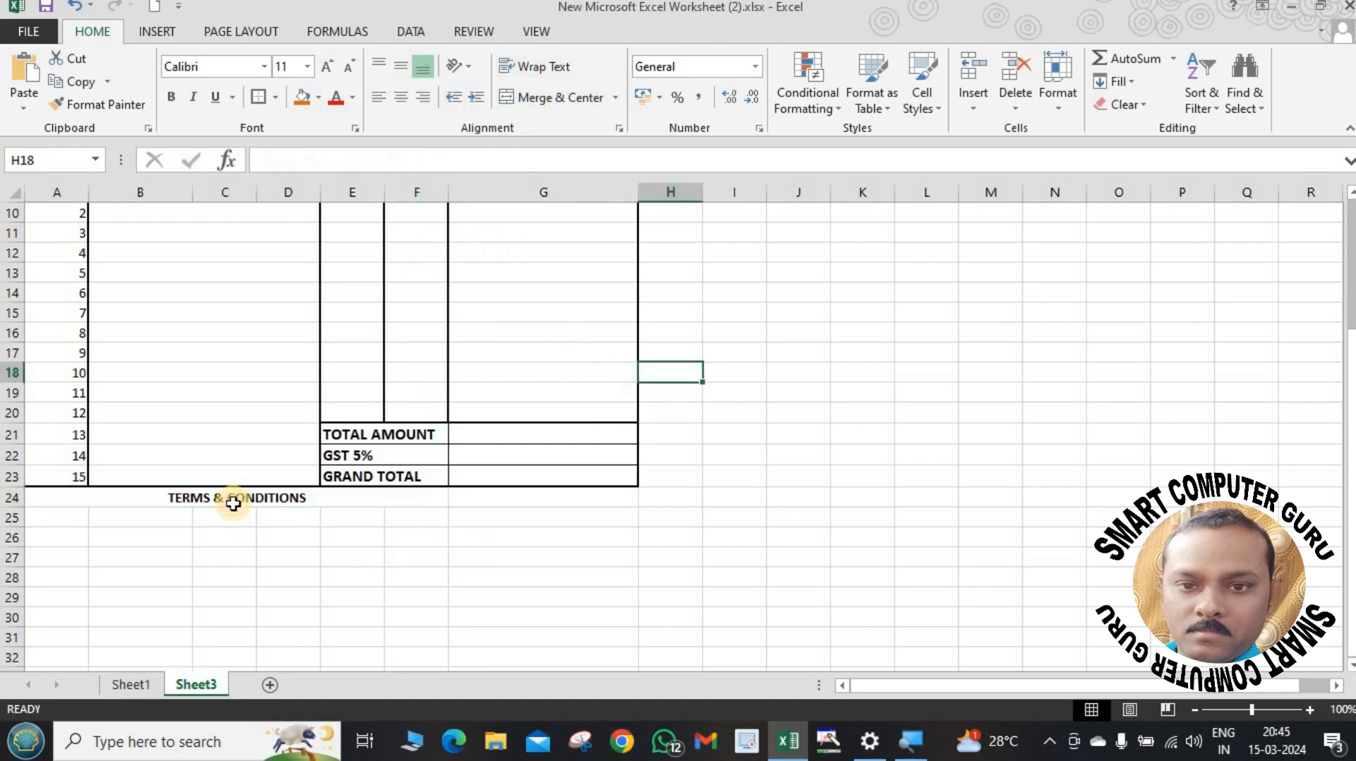
Put a thick box border around the TERMS & CONDITIONS cell A24:F24 and increase its font size to 12.
{"action": "left_click", "coordinate": [230, 501]}
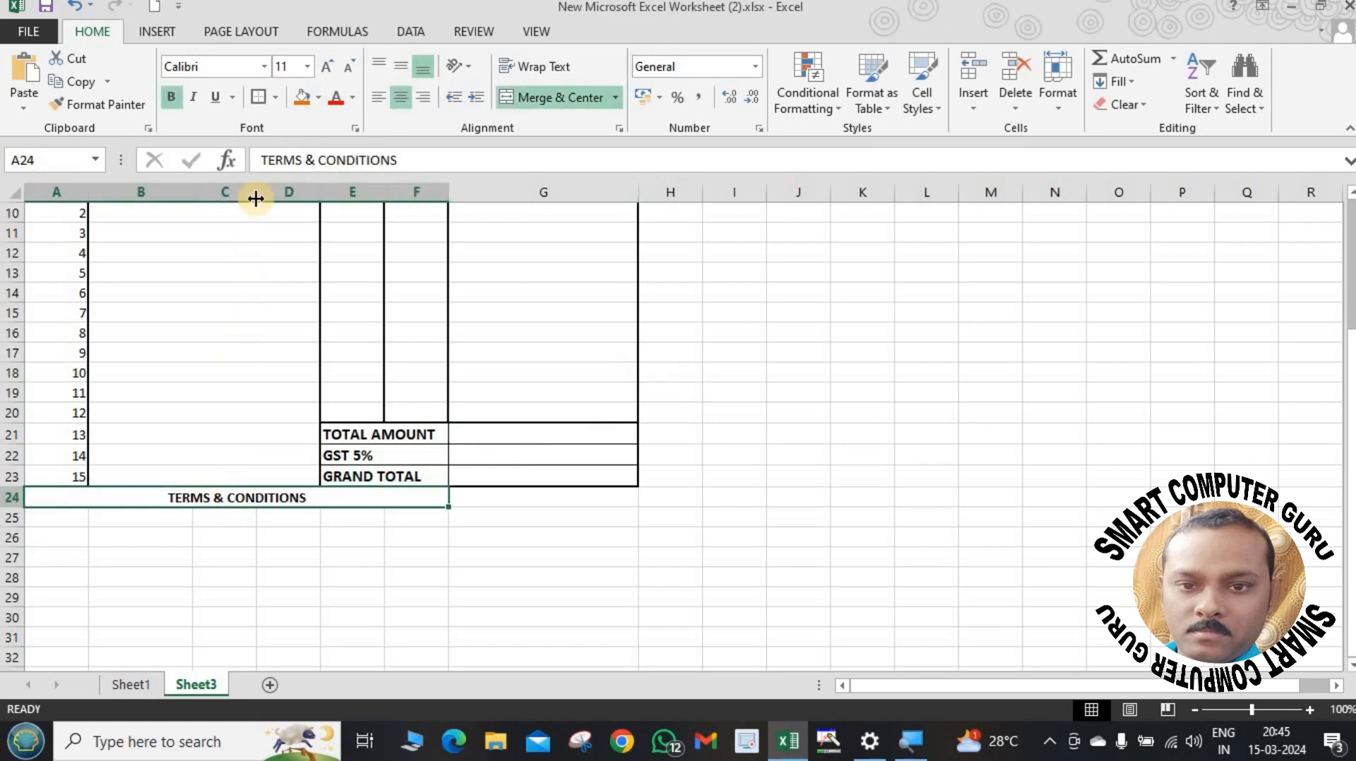
{"action": "left_click", "coordinate": [259, 101]}
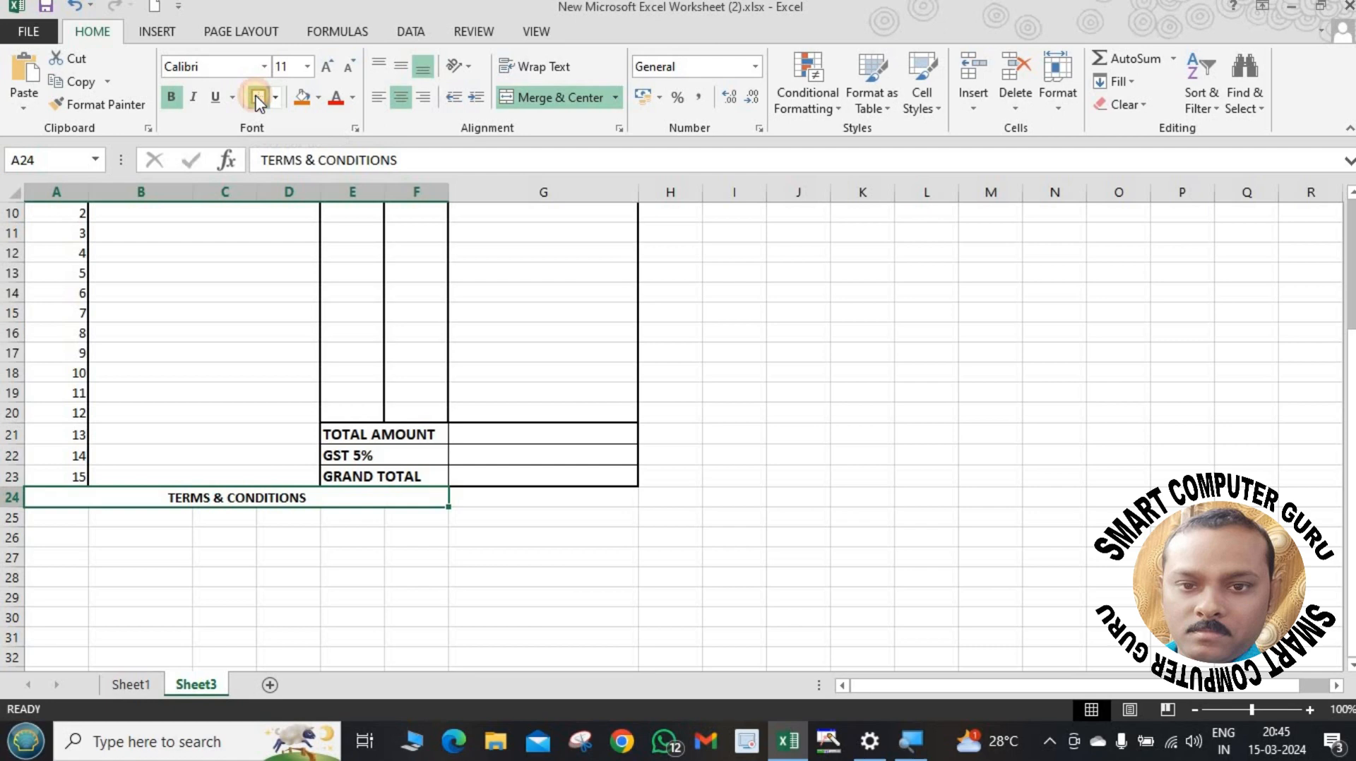
{"action": "left_click", "coordinate": [260, 311]}
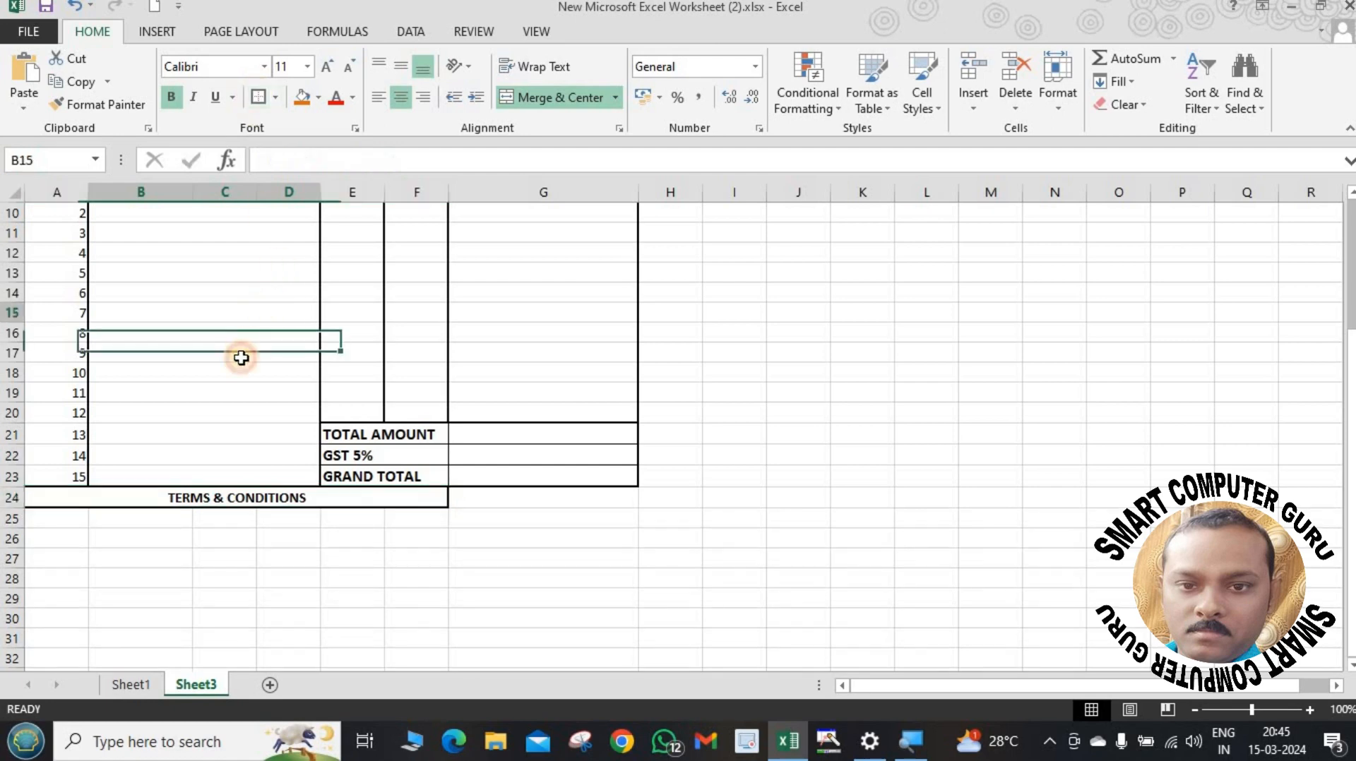
{"action": "left_click", "coordinate": [275, 502]}
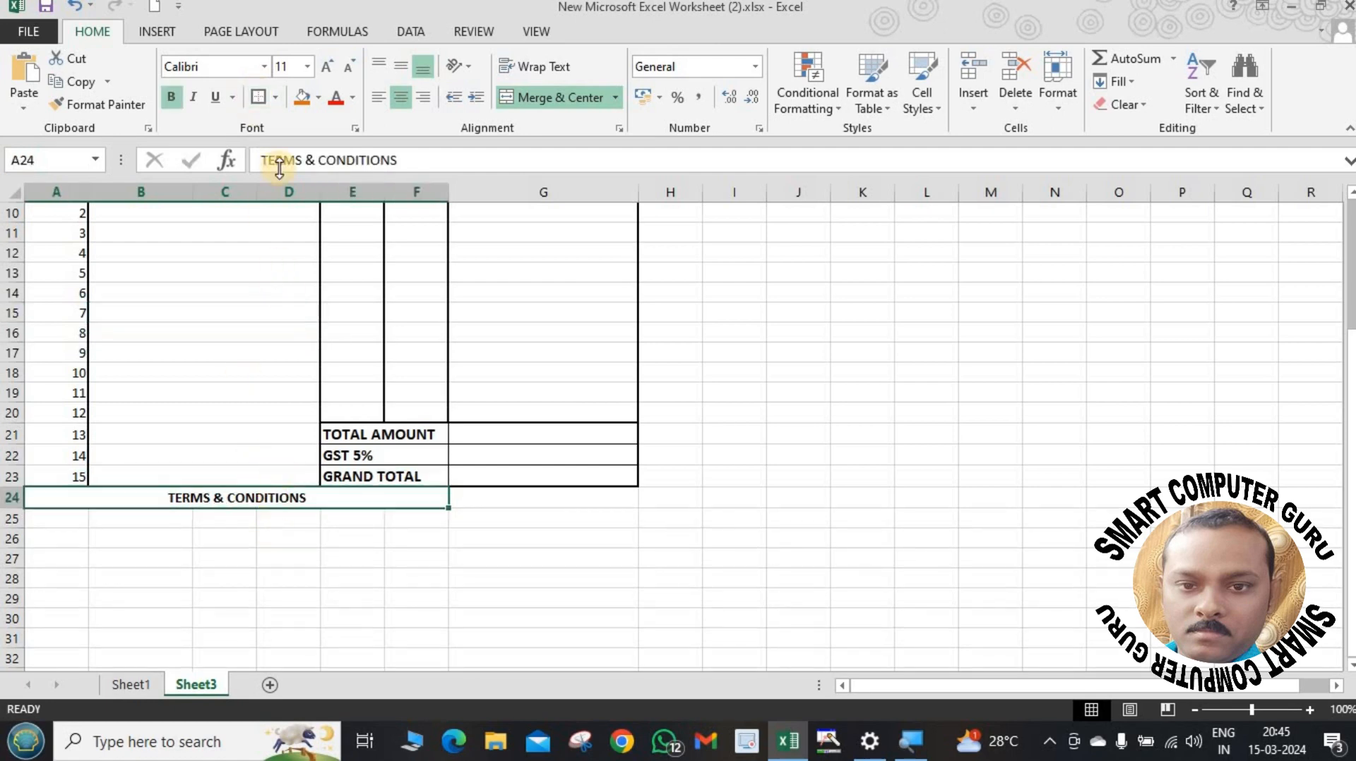
{"action": "left_click", "coordinate": [328, 67]}
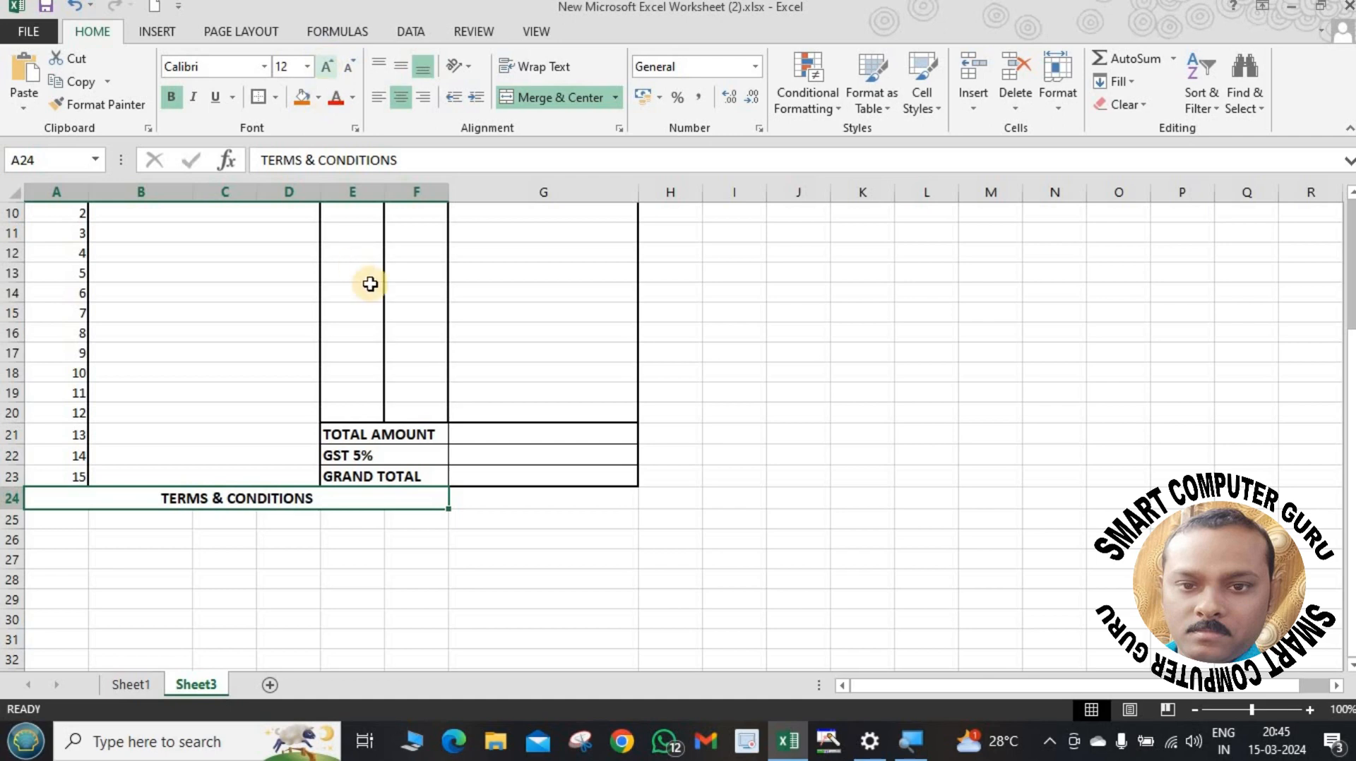
{"action": "left_click", "coordinate": [473, 379]}
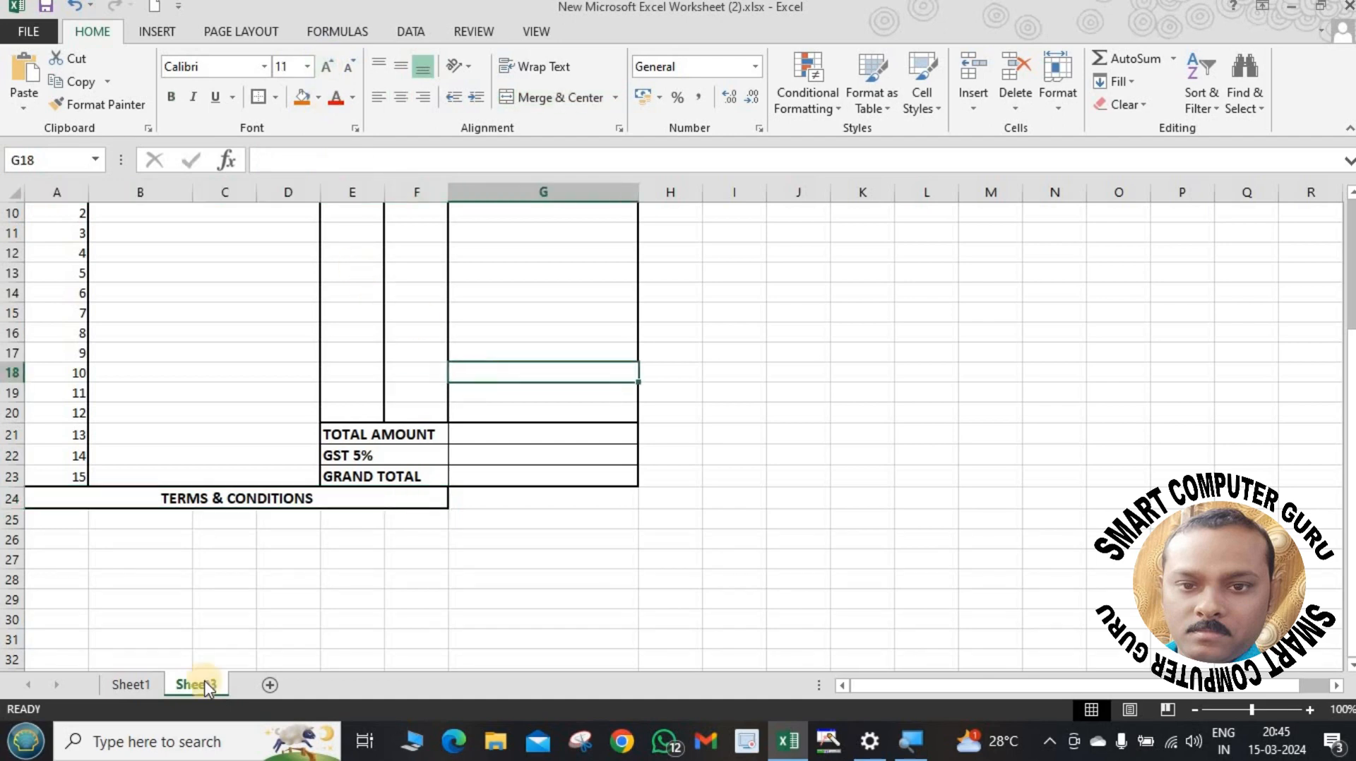
Put a thick box border around cell G24 beside the TERMS & CONDITIONS heading.
{"action": "left_click", "coordinate": [473, 497]}
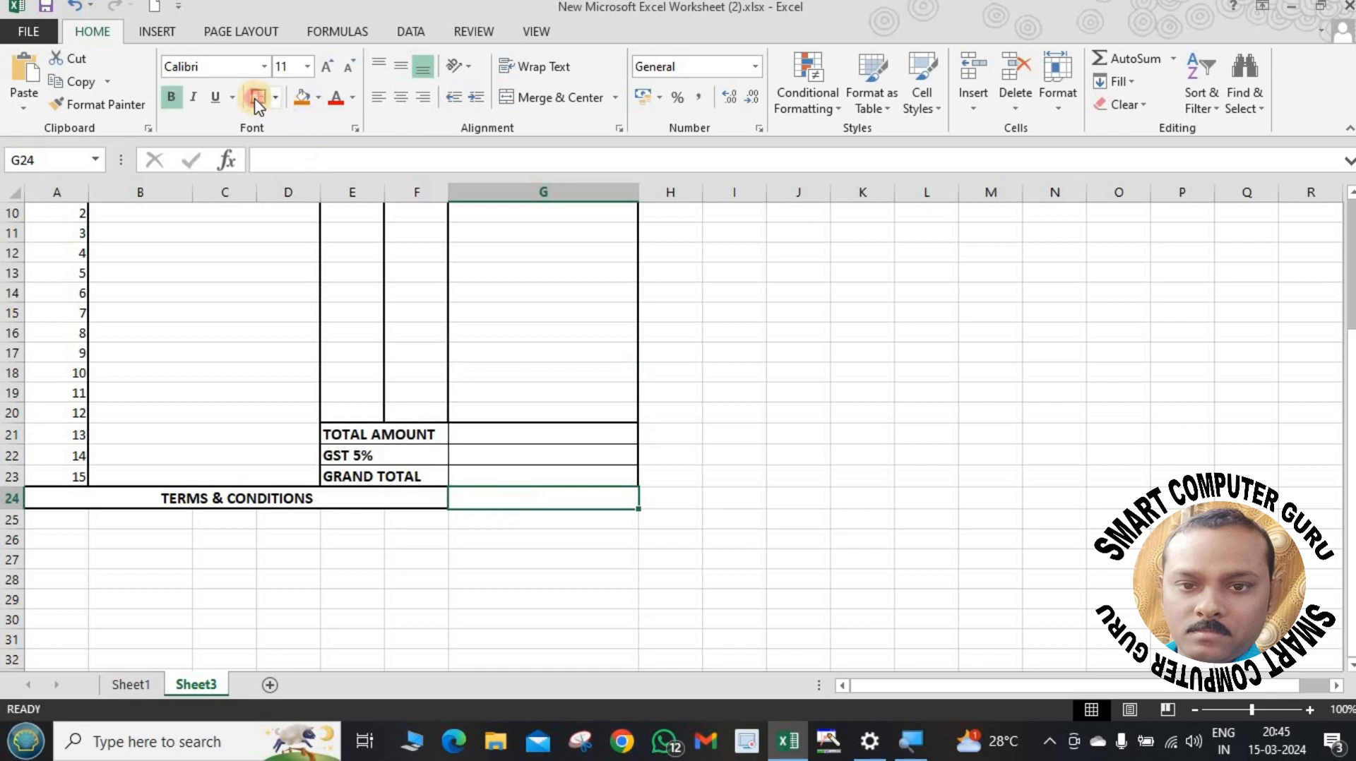
{"action": "left_click", "coordinate": [502, 310]}
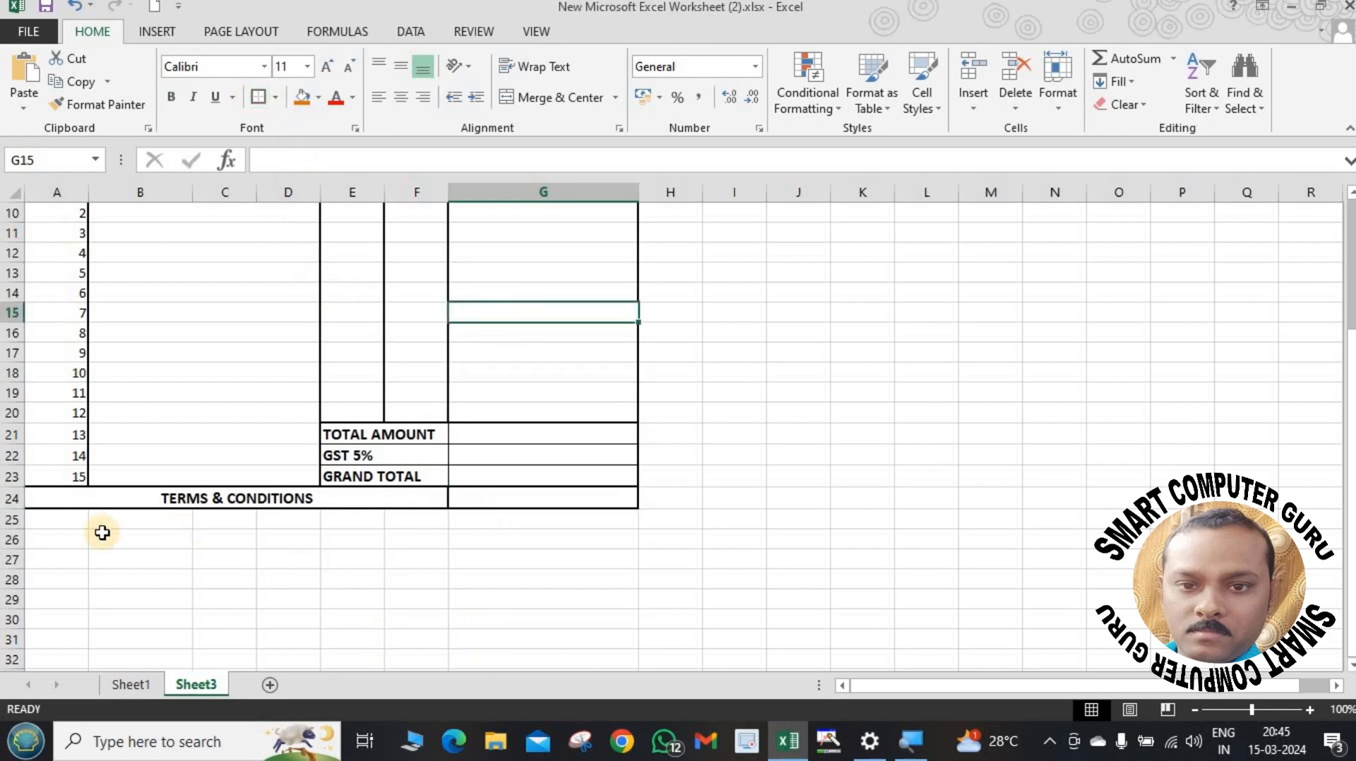
Merge and center cells A25:F25 below the TERMS & CONDITIONS heading.
{"action": "left_click", "coordinate": [66, 515]}
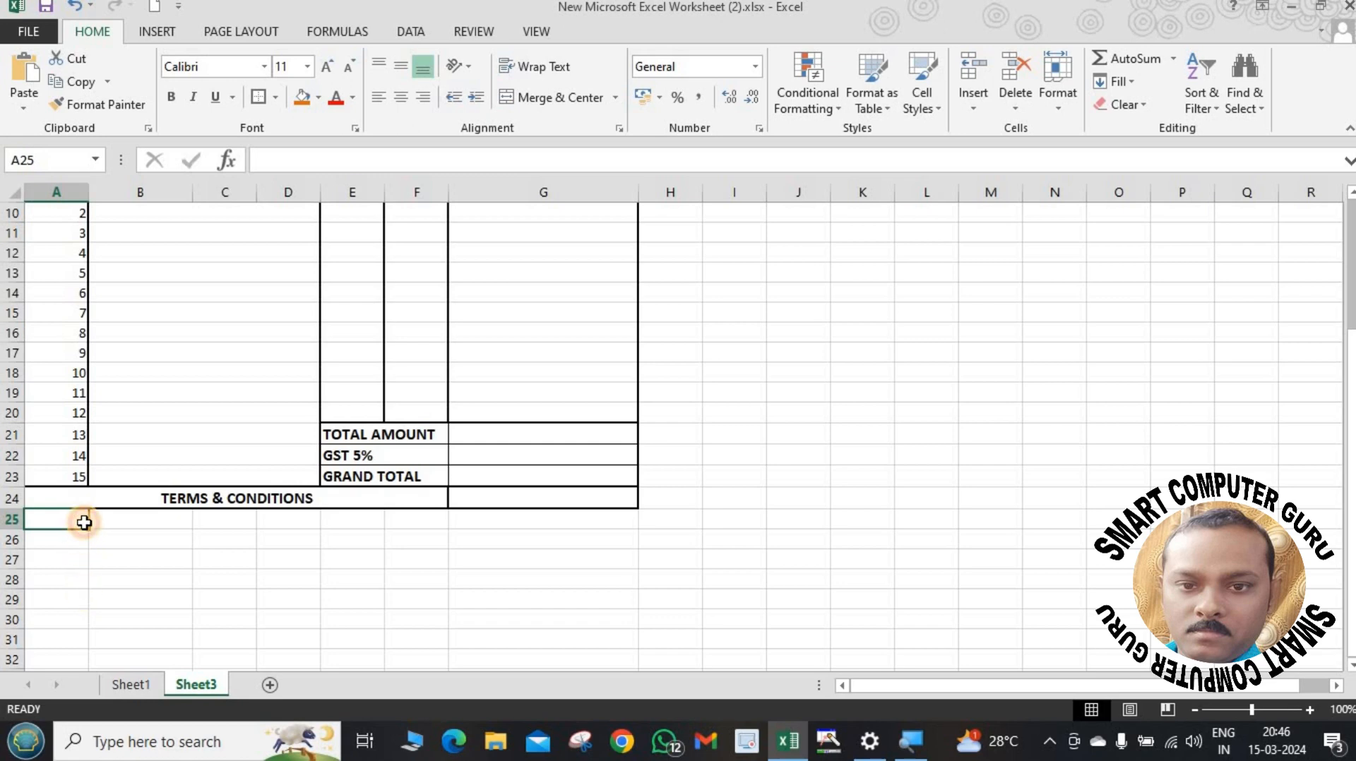
{"action": "left_click_drag", "start_coordinate": [84, 523], "coordinate": [388, 521]}
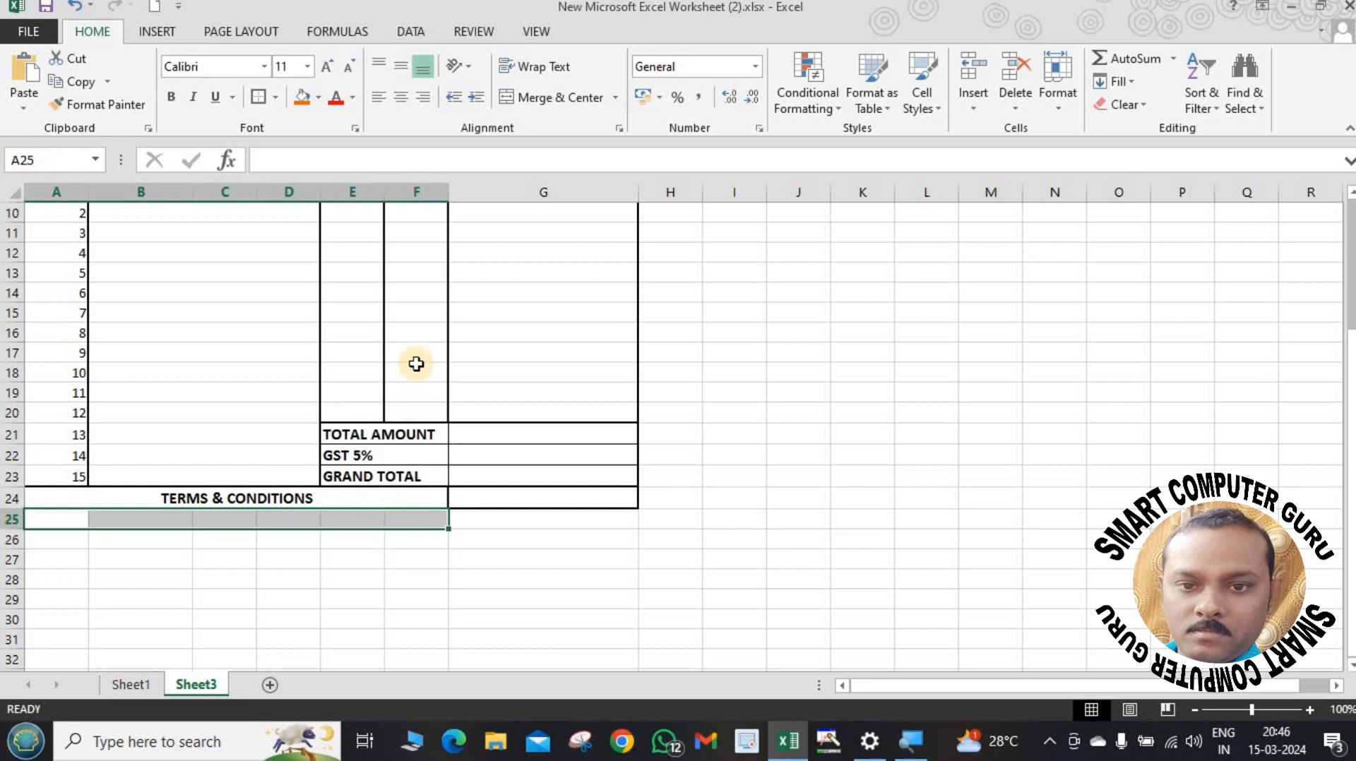
{"action": "left_click", "coordinate": [553, 98]}
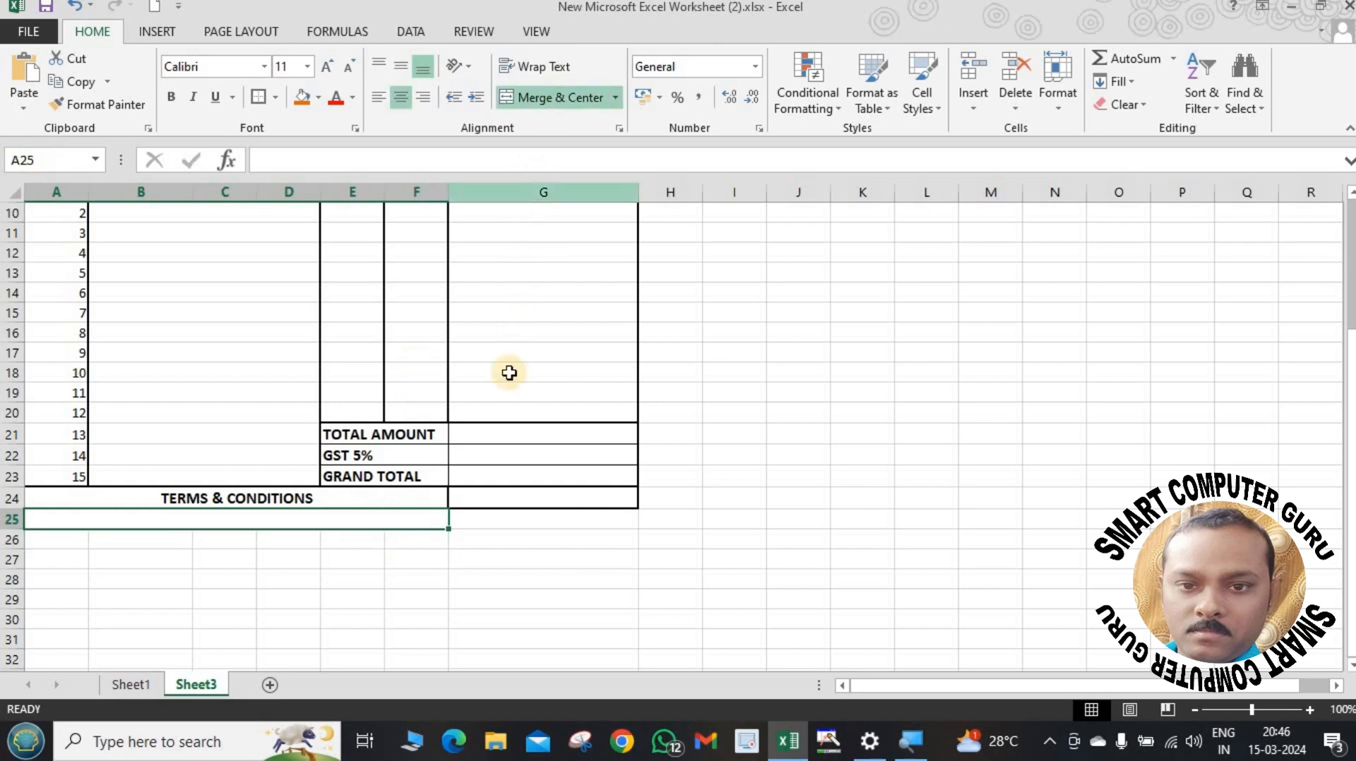
{"action": "left_click", "coordinate": [494, 594]}
{"action": "left_click", "coordinate": [430, 514]}
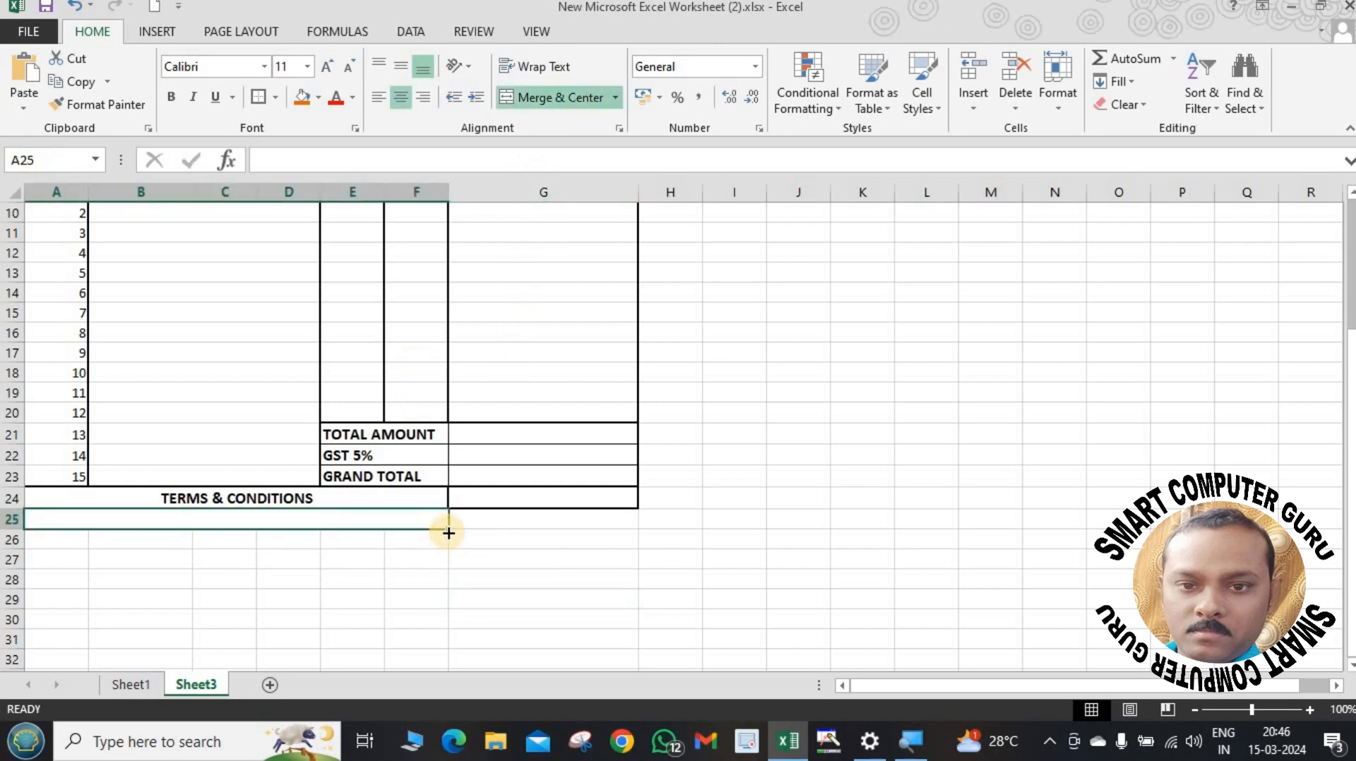
Fill the merged A25:F25 row down through row 29.
{"action": "left_click_drag", "start_coordinate": [448, 533], "coordinate": [446, 612]}
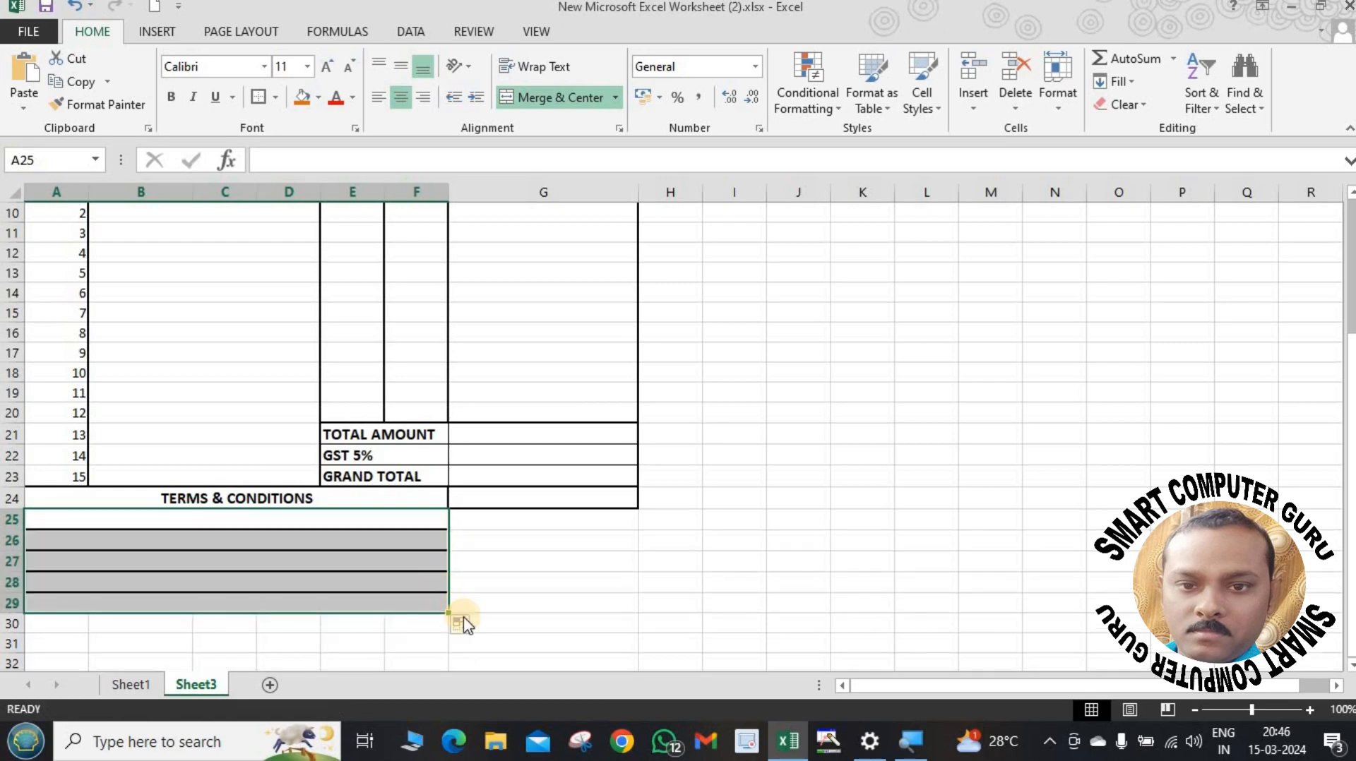
{"action": "left_click", "coordinate": [531, 581]}
{"action": "left_click", "coordinate": [344, 520]}
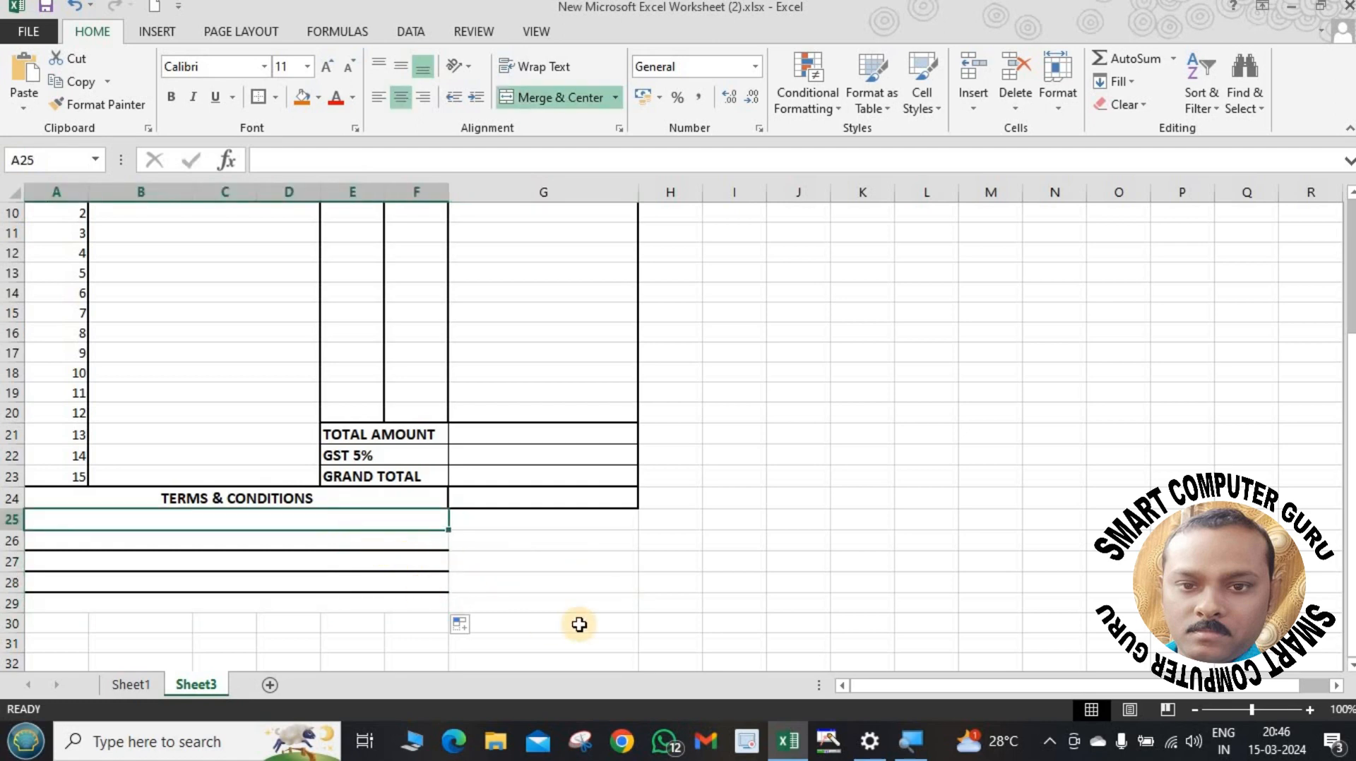
Undo the fill down to row 29, keeping only the merge of A25:F25.
{"action": "key", "text": "ctrl+z"}
{"action": "key", "text": "ctrl+z"}
{"action": "key", "text": "ctrl+z"}
{"action": "key", "text": "ctrl+z"}
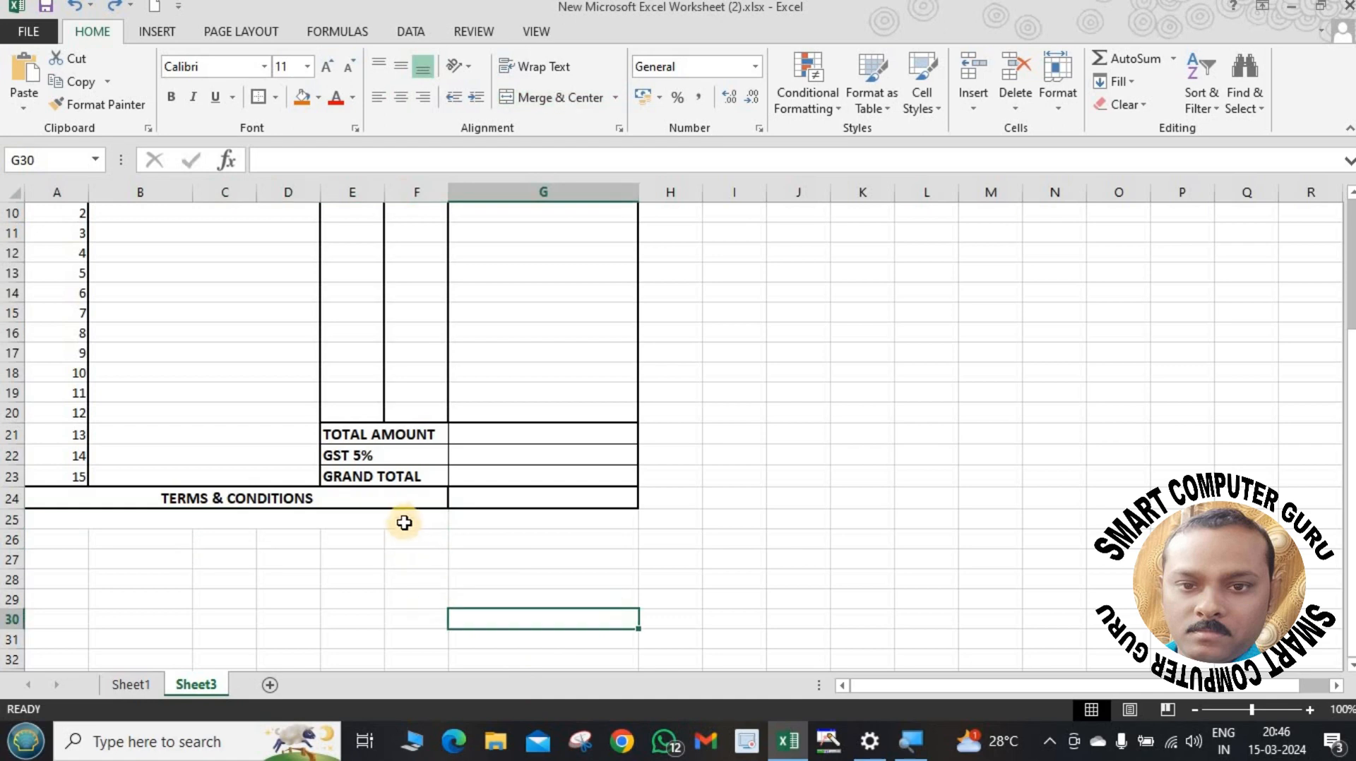
{"action": "key", "text": "ctrl+y"}
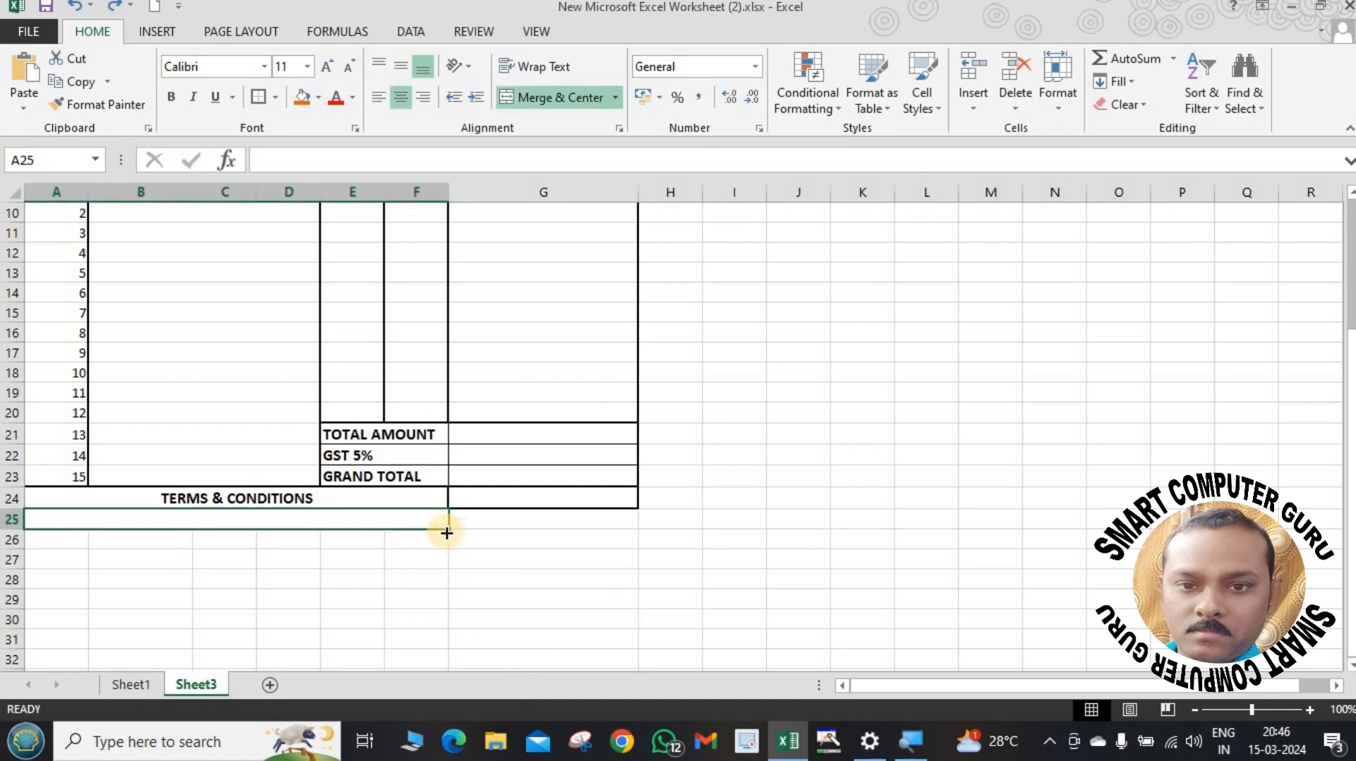
Copy the merged A25:F25 row down through row 29 again and remove all borders from the block.
{"action": "left_click_drag", "start_coordinate": [447, 533], "coordinate": [452, 607]}
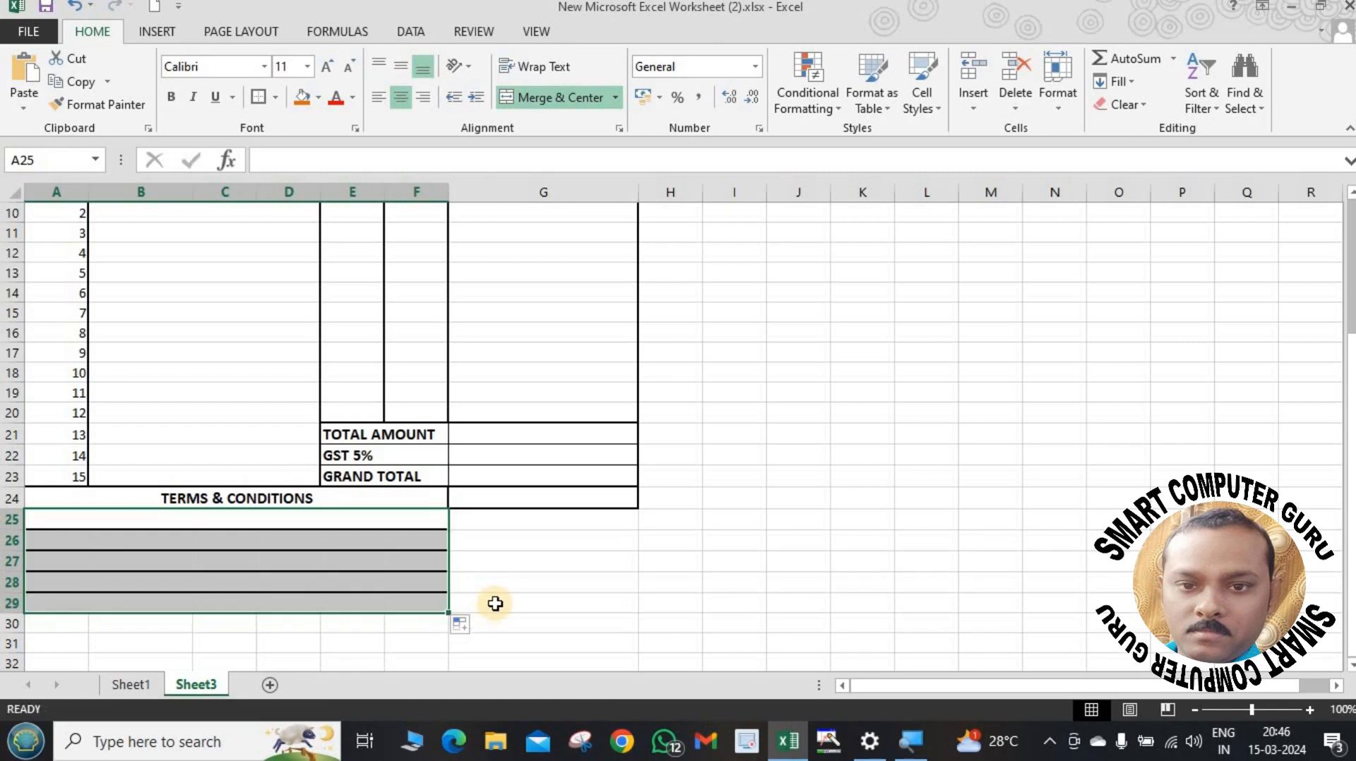
{"action": "left_click", "coordinate": [277, 99]}
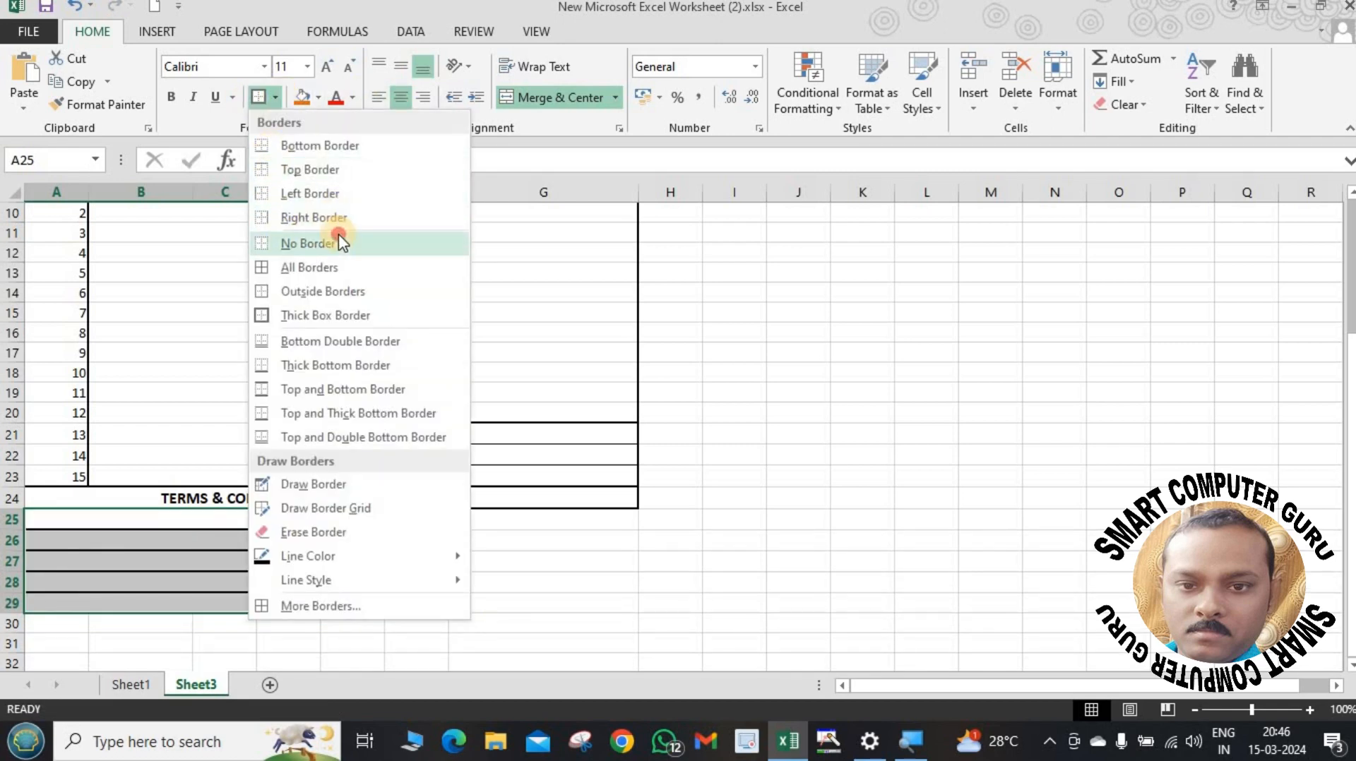
{"action": "left_click", "coordinate": [339, 242]}
{"action": "left_click", "coordinate": [541, 578]}
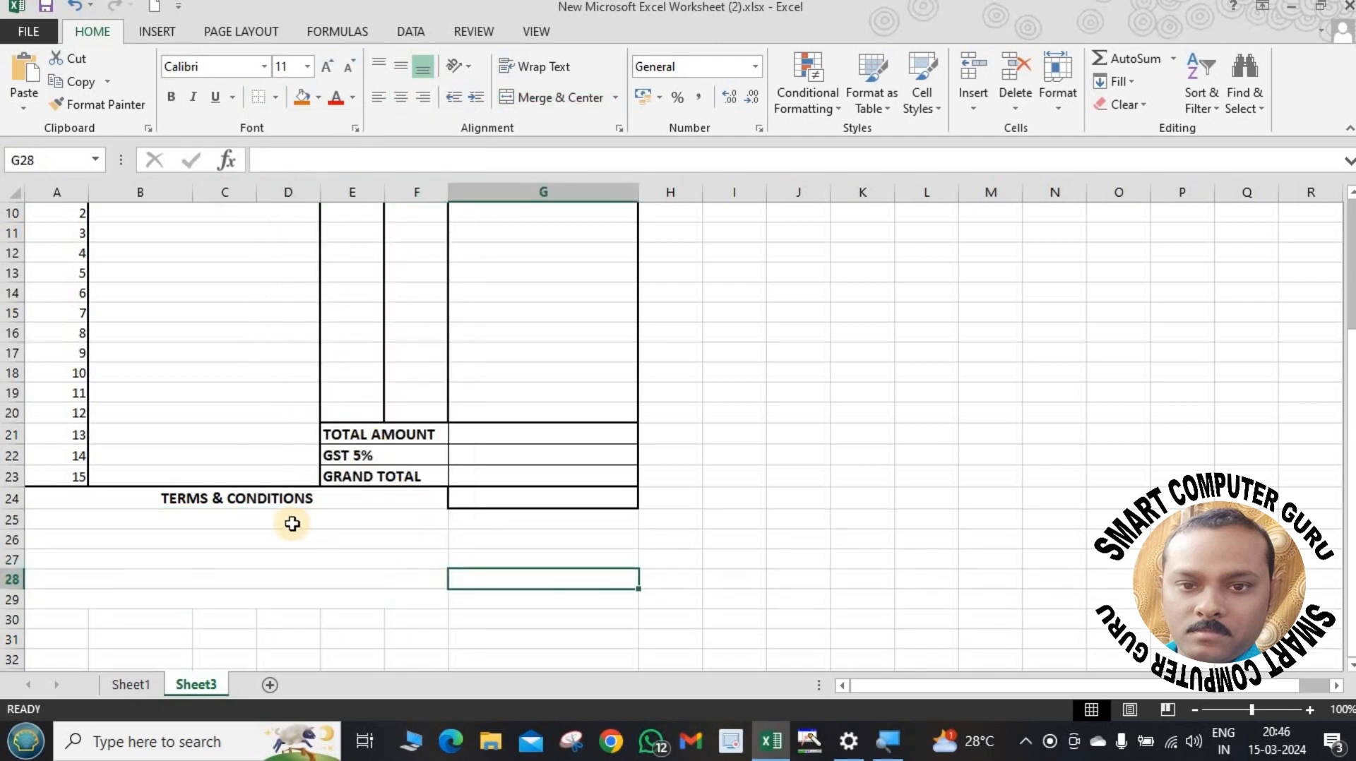
Enter "1. Goods damaged during transt avoid waranty" in A25 and "2.In case of product manufaction,you will have to go to the service center" in A26.
{"action": "left_click", "coordinate": [293, 523]}
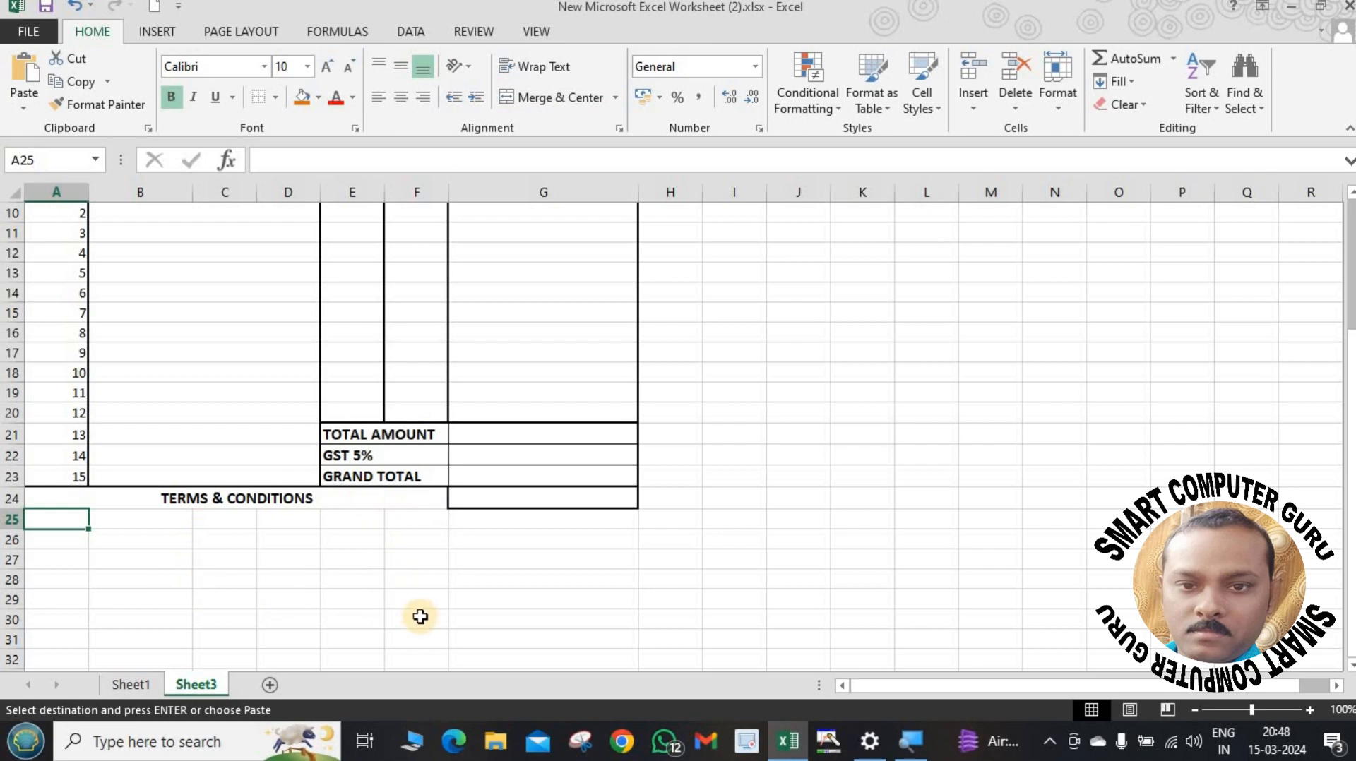
{"action": "type", "text": "1. Goods damaged during transt avoid waranty"}
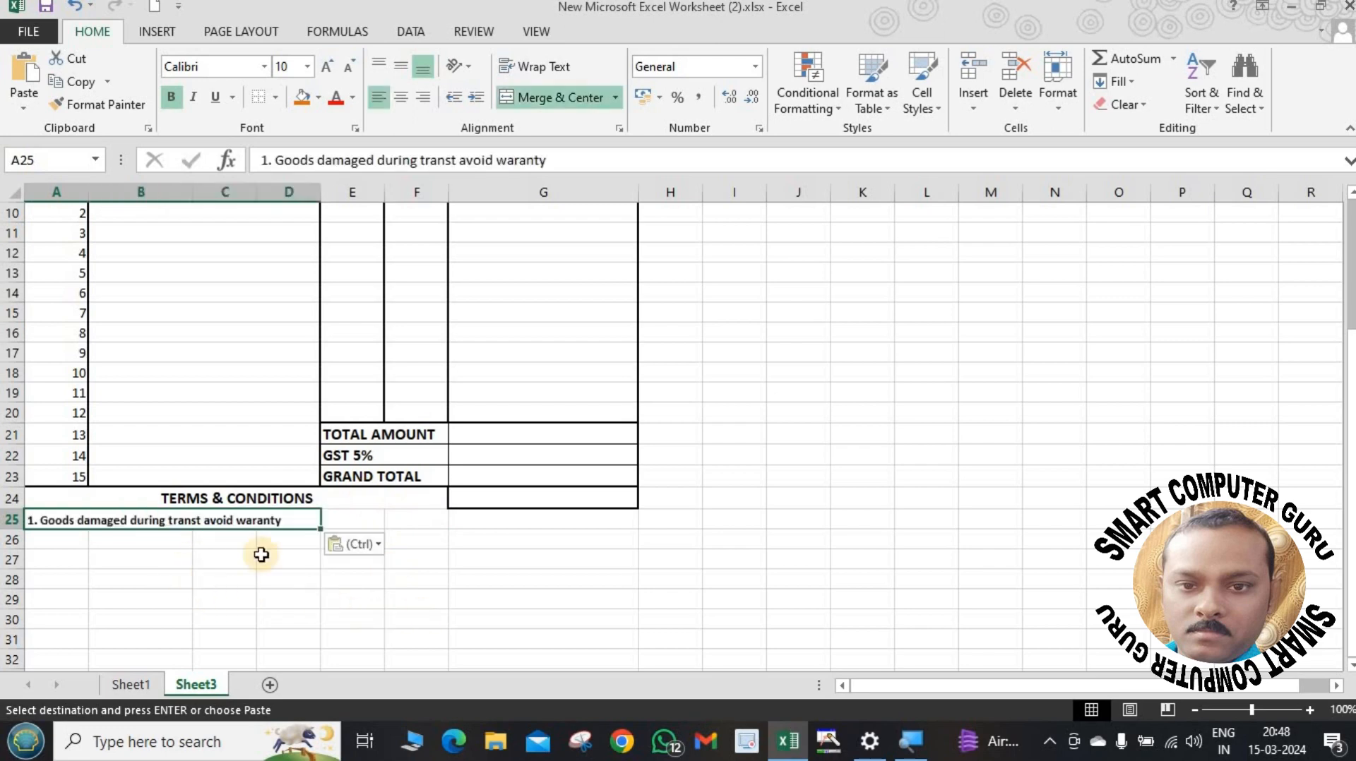
{"action": "left_click", "coordinate": [71, 546]}
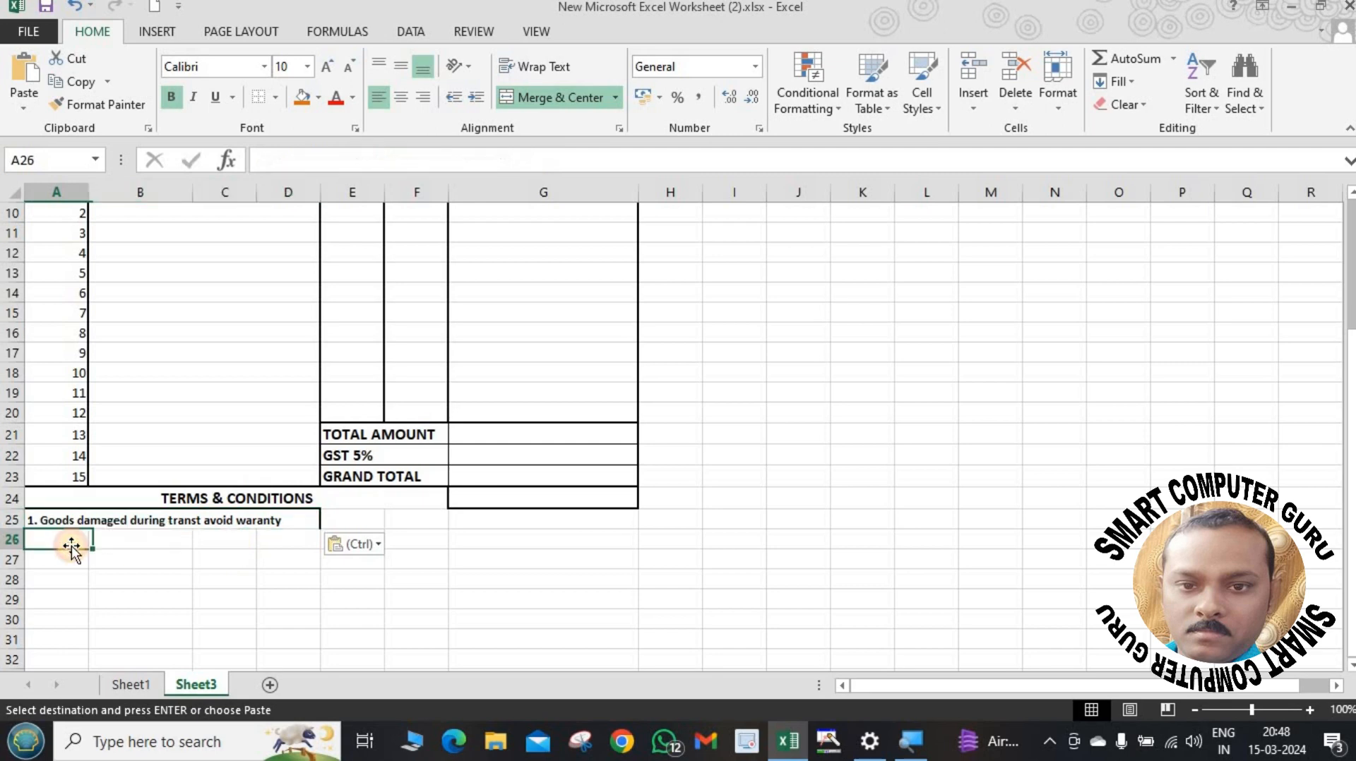
{"action": "type", "text": "2.In case of product manufaction,you will have to go to the service center"}
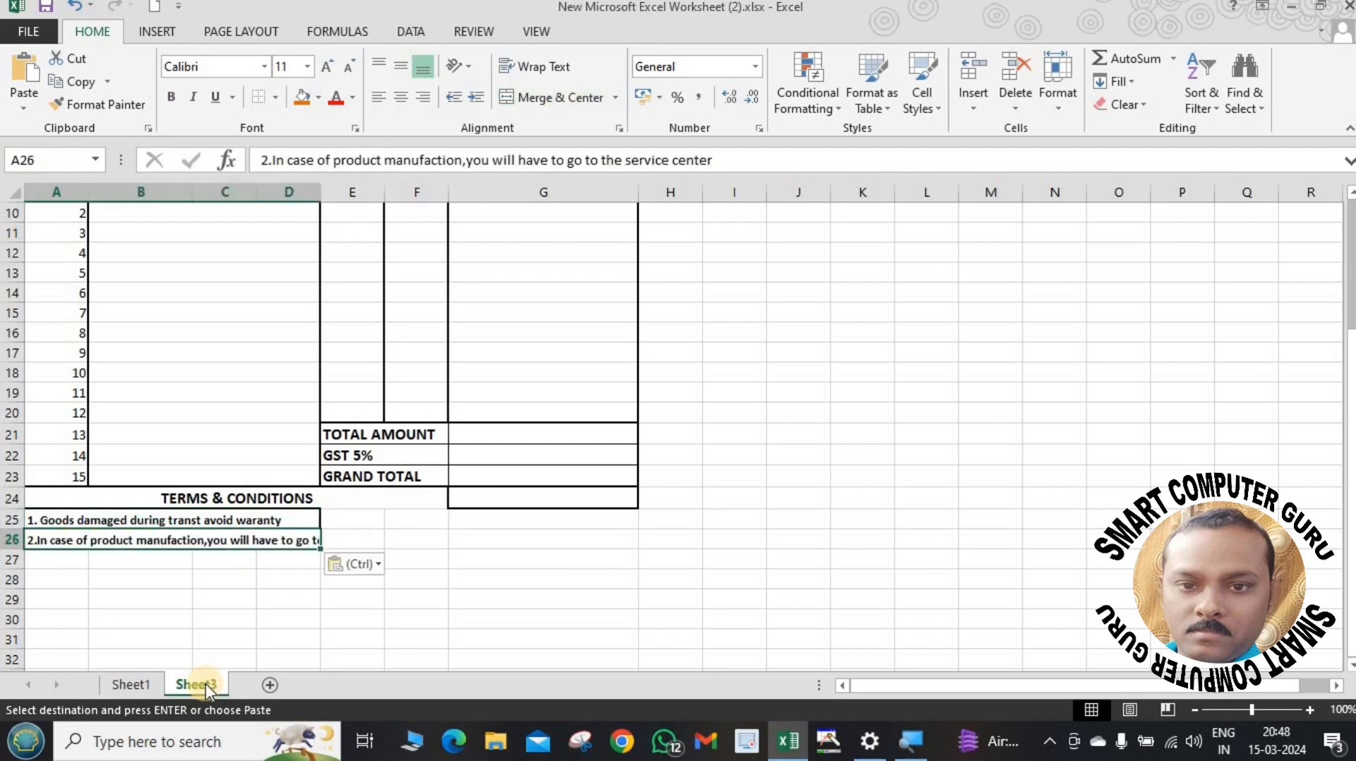
Enter "3.90 days limited waranty unless otherwise stated." in A27 and "4.Exchange the same them only in 3 days." in A28.
{"action": "left_click", "coordinate": [70, 559]}
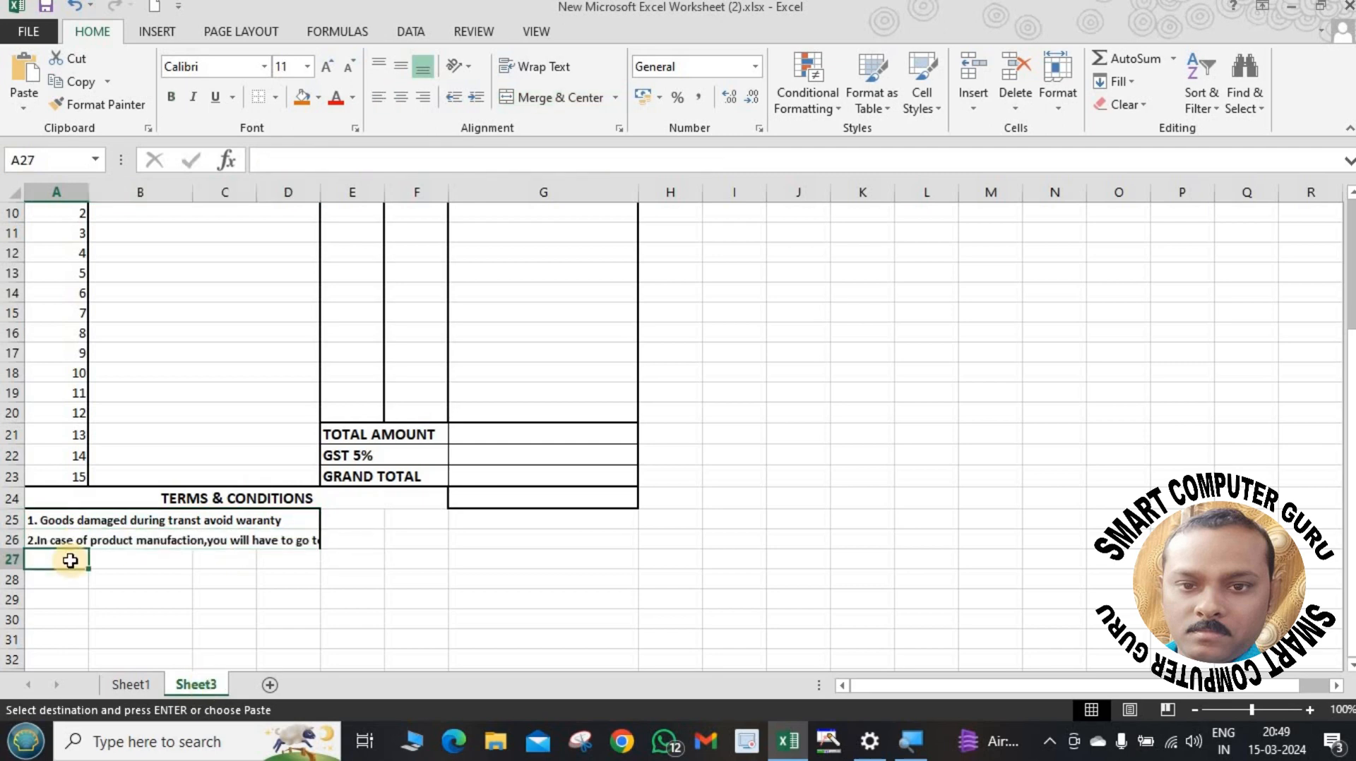
{"action": "type", "text": "3.90 days limited waranty unless otherwise stated."}
{"action": "left_click", "coordinate": [81, 581]}
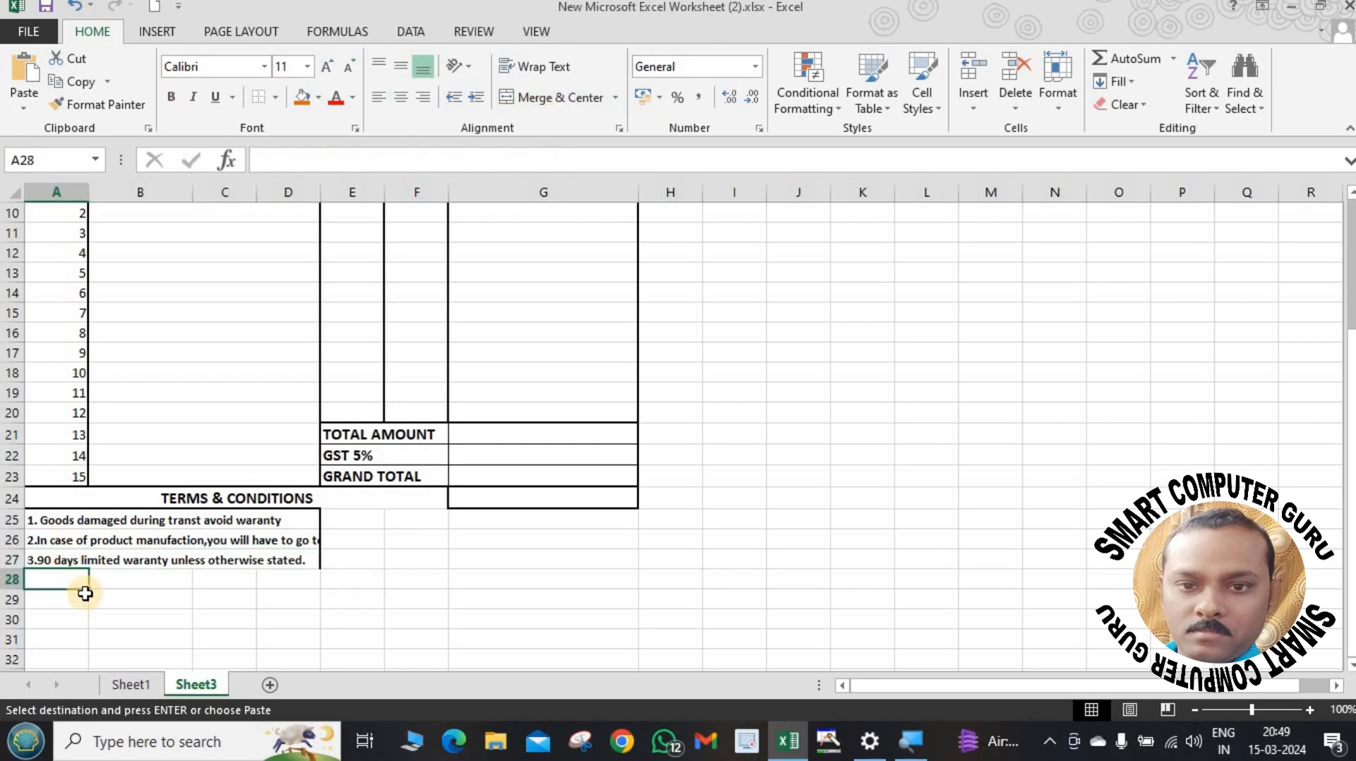
{"action": "type", "text": "4.Exchange the same them only in 3 days."}
Enter "and bring the invoice together." in A29 as the continuation of the fourth term.
{"action": "left_click", "coordinate": [116, 682]}
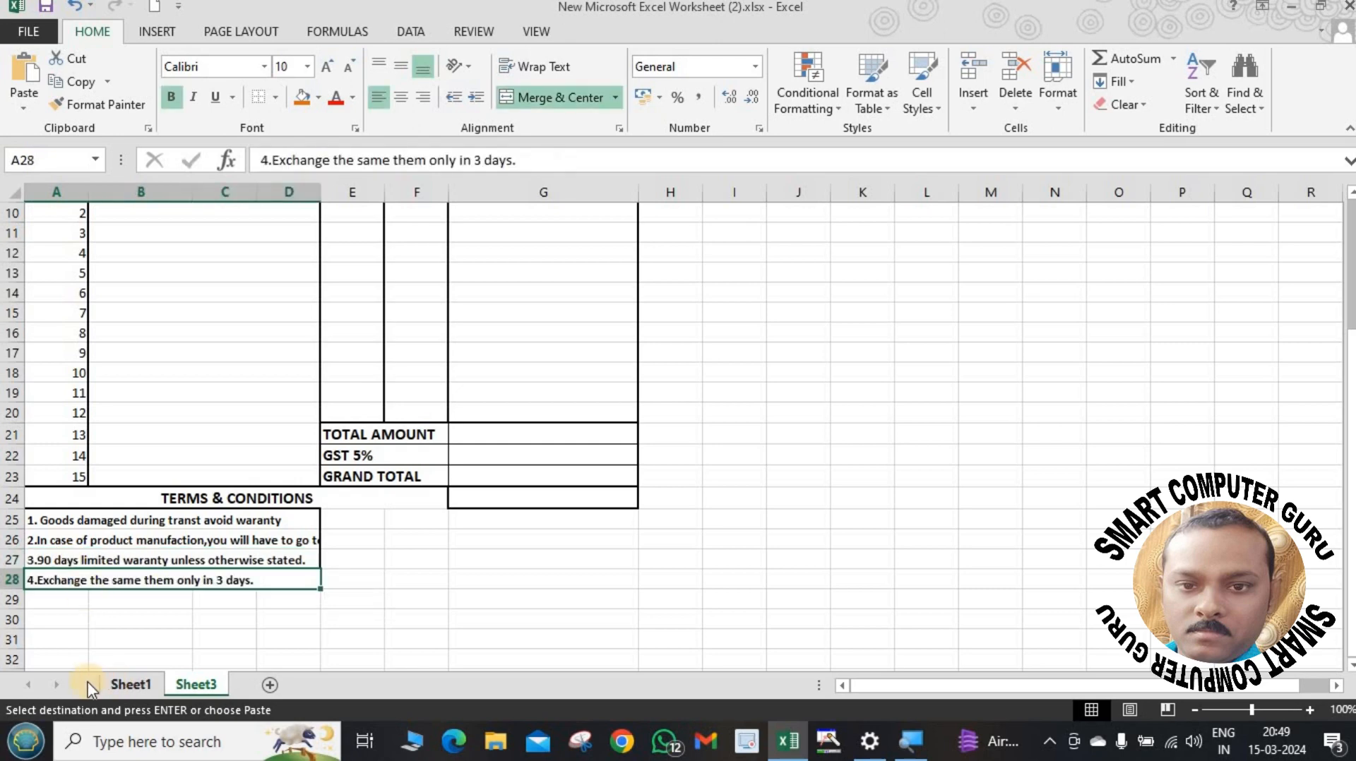
{"action": "left_click", "coordinate": [45, 600]}
{"action": "type", "text": "and bring the invoice together."}
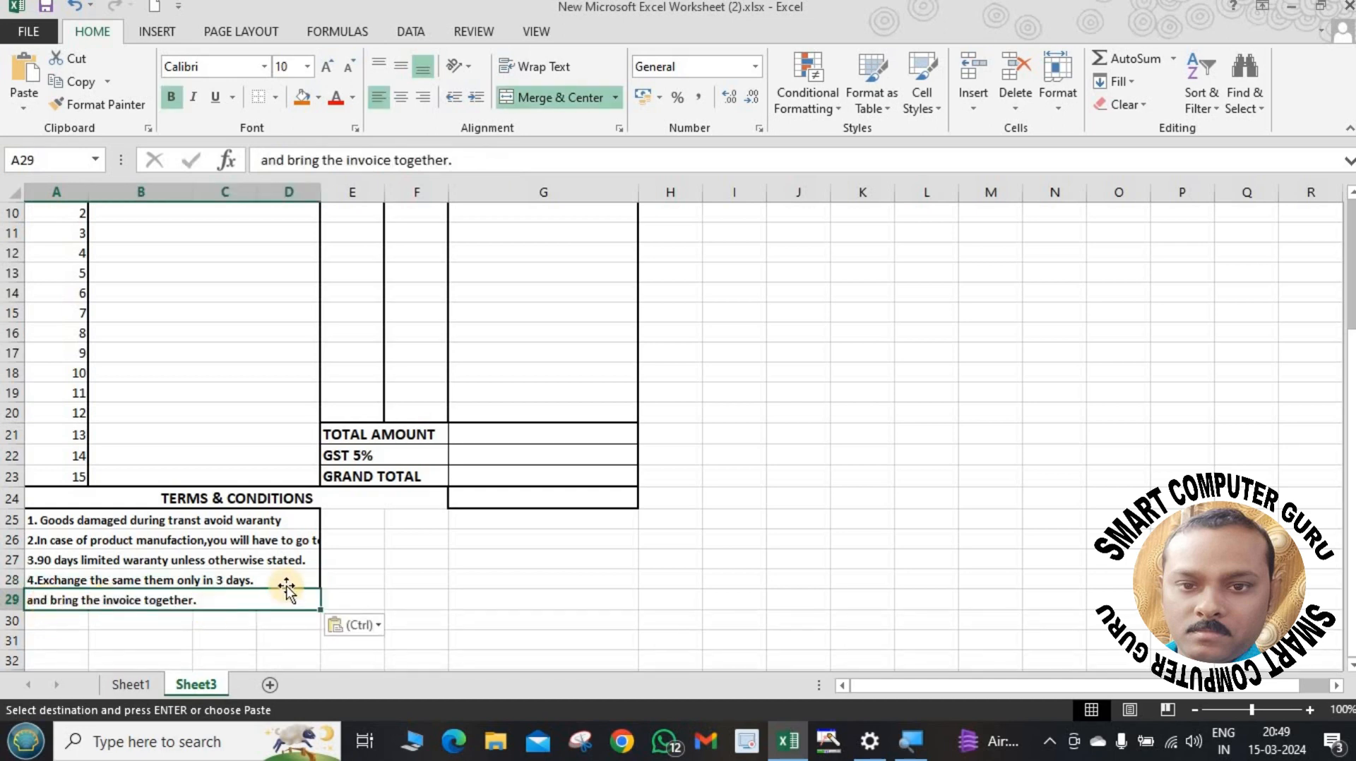
{"action": "left_click", "coordinate": [384, 576]}
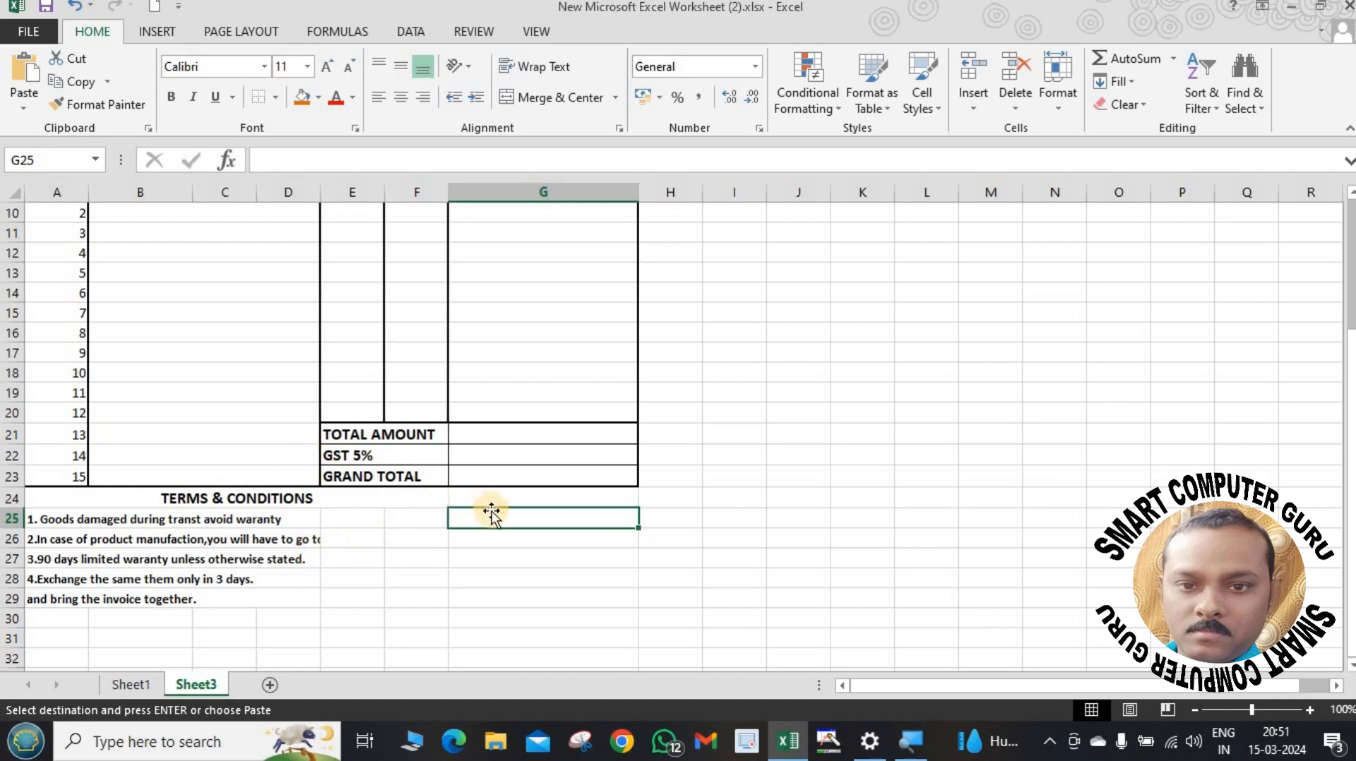
Enter AUTHORISED SIGN in G25 and unmerge G25:I25.
{"action": "type", "text": "AUTHORISED SIGN"}
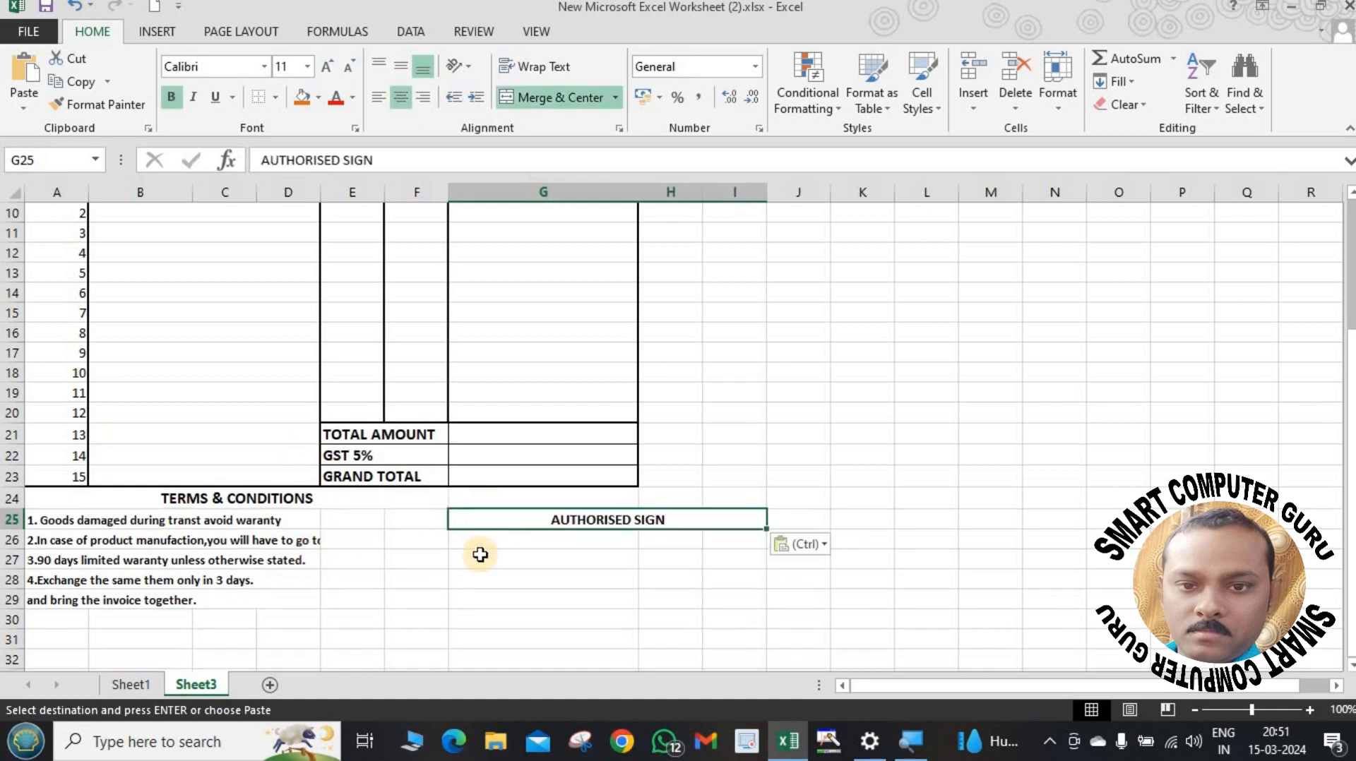
{"action": "left_click", "coordinate": [507, 582]}
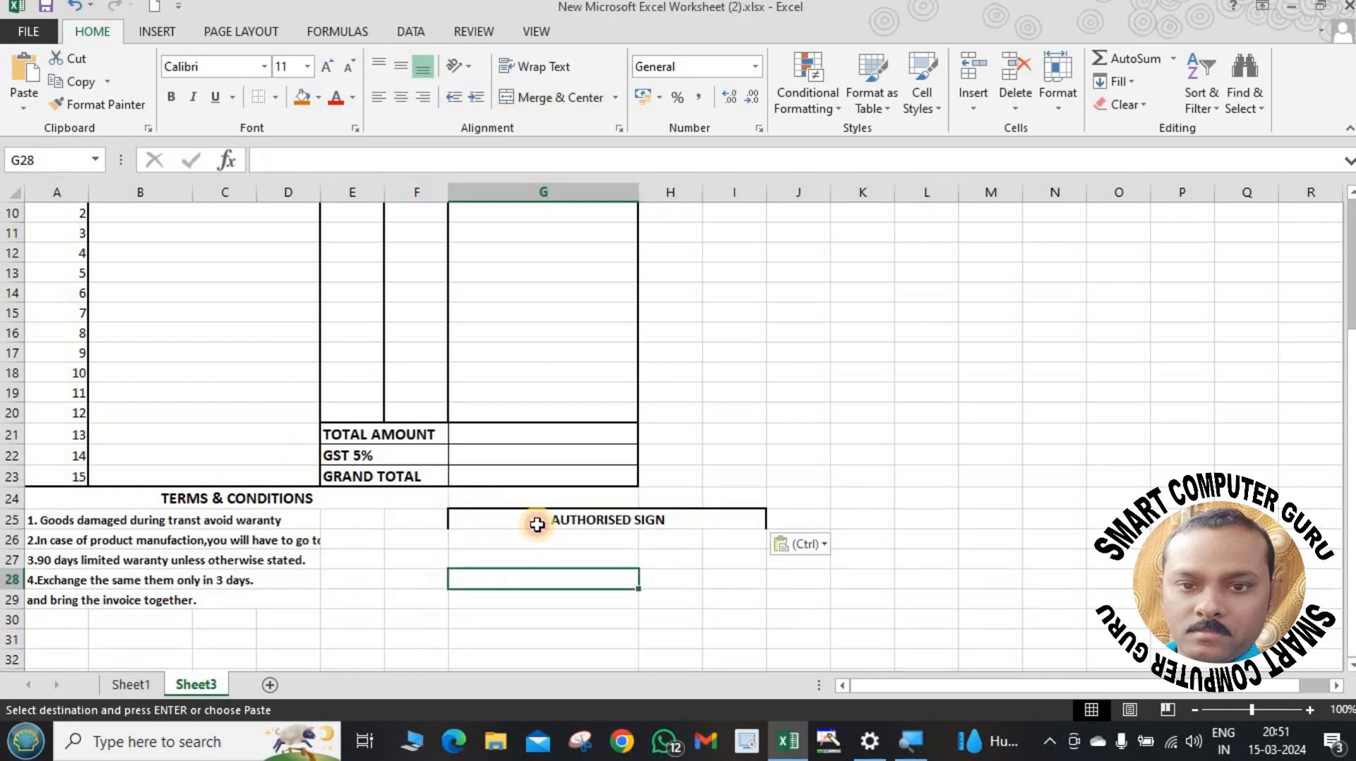
{"action": "left_click", "coordinate": [536, 523]}
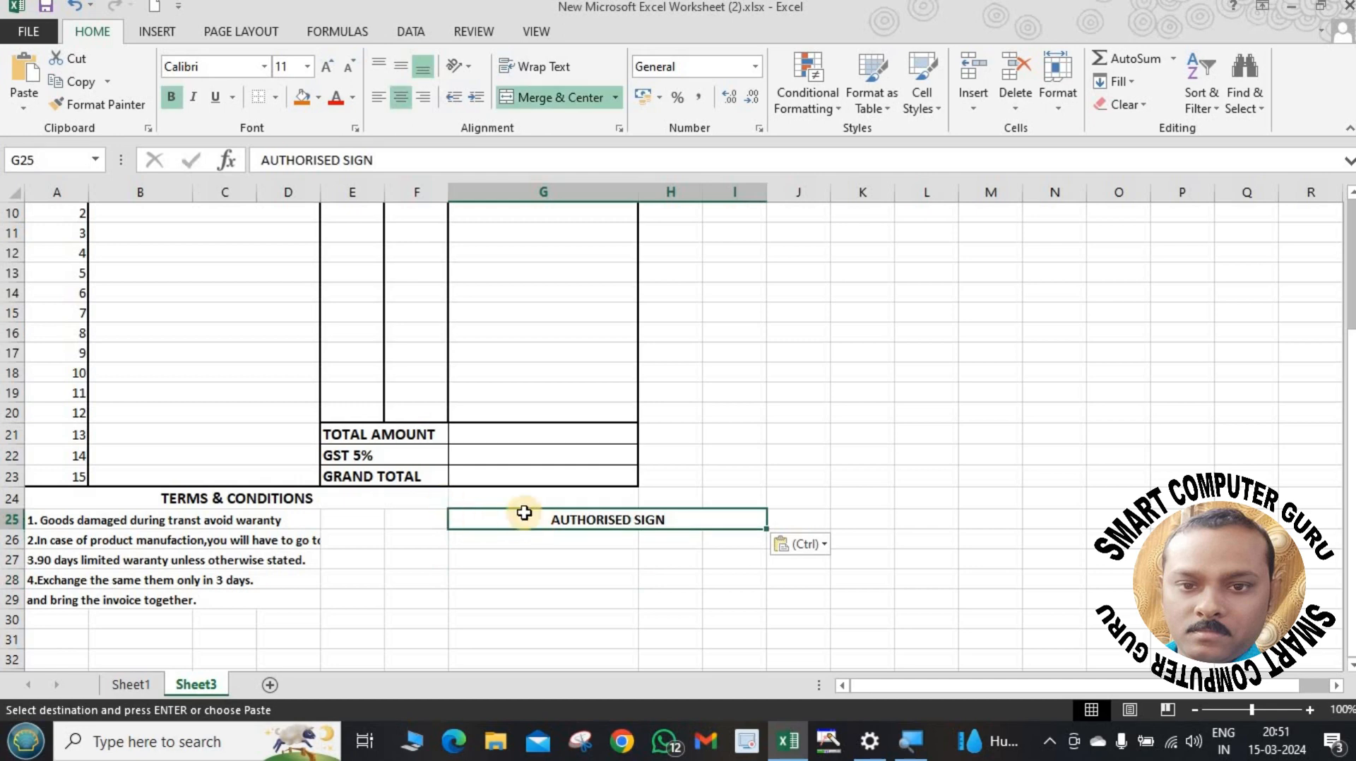
{"action": "left_click", "coordinate": [577, 100]}
{"action": "left_click", "coordinate": [747, 393]}
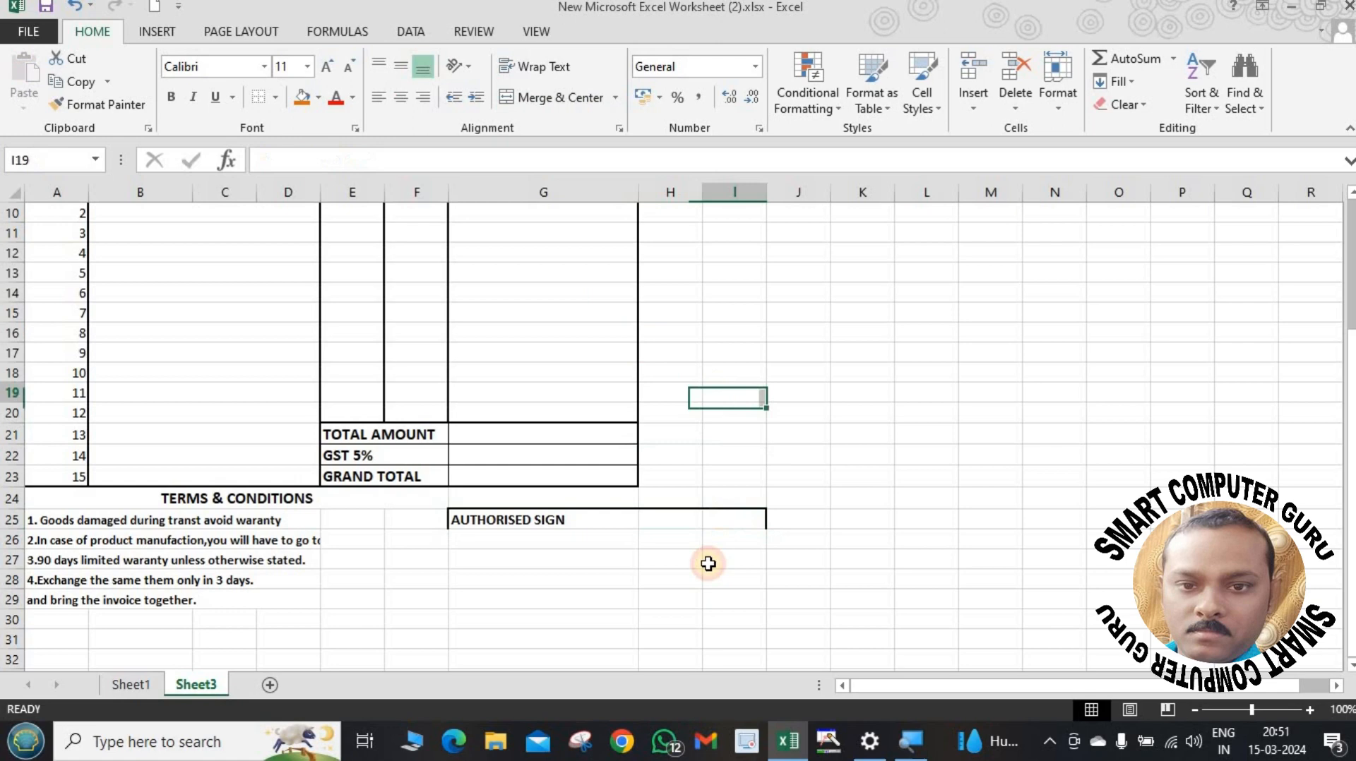
Remove the leftover borders from the empty cells H25:I25 next to AUTHORISED SIGN.
{"action": "left_click", "coordinate": [541, 522]}
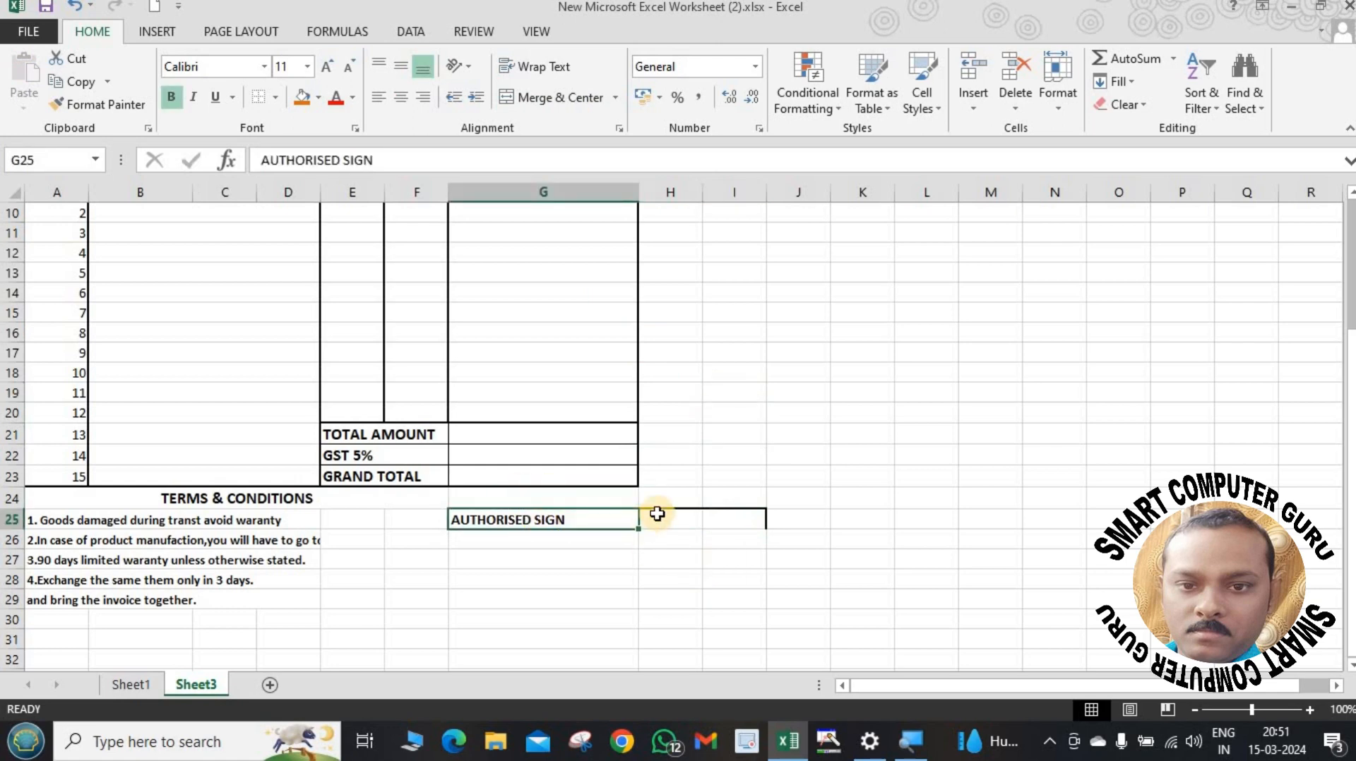
{"action": "left_click", "coordinate": [692, 518]}
{"action": "left_click_drag", "start_coordinate": [692, 518], "coordinate": [741, 519]}
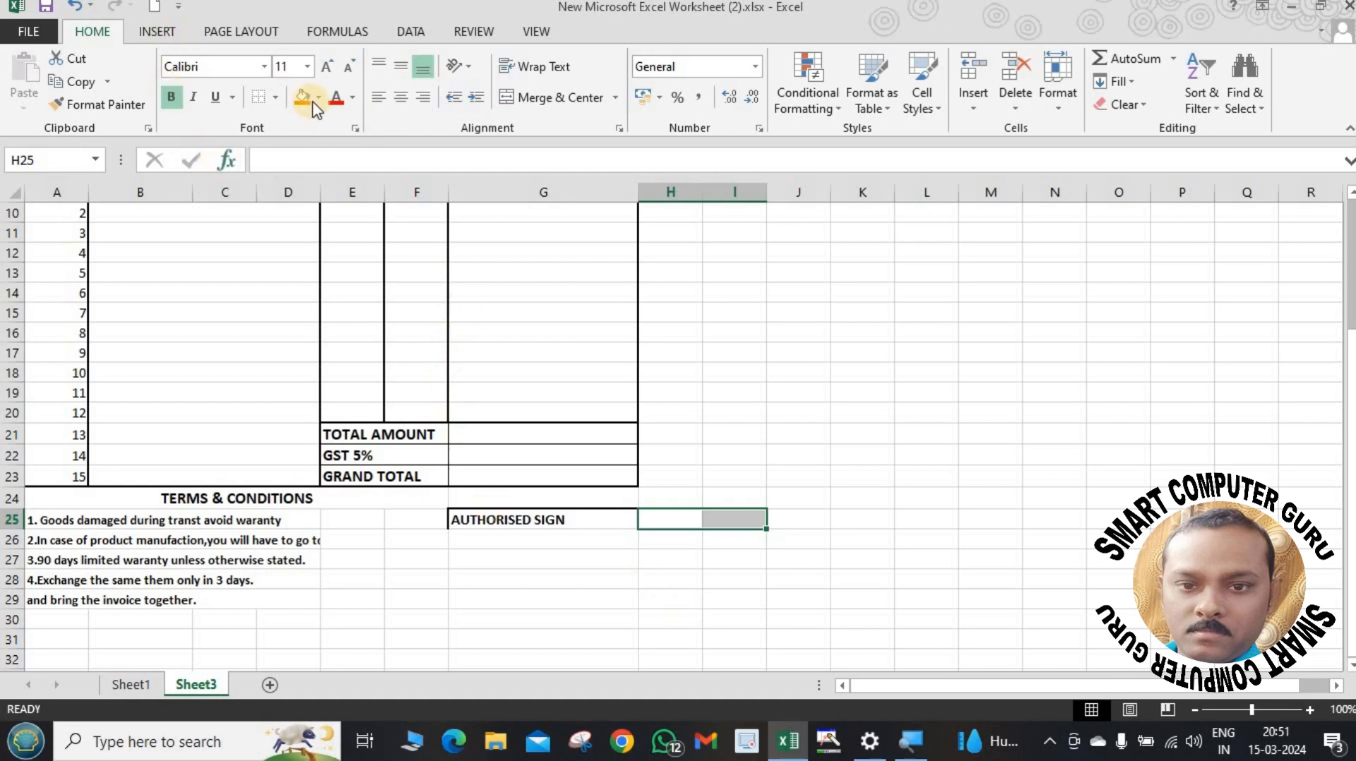
{"action": "left_click", "coordinate": [801, 478]}
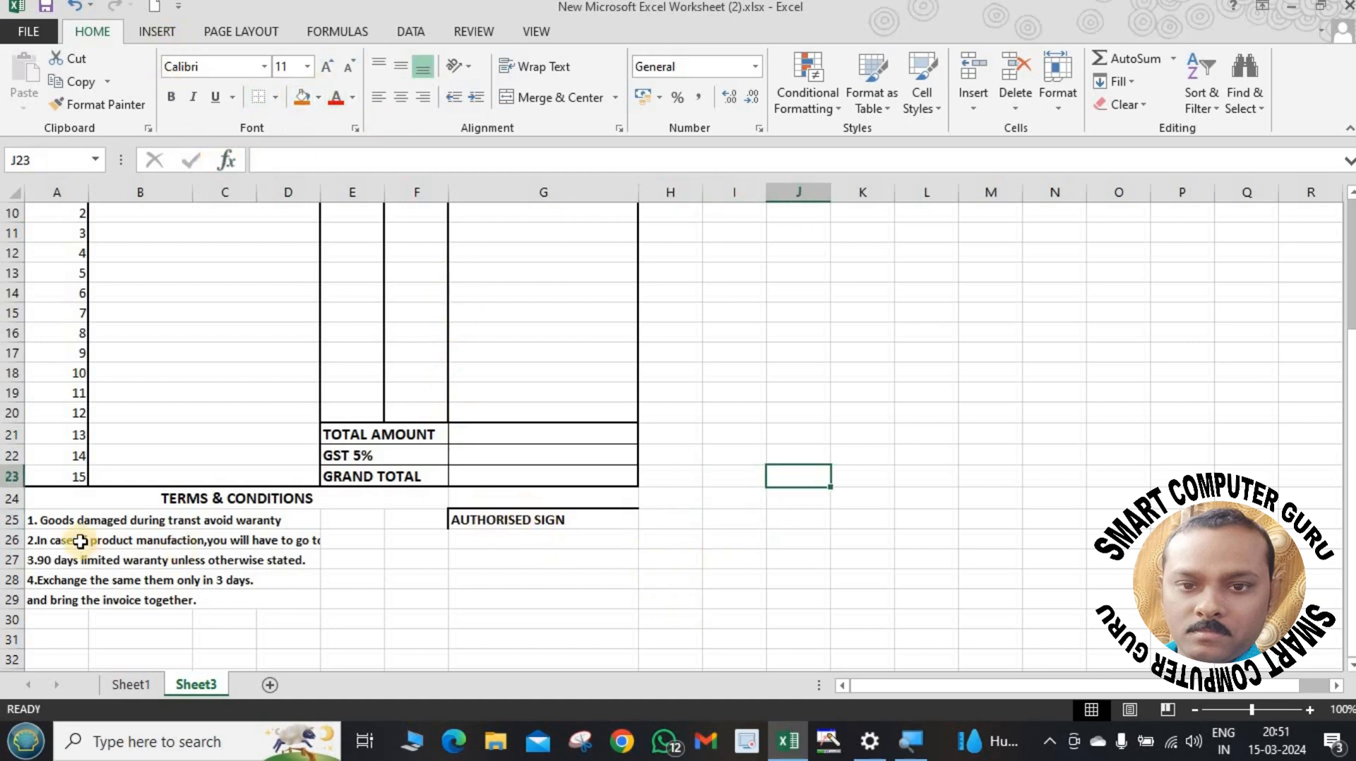
Put a thick box border around the terms and signature block A25:G29.
{"action": "left_click_drag", "start_coordinate": [70, 521], "coordinate": [533, 608]}
{"action": "left_click", "coordinate": [276, 97]}
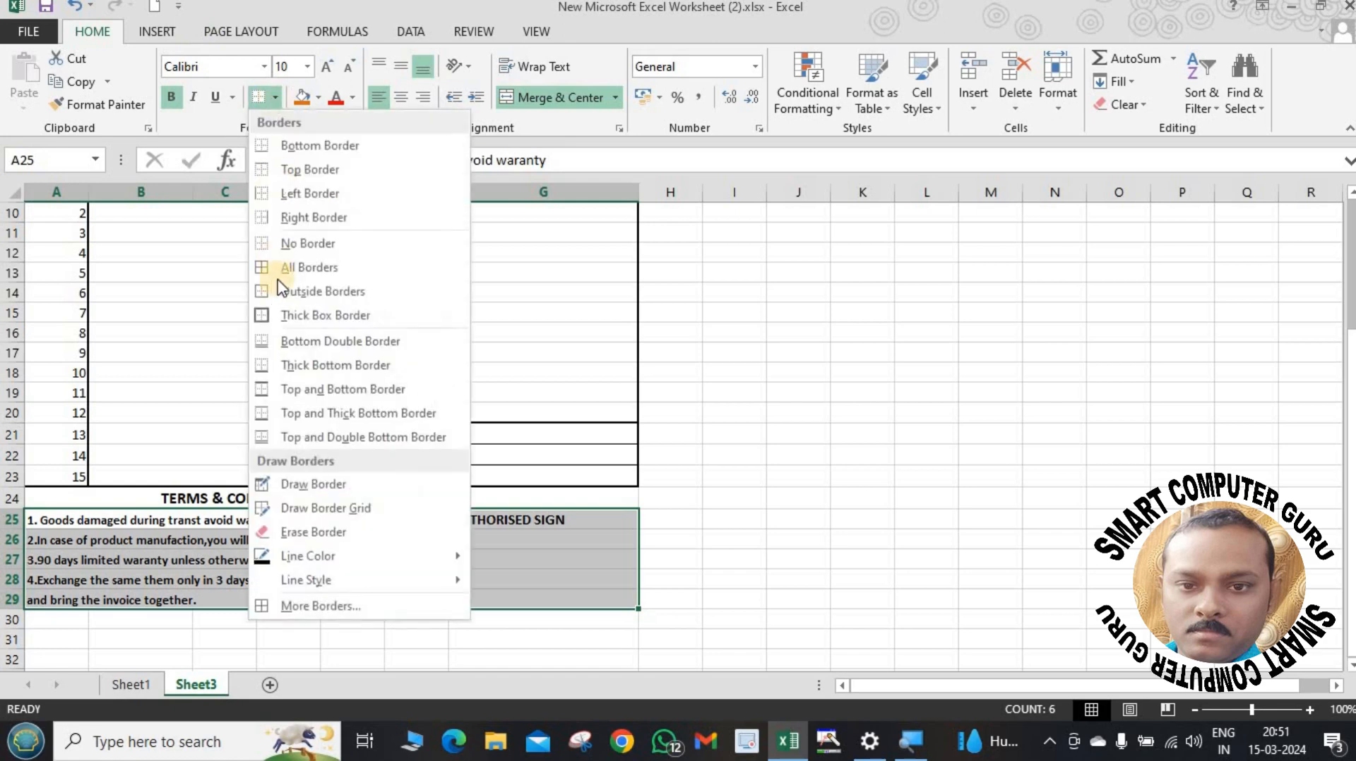
{"action": "left_click", "coordinate": [372, 316]}
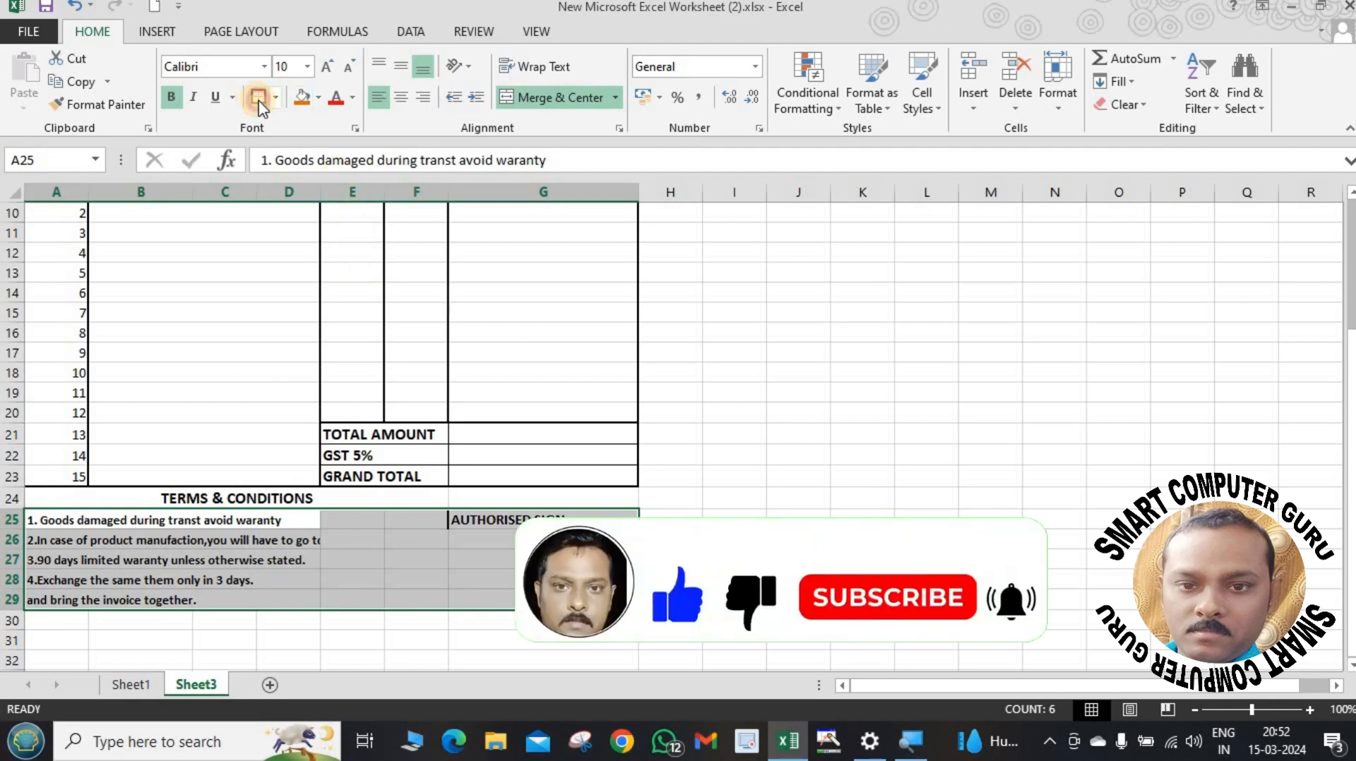
{"action": "left_click", "coordinate": [562, 453]}
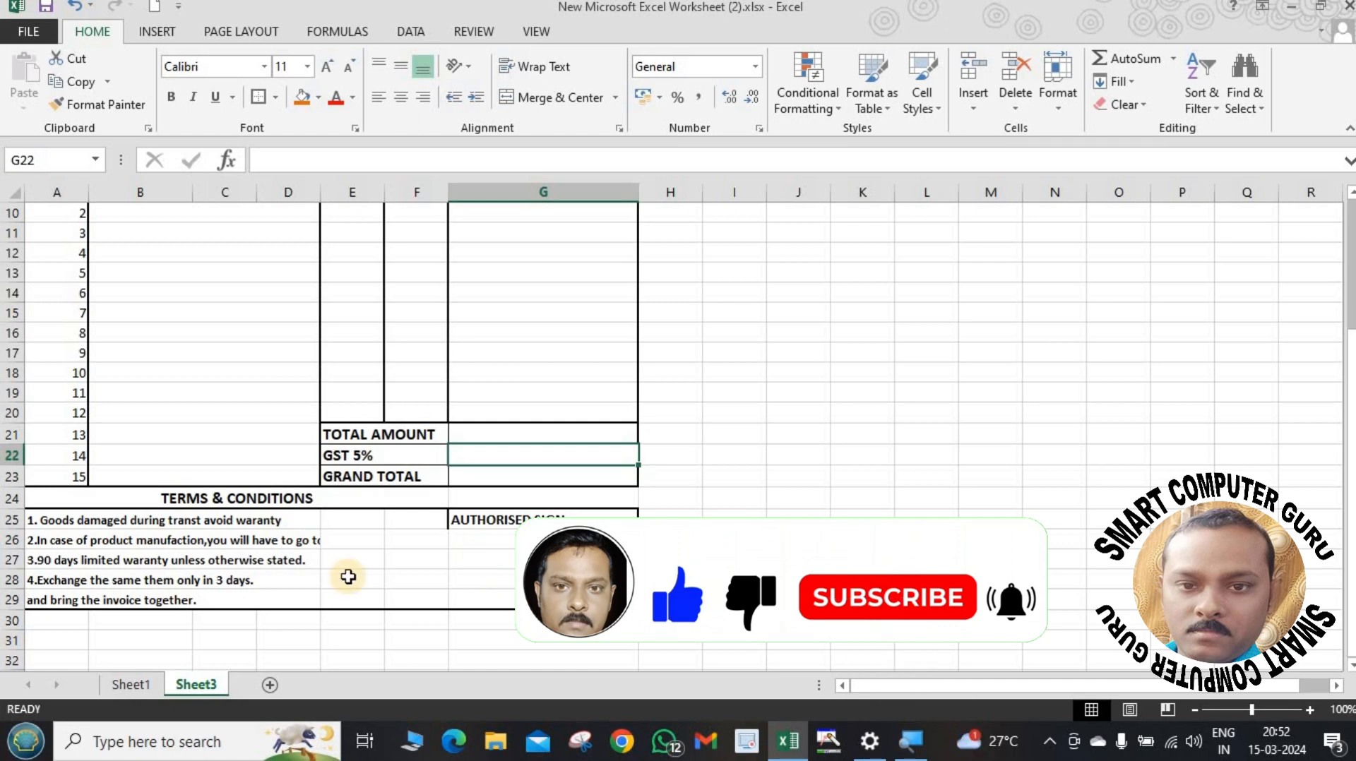
Select the first term's row across A25:F25 and unmerge its cells.
{"action": "left_click", "coordinate": [212, 520]}
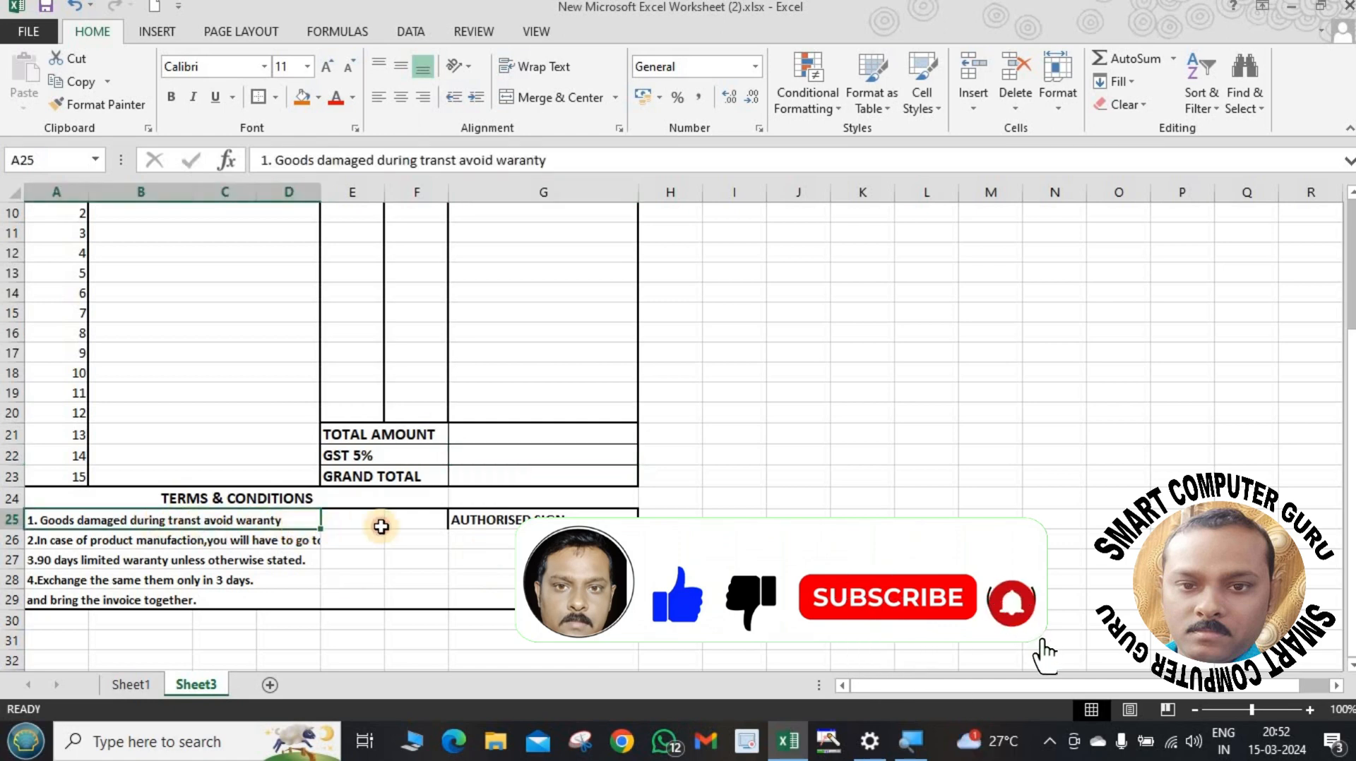
{"action": "left_click_drag", "start_coordinate": [381, 527], "coordinate": [423, 523]}
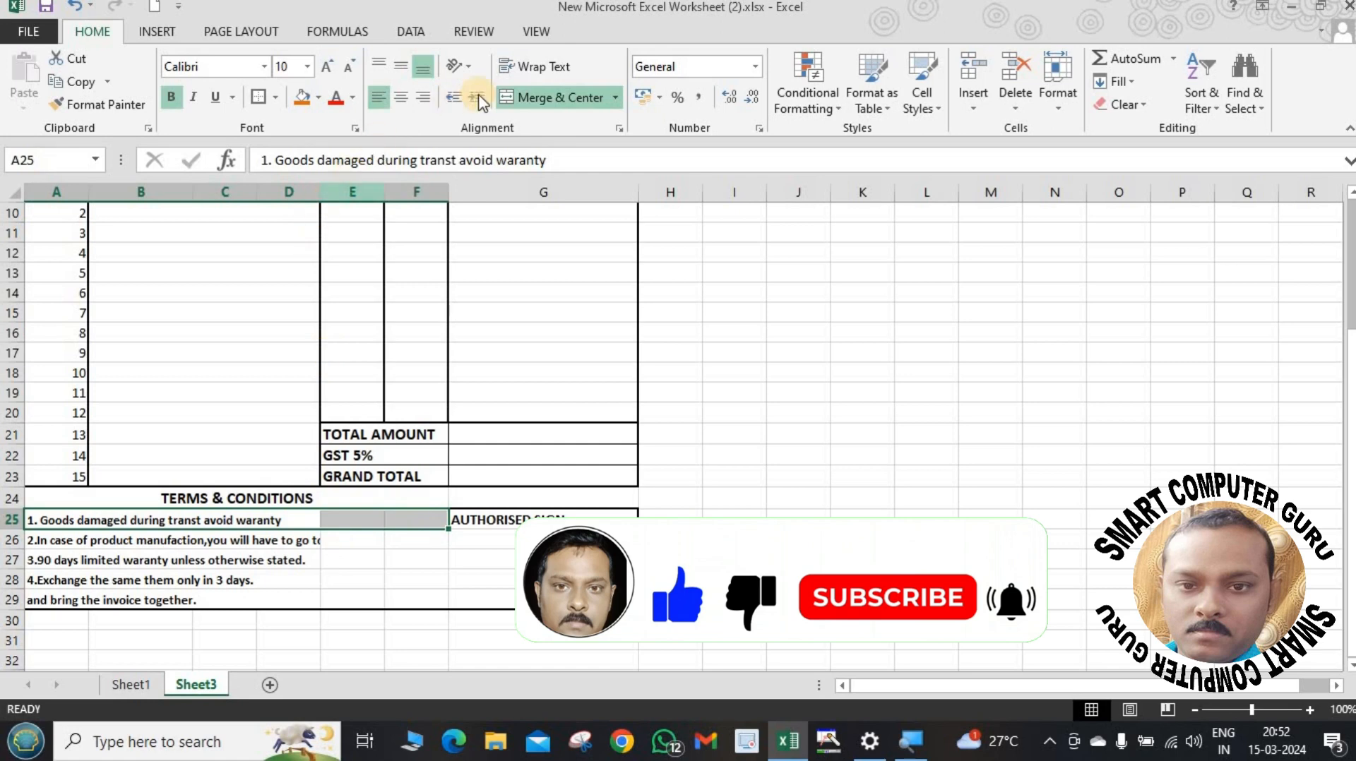
{"action": "left_click", "coordinate": [566, 97]}
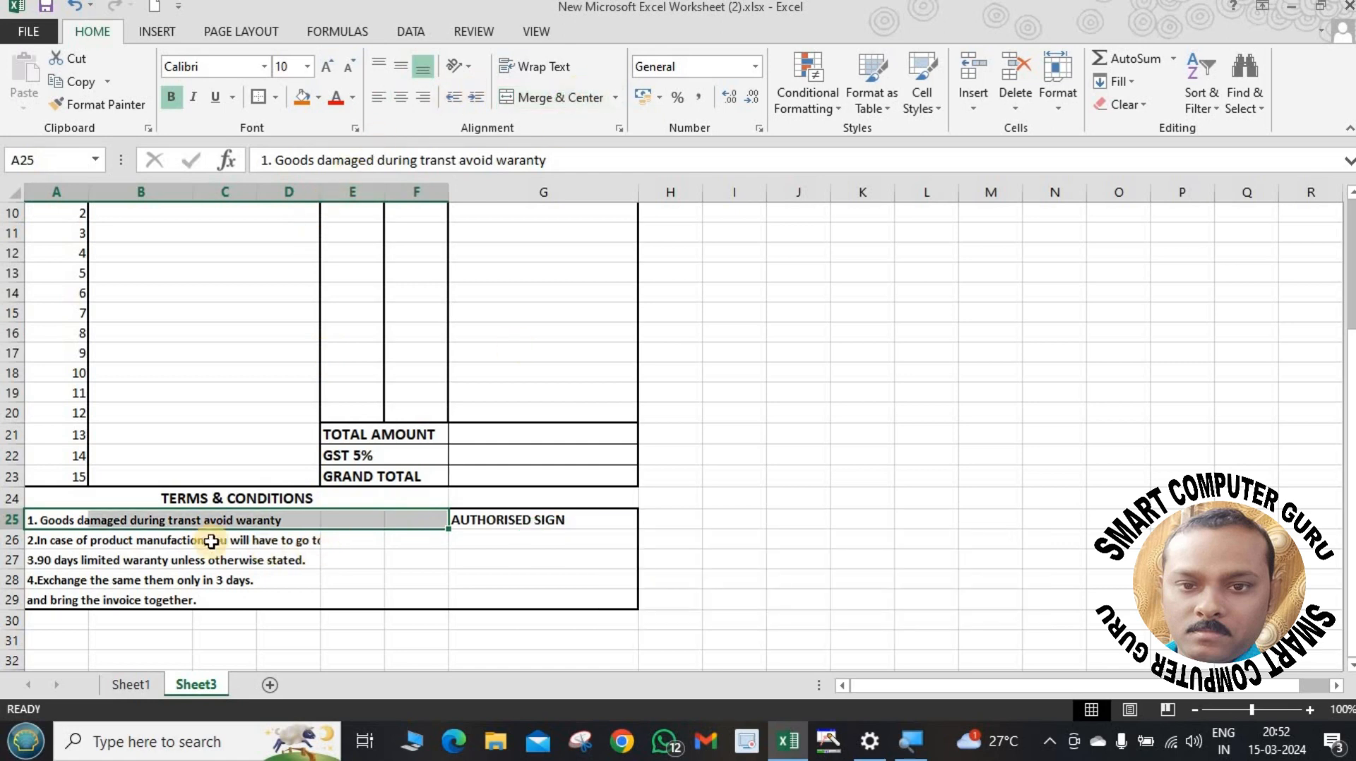
Unmerge the A:F cells of the remaining terms in rows 26, 27, 28 and 29, one row at a time.
{"action": "left_click_drag", "start_coordinate": [275, 538], "coordinate": [431, 536]}
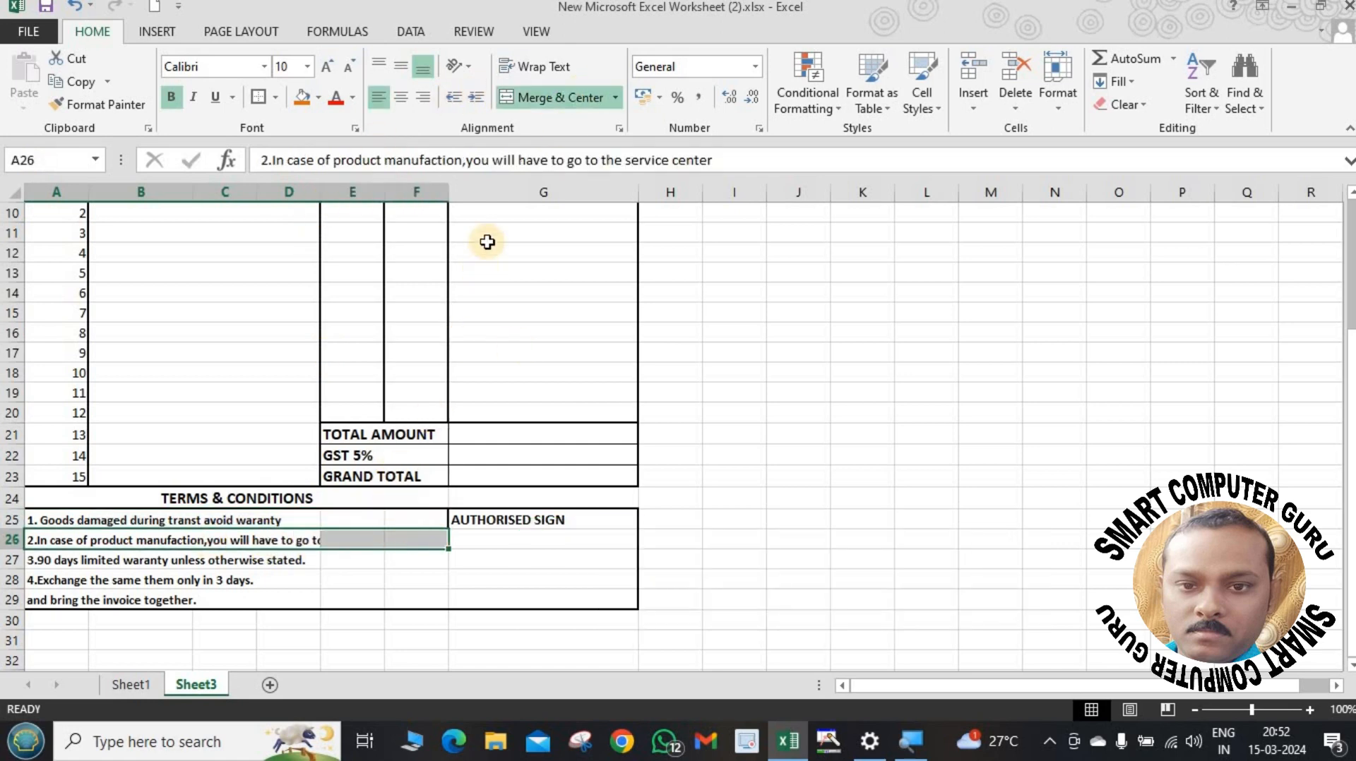
{"action": "left_click", "coordinate": [538, 96]}
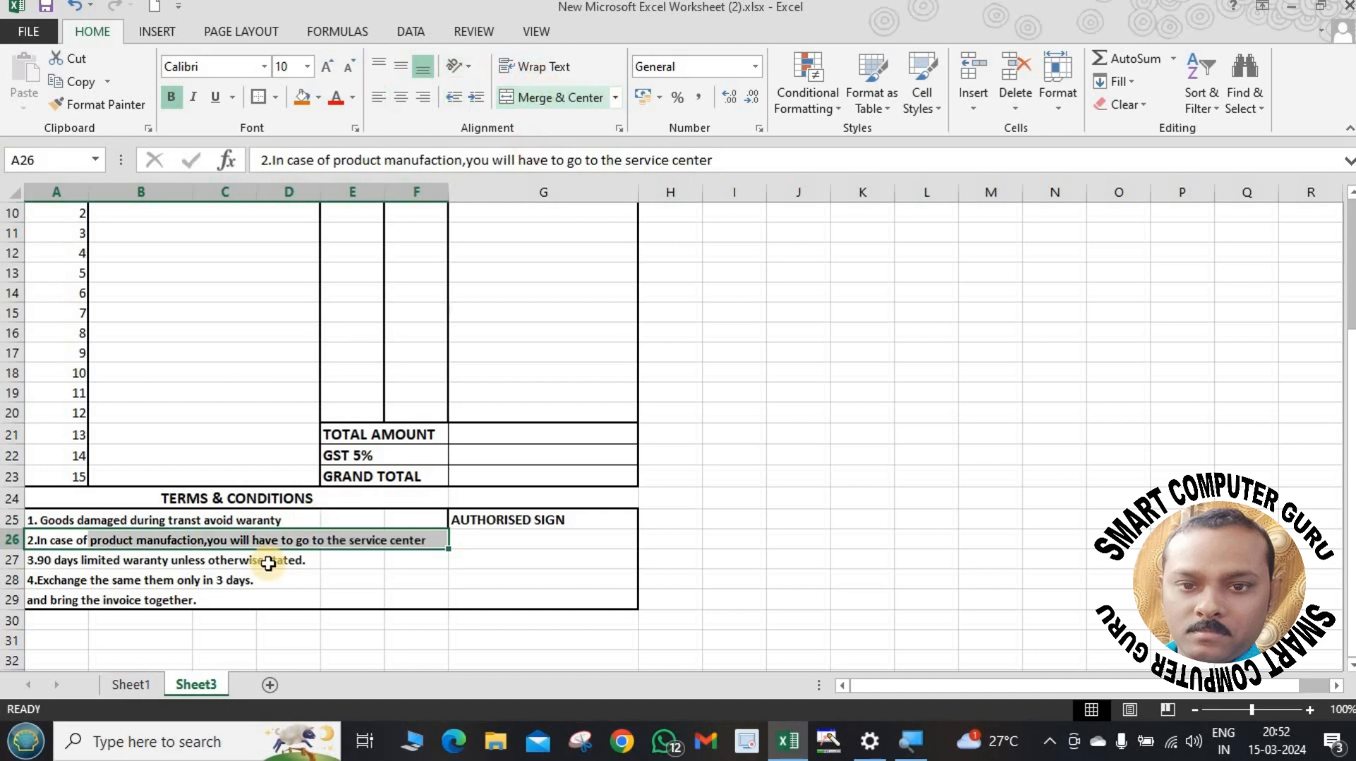
{"action": "left_click_drag", "start_coordinate": [207, 562], "coordinate": [421, 555]}
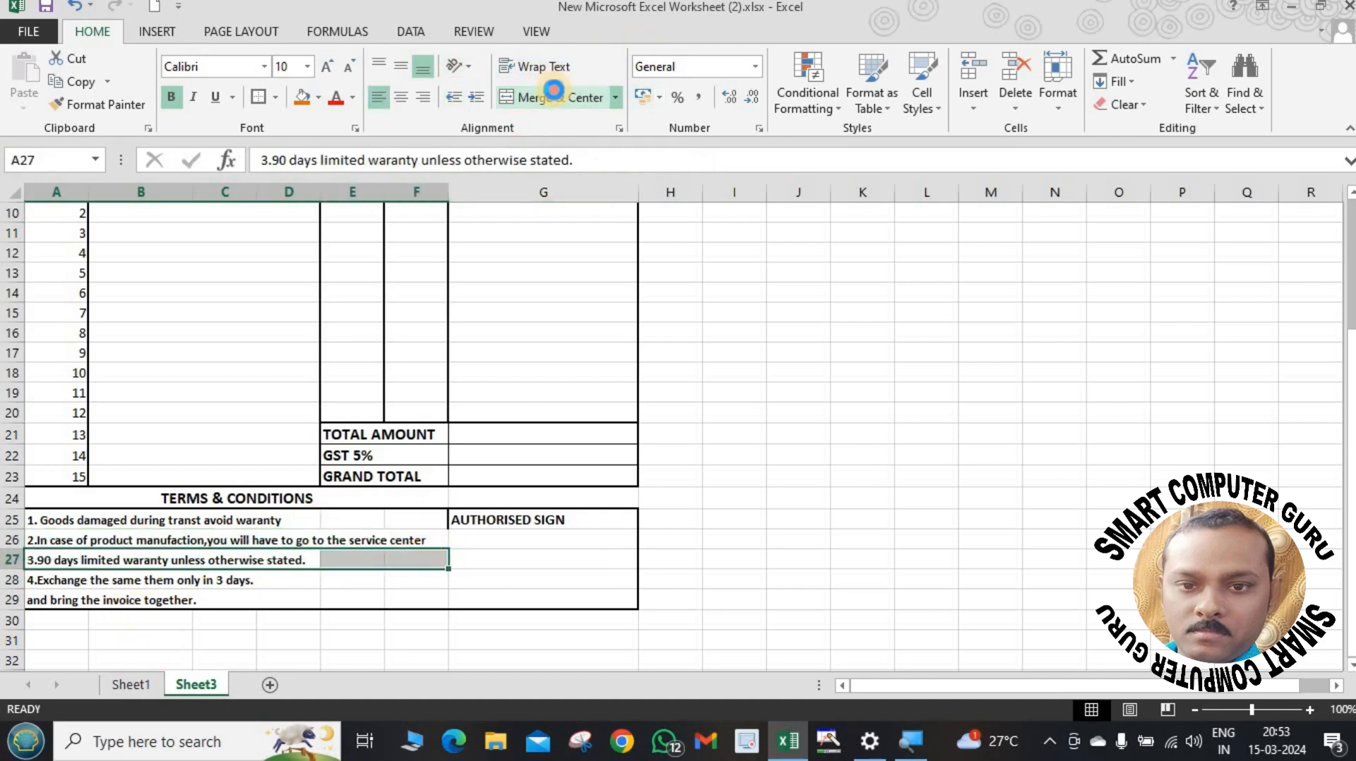
{"action": "left_click", "coordinate": [554, 92]}
{"action": "left_click_drag", "start_coordinate": [152, 575], "coordinate": [408, 575]}
{"action": "left_click", "coordinate": [545, 96]}
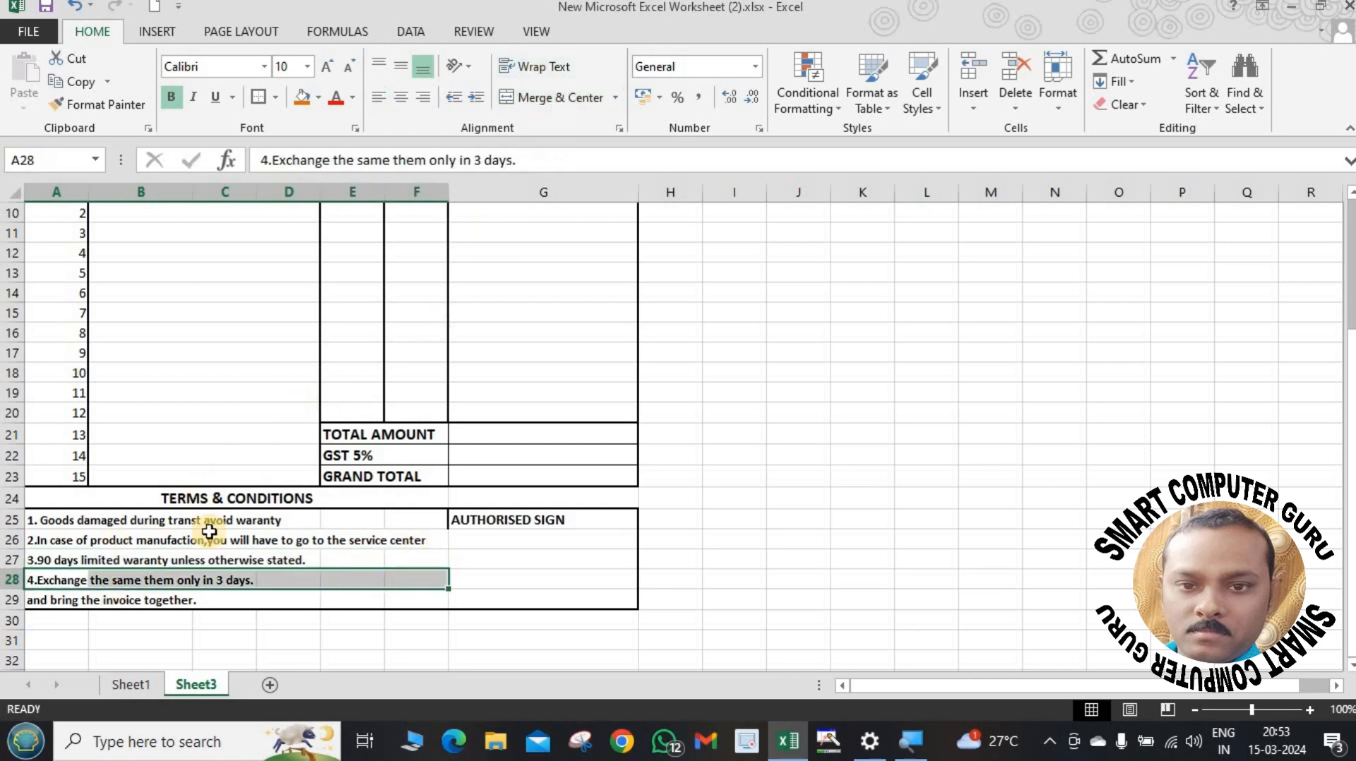
{"action": "left_click_drag", "start_coordinate": [171, 596], "coordinate": [422, 601]}
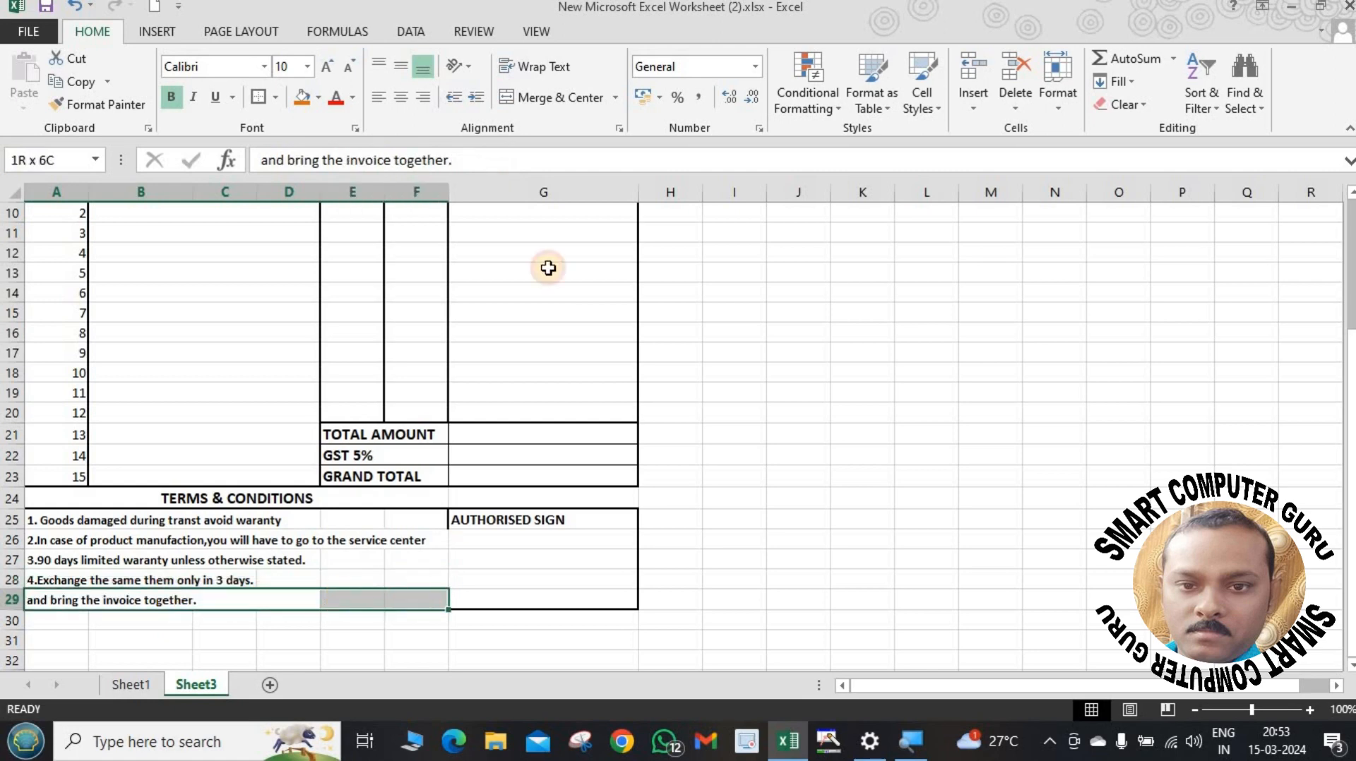
{"action": "left_click", "coordinate": [565, 103]}
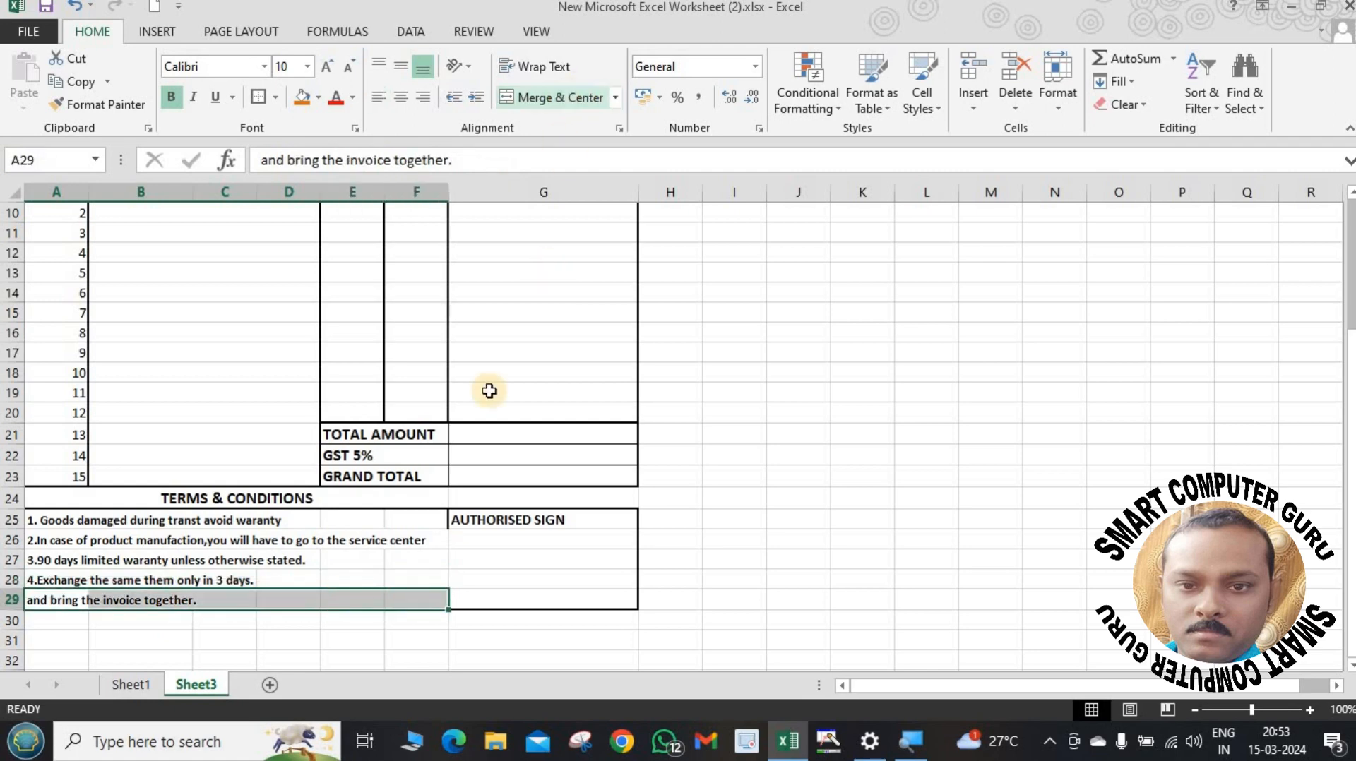
Center the AUTHORISED SIGN text in G25.
{"action": "left_click", "coordinate": [574, 519]}
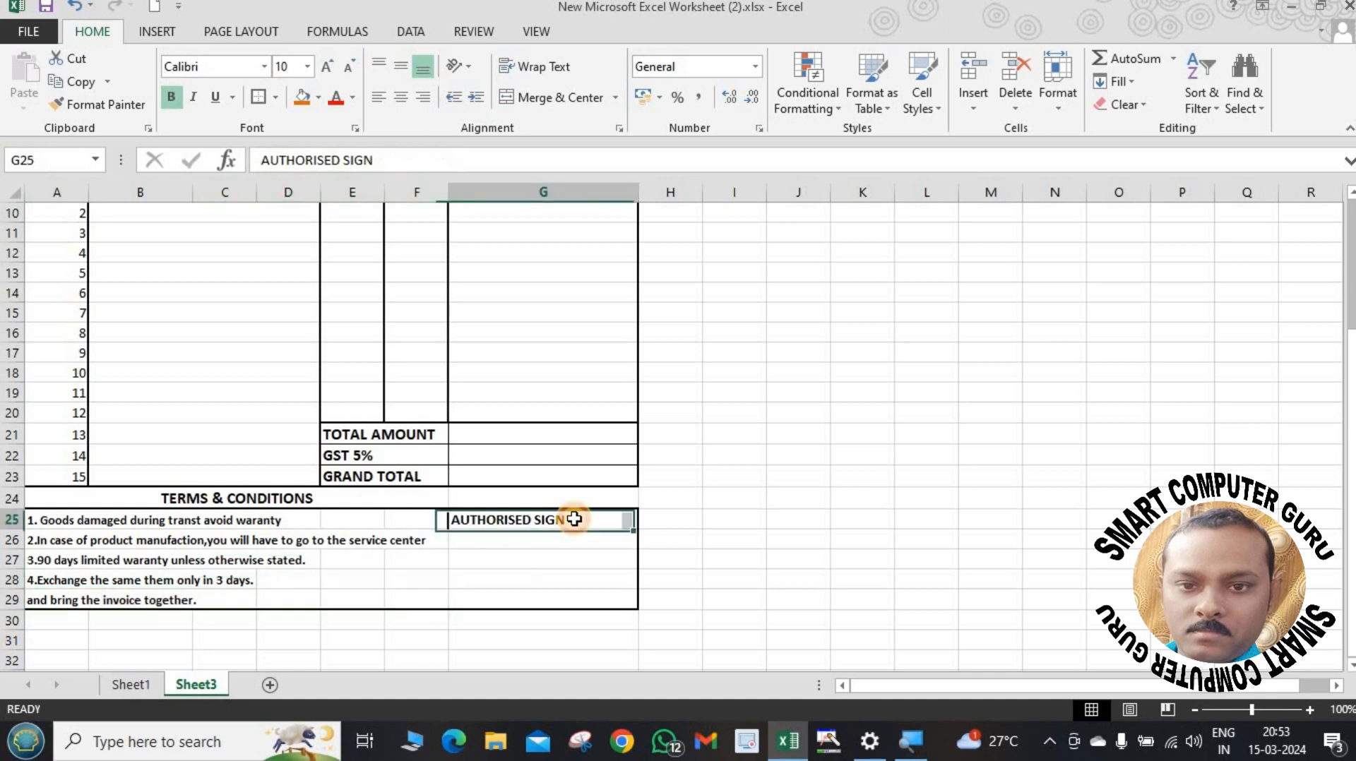
{"action": "left_click", "coordinate": [563, 101]}
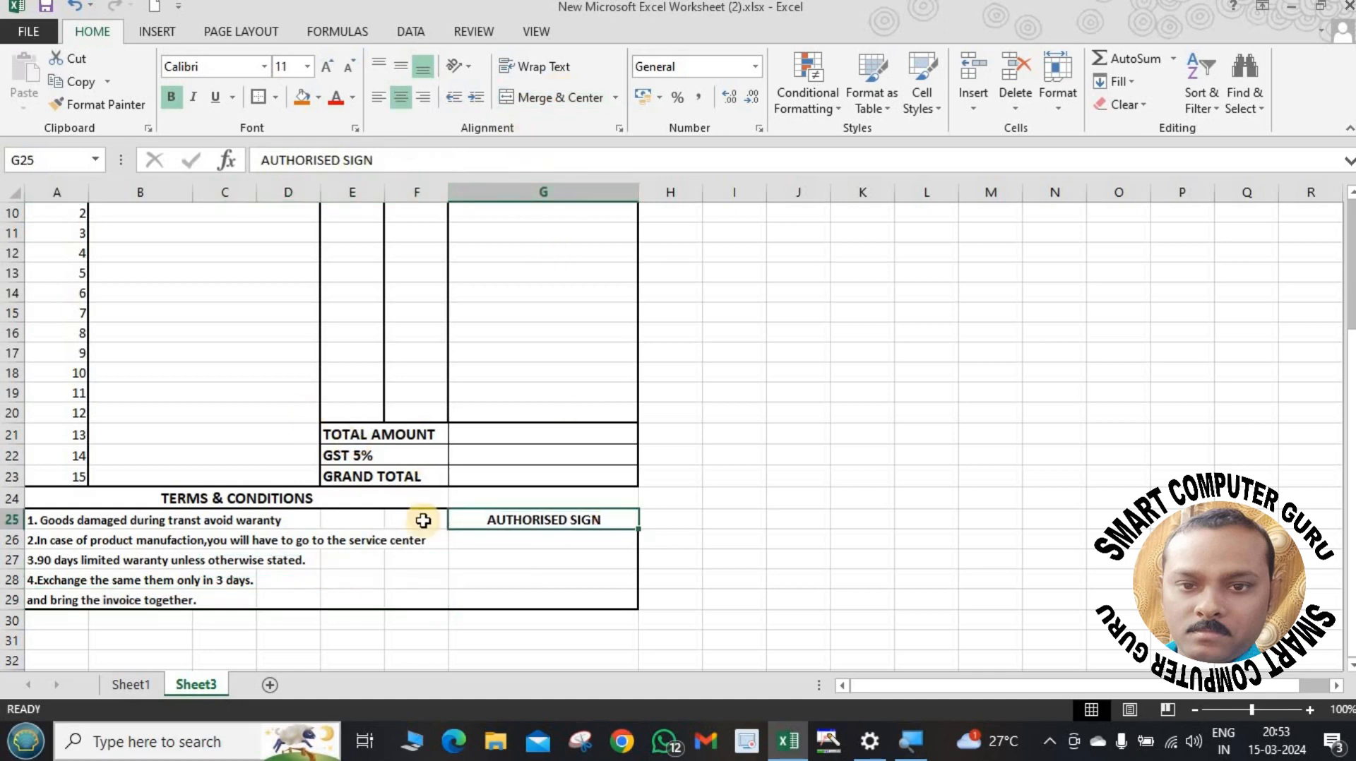
{"action": "left_click", "coordinate": [444, 593]}
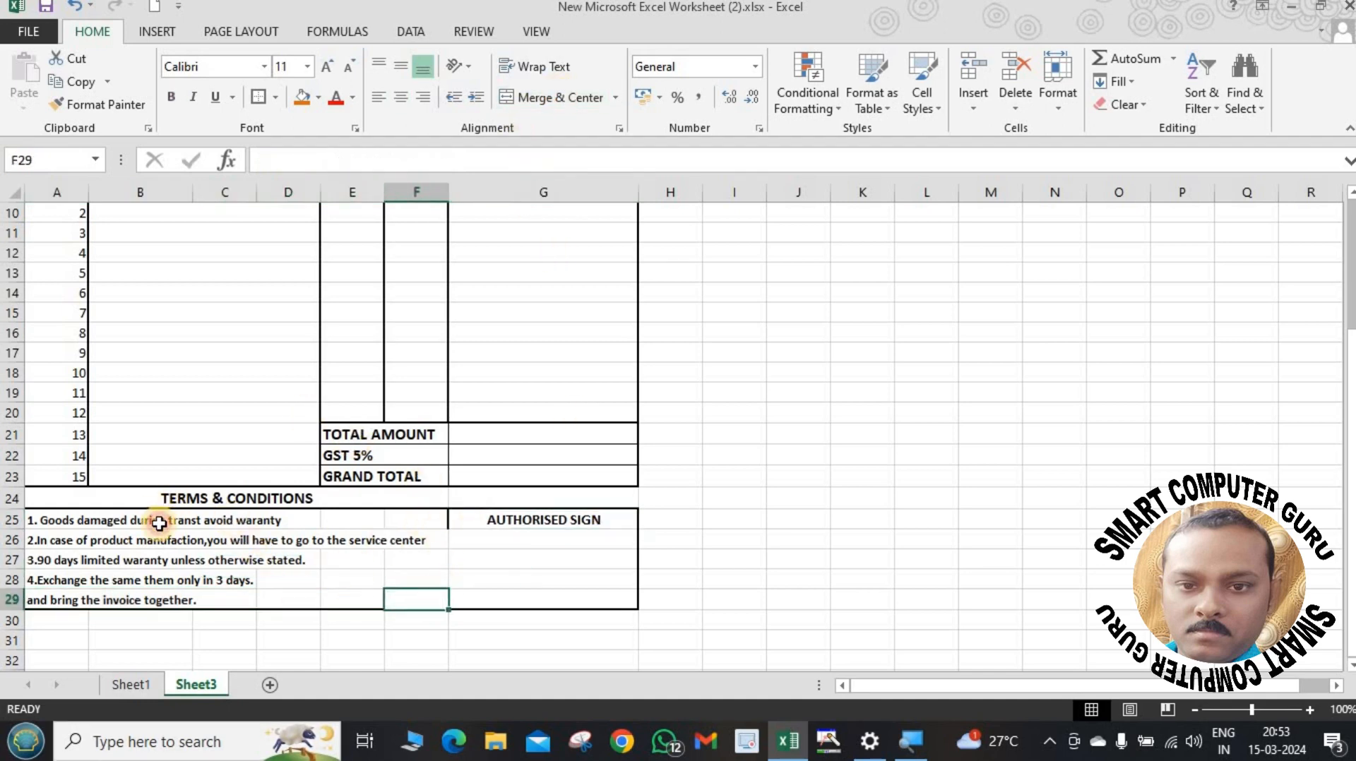
Put a thick box border around the terms text in A25:F29.
{"action": "left_click_drag", "start_coordinate": [159, 522], "coordinate": [406, 601]}
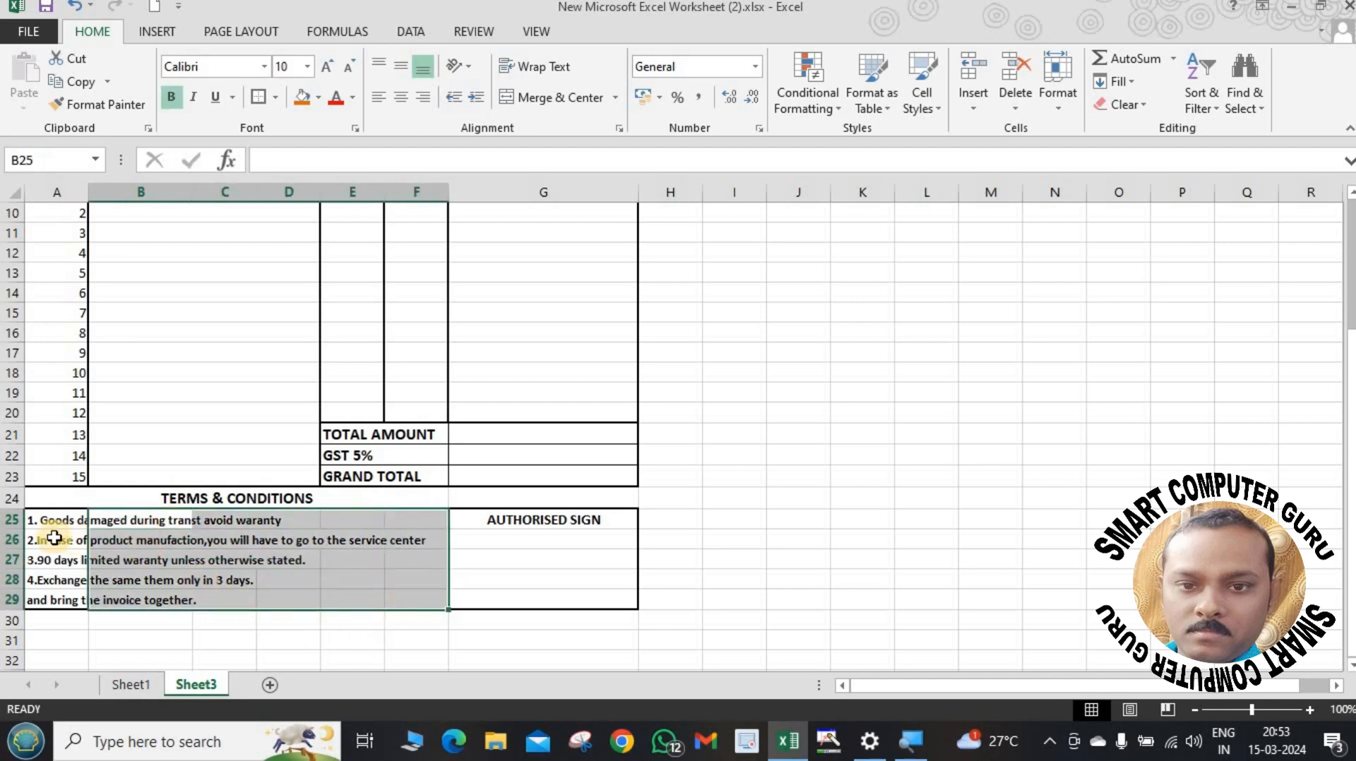
{"action": "left_click_drag", "start_coordinate": [36, 523], "coordinate": [398, 611]}
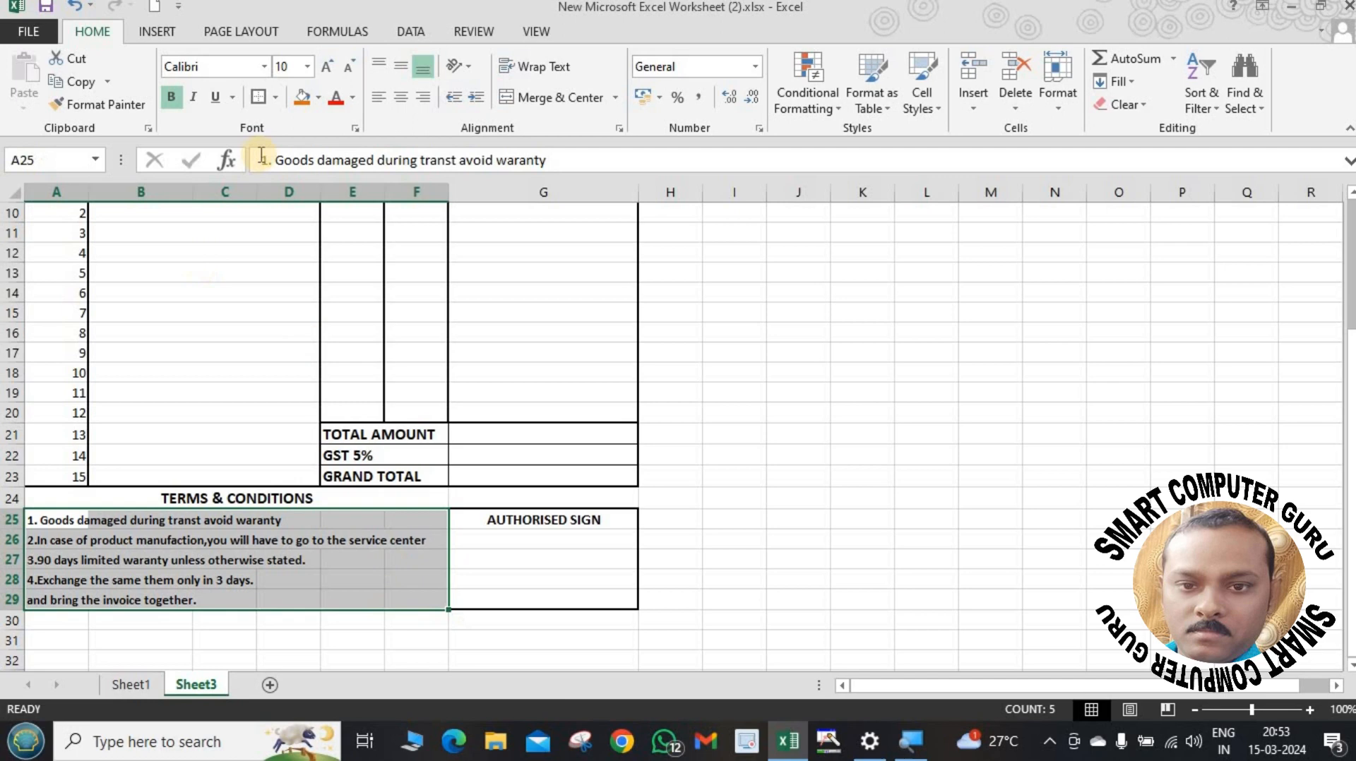
{"action": "left_click", "coordinate": [260, 98]}
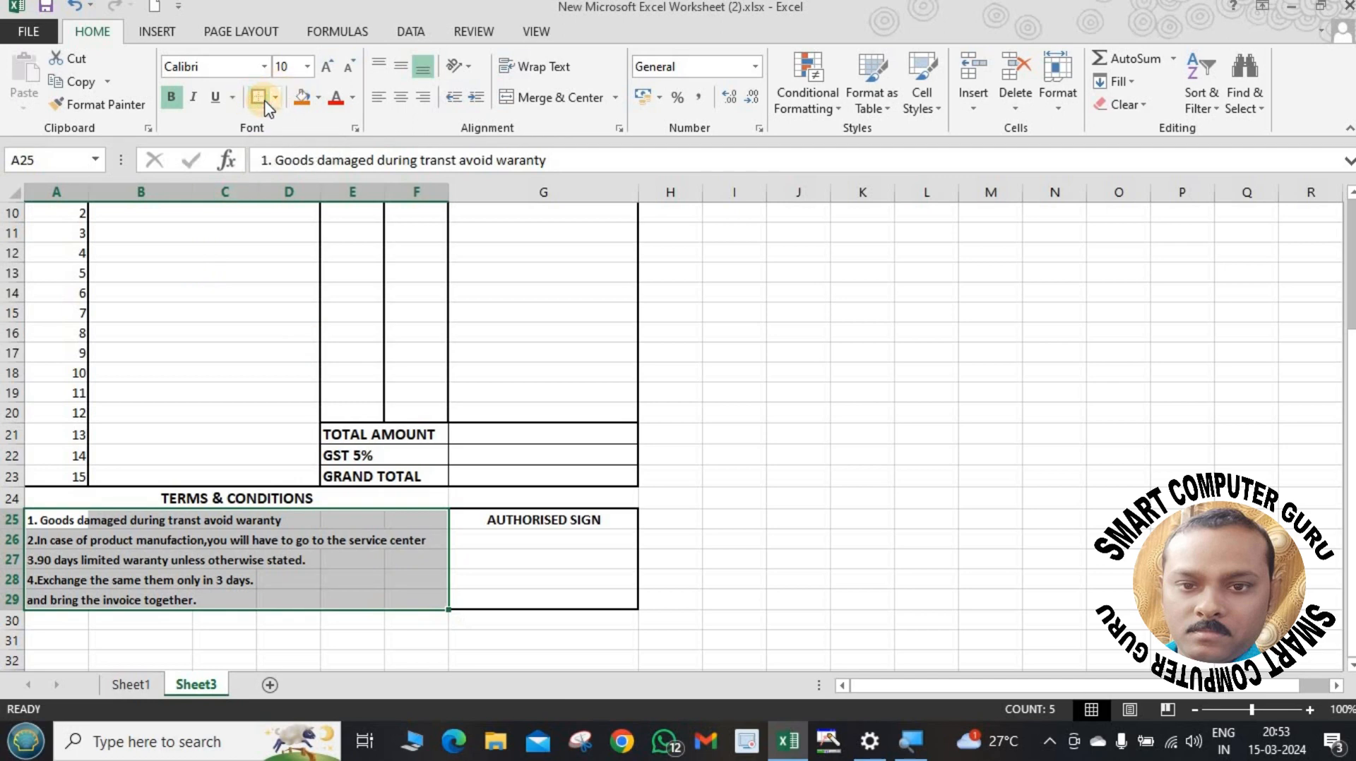
{"action": "left_click", "coordinate": [470, 323]}
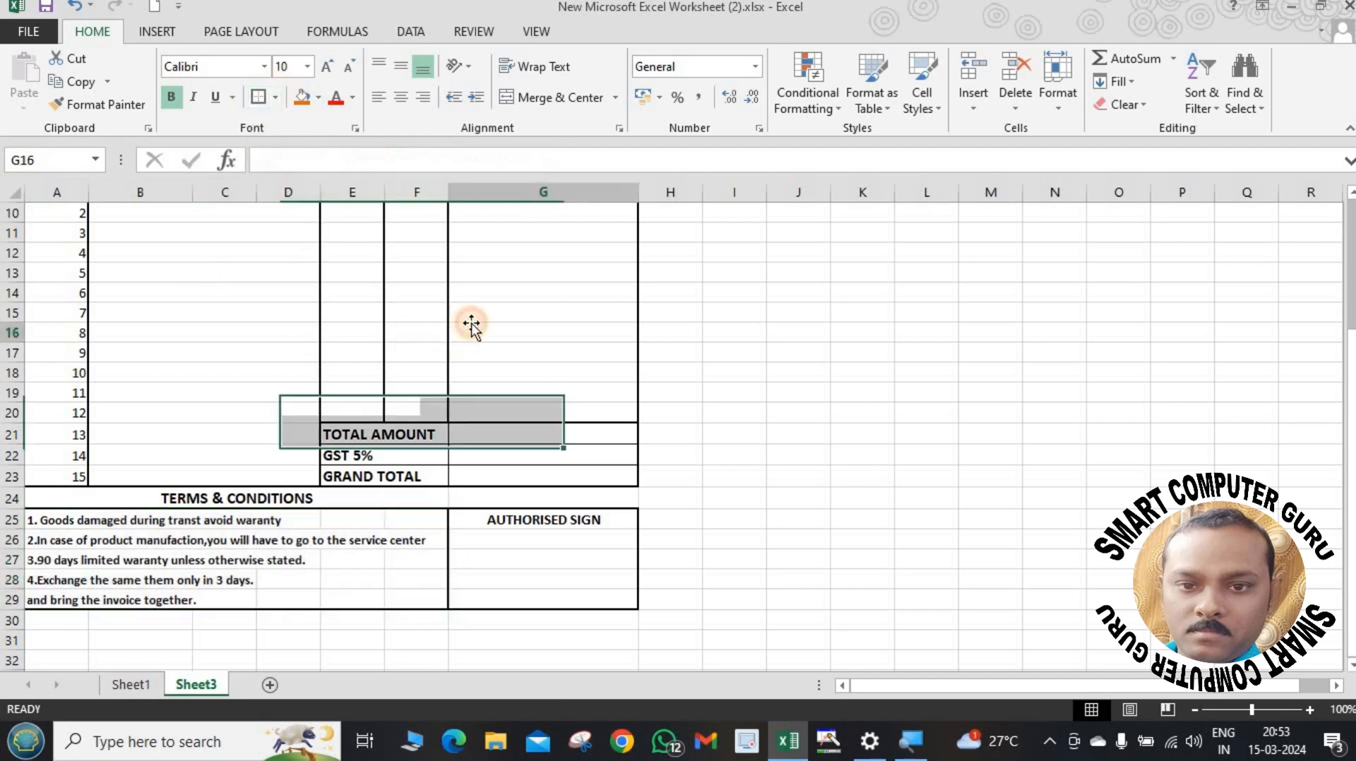
{"action": "left_click", "coordinate": [547, 535]}
{"action": "left_click", "coordinate": [560, 521]}
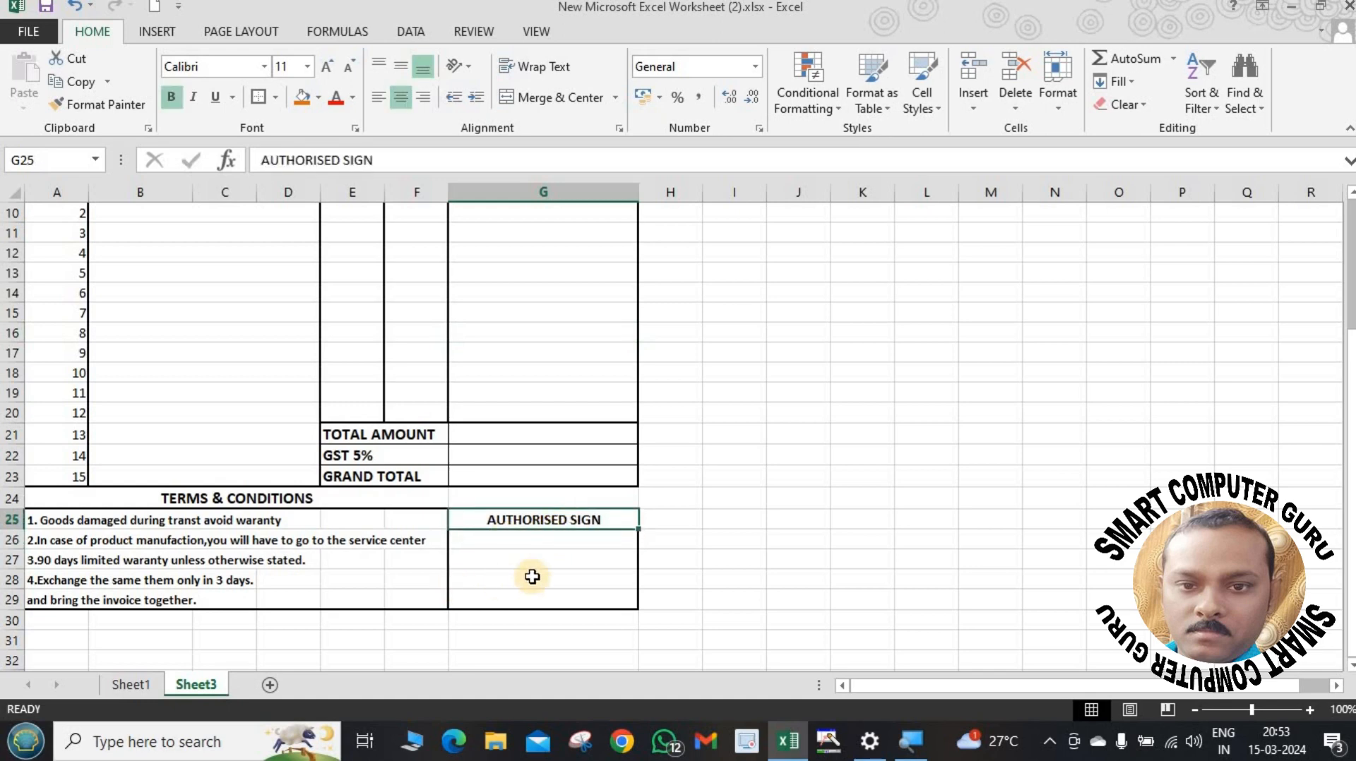
{"action": "left_click", "coordinate": [946, 545]}
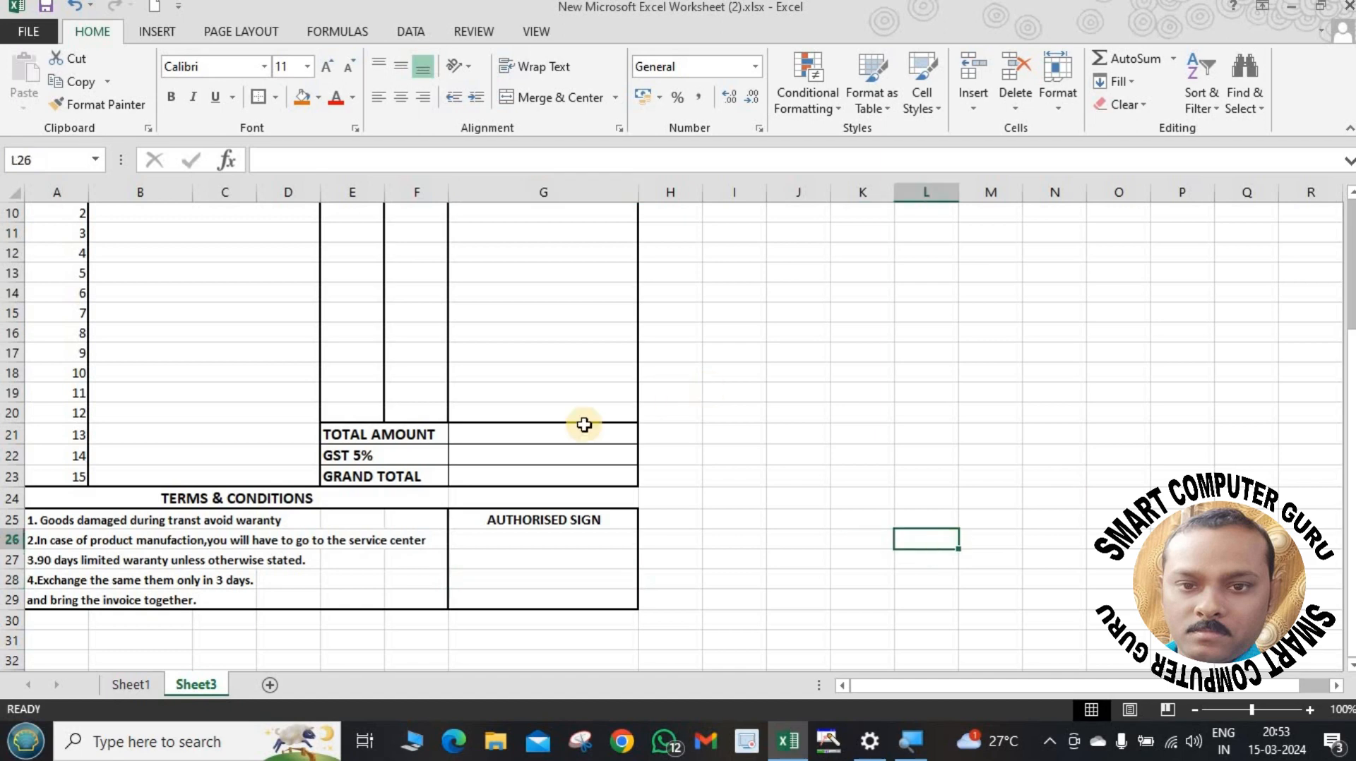
{"action": "left_click_drag", "start_coordinate": [55, 521], "coordinate": [393, 596]}
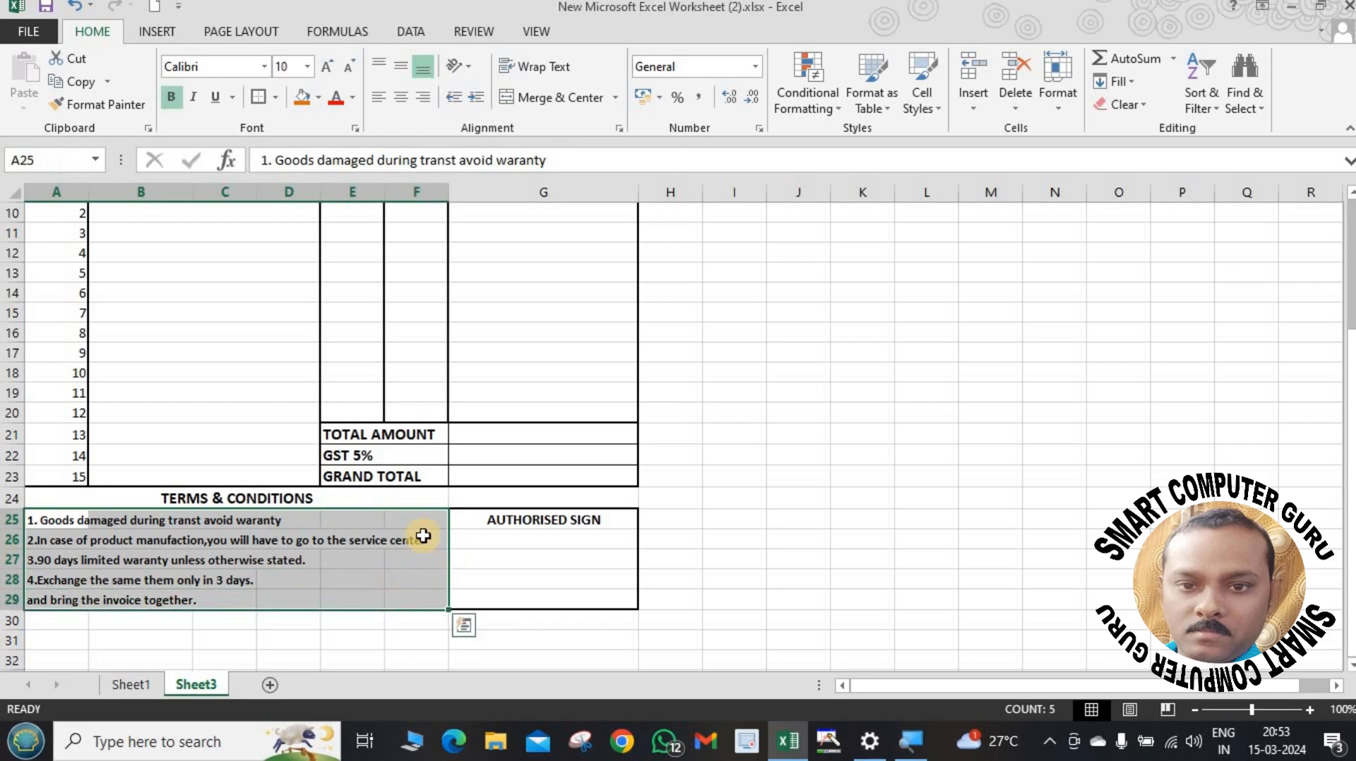
{"action": "left_click", "coordinate": [788, 556]}
Fill the two empty rows below the terms block, A30:G31, with the header's orange color.
{"action": "scroll", "coordinate": [445, 578], "scroll_direction": "up", "scroll_amount": 3}
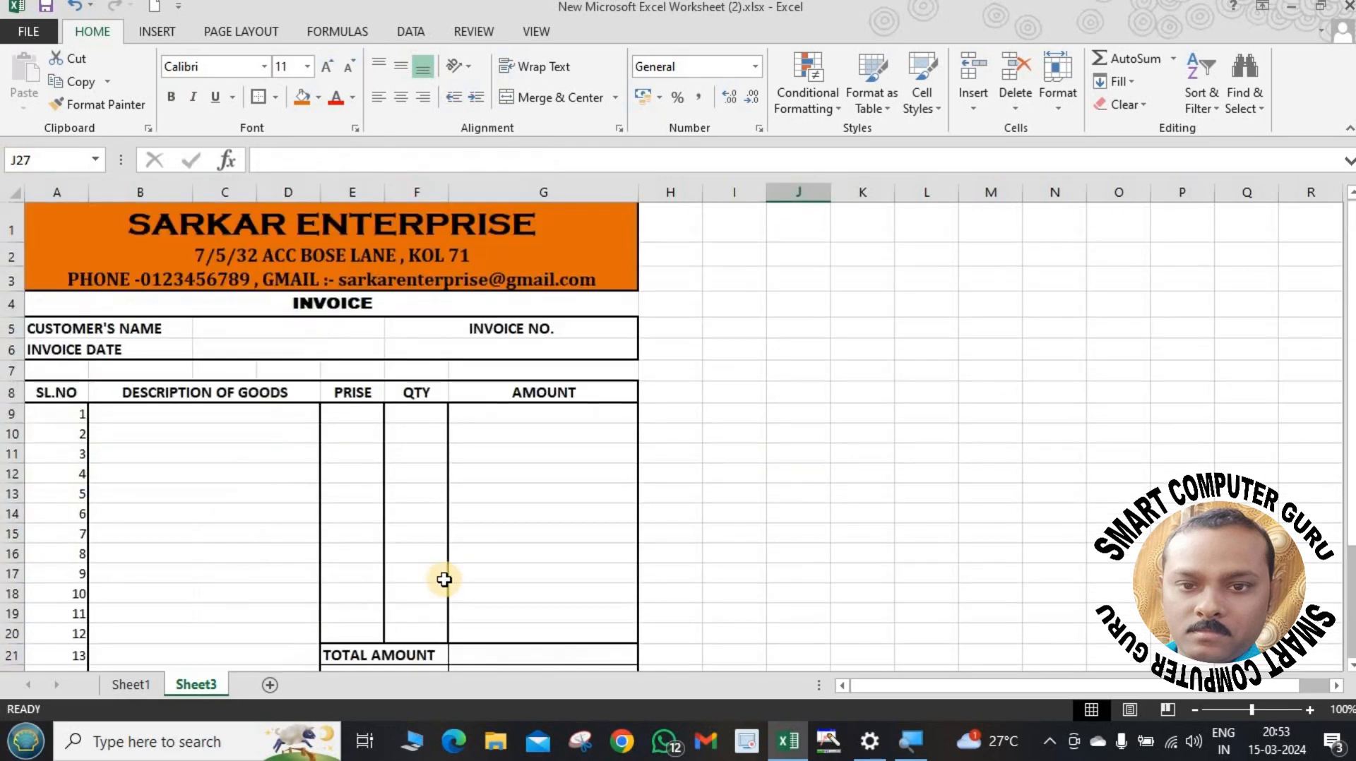
{"action": "scroll", "coordinate": [444, 579], "scroll_direction": "down", "scroll_amount": 1}
{"action": "scroll", "coordinate": [444, 579], "scroll_direction": "down", "scroll_amount": 4}
{"action": "scroll", "coordinate": [443, 578], "scroll_direction": "up", "scroll_amount": 5}
{"action": "scroll", "coordinate": [443, 578], "scroll_direction": "down", "scroll_amount": 6}
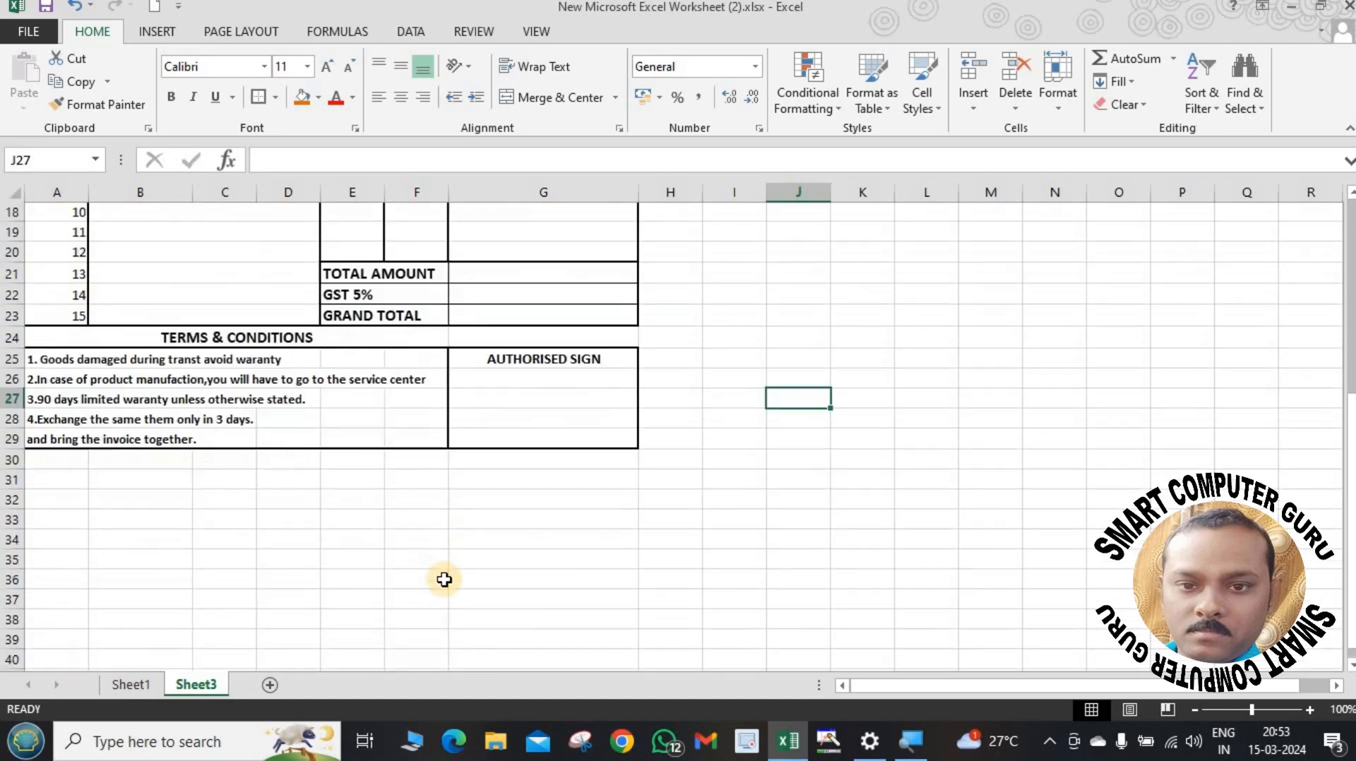
{"action": "left_click_drag", "start_coordinate": [60, 441], "coordinate": [520, 455]}
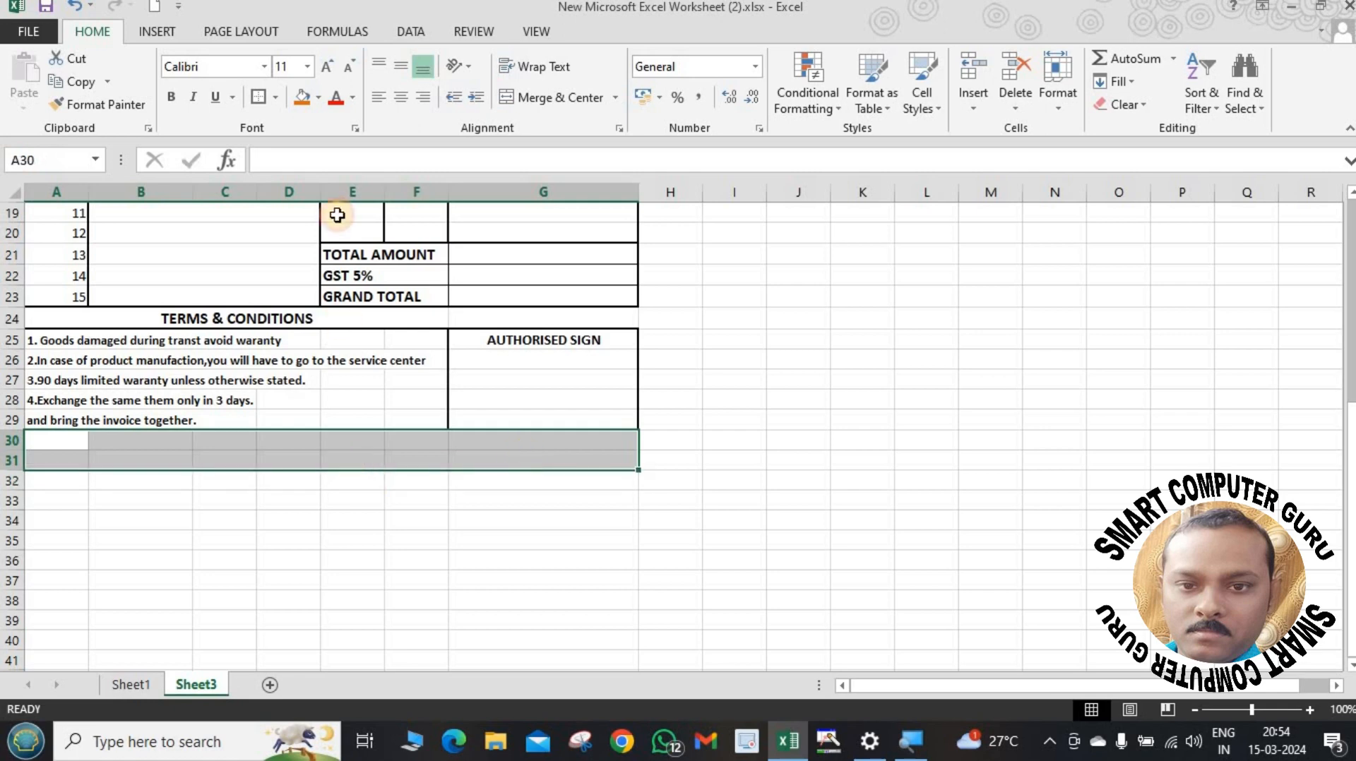
{"action": "left_click", "coordinate": [302, 97]}
{"action": "left_click", "coordinate": [444, 399]}
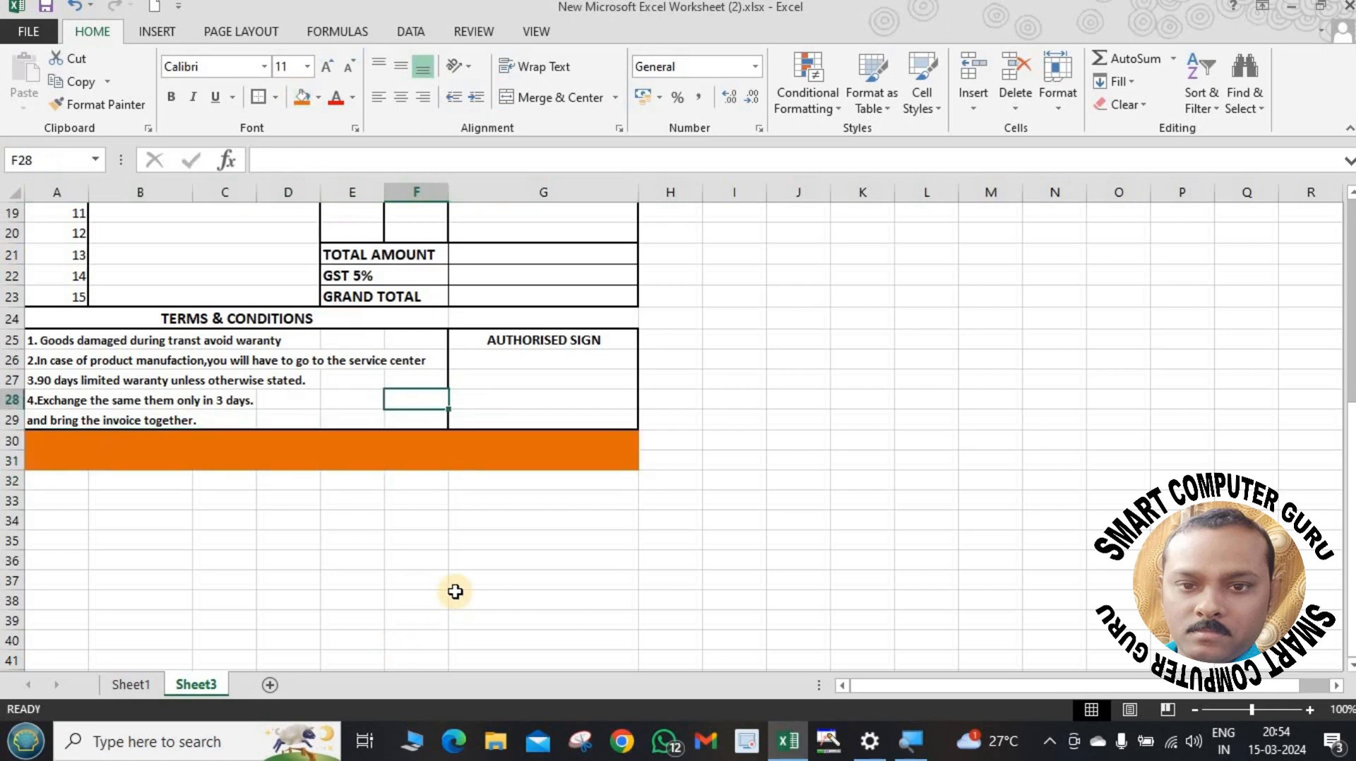
Enter the customer's name in C5 and the invoice number in F6 under INVOICE NO.
{"action": "scroll", "coordinate": [454, 590], "scroll_direction": "up", "scroll_amount": 4}
{"action": "scroll", "coordinate": [454, 590], "scroll_direction": "down", "scroll_amount": 4}
{"action": "scroll", "coordinate": [340, 565], "scroll_direction": "up", "scroll_amount": 6}
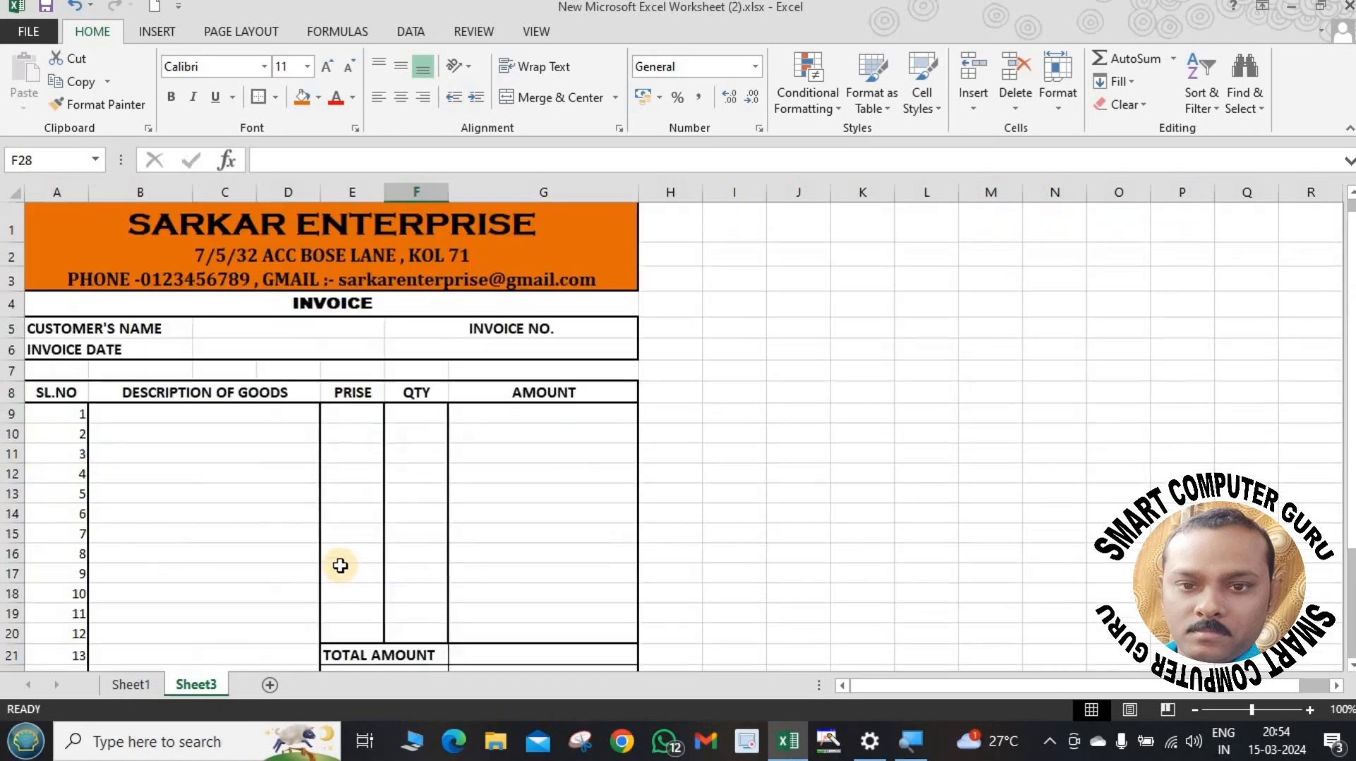
{"action": "scroll", "coordinate": [339, 566], "scroll_direction": "down", "scroll_amount": 4}
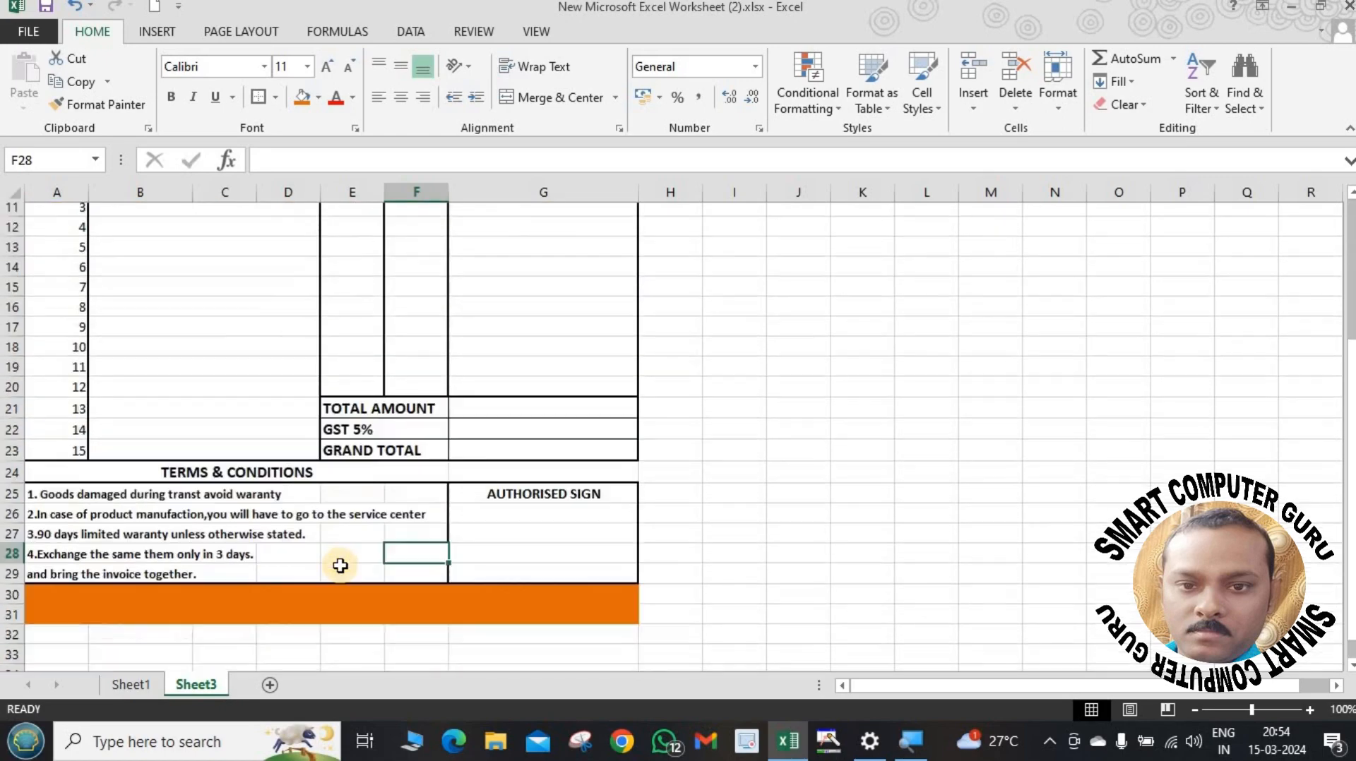
{"action": "scroll", "coordinate": [341, 564], "scroll_direction": "up", "scroll_amount": 4}
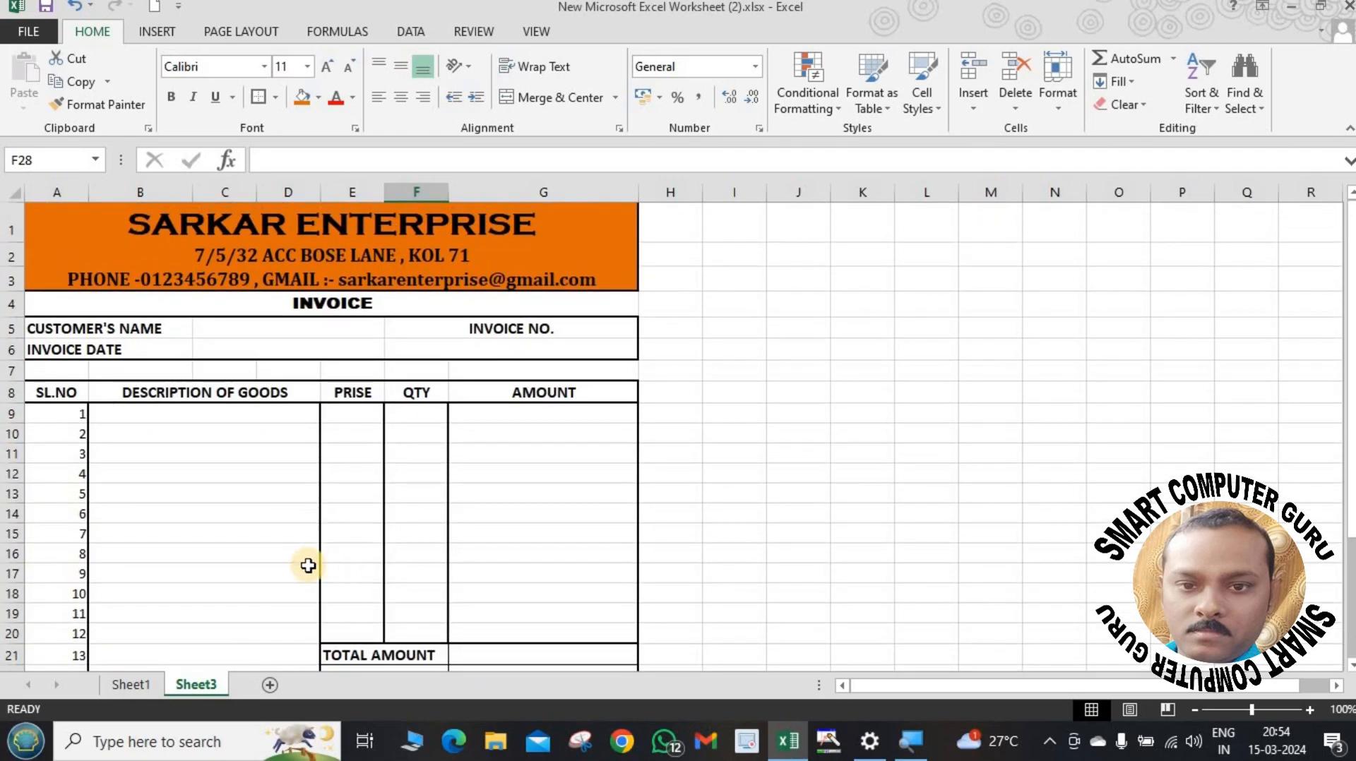
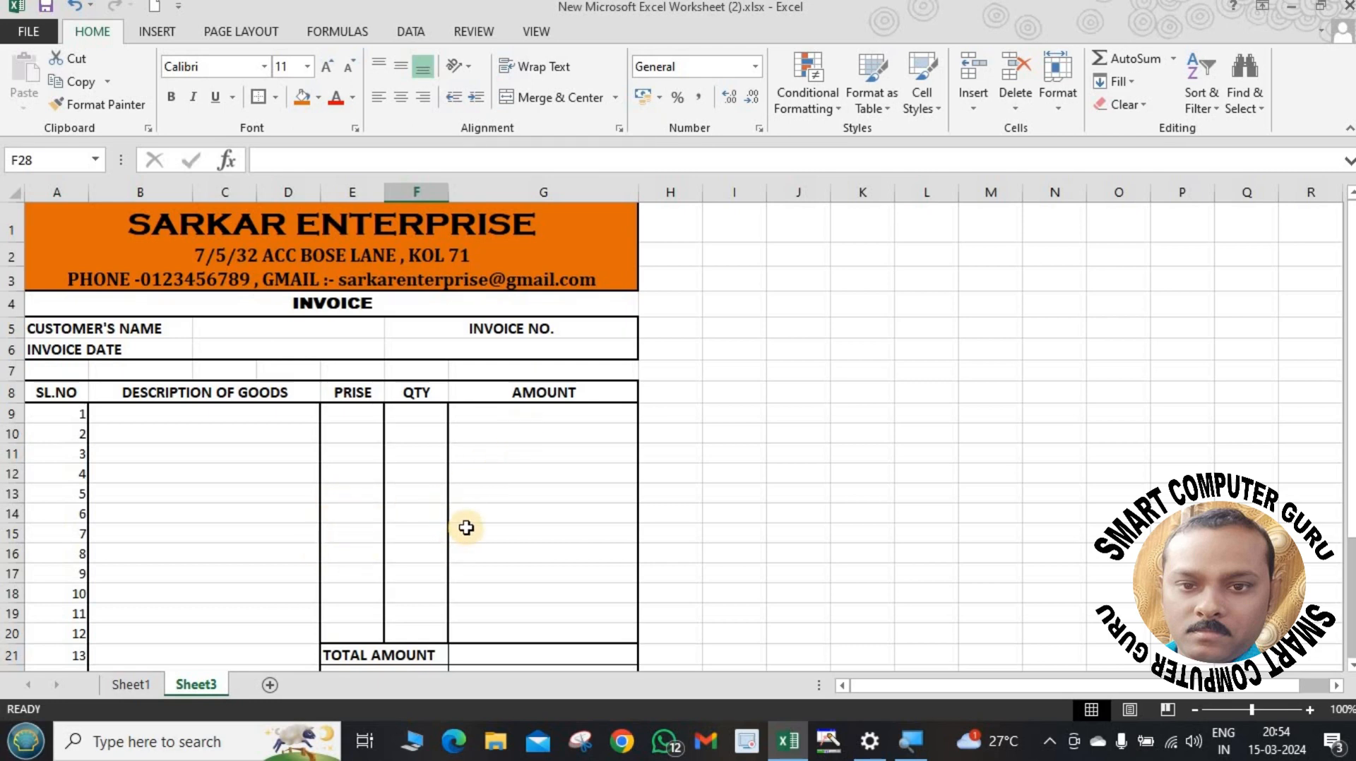
{"action": "left_click", "coordinate": [224, 328]}
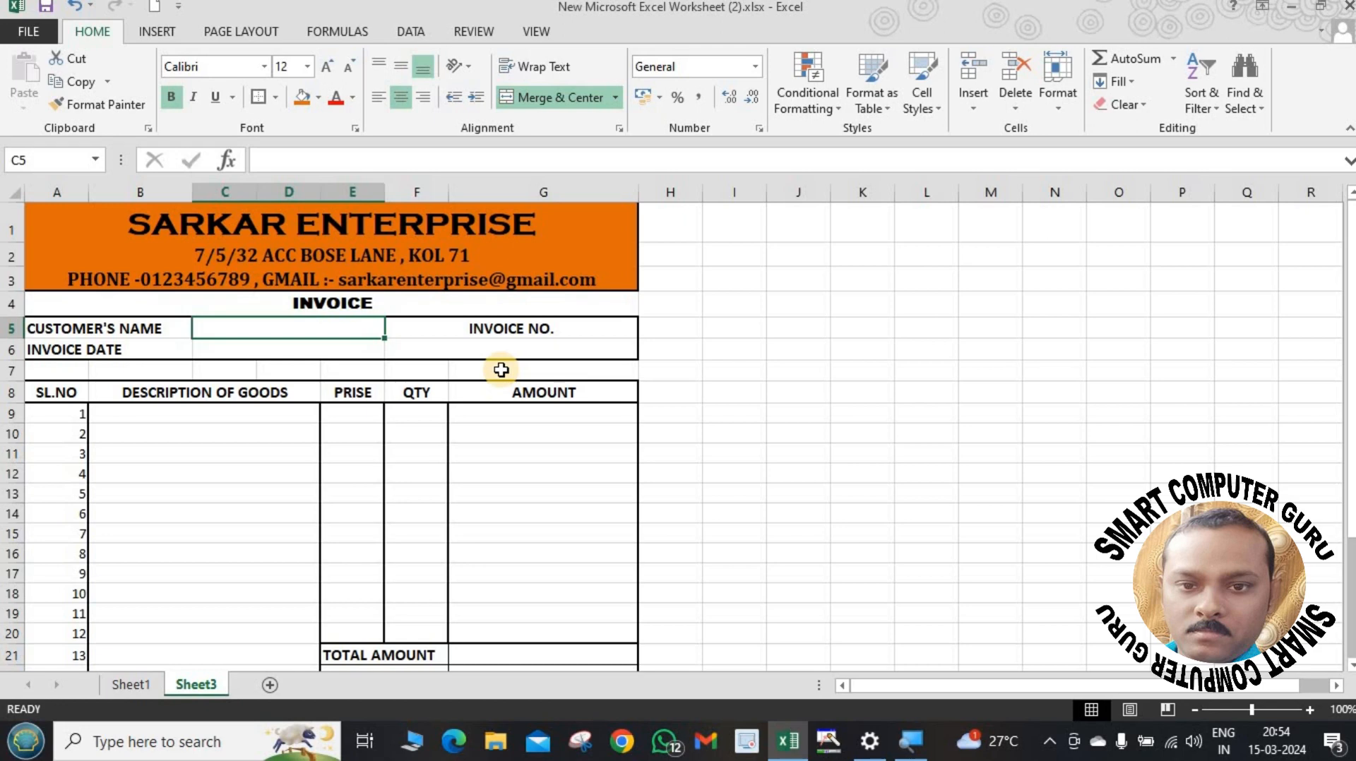
{"action": "type", "text": "A.S"}
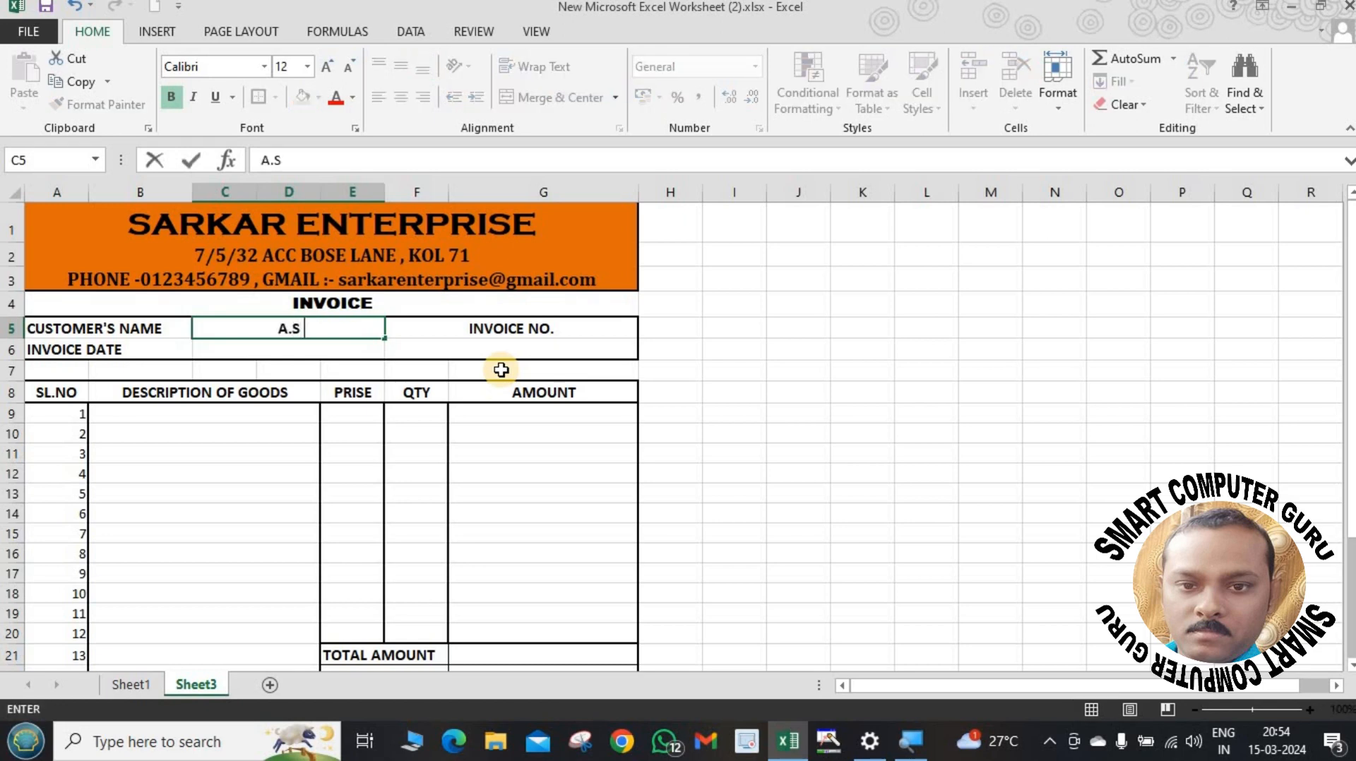
{"action": "type", "text": " BANERJEE"}
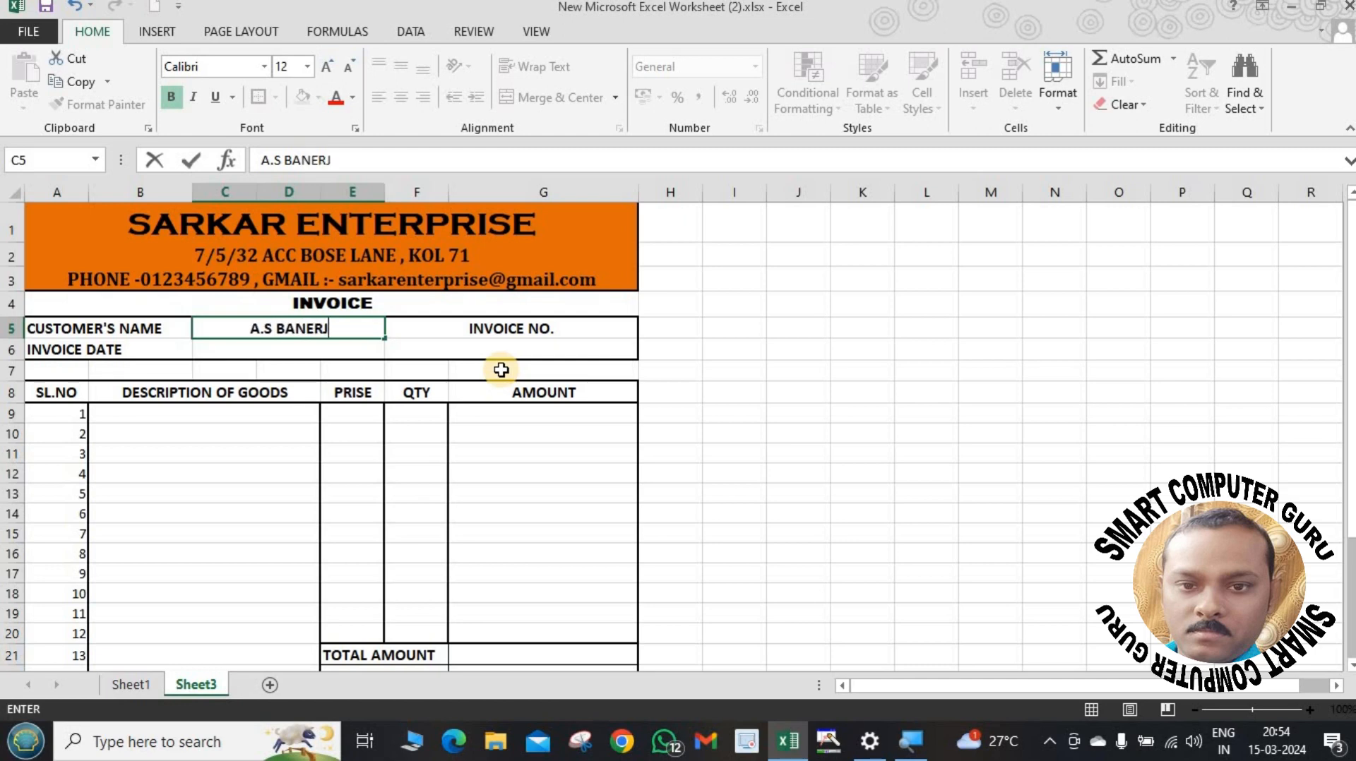
{"action": "left_click", "coordinate": [561, 360]}
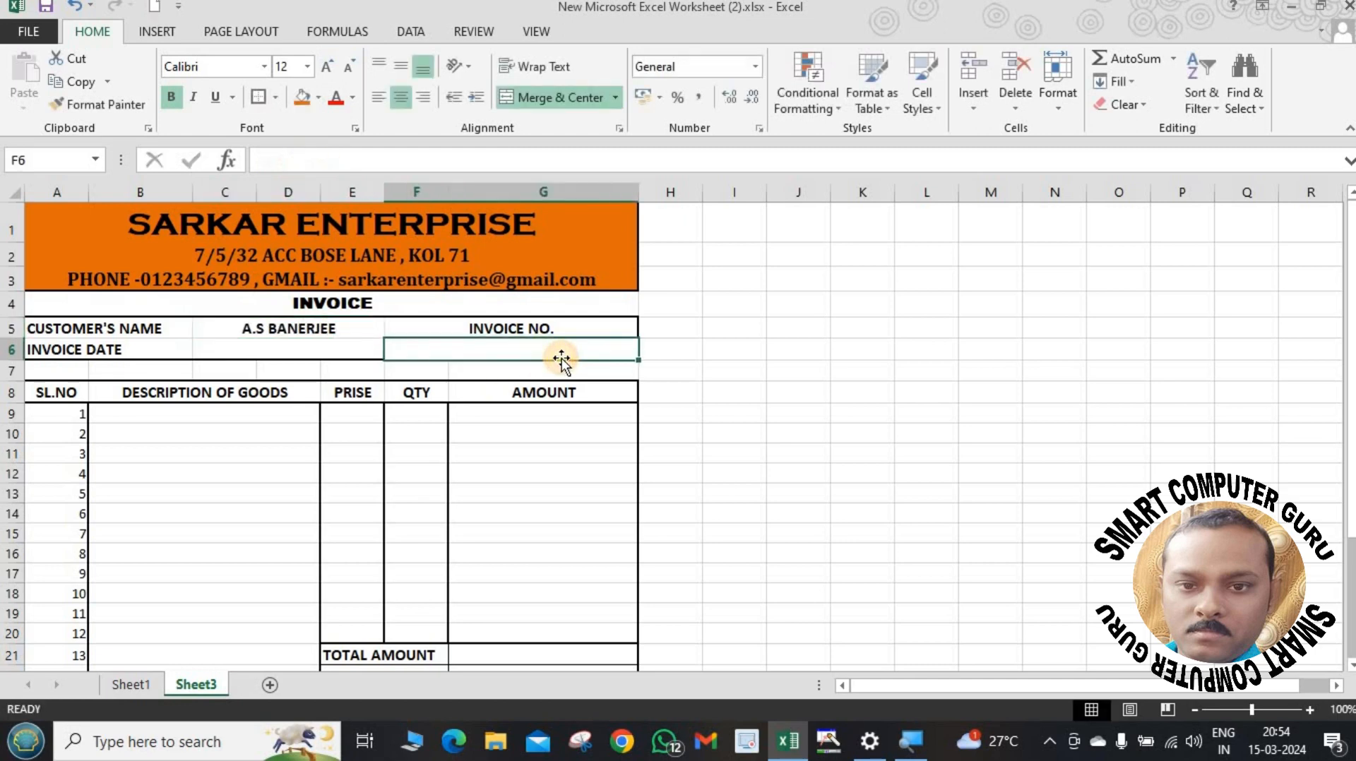
{"action": "type", "text": "343"}
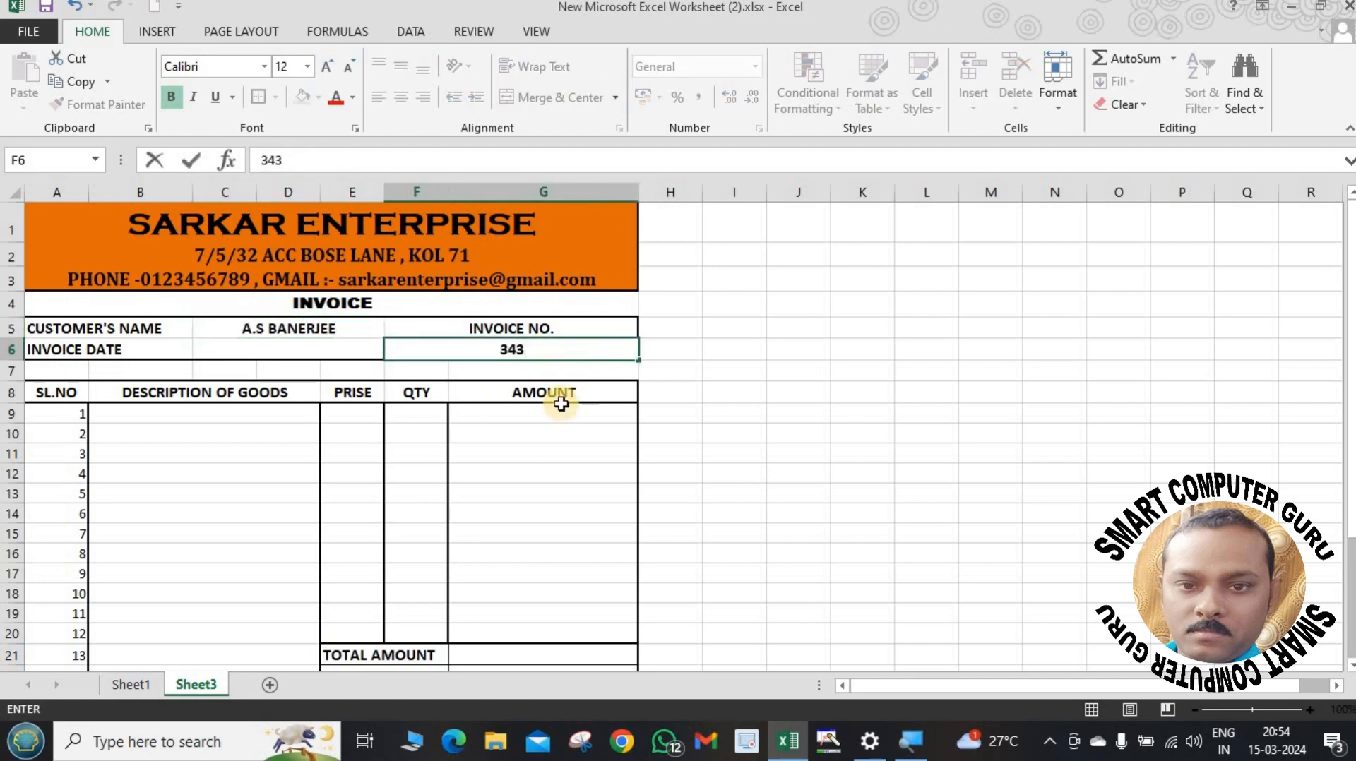
{"action": "left_click", "coordinate": [554, 453]}
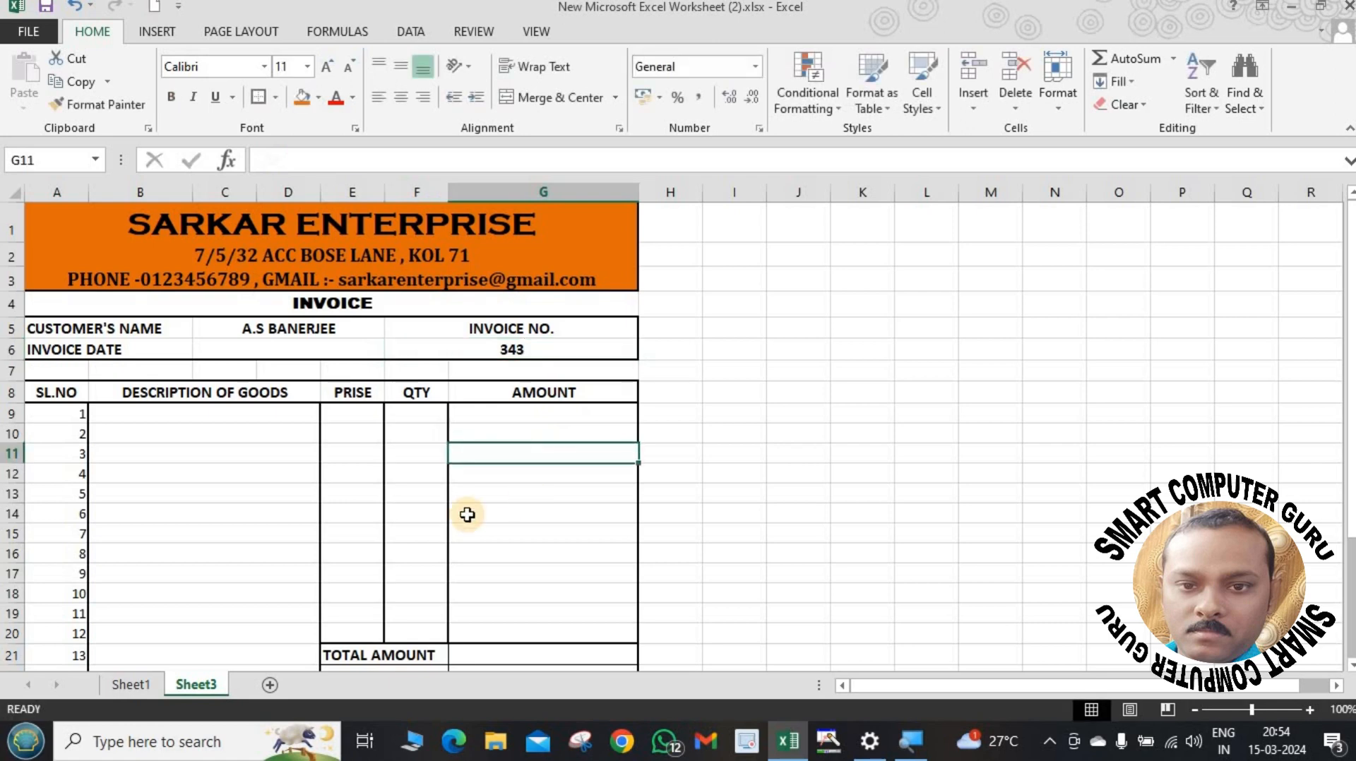
Center the serial numbers 1 to 15 in A9:A23 and make them bold.
{"action": "left_click", "coordinate": [180, 422]}
{"action": "scroll", "coordinate": [180, 424], "scroll_direction": "down", "scroll_amount": 3}
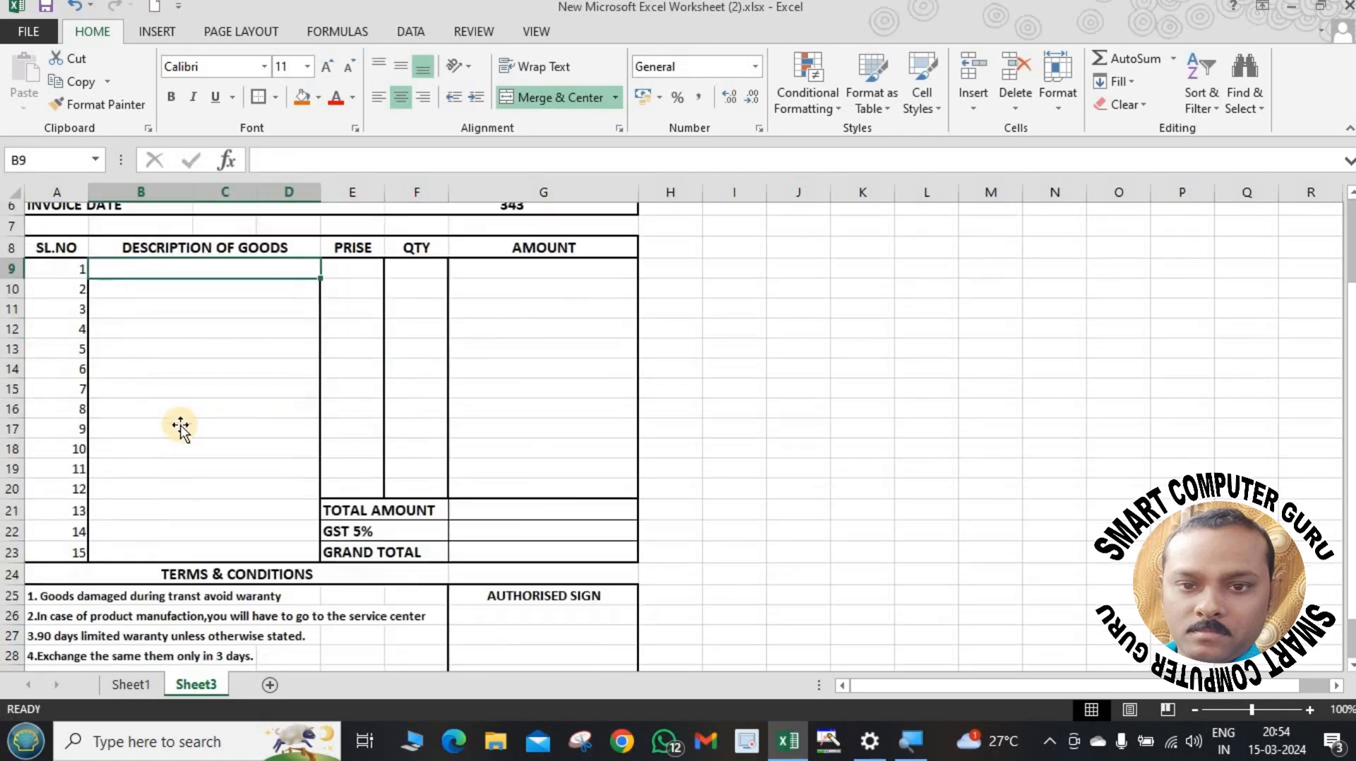
{"action": "scroll", "coordinate": [146, 378], "scroll_direction": "up", "scroll_amount": 3}
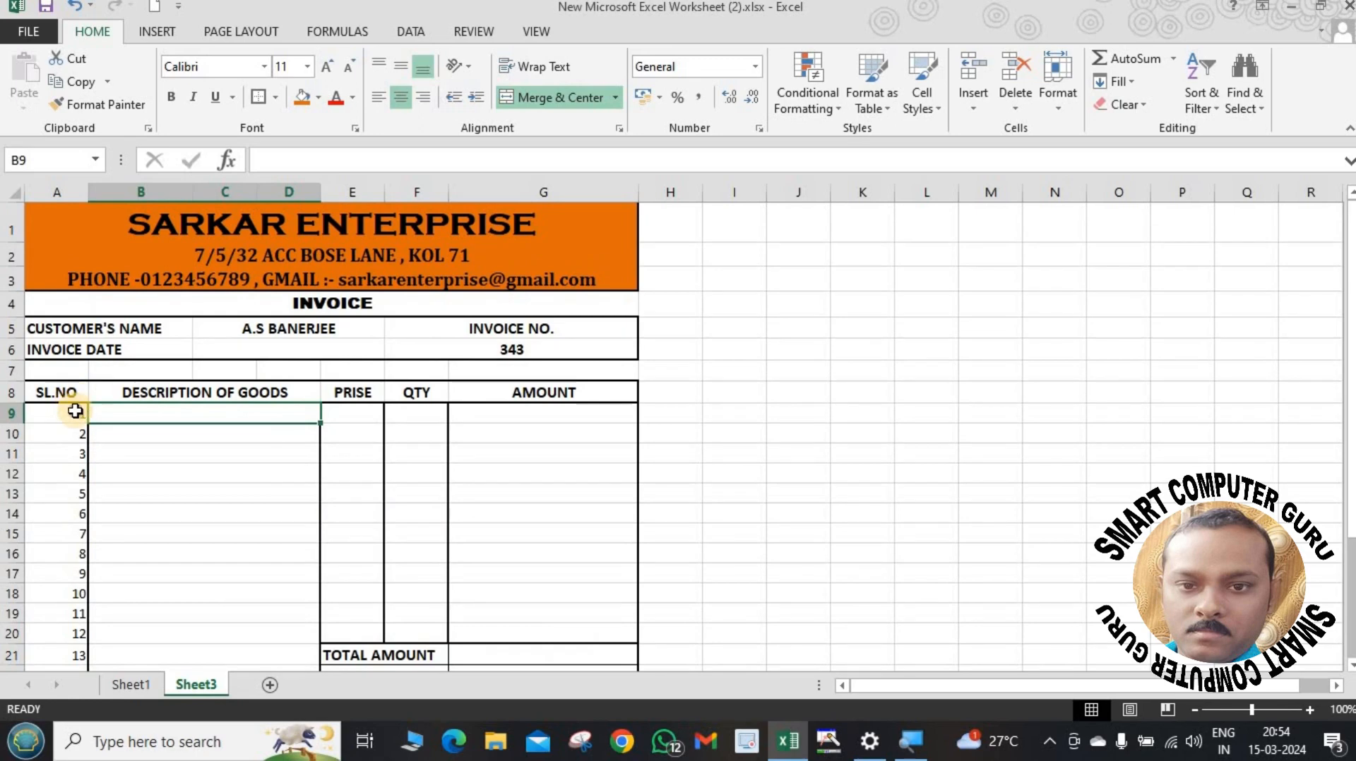
{"action": "left_click_drag", "start_coordinate": [74, 409], "coordinate": [84, 578]}
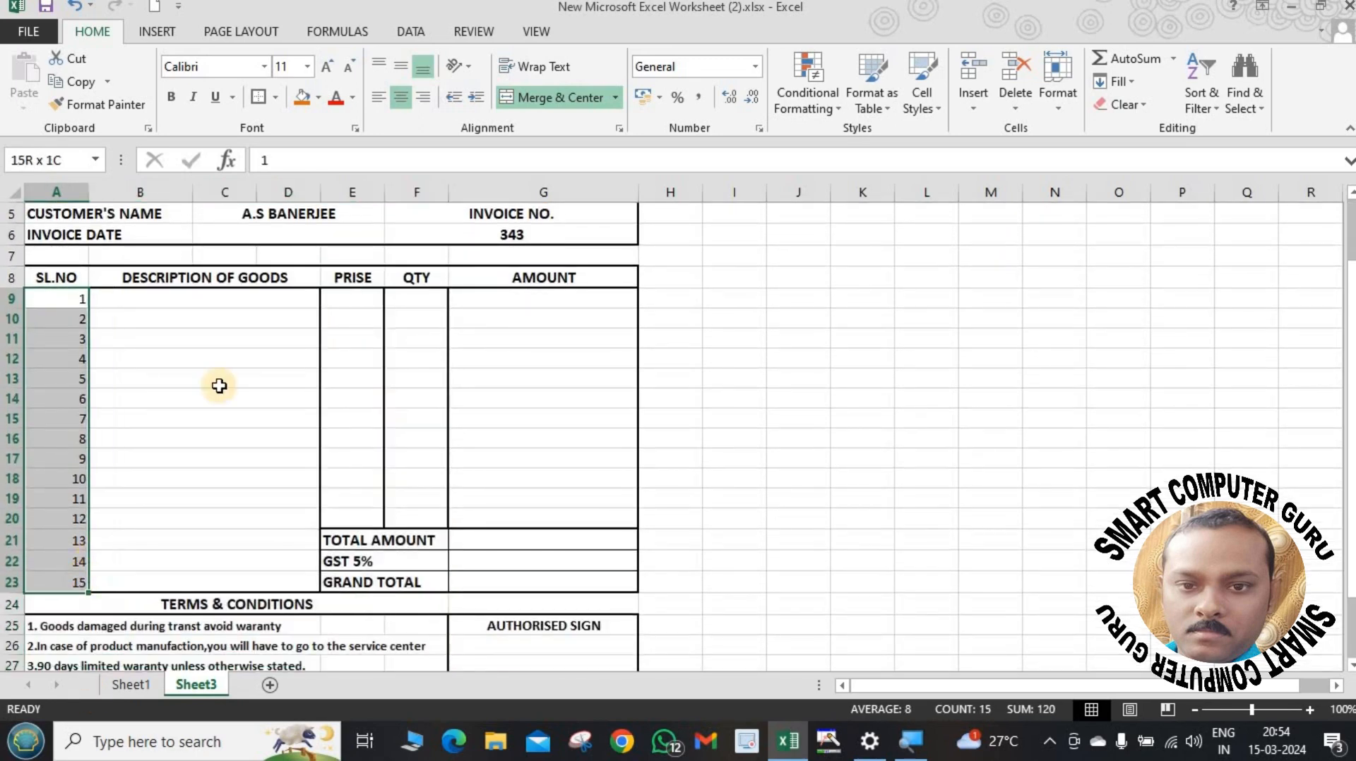
{"action": "left_click", "coordinate": [410, 91]}
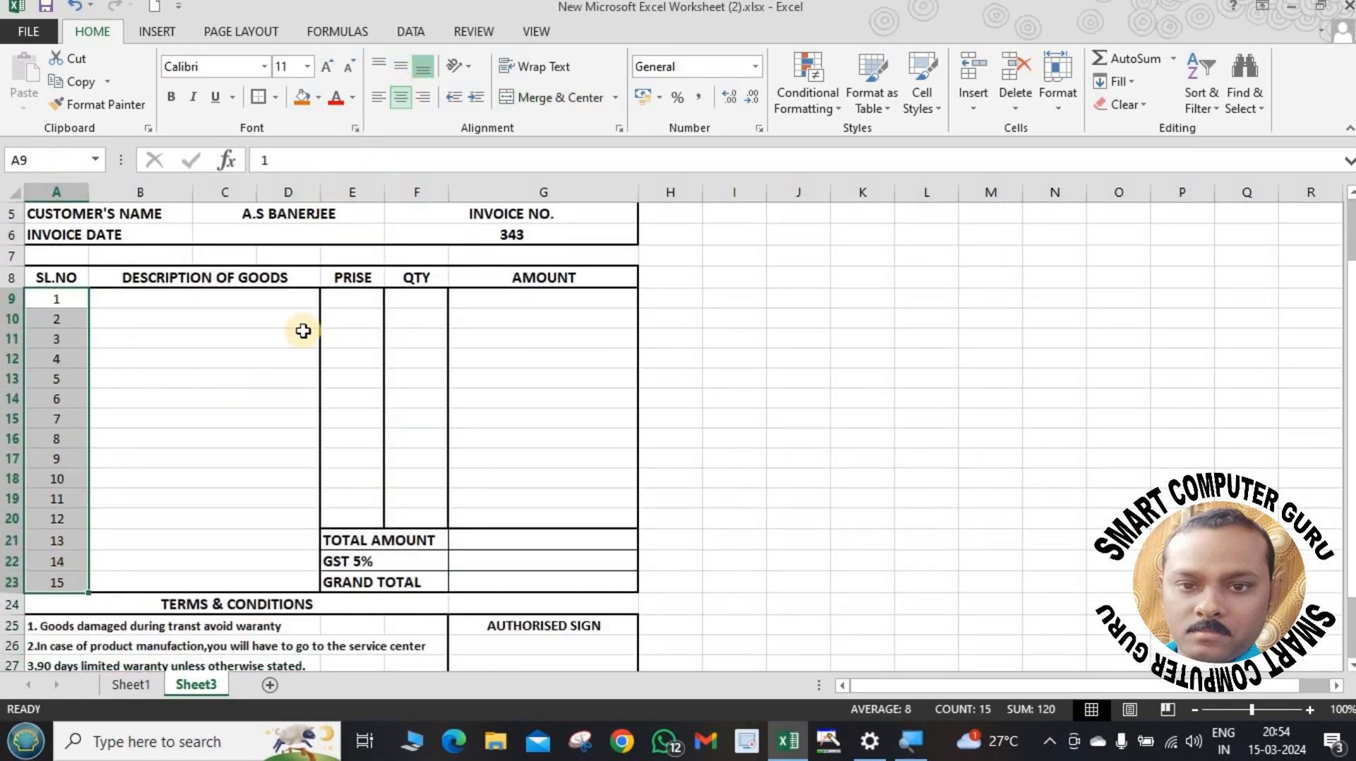
{"action": "left_click", "coordinate": [173, 98]}
{"action": "left_click", "coordinate": [196, 438]}
{"action": "left_click", "coordinate": [227, 302]}
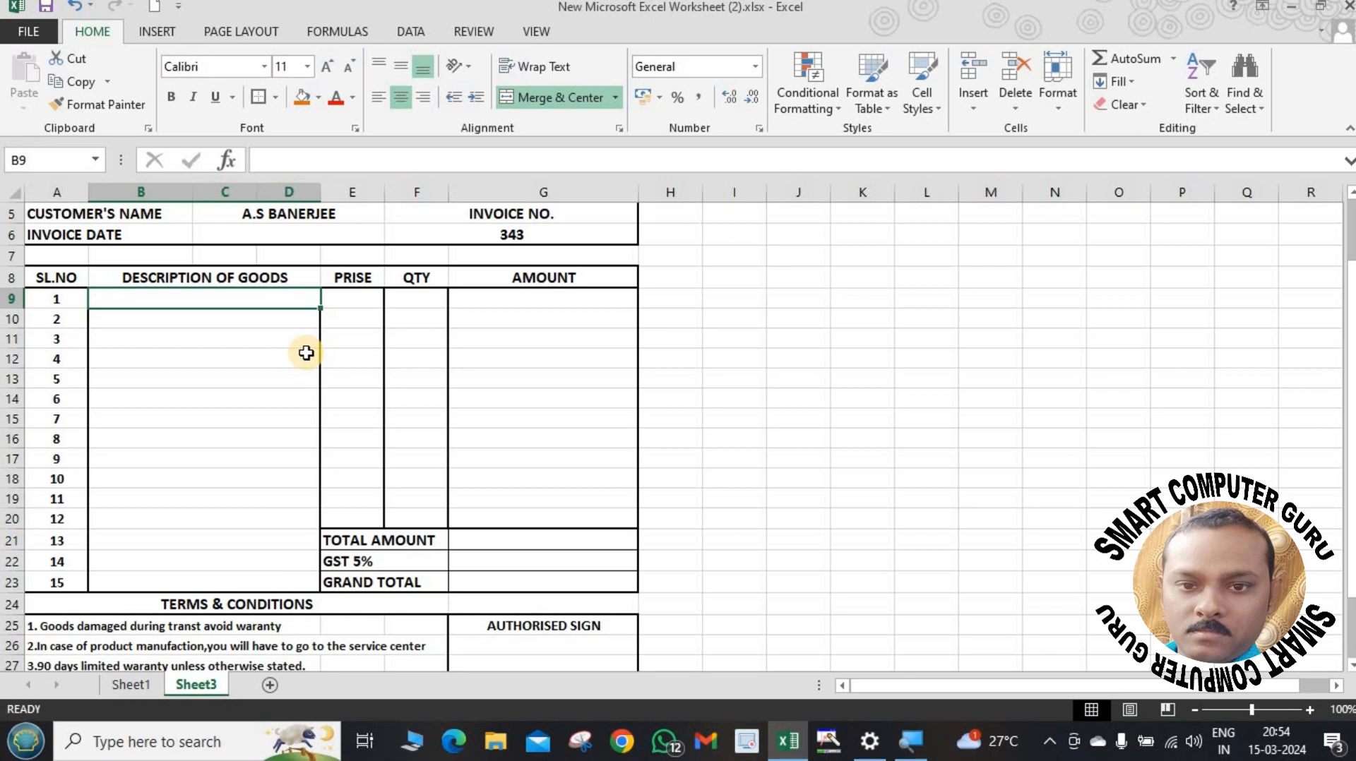
Copy the prepared item list, KEYBOARD to HP PRINTER with prices and quantities, and paste it into B9:F19.
{"action": "key", "text": "ctrl+c"}
{"action": "key", "text": "ctrl+v"}
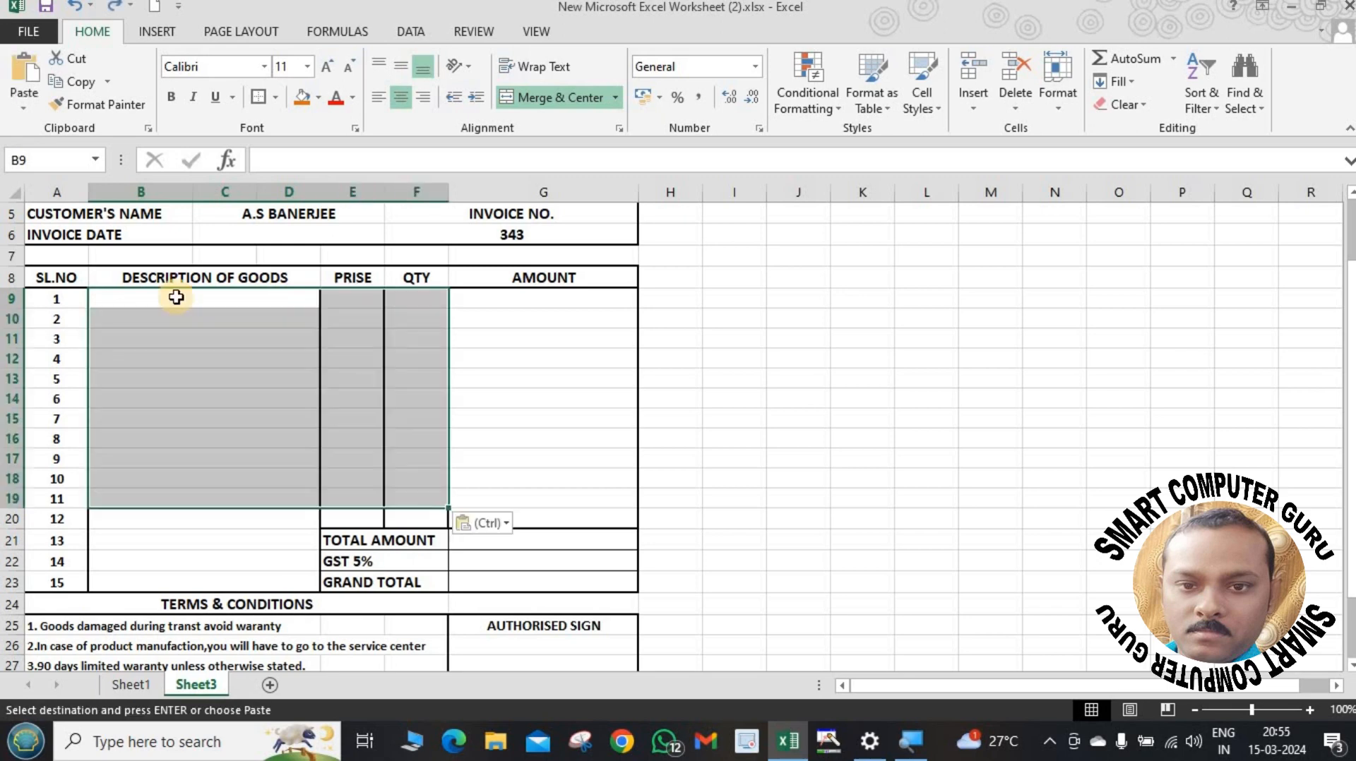
{"action": "left_click", "coordinate": [218, 548]}
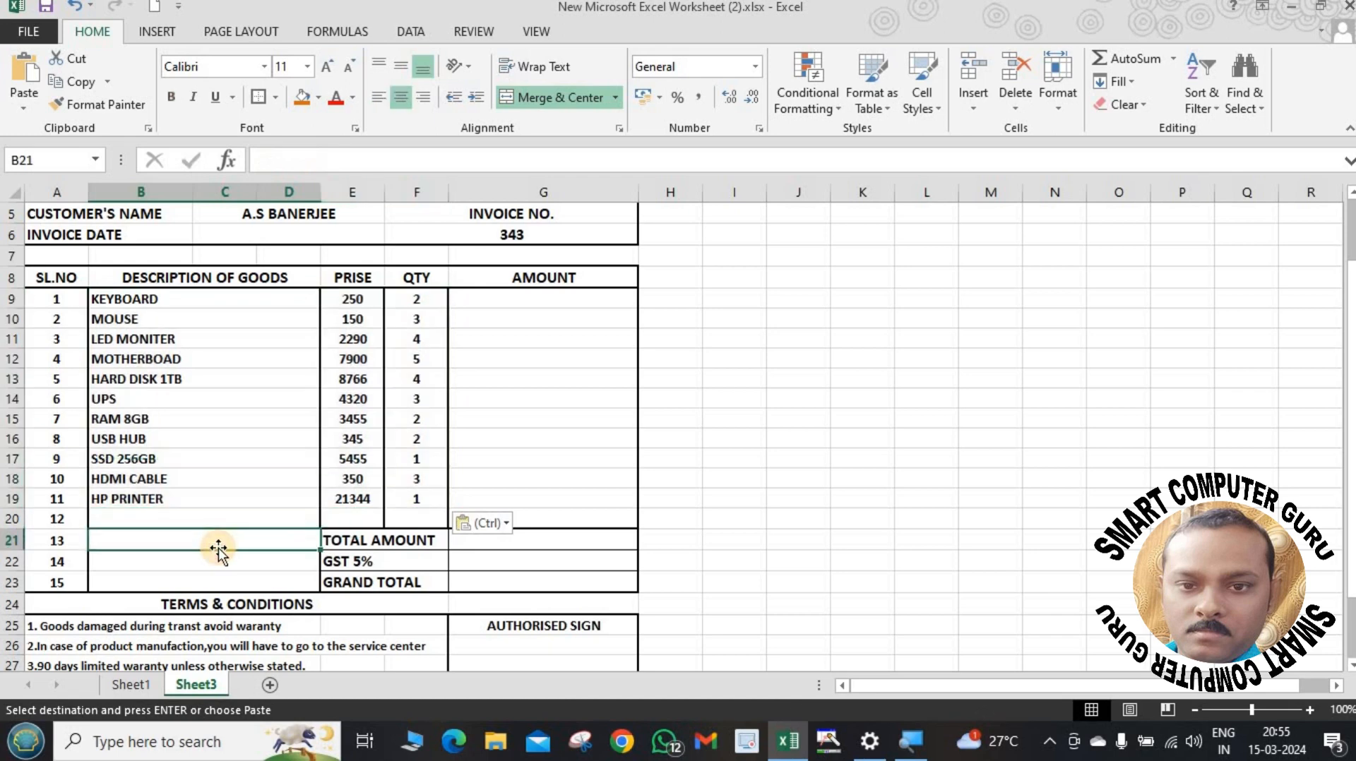
Delete the unused serial numbers 12 to 15 from A20:A23.
{"action": "scroll", "coordinate": [245, 499], "scroll_direction": "down", "scroll_amount": 2}
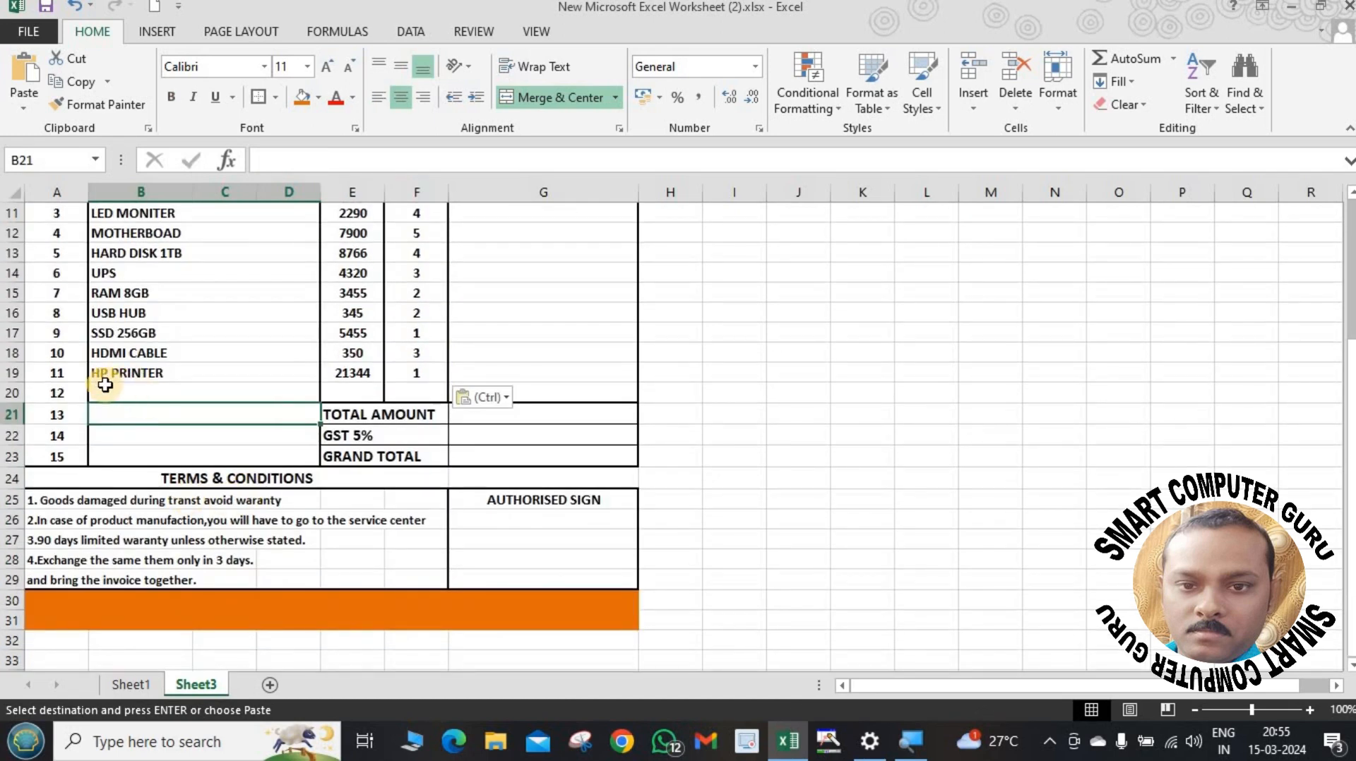
{"action": "left_click_drag", "start_coordinate": [68, 394], "coordinate": [75, 457]}
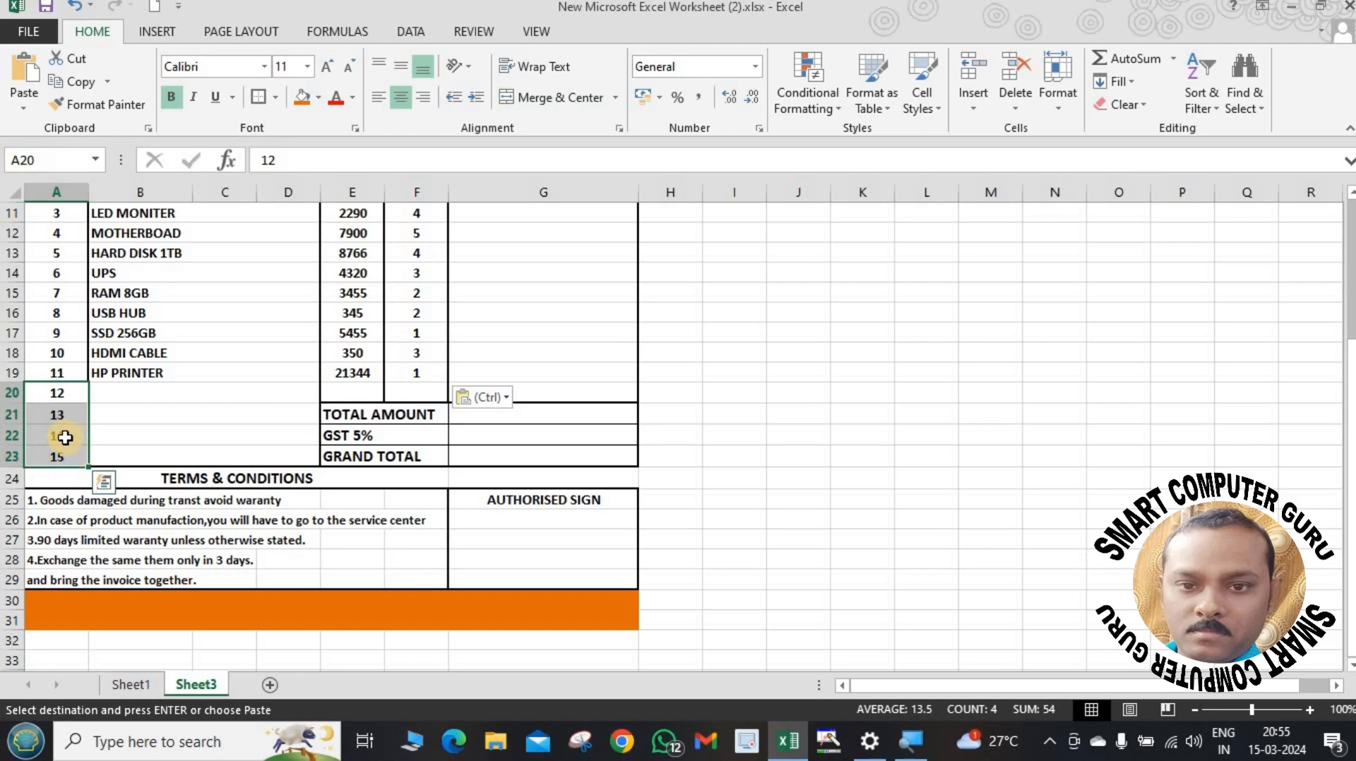
{"action": "right_click", "coordinate": [65, 443]}
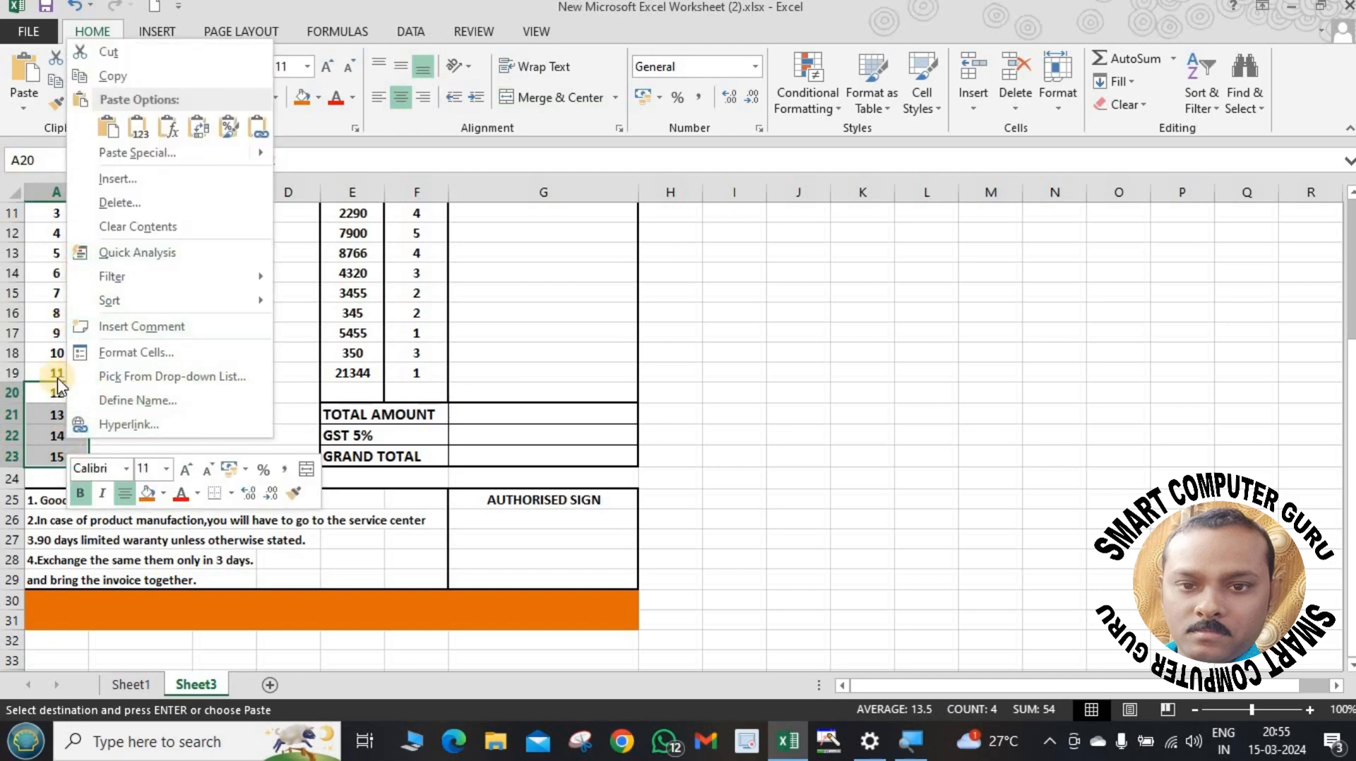
{"action": "key", "text": "Escape"}
{"action": "key", "text": "Delete"}
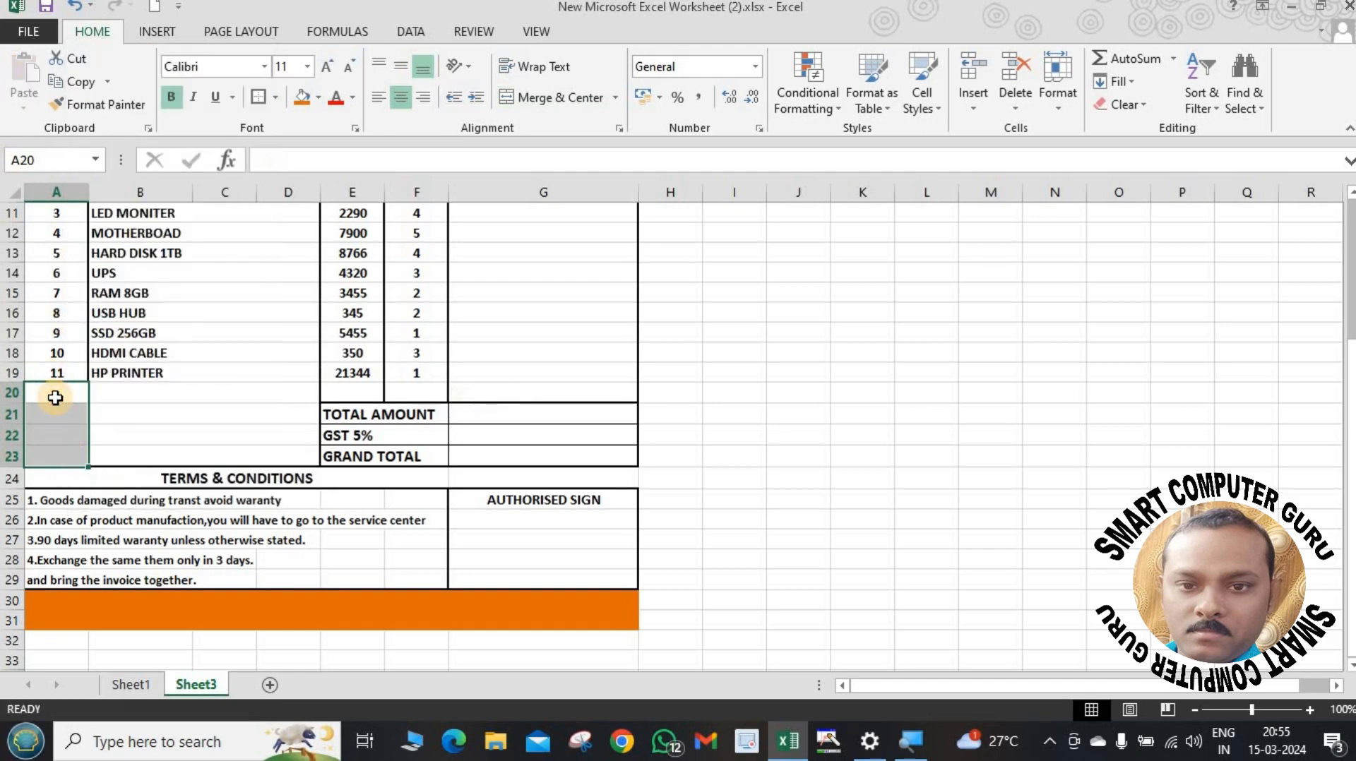
{"action": "left_click", "coordinate": [144, 415]}
{"action": "scroll", "coordinate": [270, 413], "scroll_direction": "up", "scroll_amount": 2}
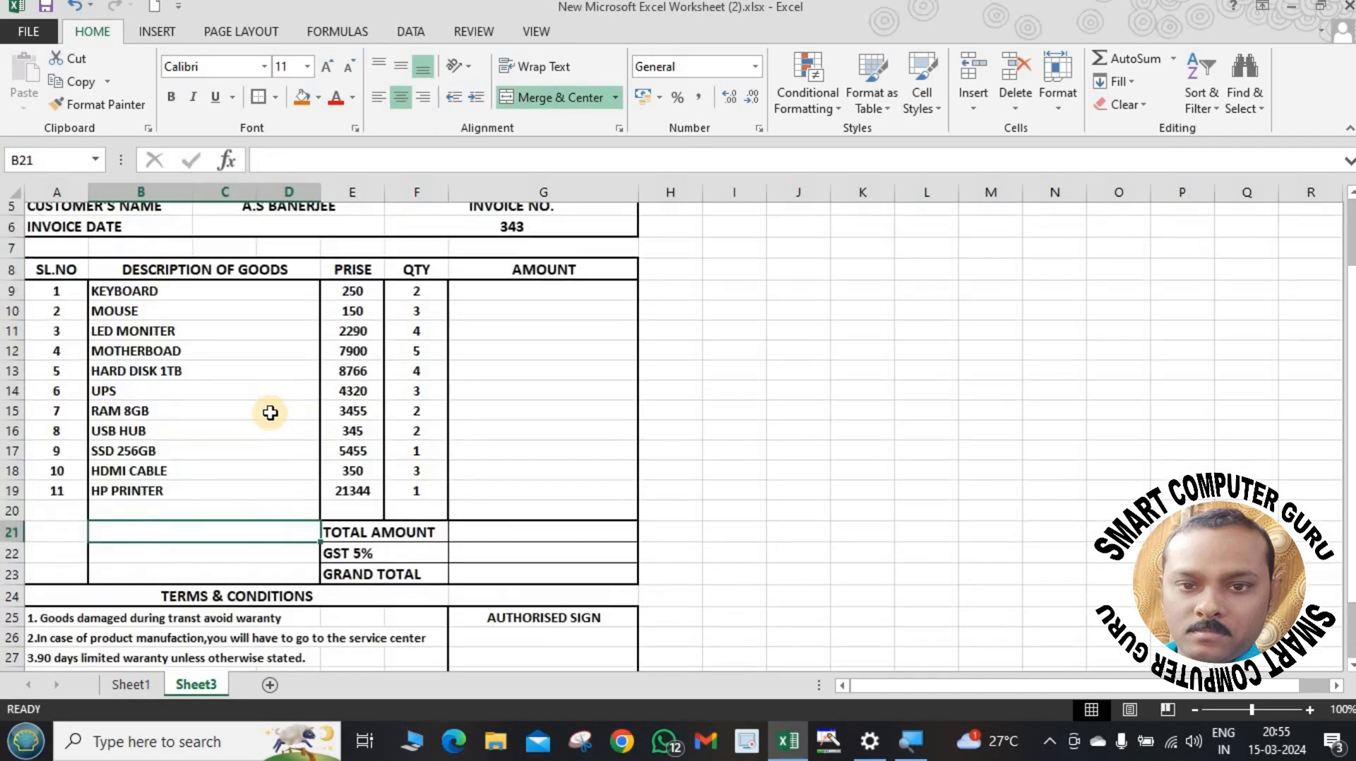
Calculate the keyboard's amount in G9 with =E9*F9 and fill the formula down to G19.
{"action": "left_click", "coordinate": [510, 303]}
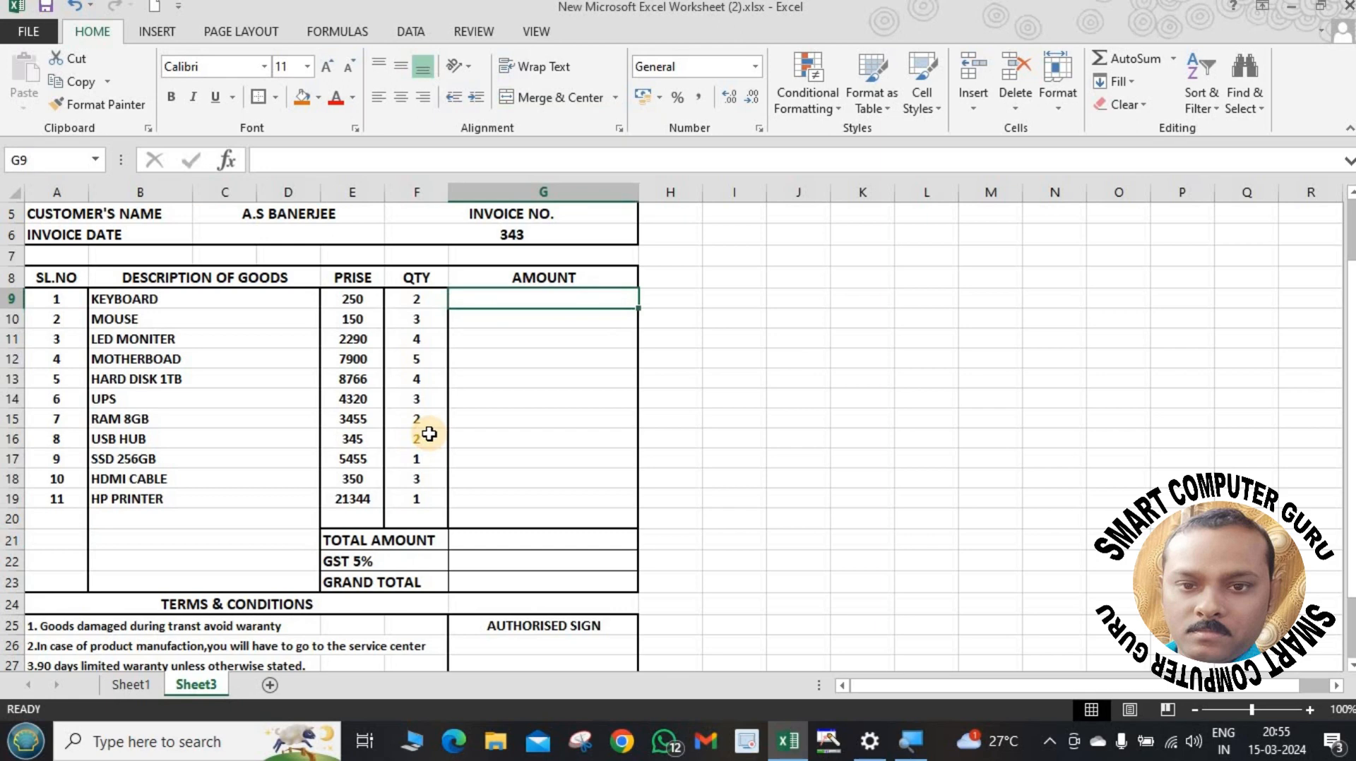
{"action": "left_click", "coordinate": [358, 302]}
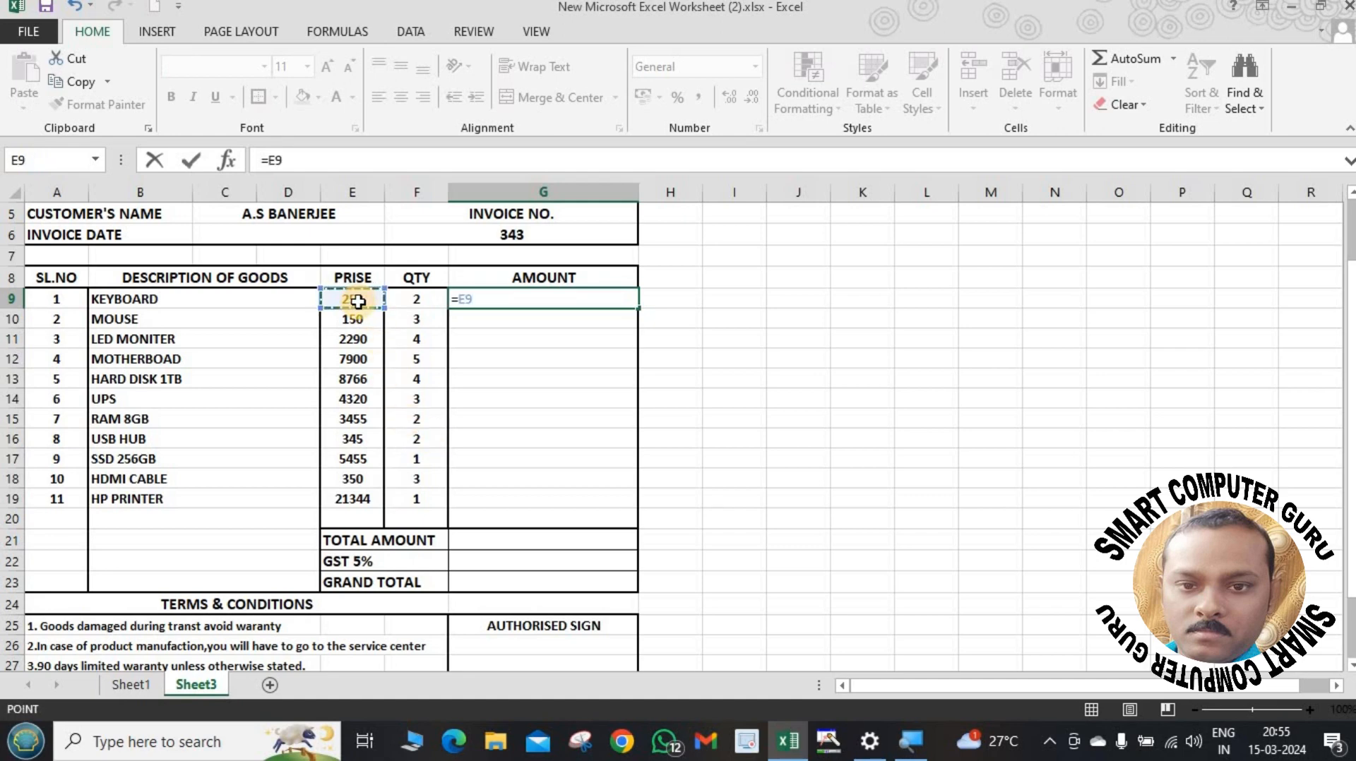
{"action": "type", "text": "*"}
{"action": "left_click", "coordinate": [408, 298]}
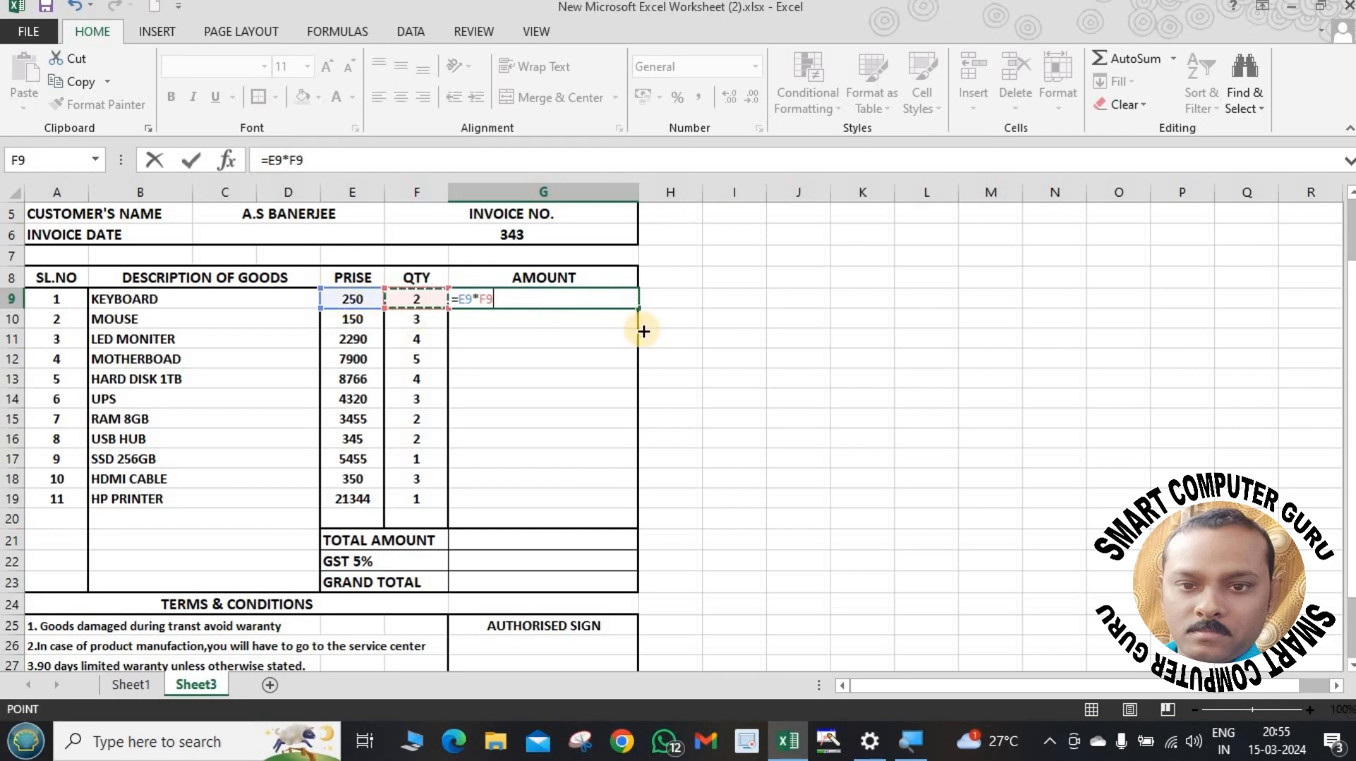
{"action": "key", "text": "Return"}
{"action": "left_click", "coordinate": [627, 304]}
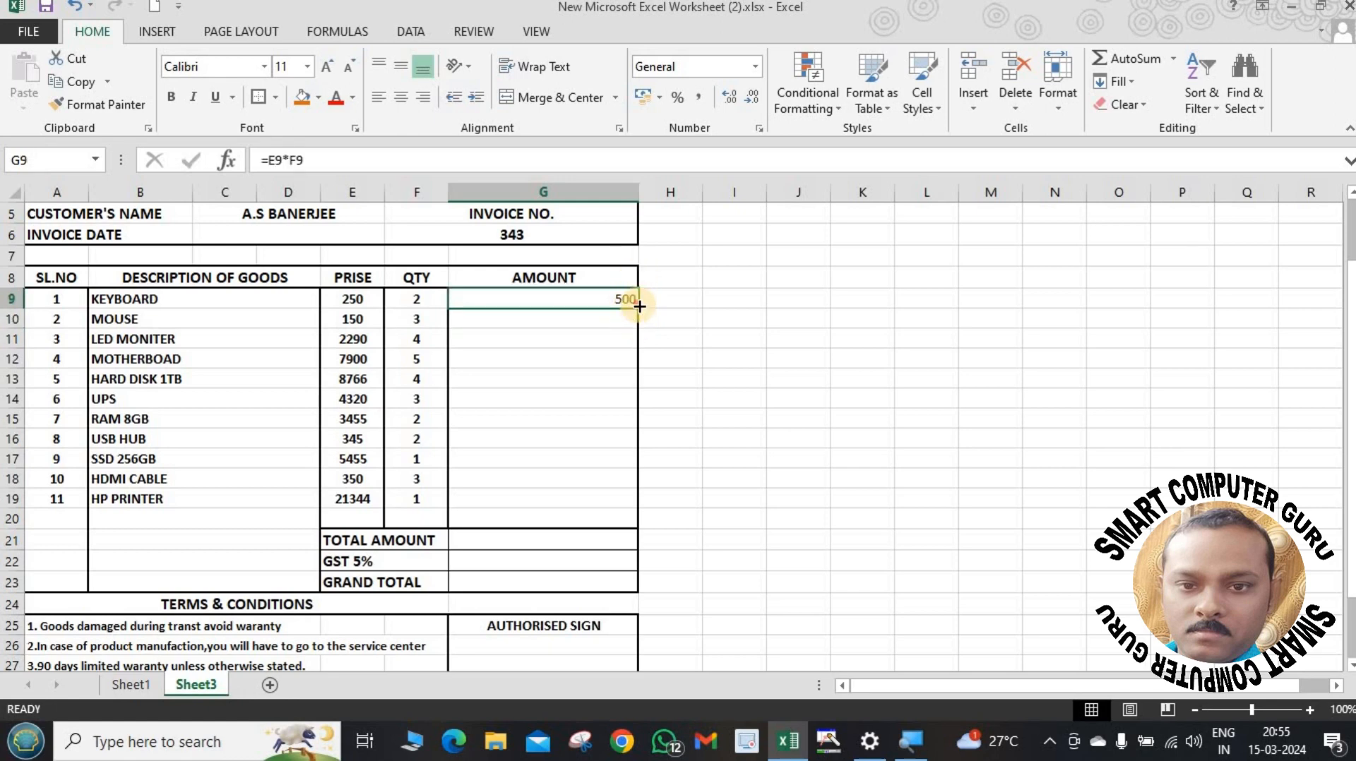
{"action": "left_click_drag", "start_coordinate": [639, 306], "coordinate": [632, 516]}
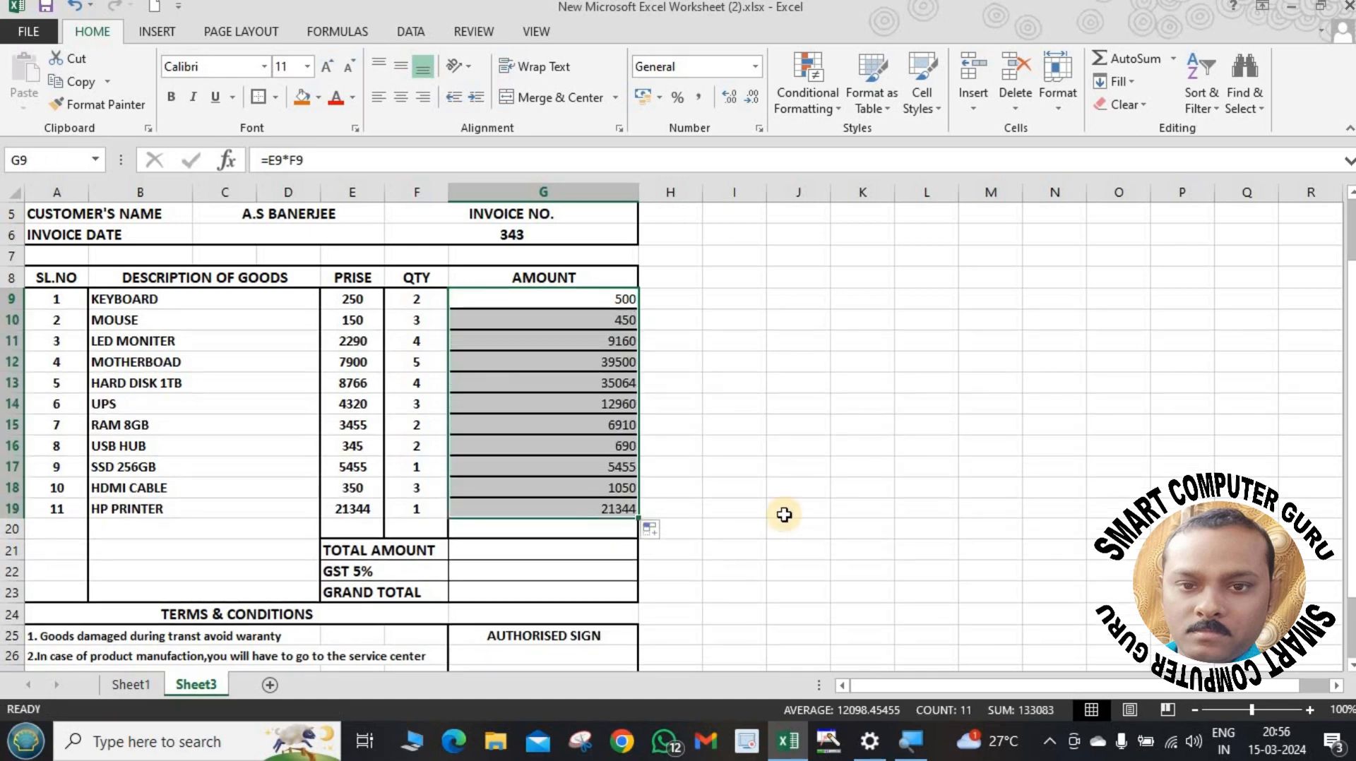
Remove the borders from the amounts in G9:G19 and put a thick box border around the AMOUNT column, G8:G20.
{"action": "left_click", "coordinate": [278, 103]}
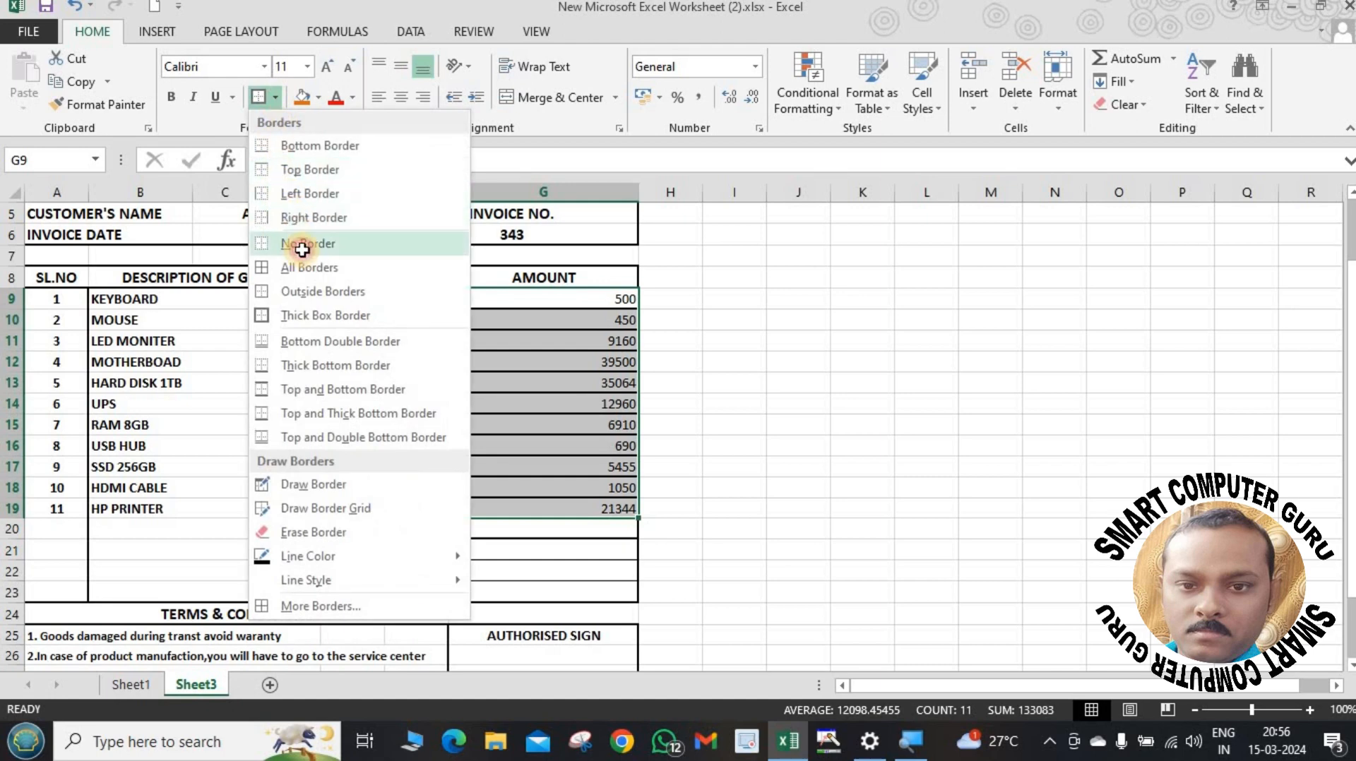
{"action": "left_click", "coordinate": [302, 244]}
{"action": "left_click", "coordinate": [763, 398]}
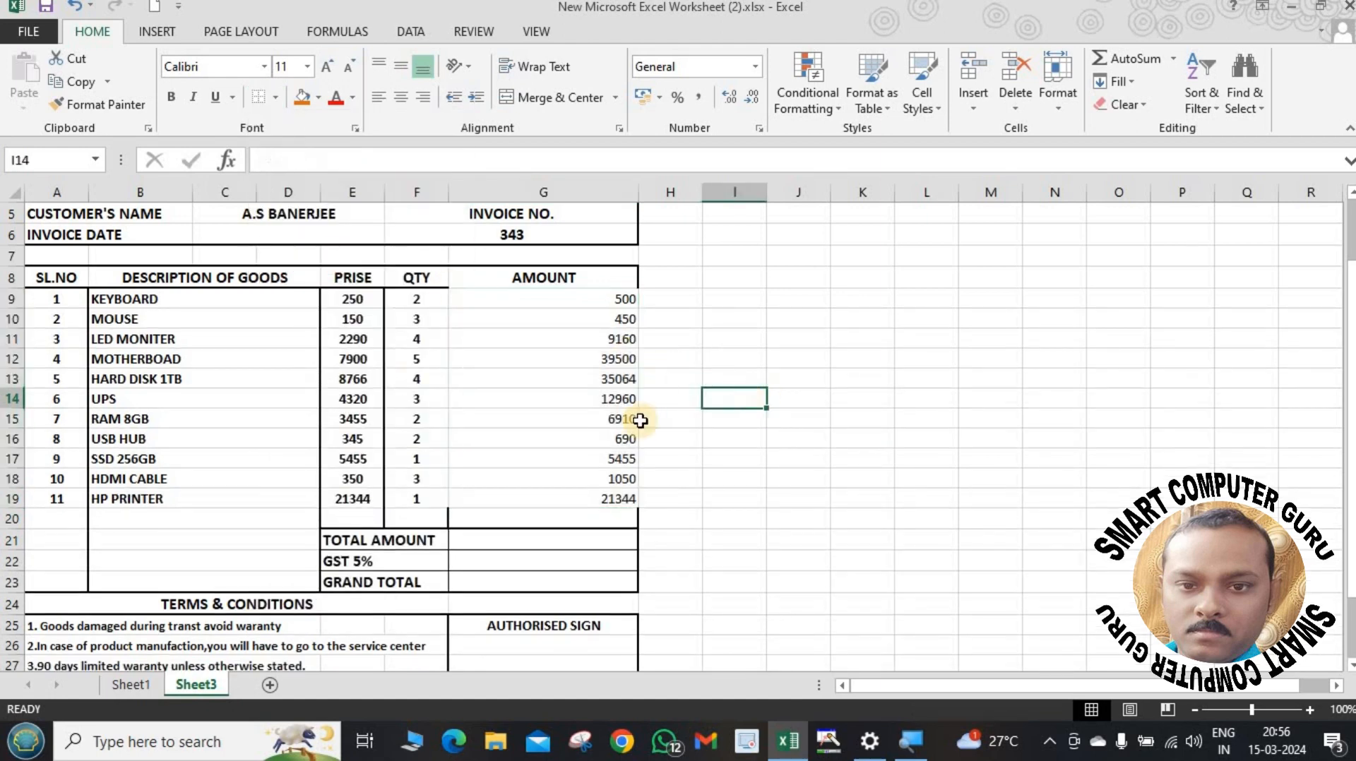
{"action": "left_click_drag", "start_coordinate": [523, 277], "coordinate": [539, 516]}
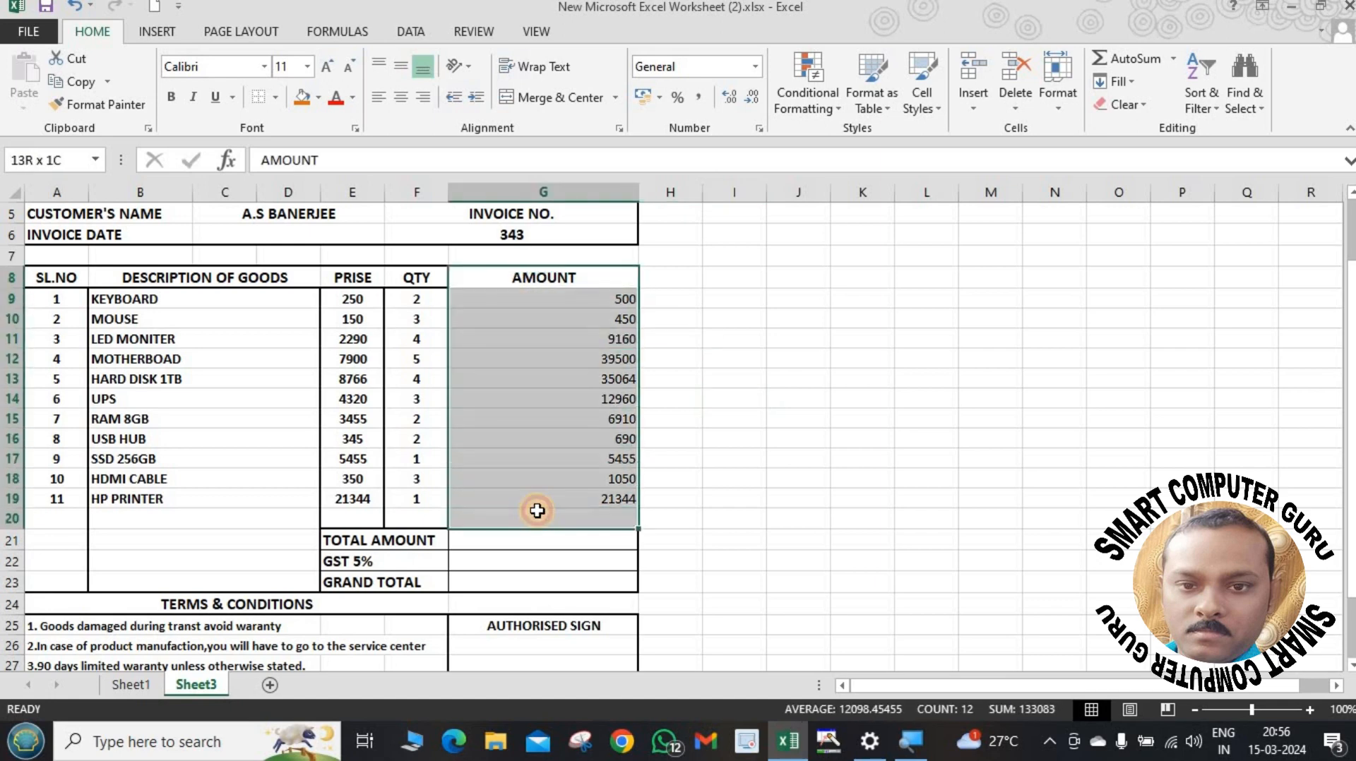
{"action": "left_click", "coordinate": [280, 103]}
{"action": "left_click", "coordinate": [296, 315]}
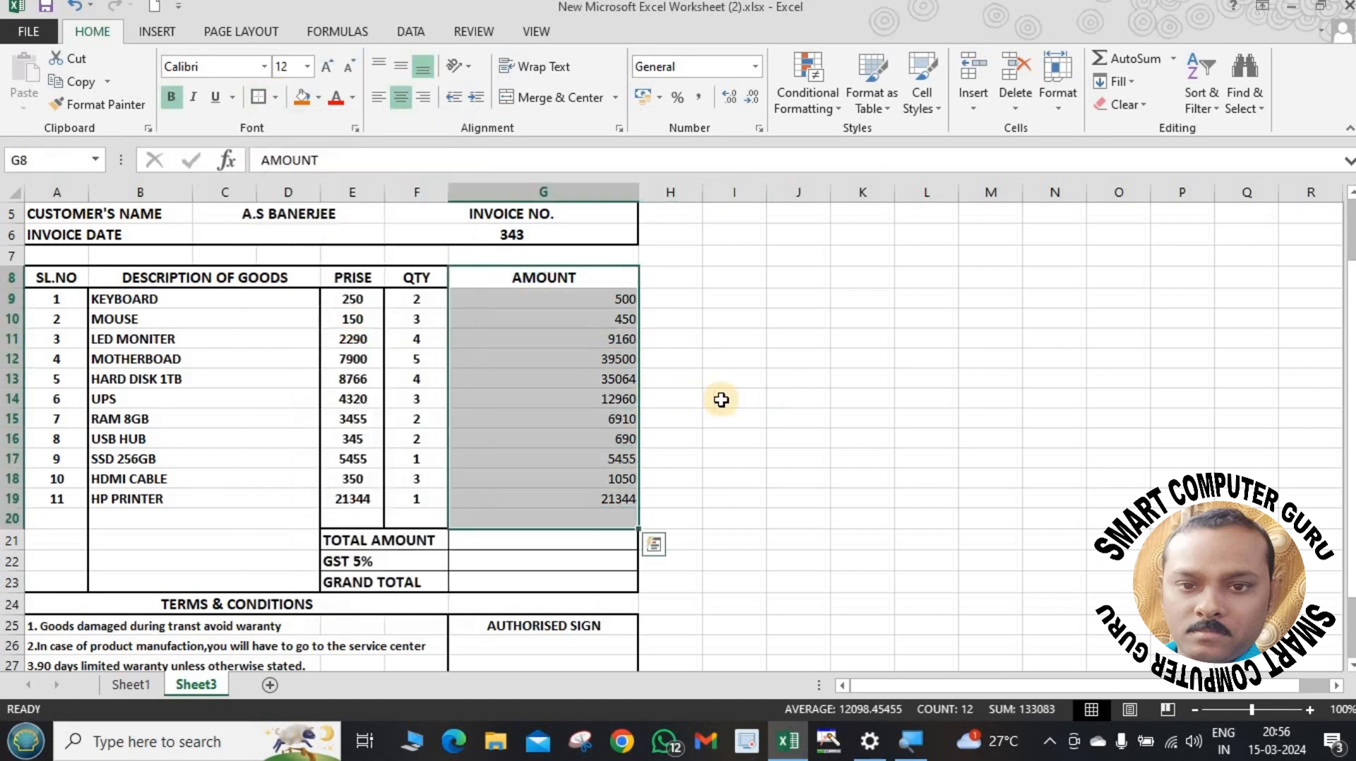
{"action": "left_click", "coordinate": [721, 399]}
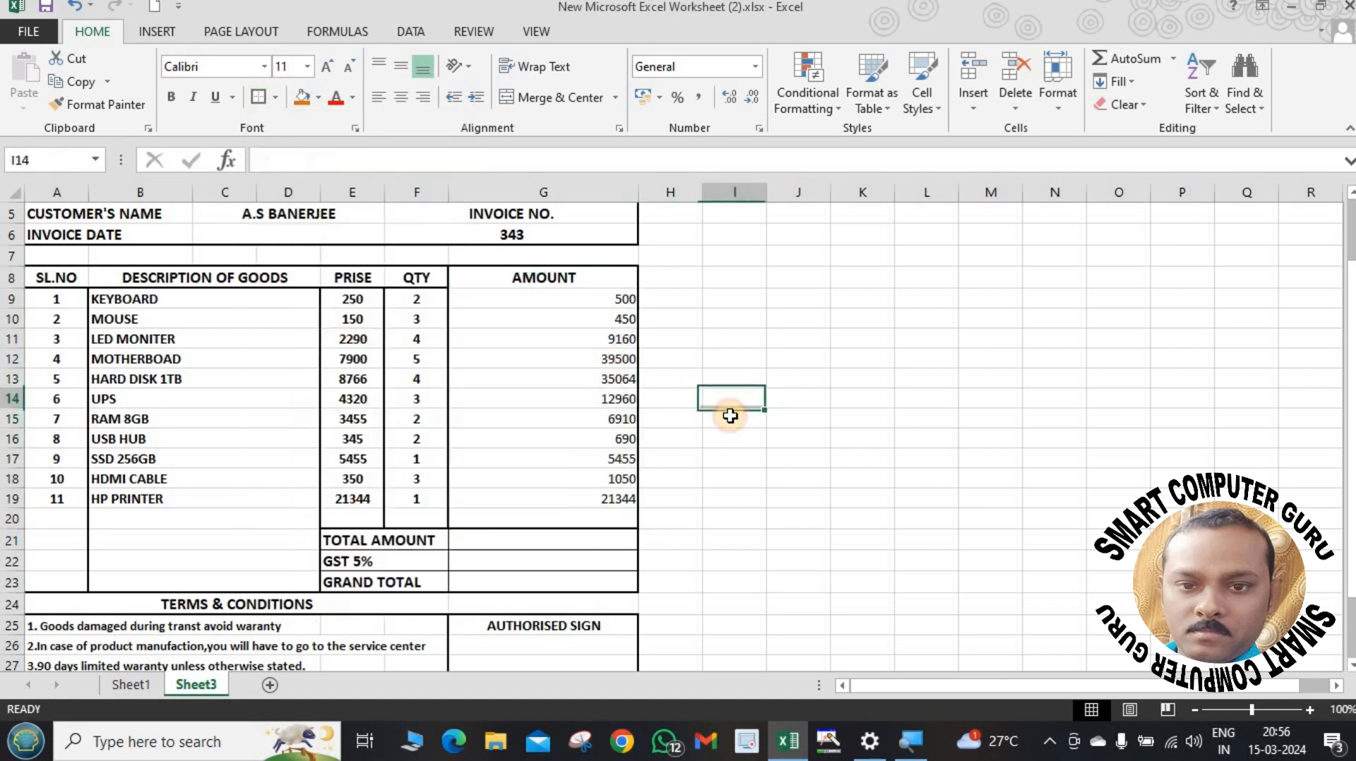
{"action": "left_click", "coordinate": [485, 283]}
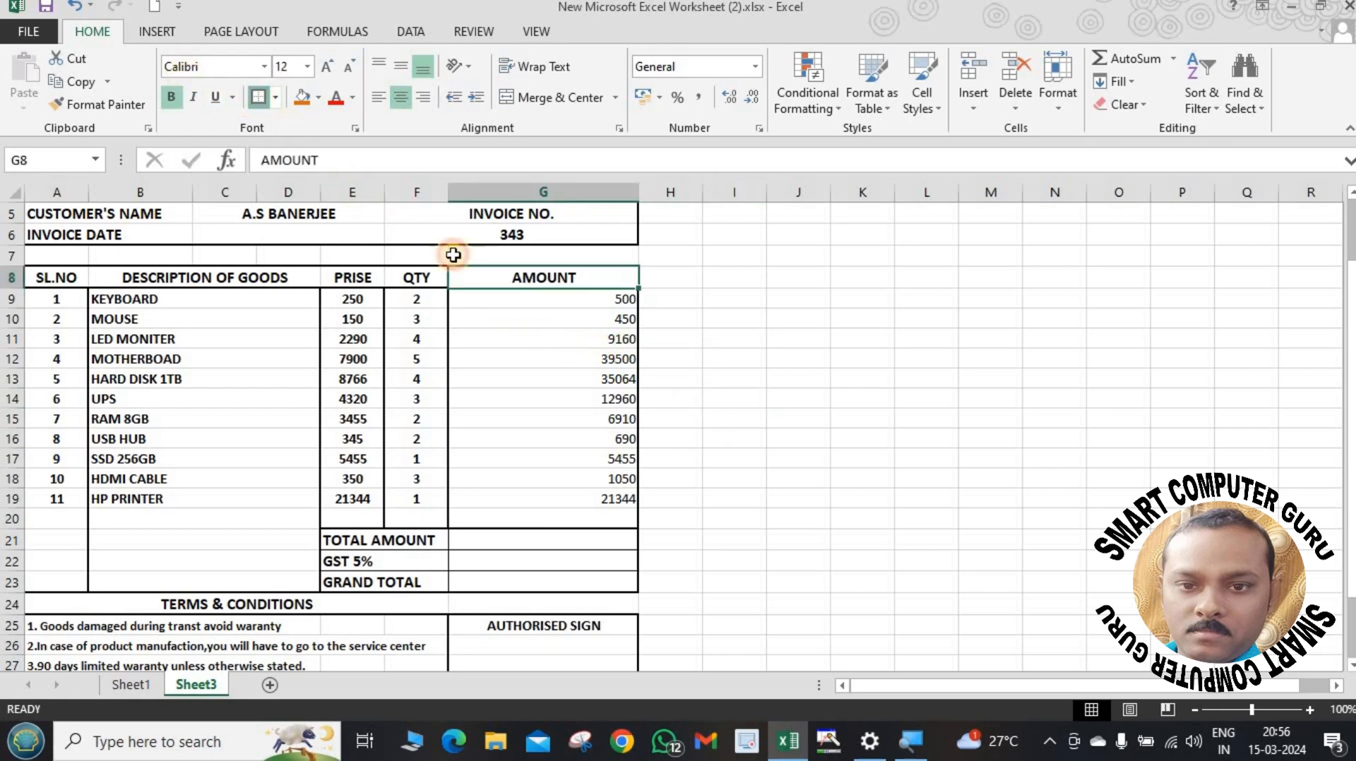
{"action": "left_click", "coordinate": [754, 418]}
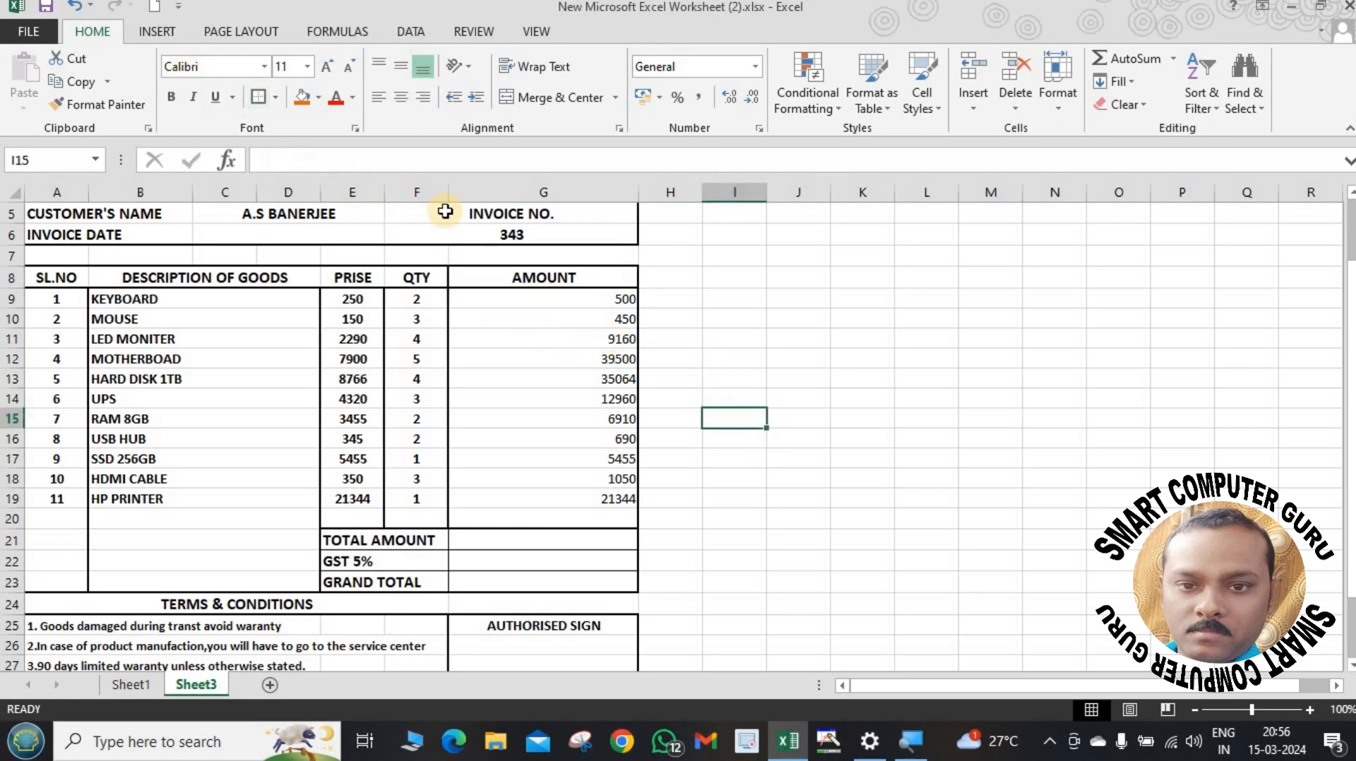
{"action": "left_click", "coordinate": [274, 102]}
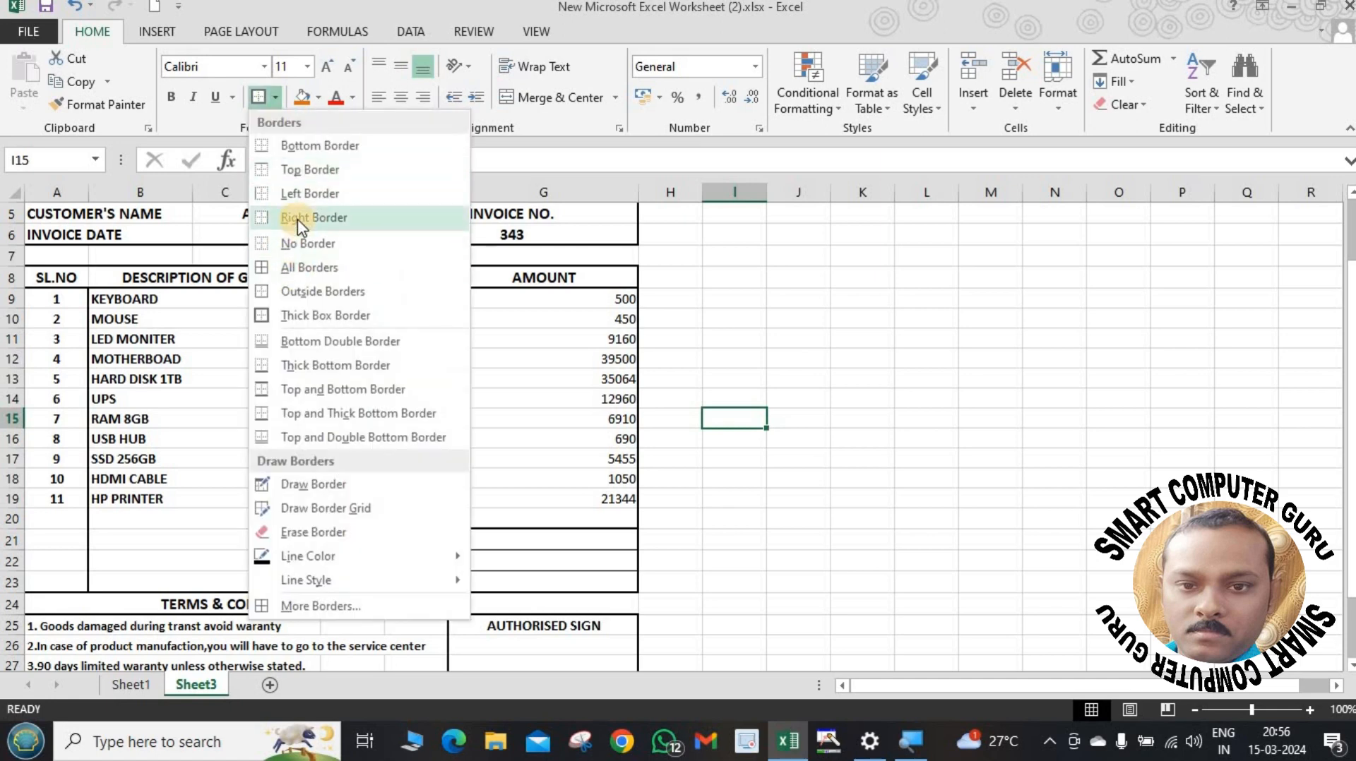
{"action": "left_click", "coordinate": [315, 243]}
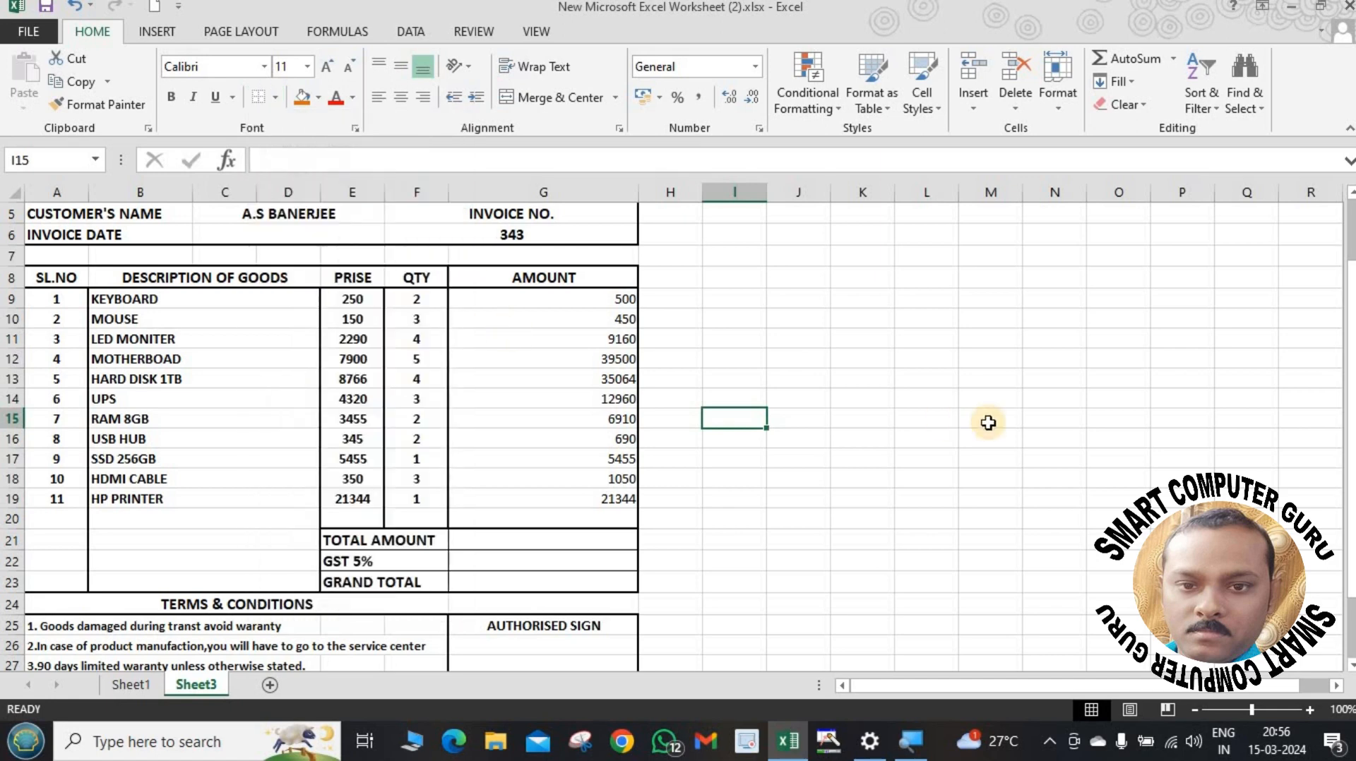
{"action": "left_click", "coordinate": [990, 418]}
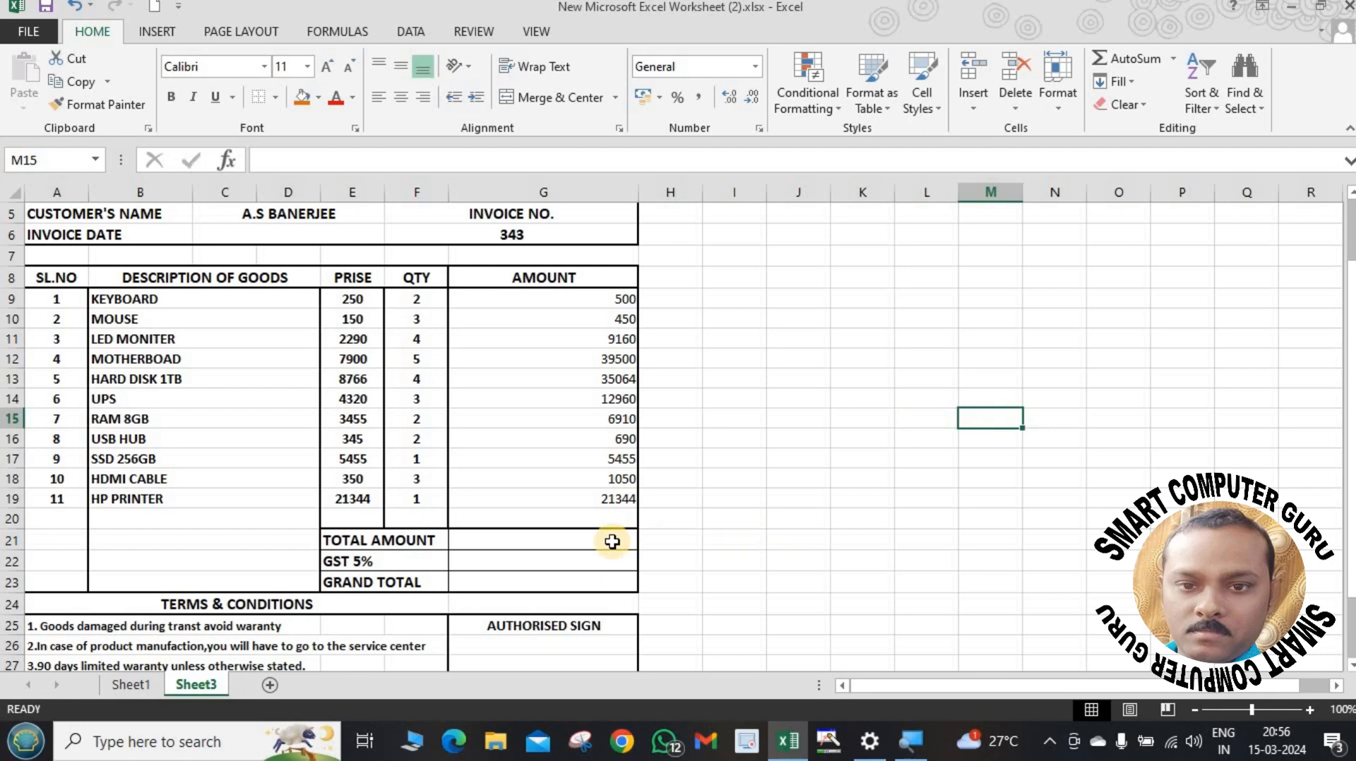
Calculate the TOTAL AMOUNT in G21 with the formula =SUM(G9:G19).
{"action": "left_click", "coordinate": [549, 544]}
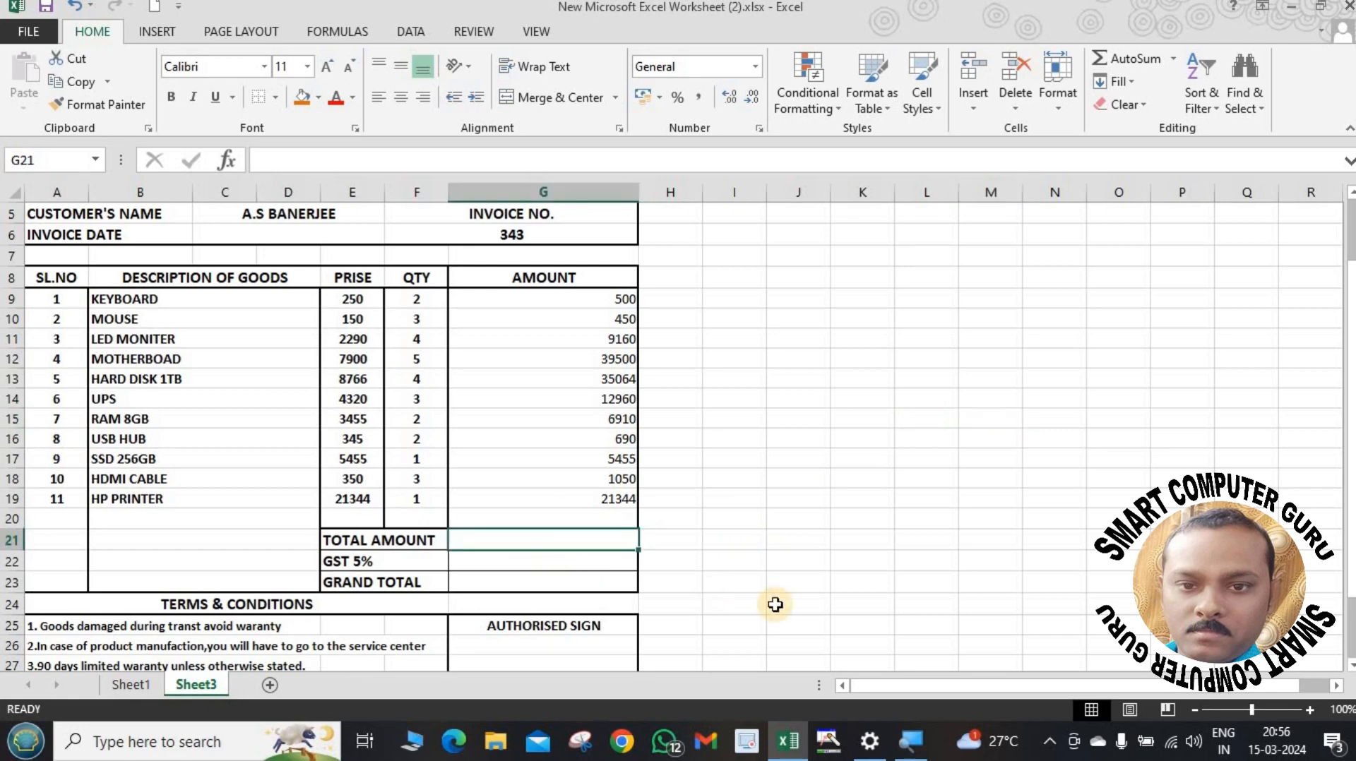
{"action": "type", "text": "="}
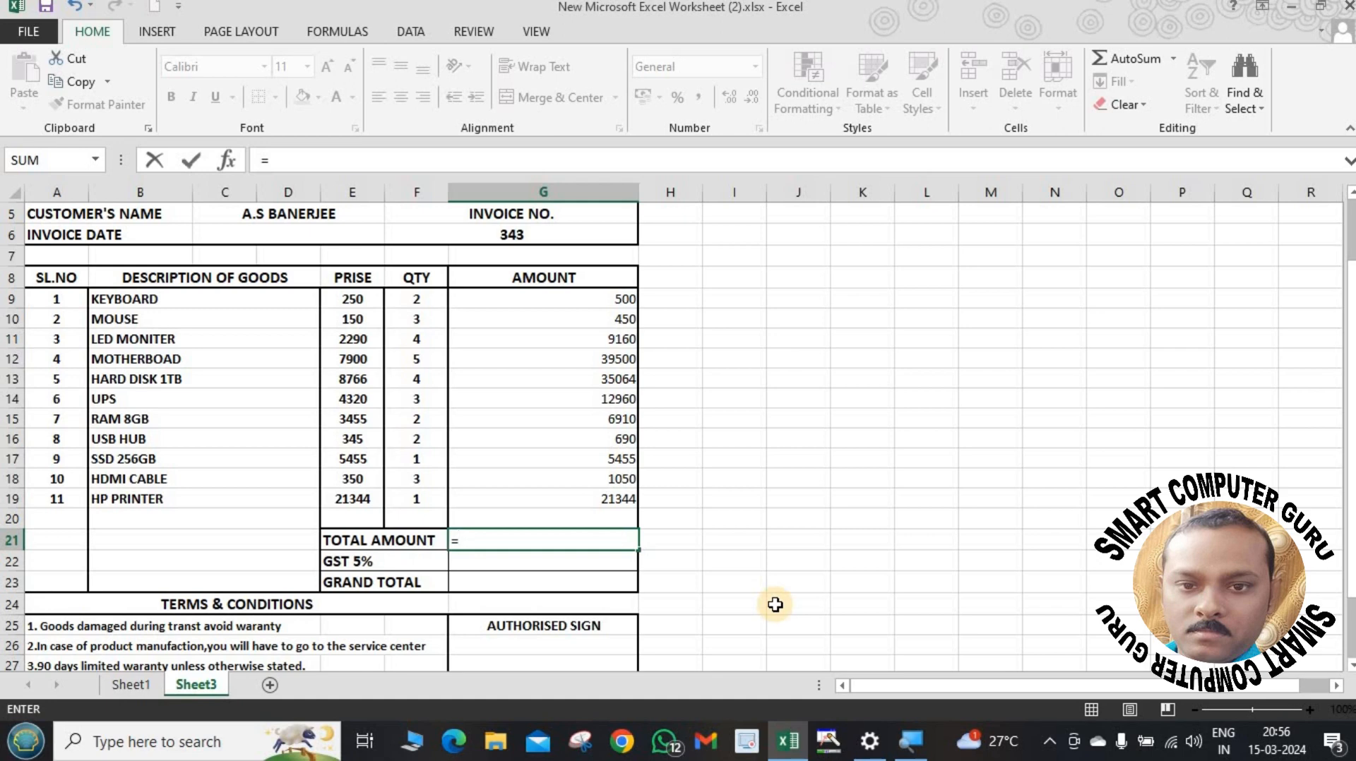
{"action": "type", "text": "SUM"}
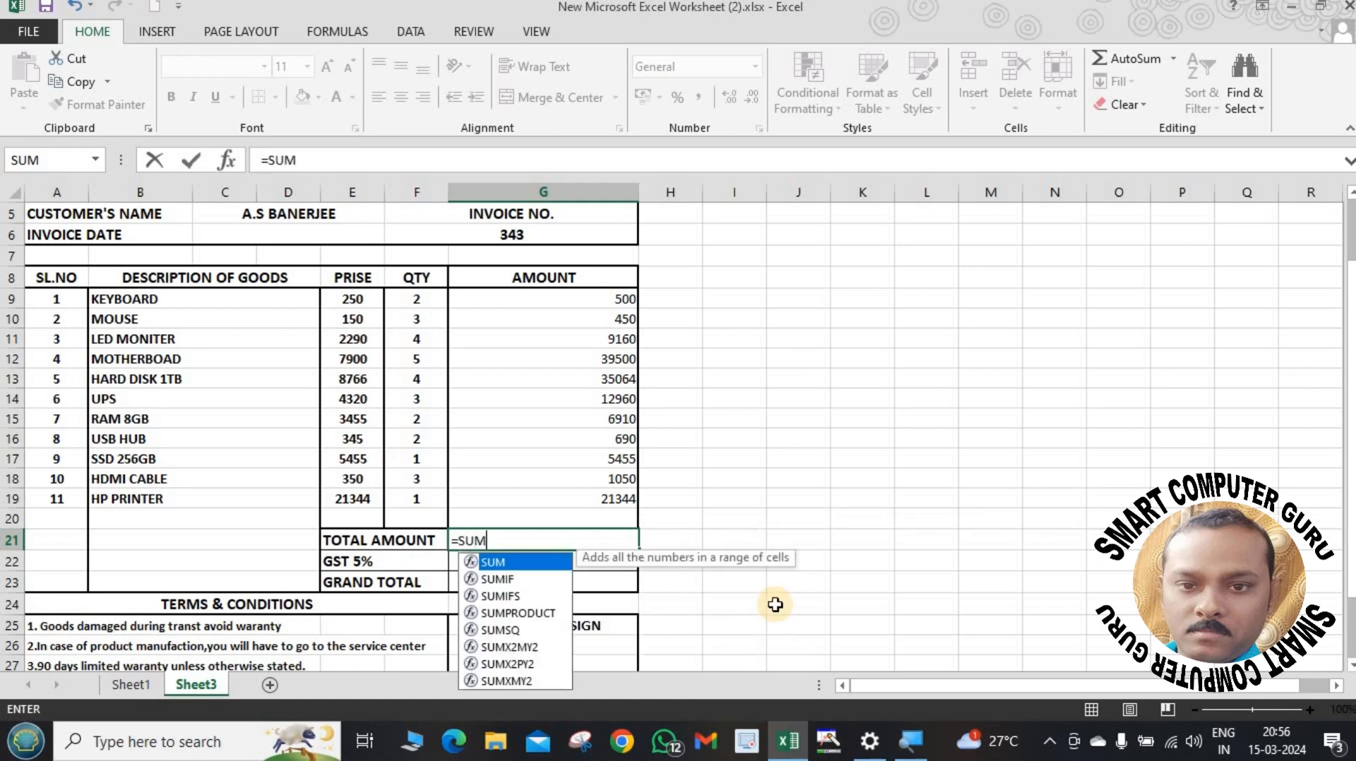
{"action": "type", "text": "("}
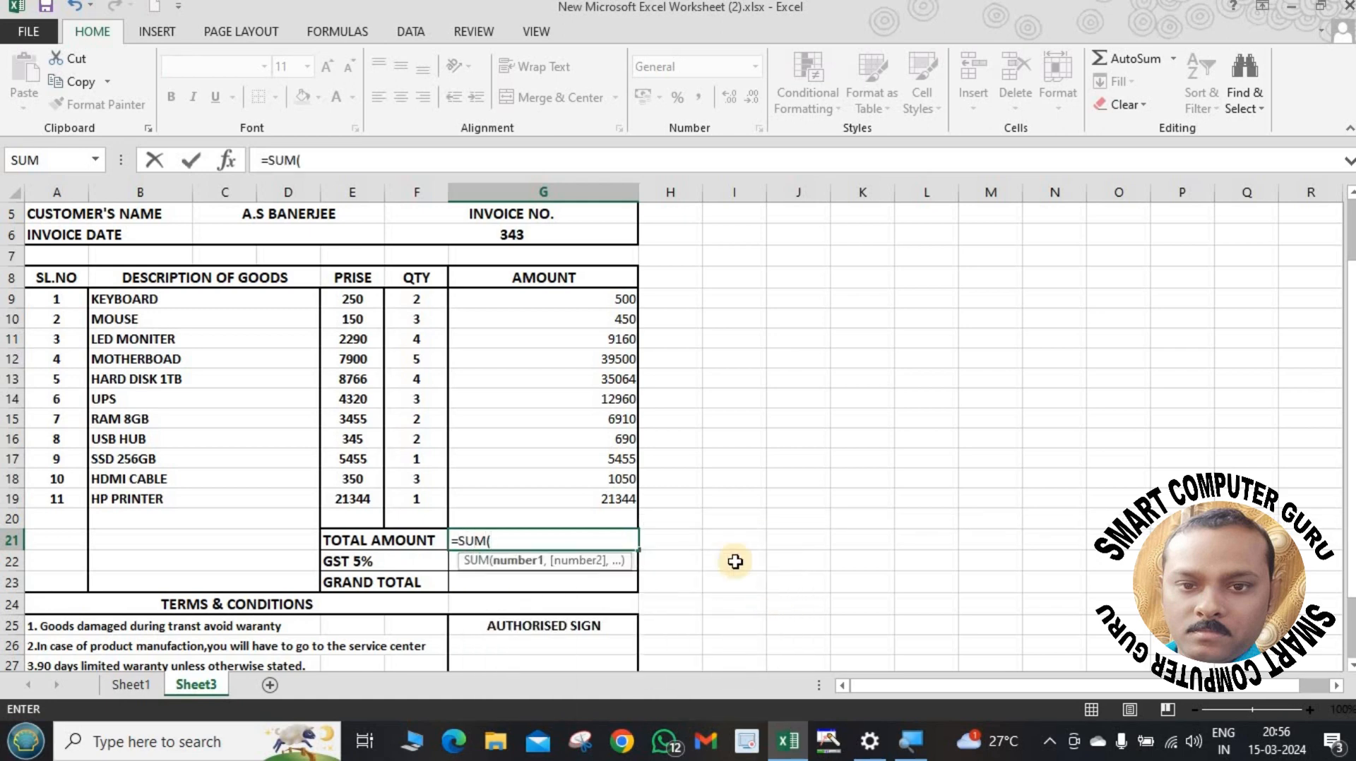
{"action": "left_click_drag", "start_coordinate": [585, 296], "coordinate": [599, 488]}
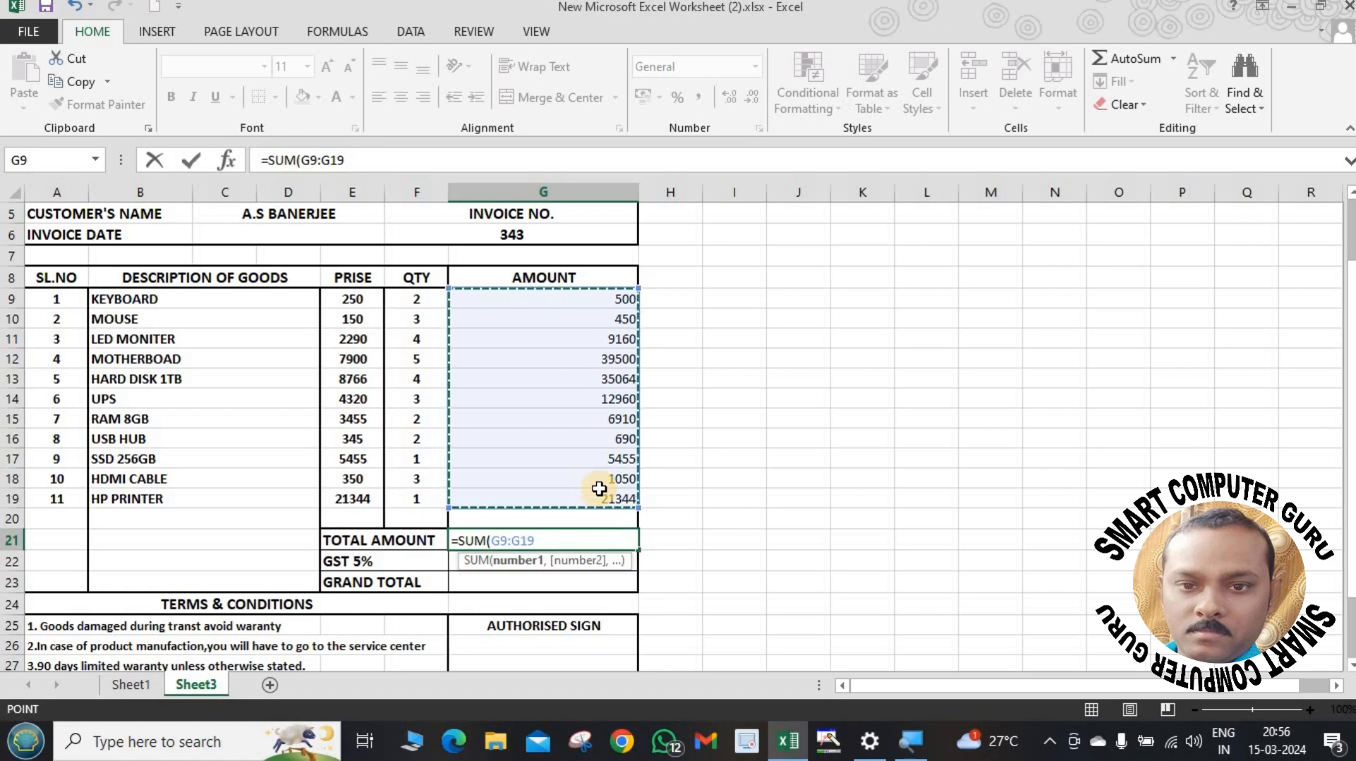
{"action": "type", "text": ")"}
{"action": "key", "text": "Return"}
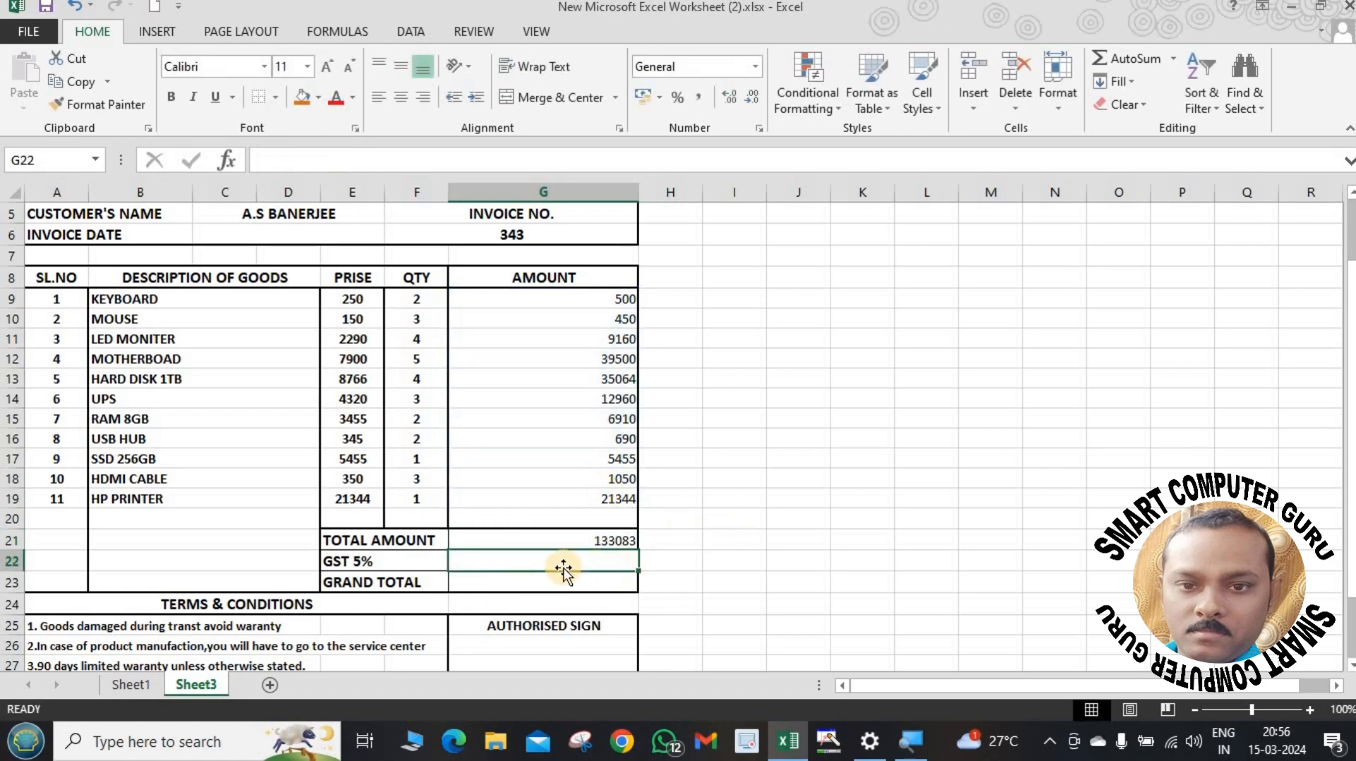
Calculate the GST in G22 by multiplying the total amount in G21 by 5%.
{"action": "scroll", "coordinate": [810, 522], "scroll_direction": "down", "scroll_amount": 2}
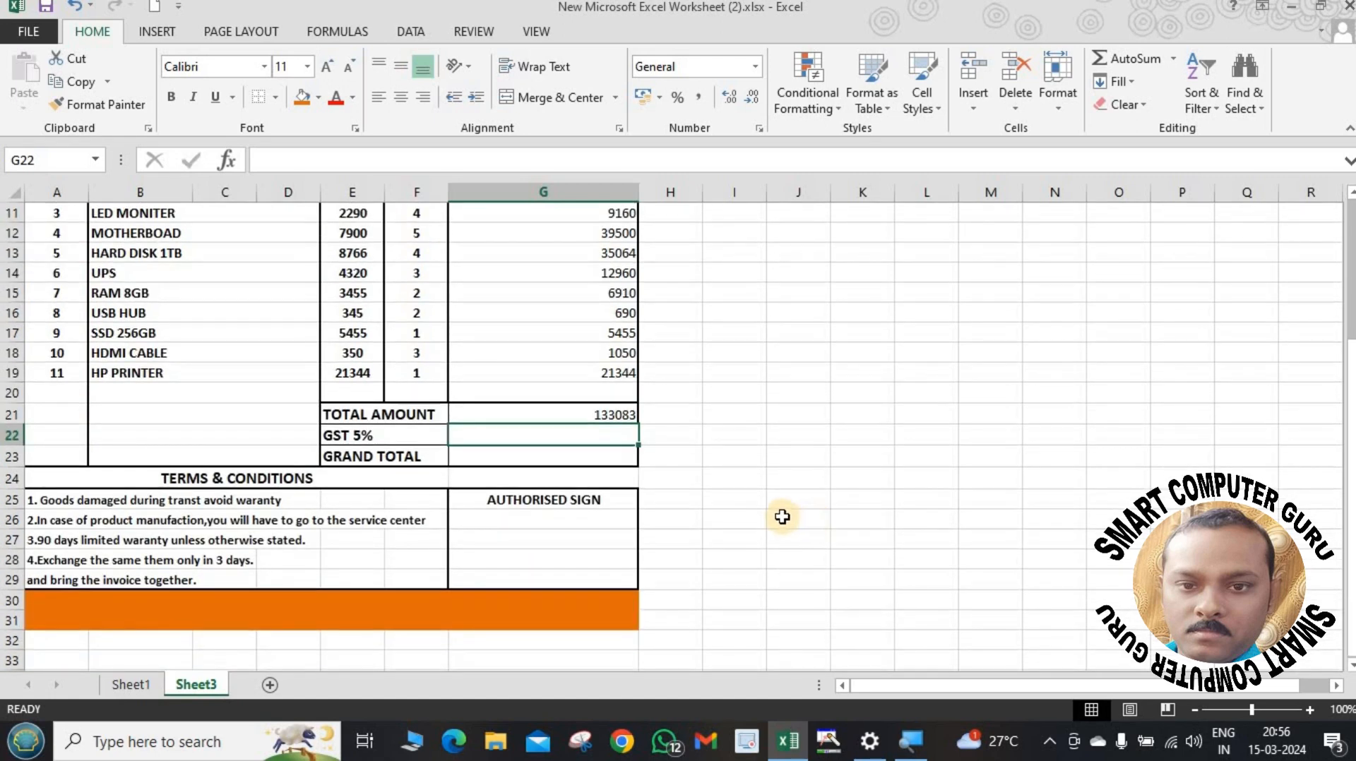
{"action": "left_click", "coordinate": [621, 419]}
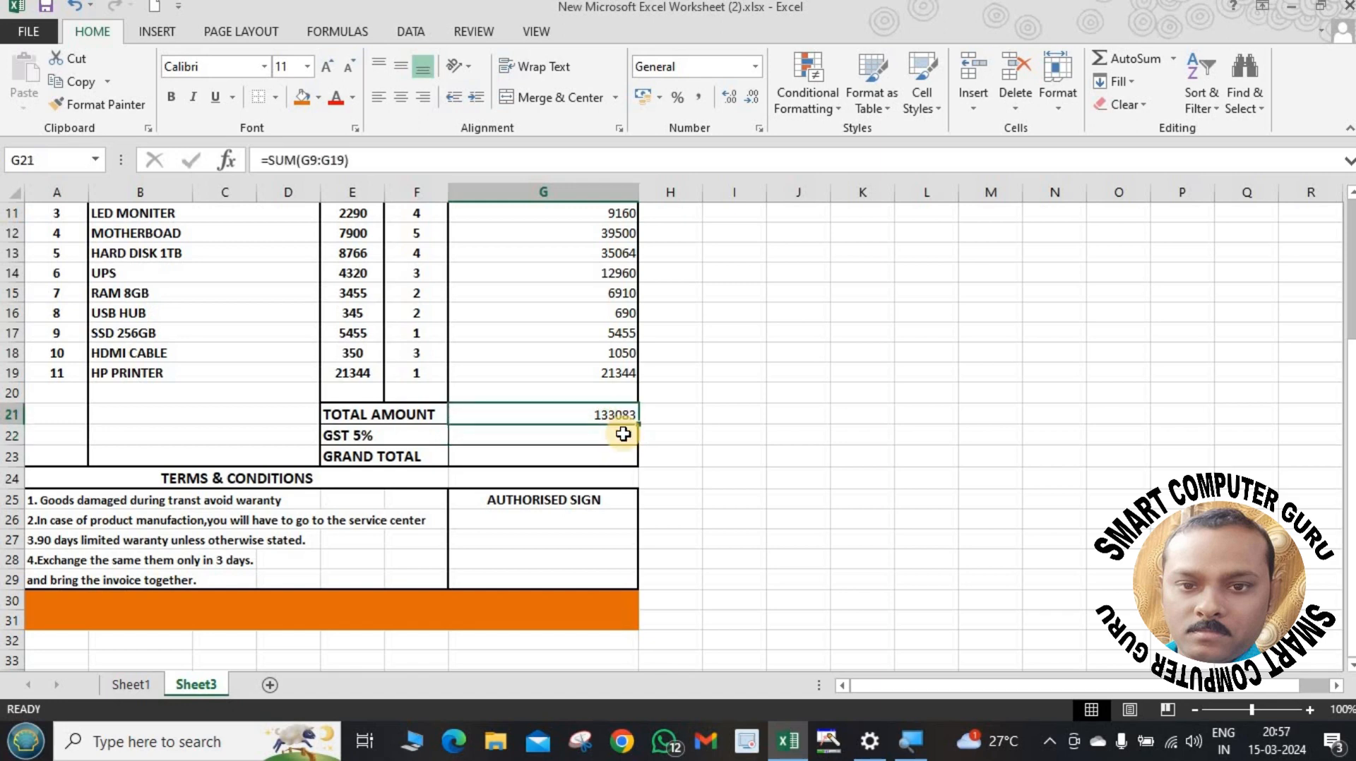
{"action": "left_click", "coordinate": [622, 434]}
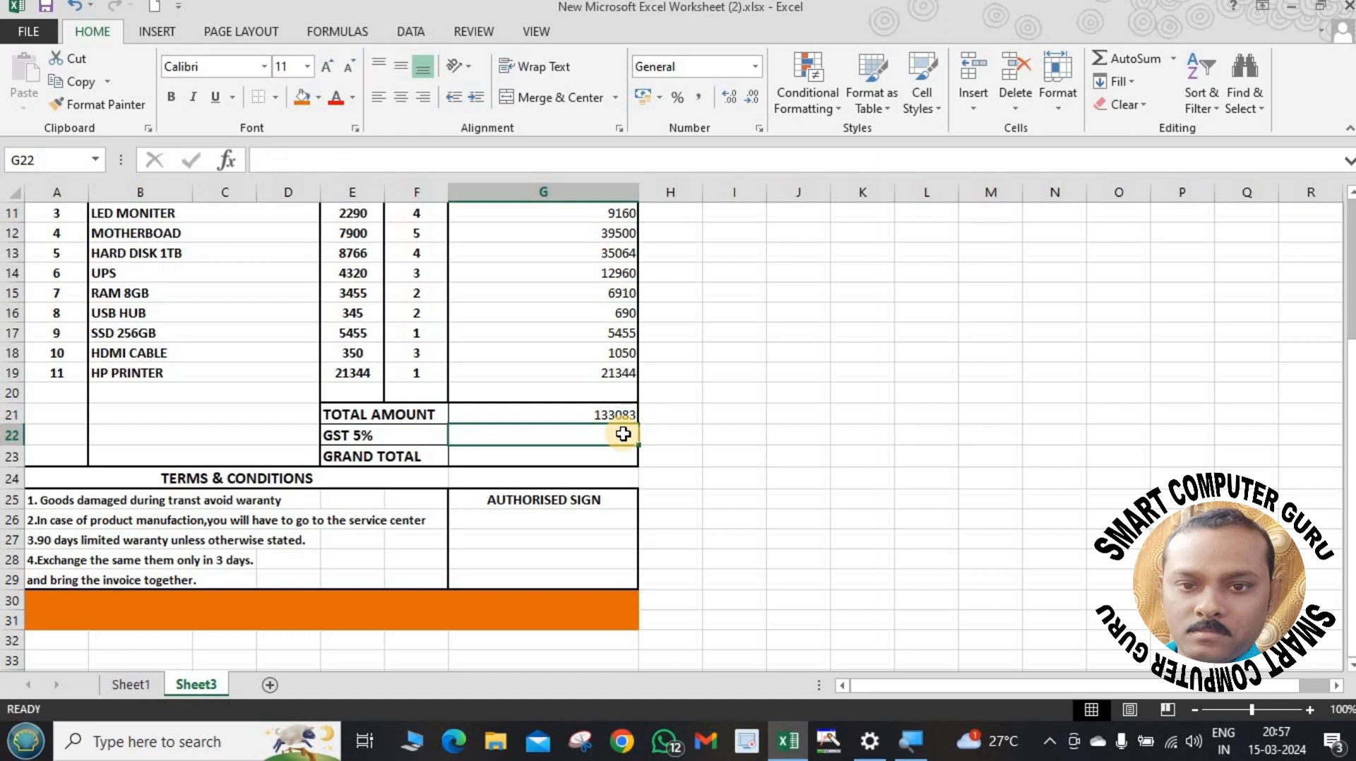
{"action": "type", "text": "="}
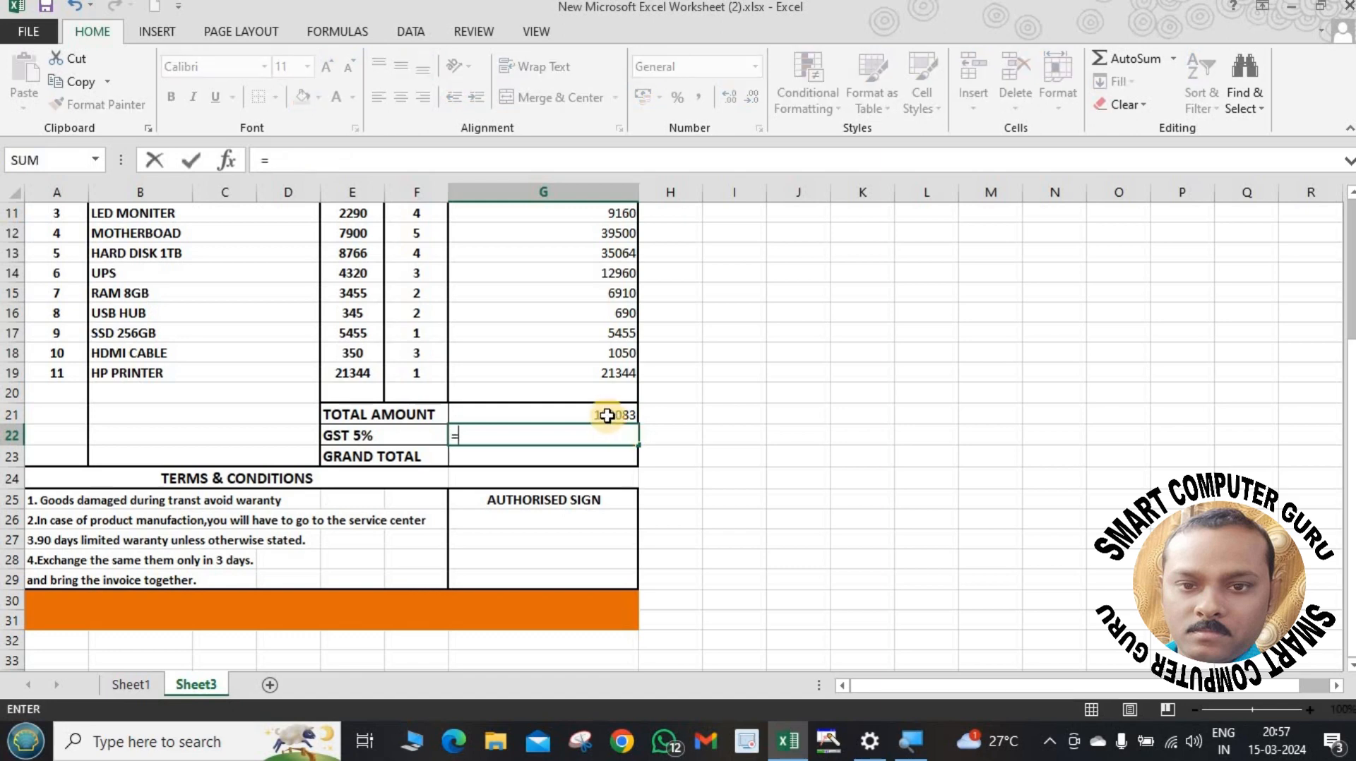
{"action": "left_click", "coordinate": [605, 414]}
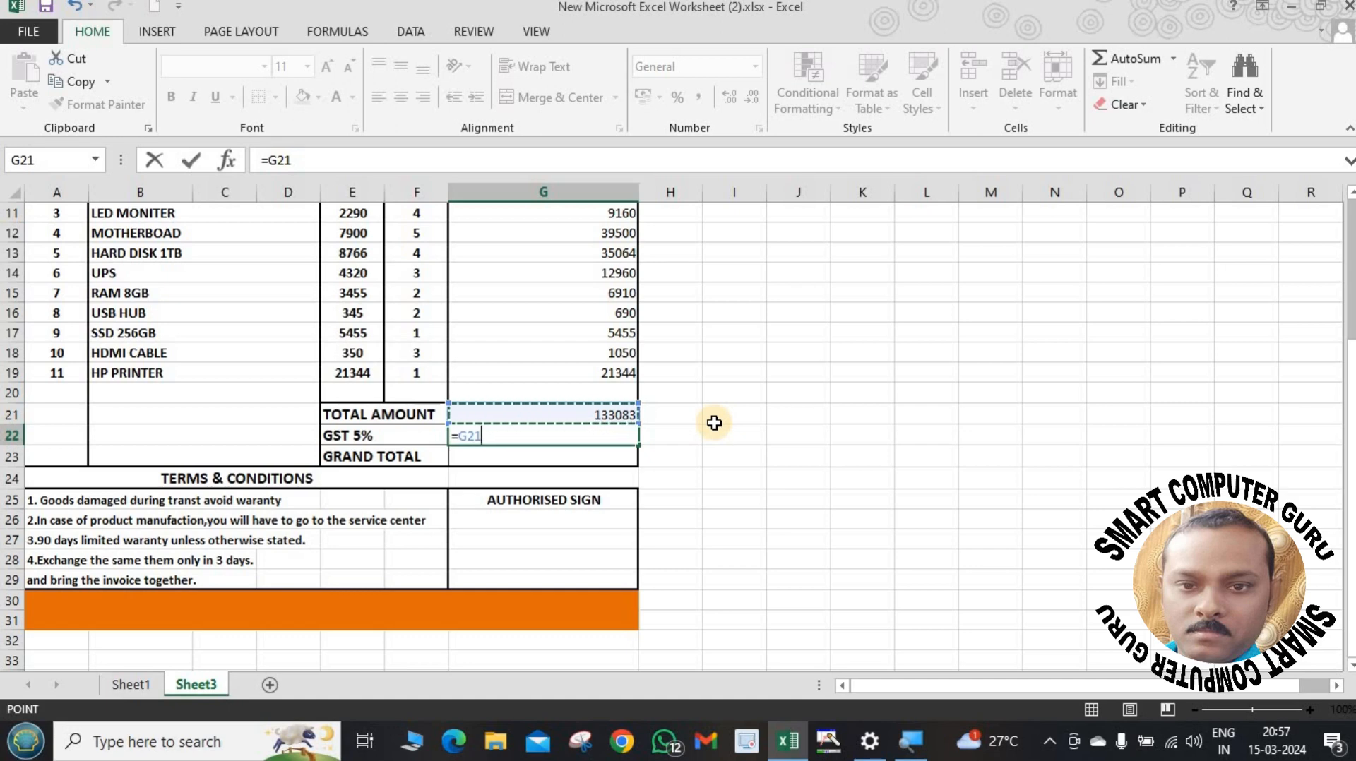
{"action": "type", "text": "*"}
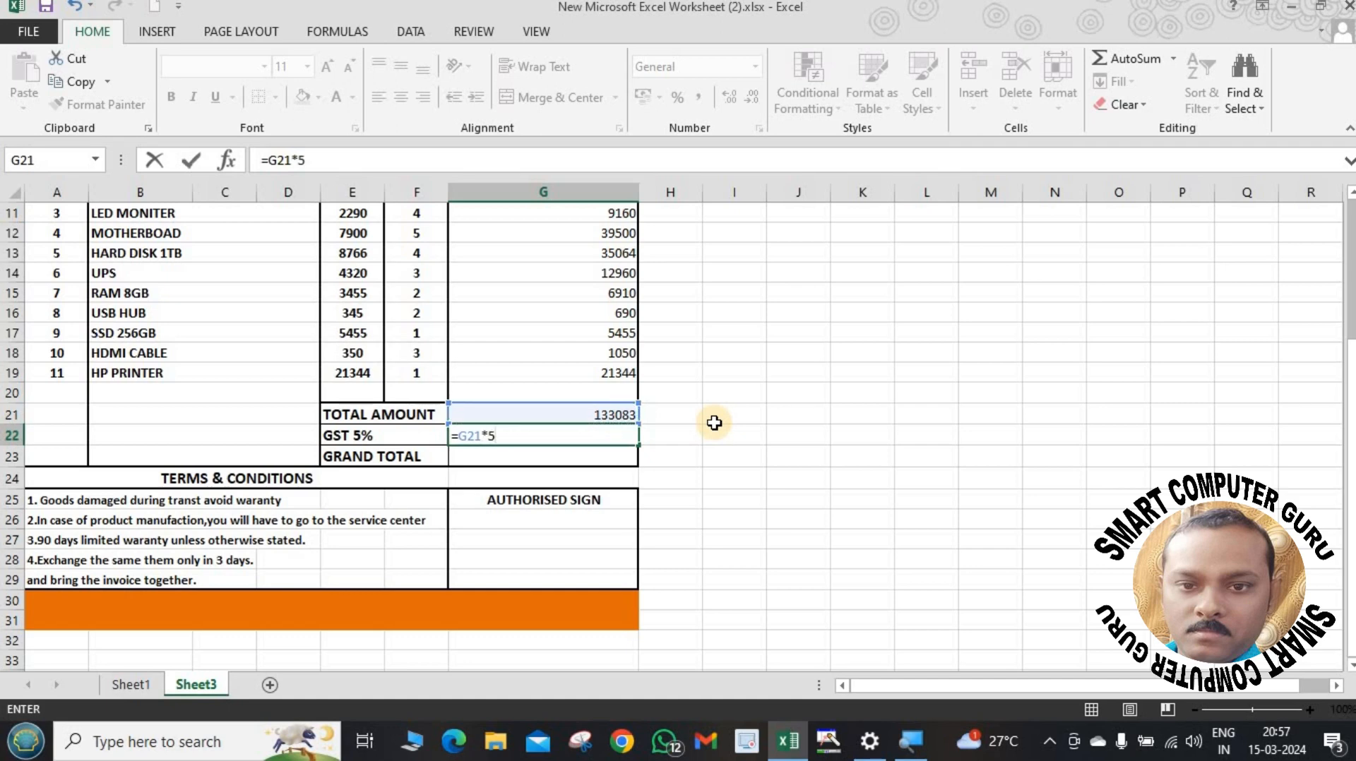
{"action": "key", "text": "Return"}
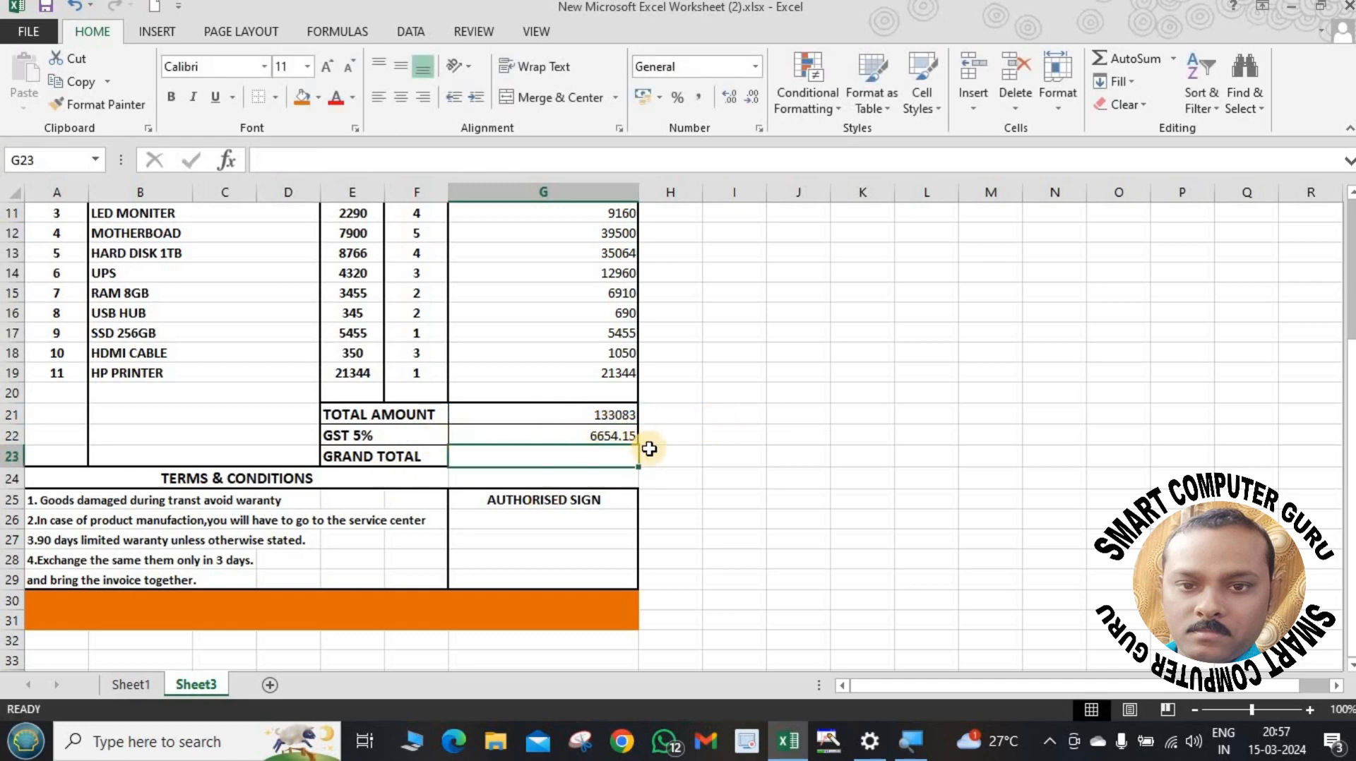
Calculate the GRAND TOTAL in G23 with the formula =SUM(G21:G22).
{"action": "left_click", "coordinate": [601, 434]}
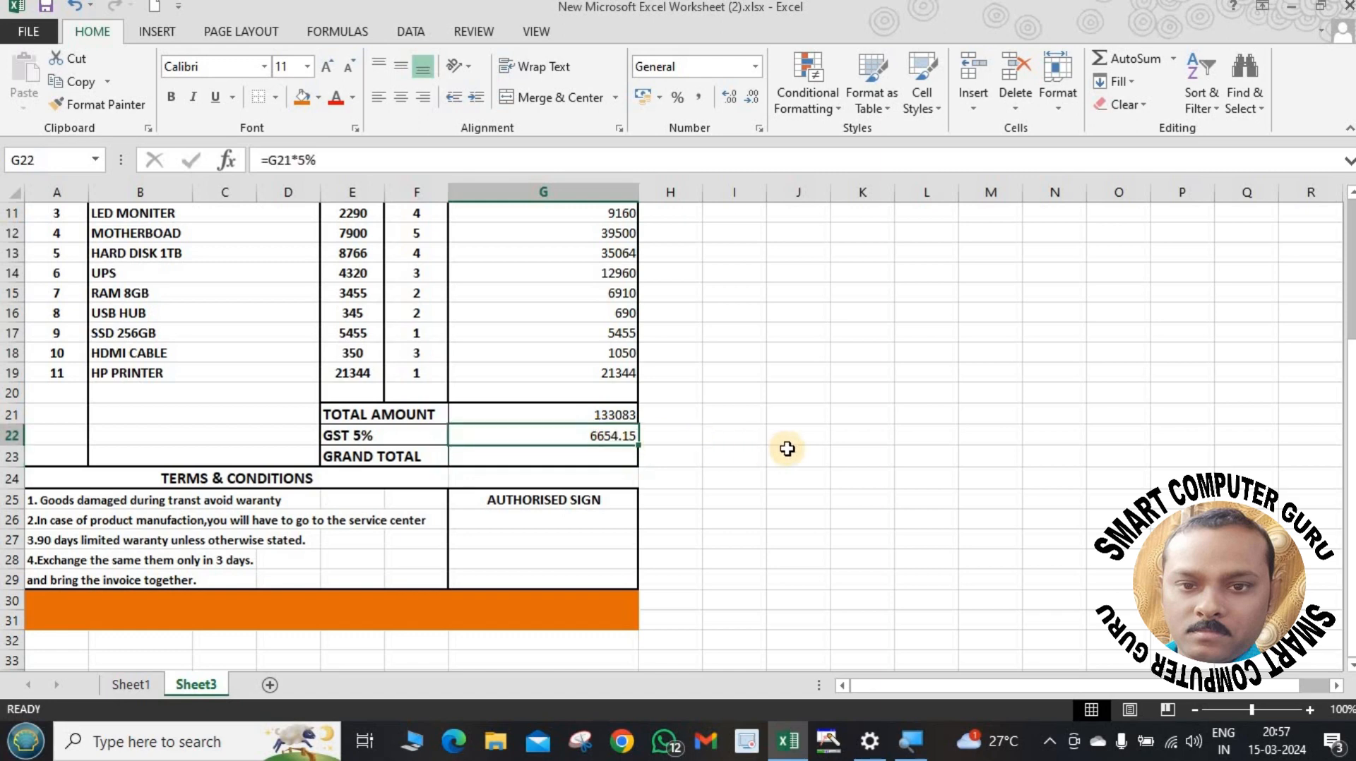
{"action": "left_click", "coordinate": [800, 460]}
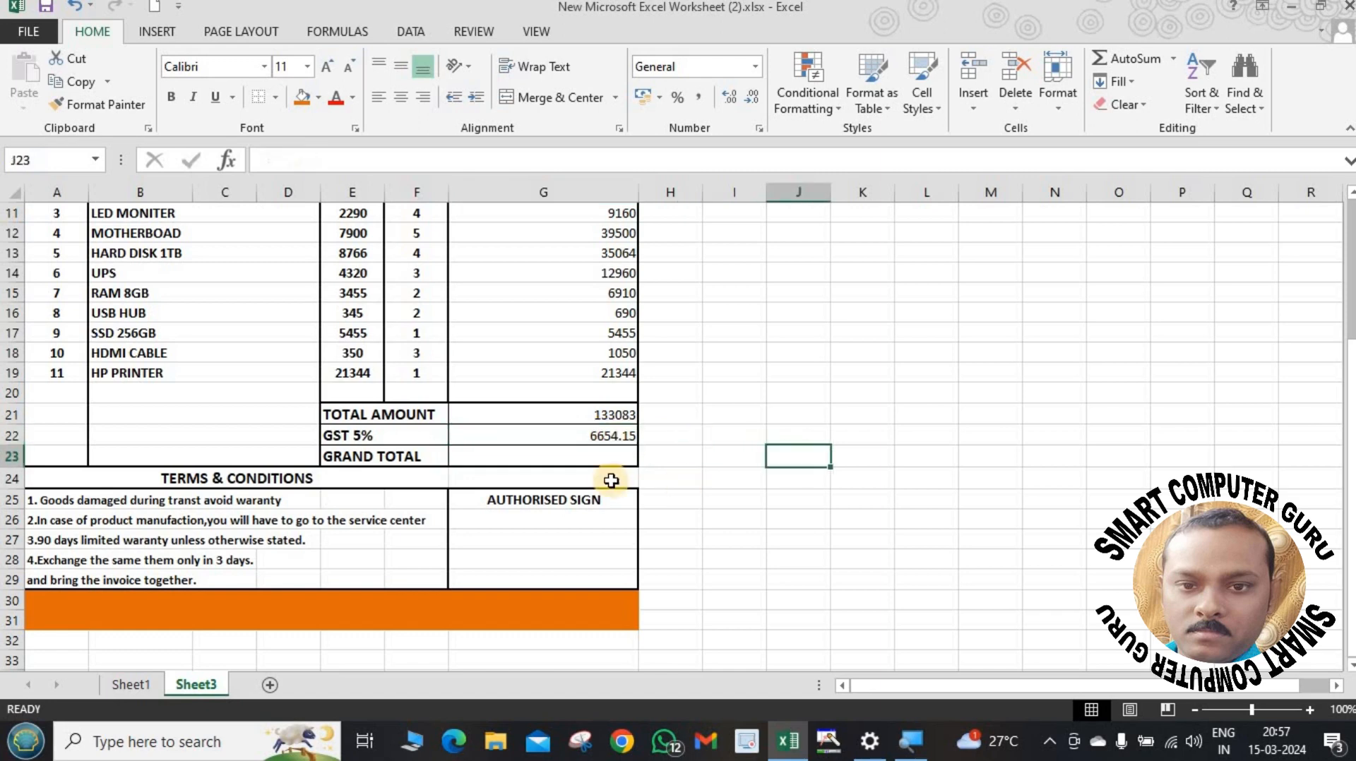
{"action": "left_click", "coordinate": [558, 455]}
{"action": "type", "text": "="}
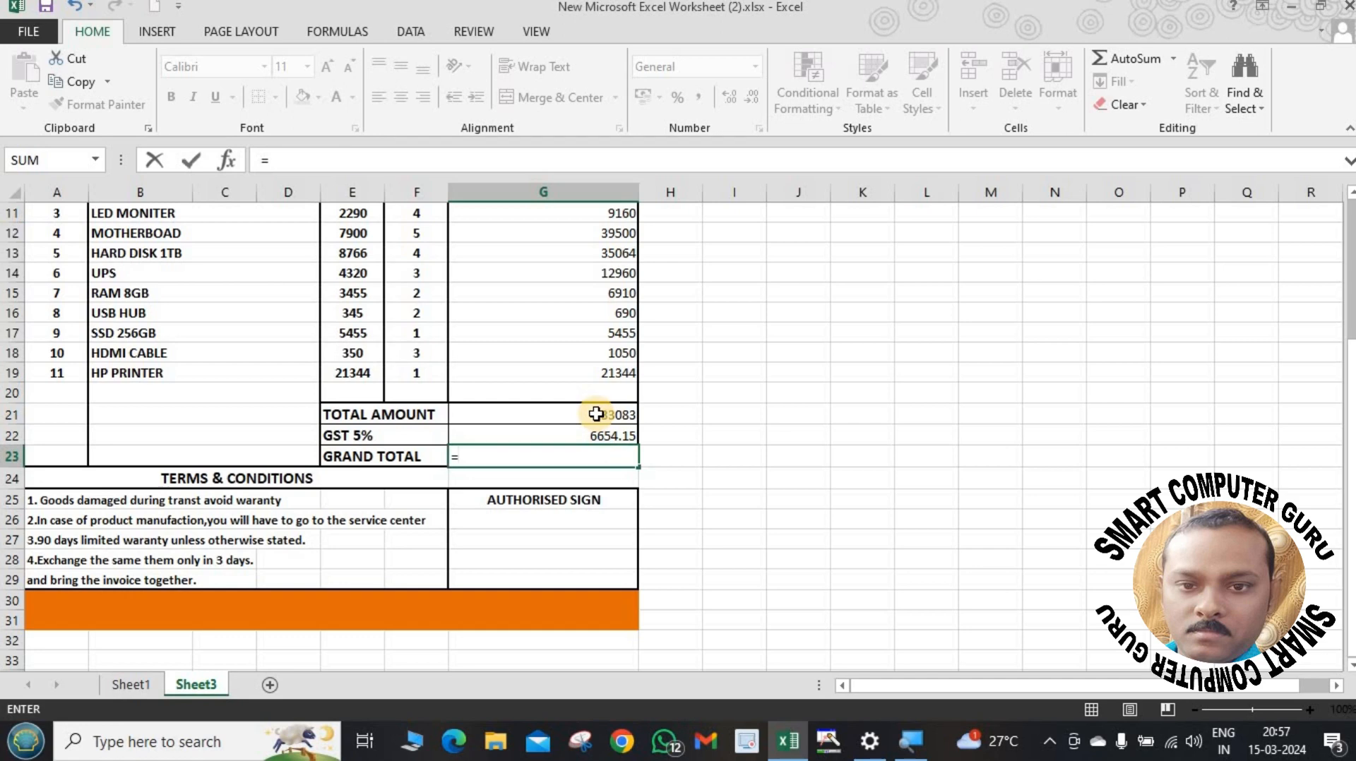
{"action": "type", "text": "SUM"}
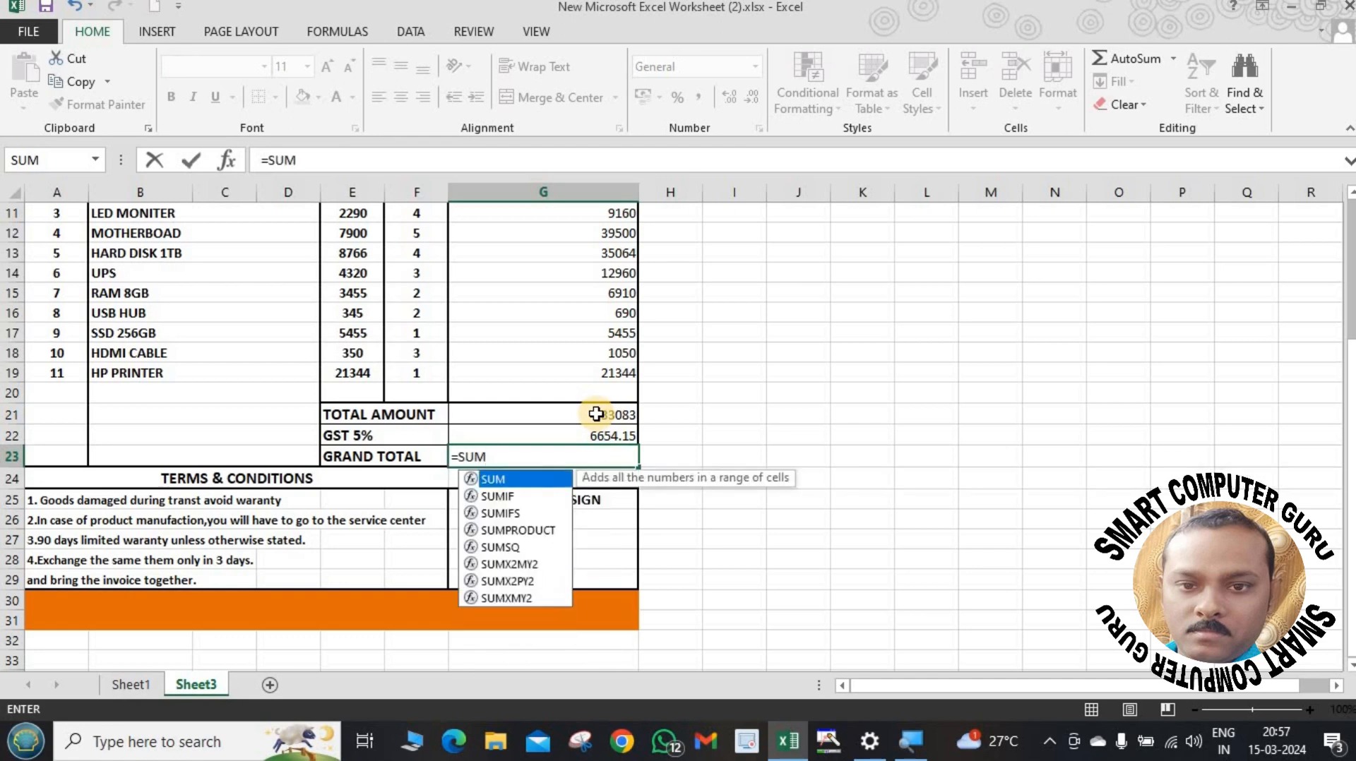
{"action": "type", "text": "("}
{"action": "left_click_drag", "start_coordinate": [595, 414], "coordinate": [597, 427]}
{"action": "type", "text": ")"}
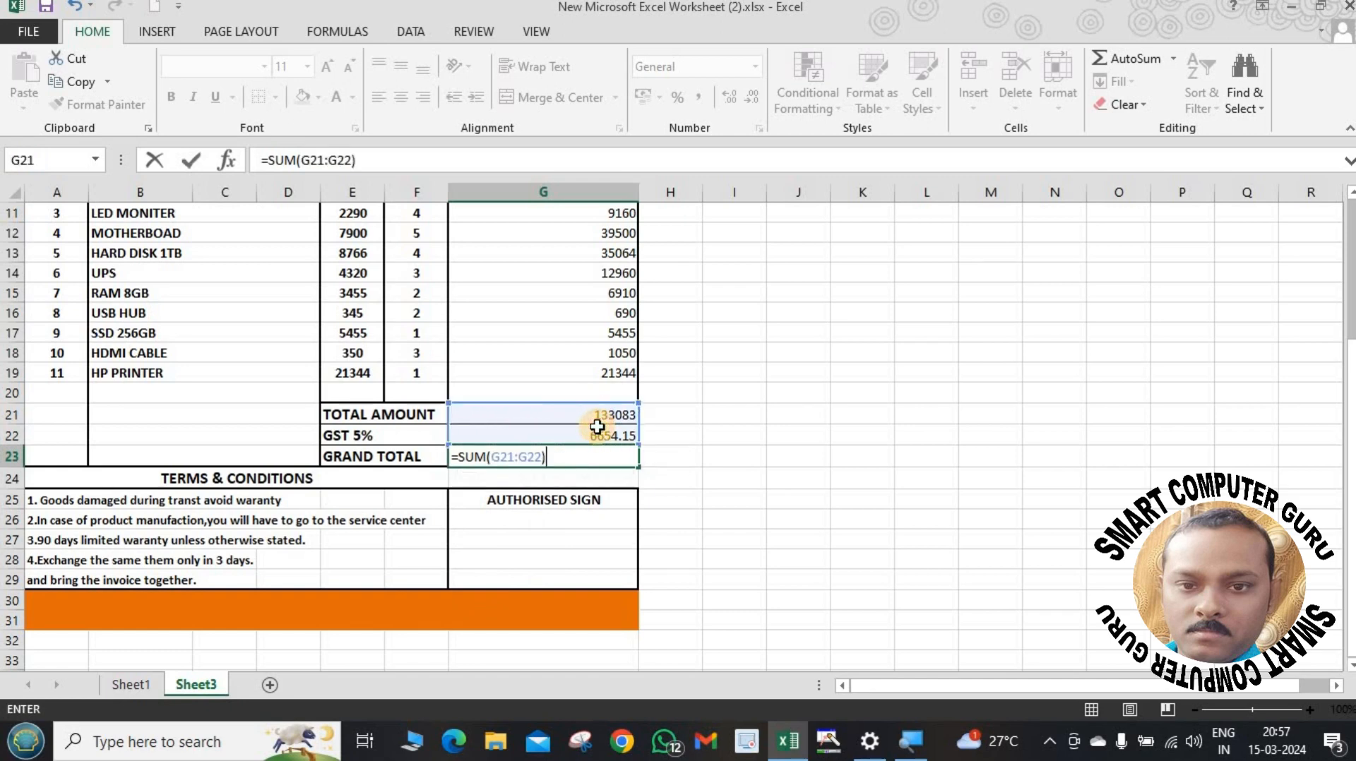
{"action": "key", "text": "Return"}
{"action": "left_click", "coordinate": [804, 452]}
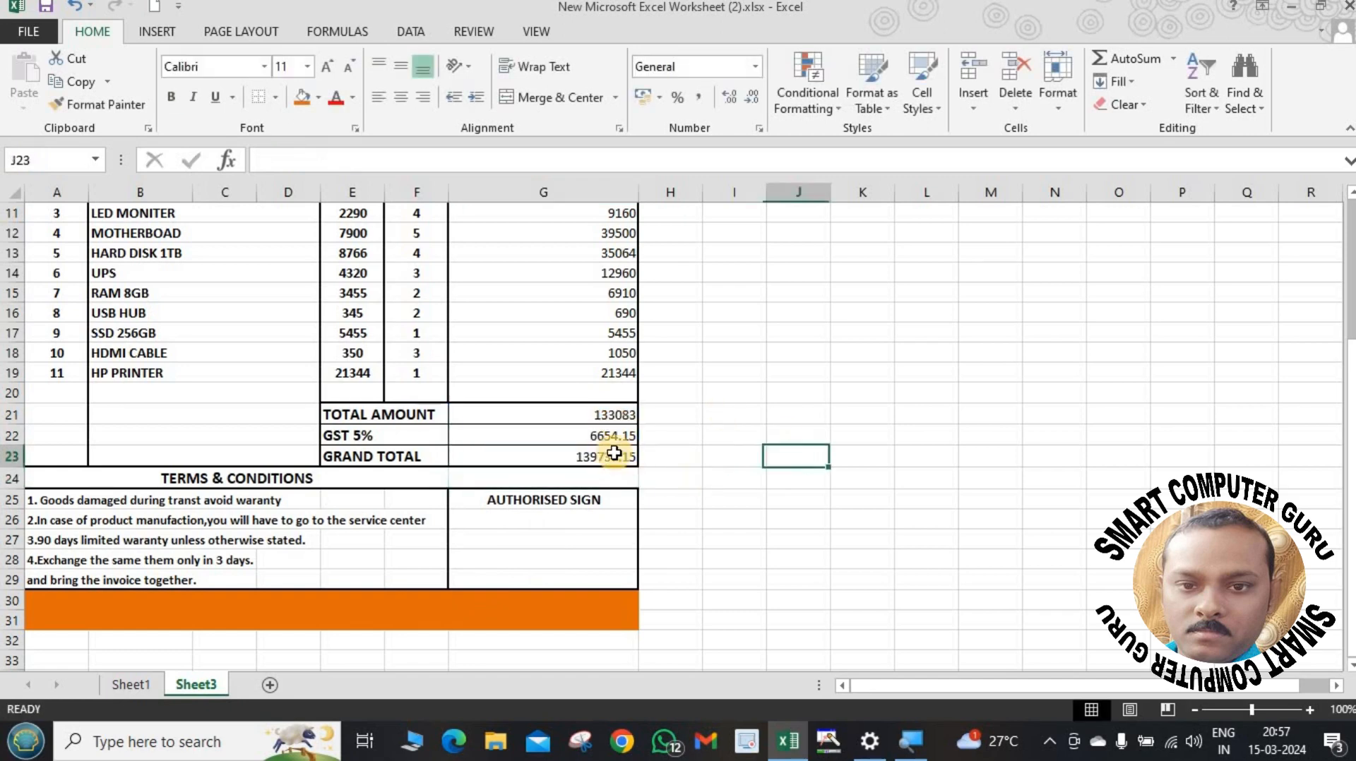
Format the grand total in G23 as Accounting with the ₹ English (India) currency symbol.
{"action": "left_click", "coordinate": [610, 452]}
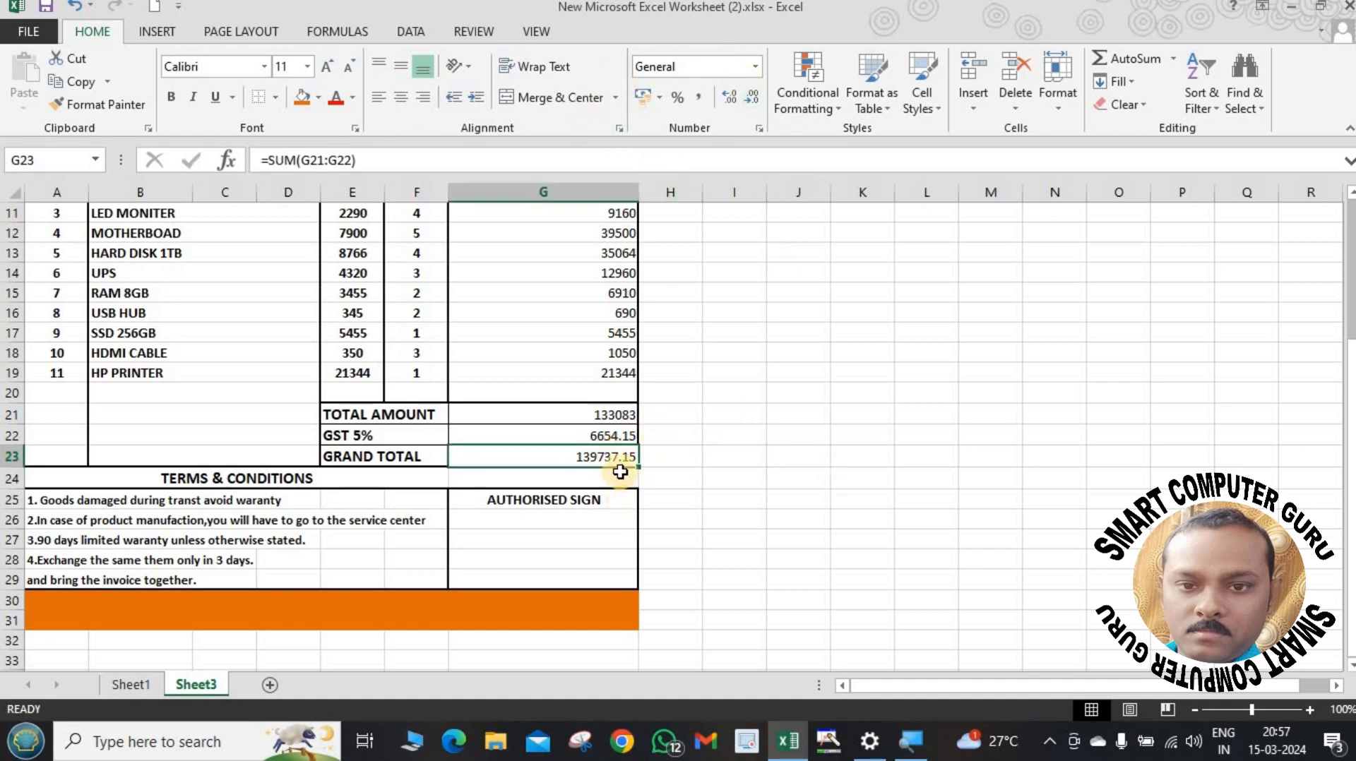
{"action": "left_click", "coordinate": [658, 98]}
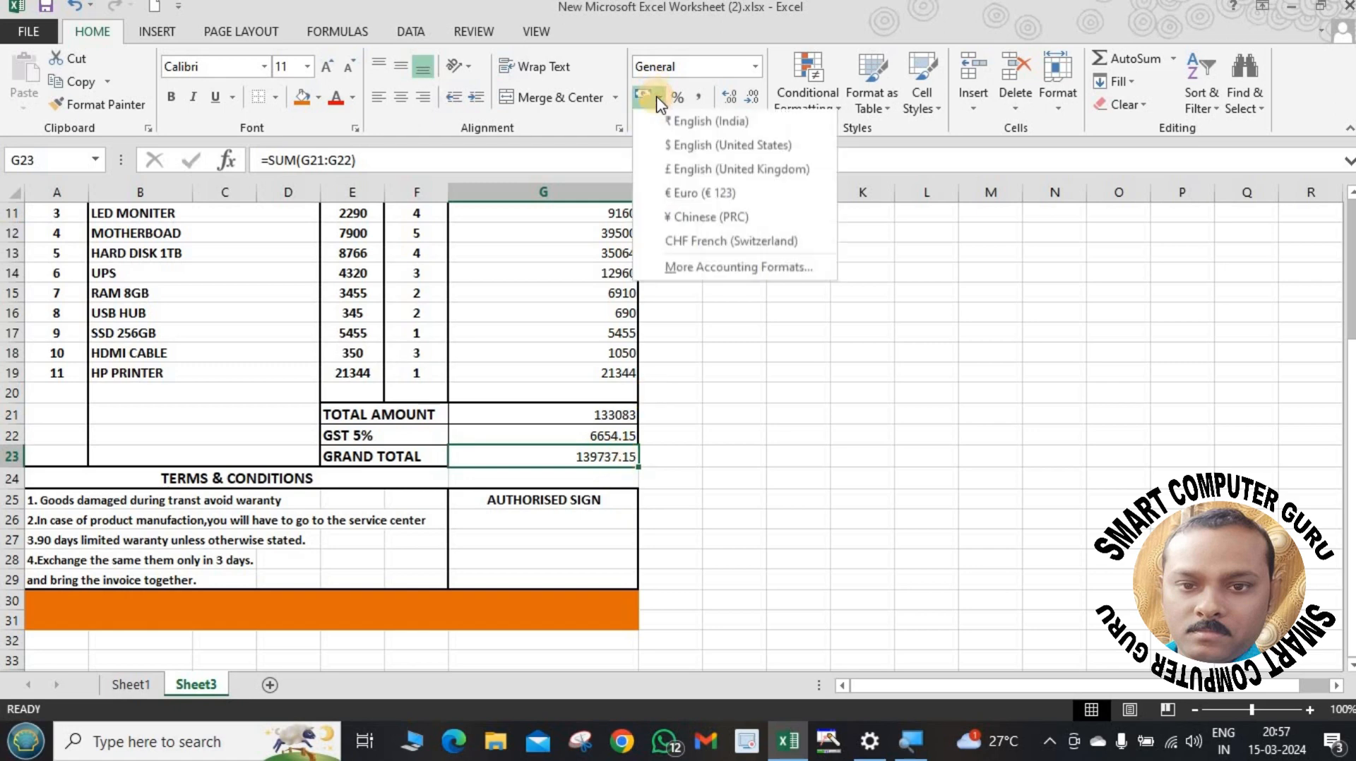
{"action": "left_click", "coordinate": [766, 129]}
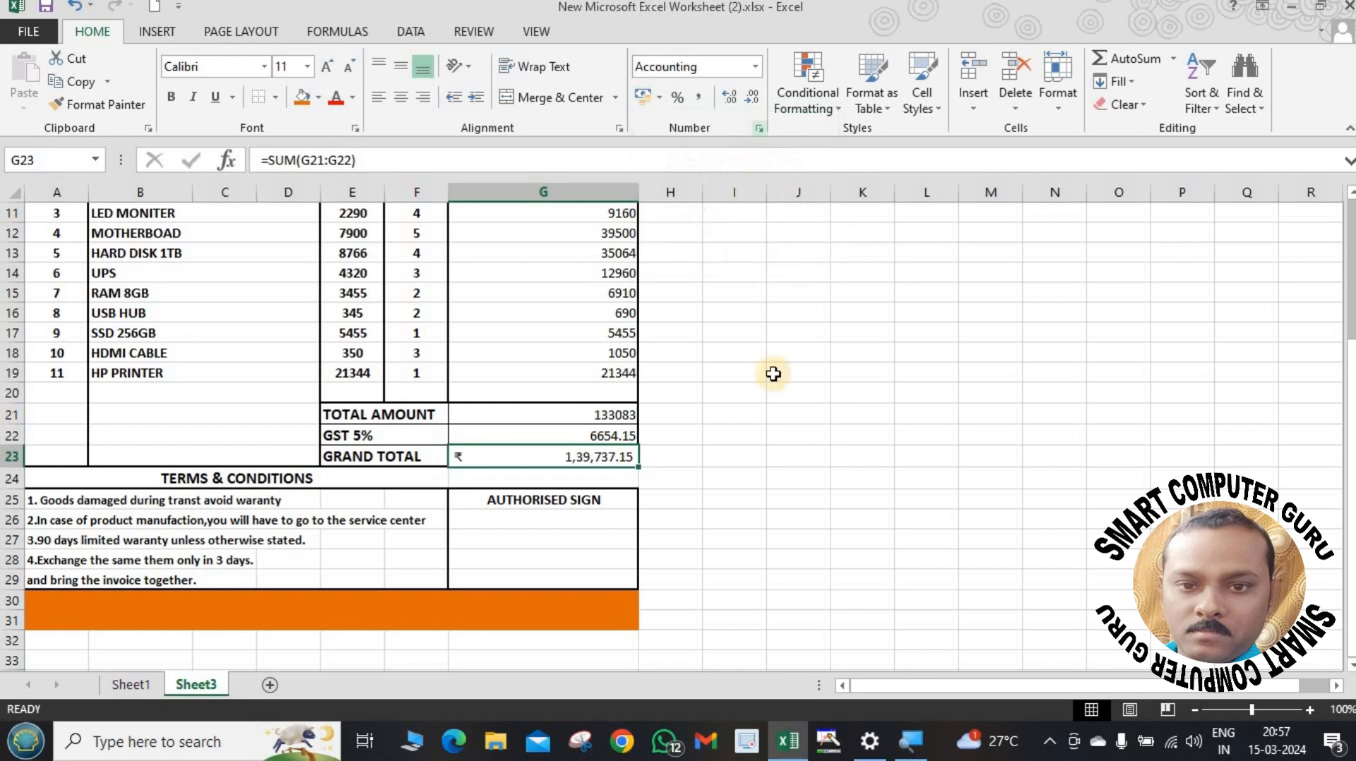
{"action": "left_click", "coordinate": [786, 438]}
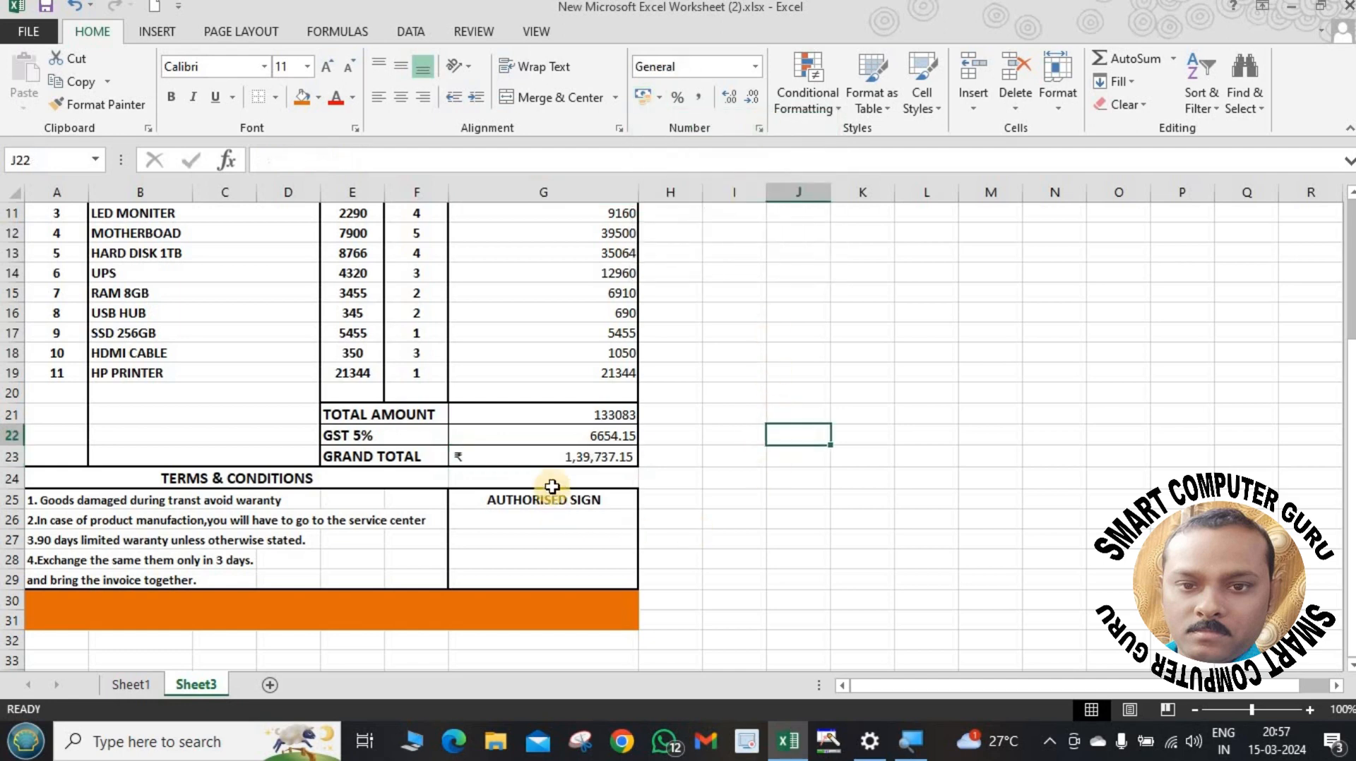
{"action": "left_click", "coordinate": [503, 452]}
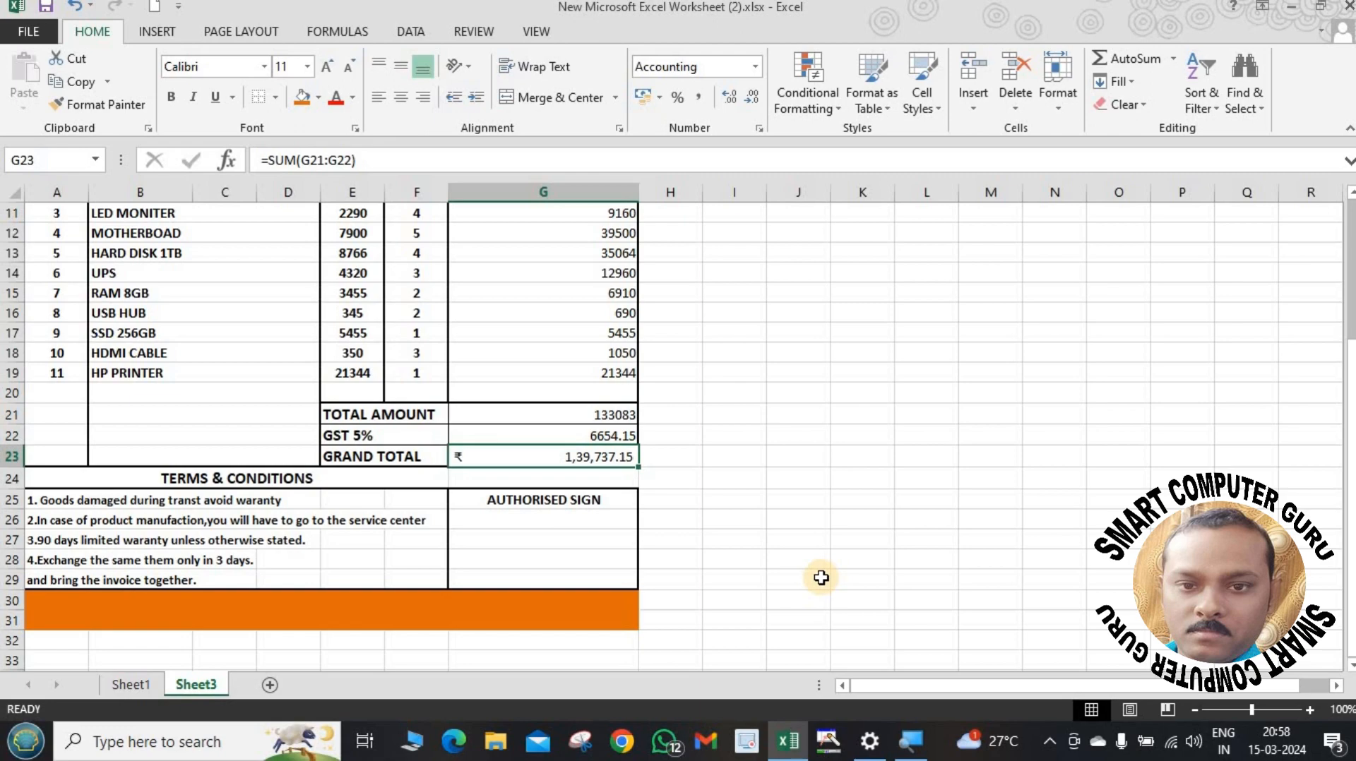
Try a quantity of 0 for RAM 8GB in F15 to test the formulas, and undo the change.
{"action": "scroll", "coordinate": [821, 577], "scroll_direction": "up", "scroll_amount": 4}
{"action": "scroll", "coordinate": [820, 577], "scroll_direction": "down", "scroll_amount": 2}
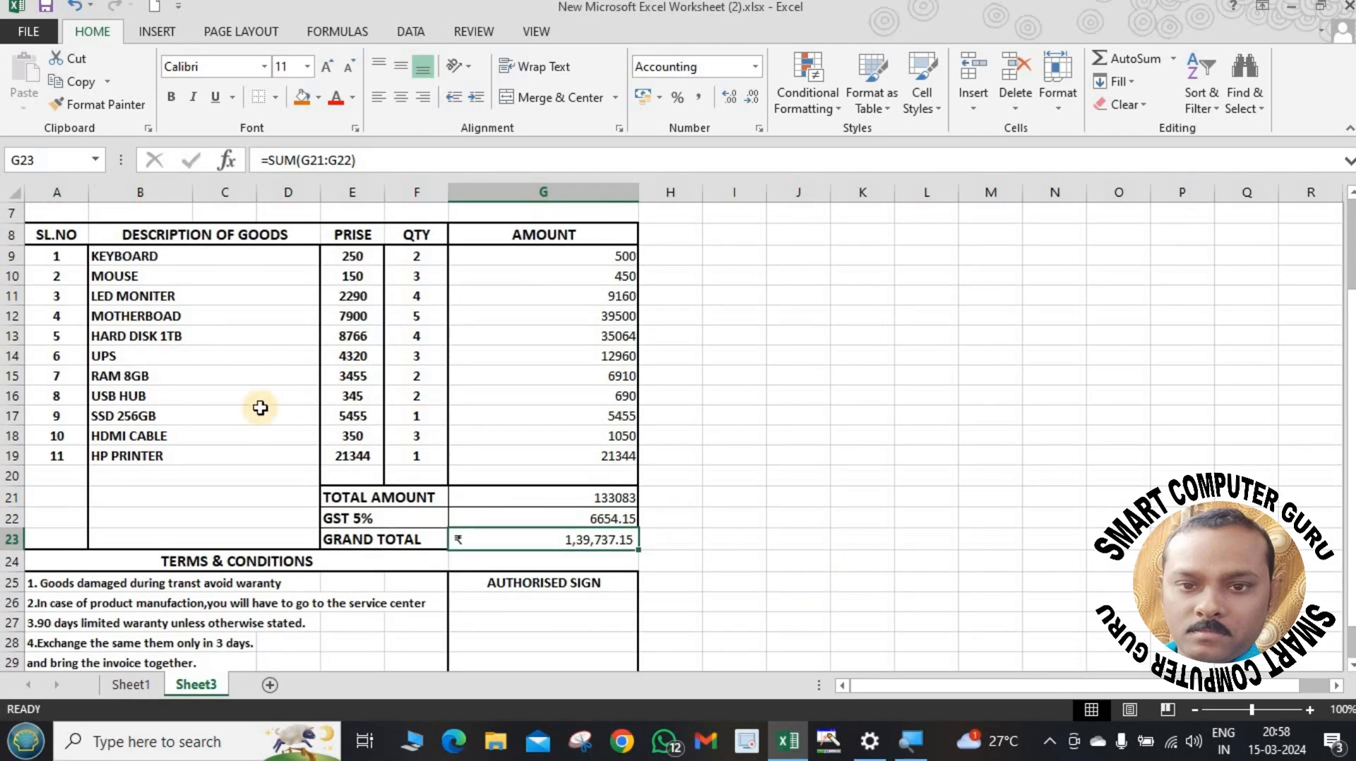
{"action": "left_click", "coordinate": [161, 376]}
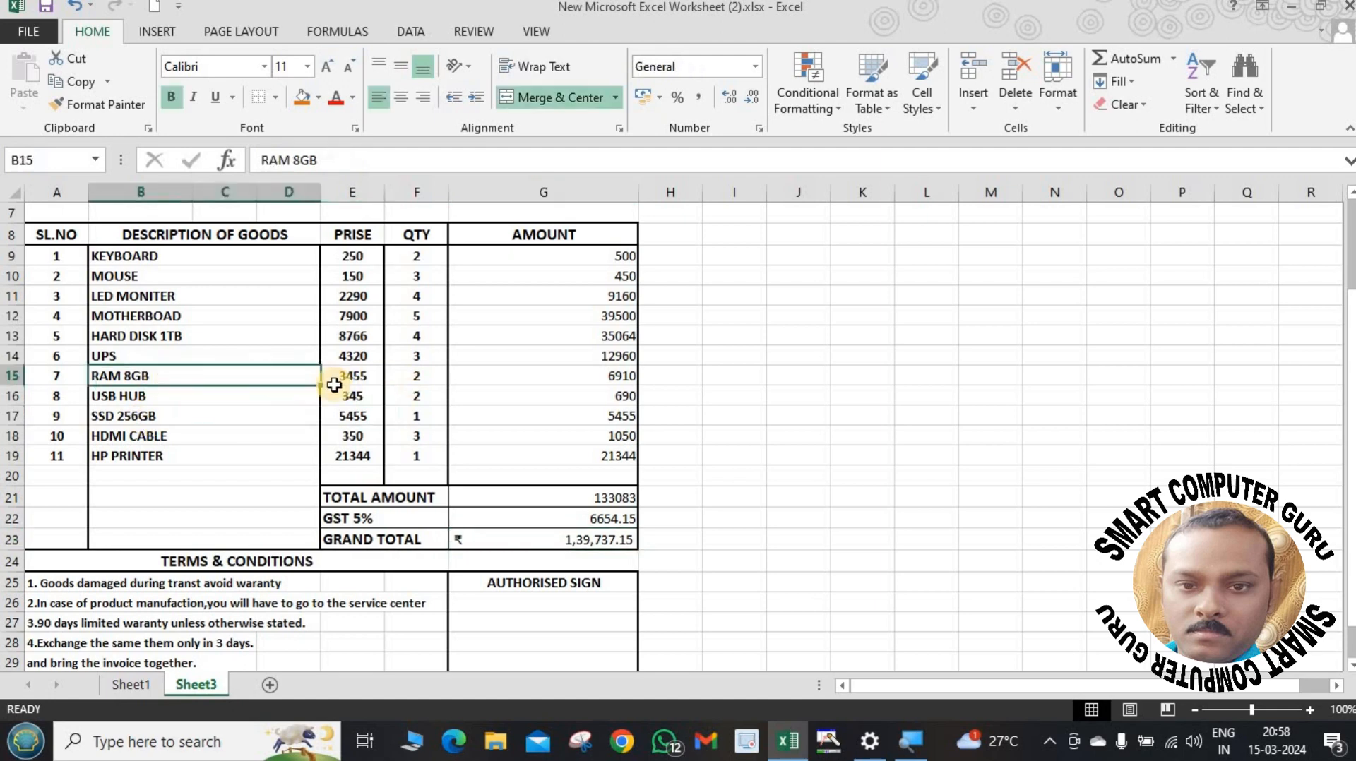
{"action": "left_click", "coordinate": [413, 376]}
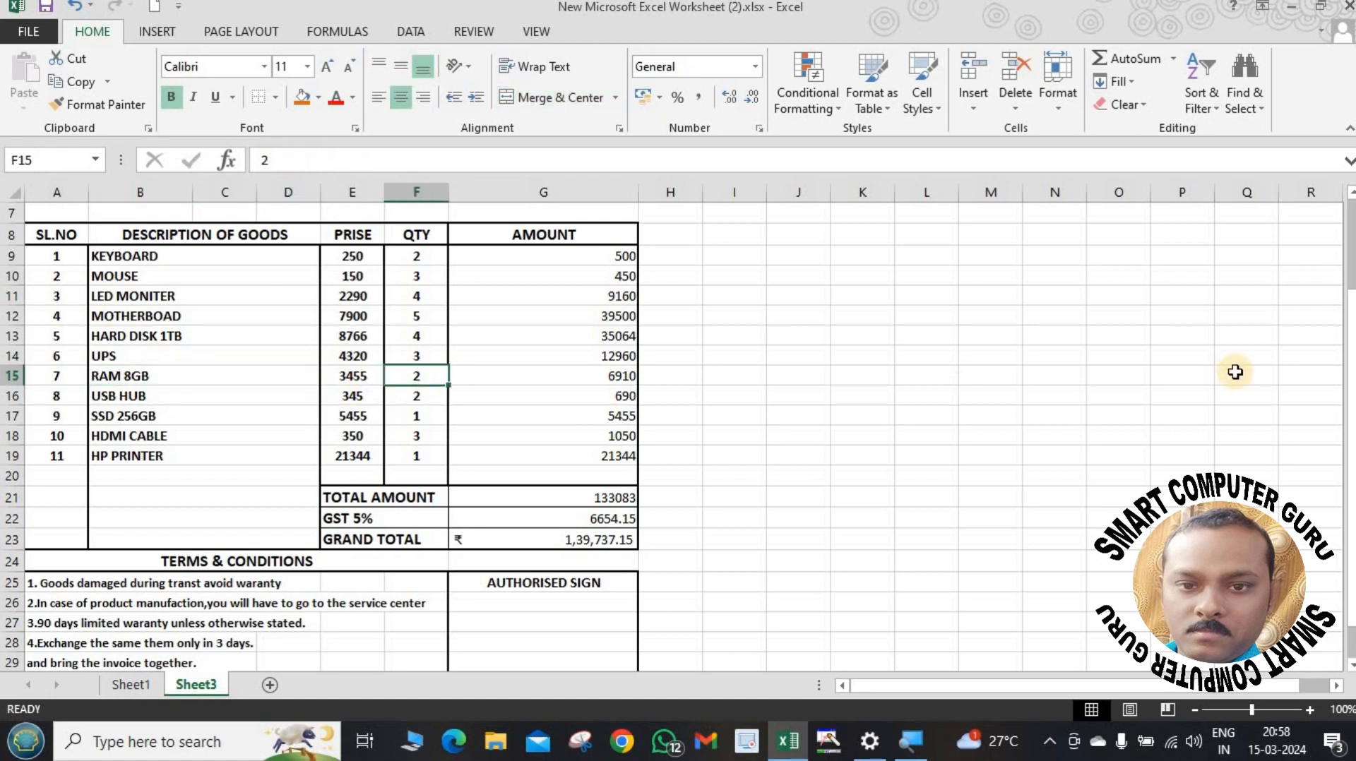
{"action": "type", "text": "0"}
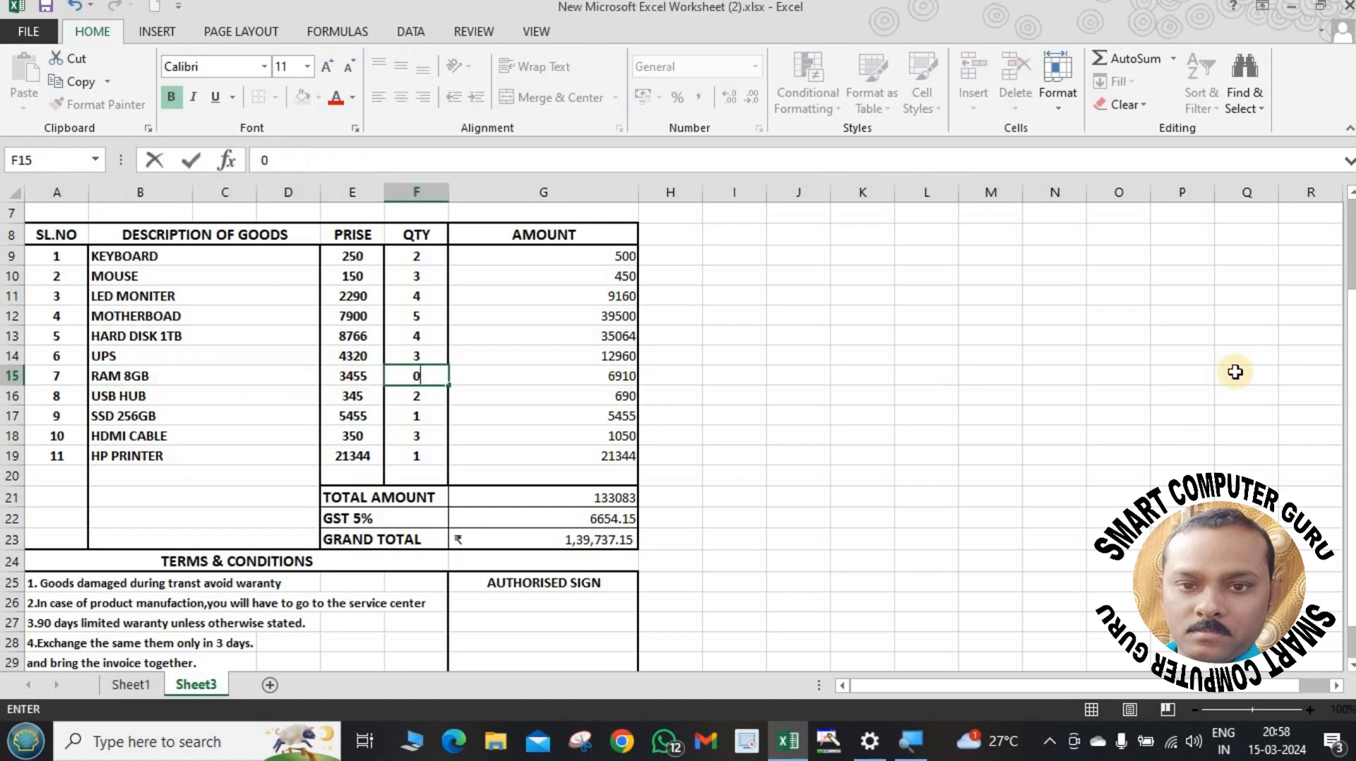
{"action": "key", "text": "Tab"}
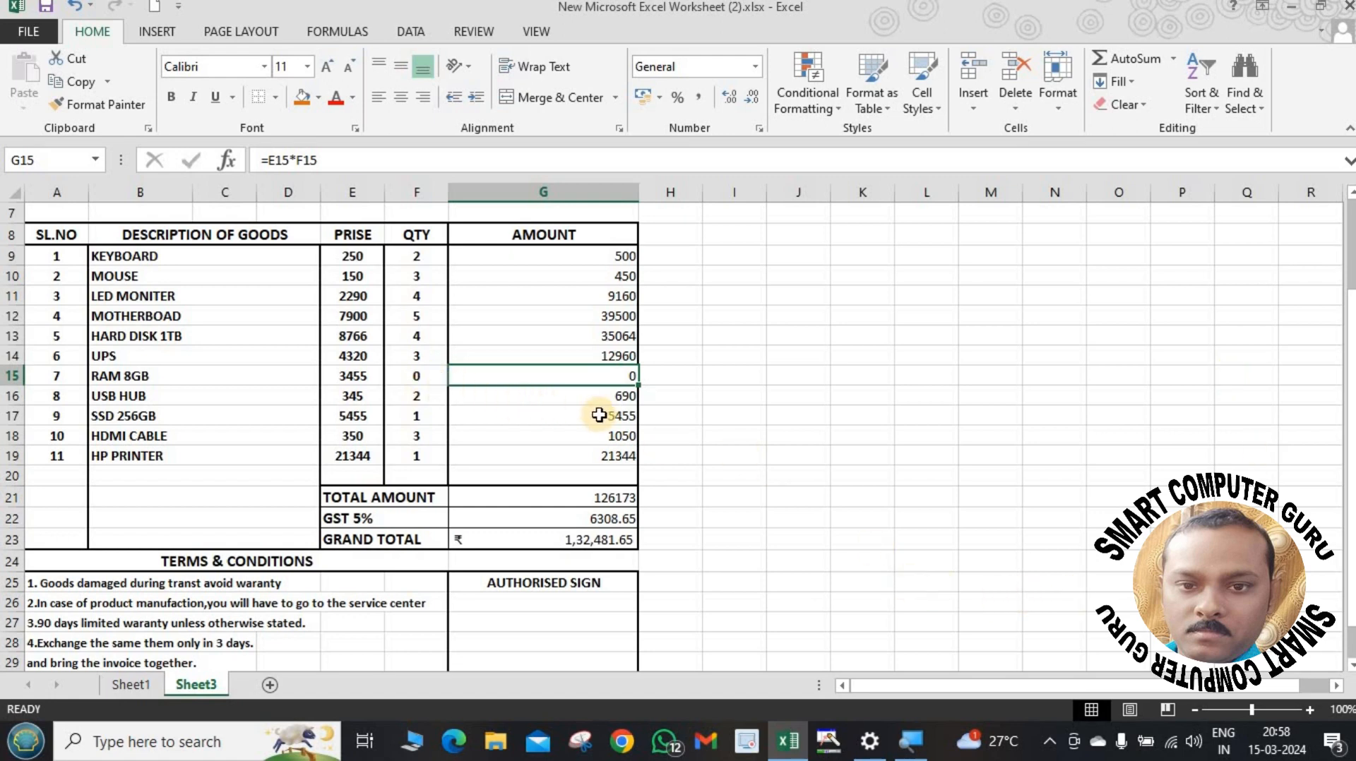
{"action": "key", "text": "ctrl+z"}
{"action": "scroll", "coordinate": [732, 451], "scroll_direction": "up", "scroll_amount": 2}
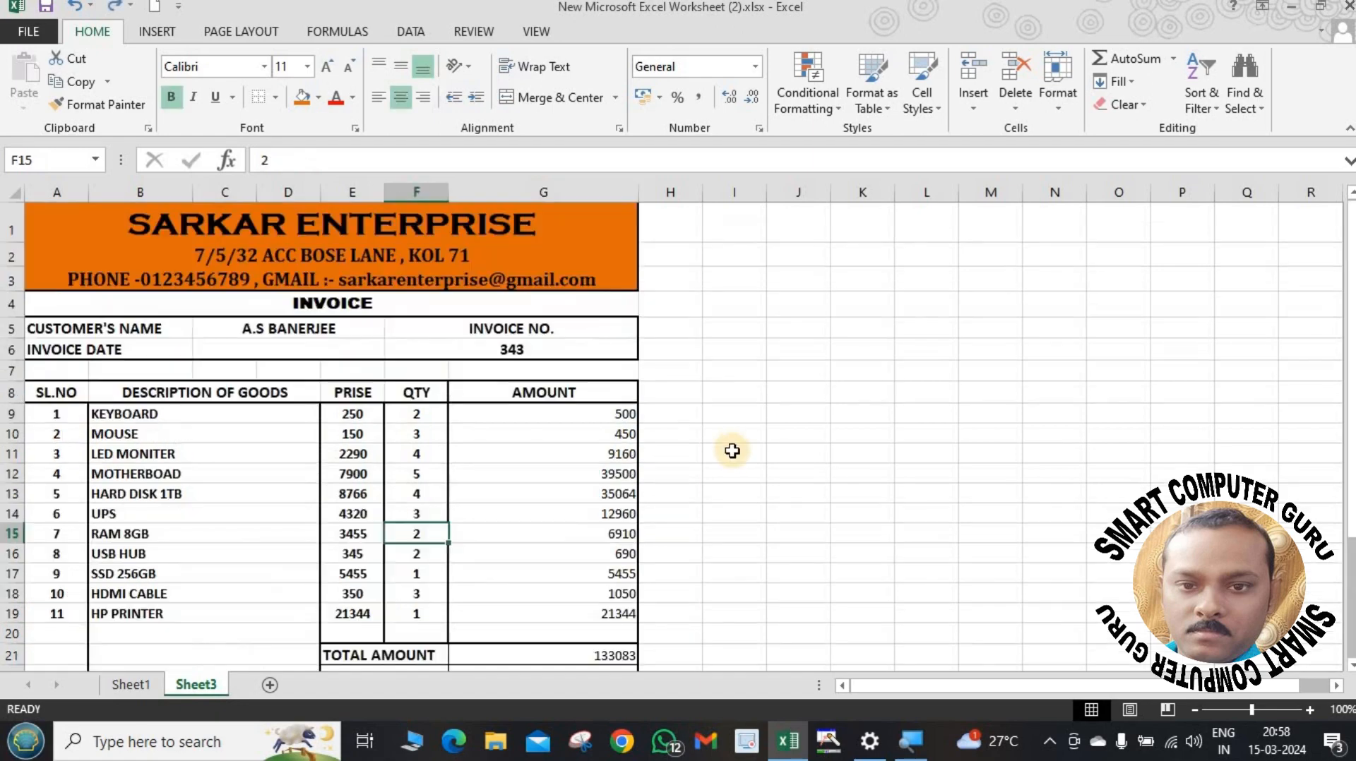
Make the amounts and totals in G9:G23 bold.
{"action": "left_click", "coordinate": [710, 480]}
{"action": "scroll", "coordinate": [709, 482], "scroll_direction": "down", "scroll_amount": 2}
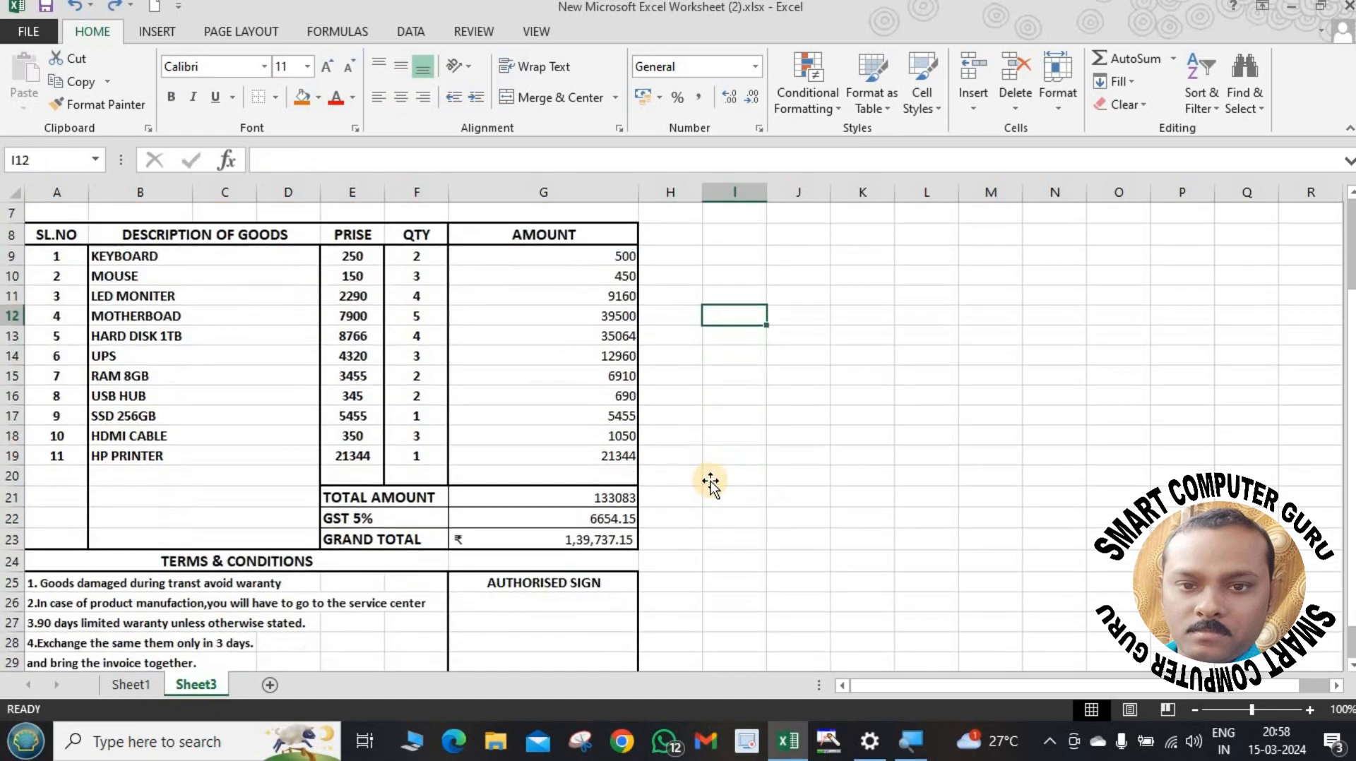
{"action": "scroll", "coordinate": [671, 470], "scroll_direction": "up", "scroll_amount": 2}
{"action": "left_click_drag", "start_coordinate": [611, 413], "coordinate": [606, 583]}
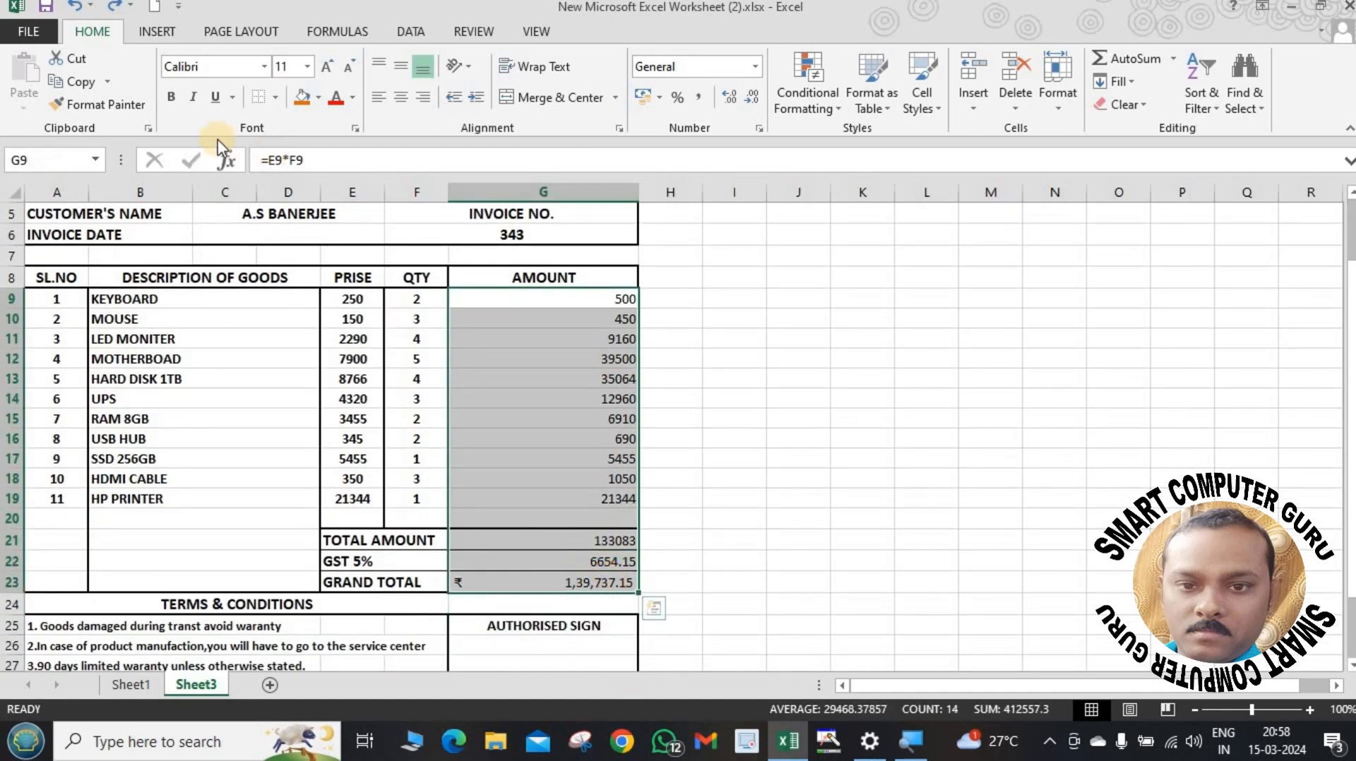
{"action": "left_click", "coordinate": [176, 99]}
{"action": "left_click", "coordinate": [797, 458]}
{"action": "scroll", "coordinate": [784, 558], "scroll_direction": "down", "scroll_amount": 2}
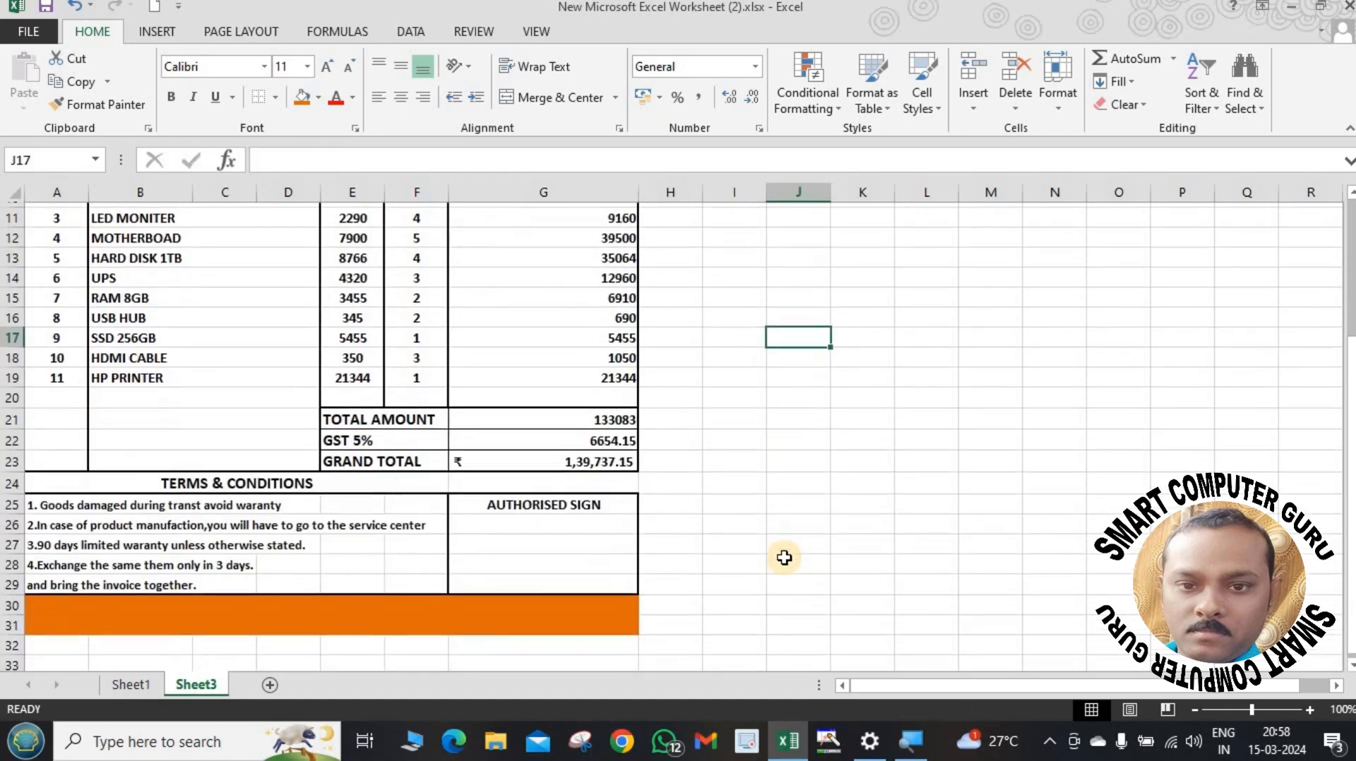
Open the print settings and preview for the invoice sheet.
{"action": "scroll", "coordinate": [784, 558], "scroll_direction": "up", "scroll_amount": 4}
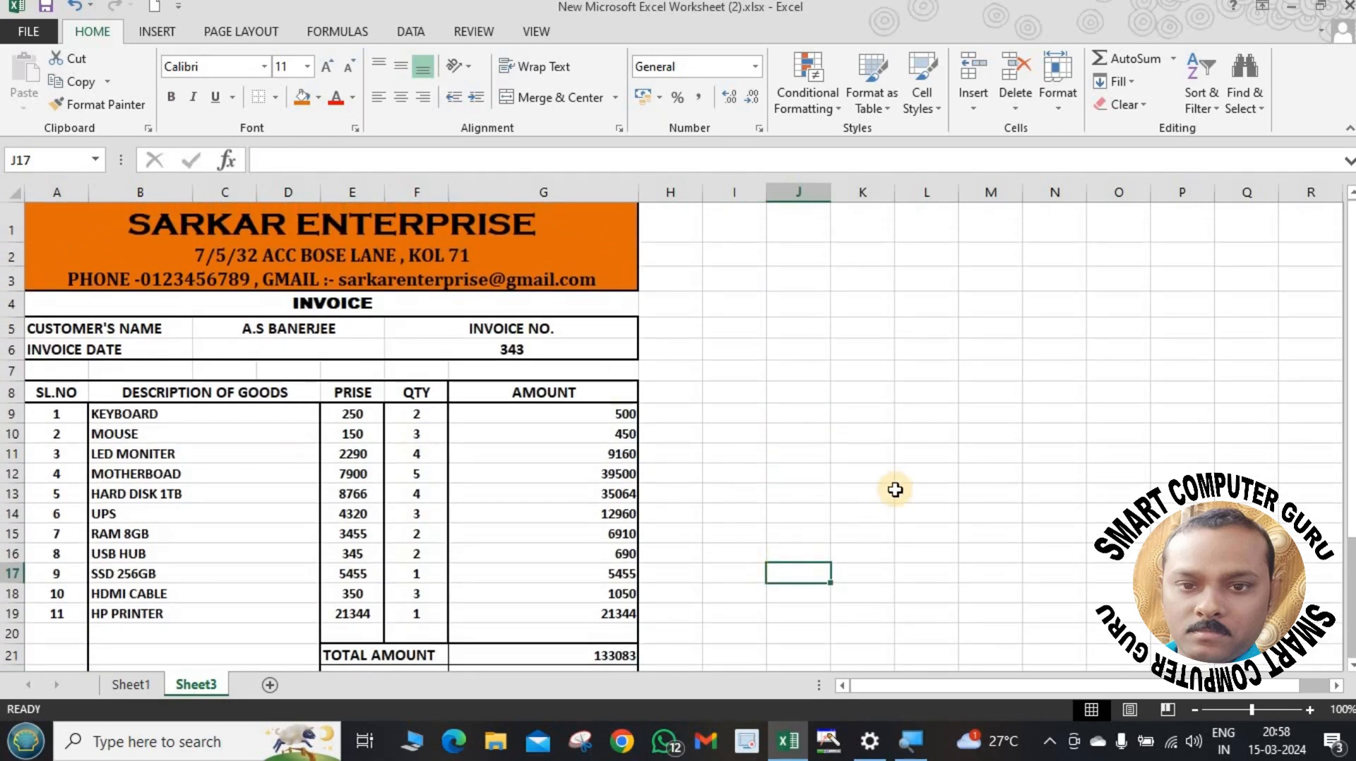
{"action": "key", "text": "ctrl+p"}
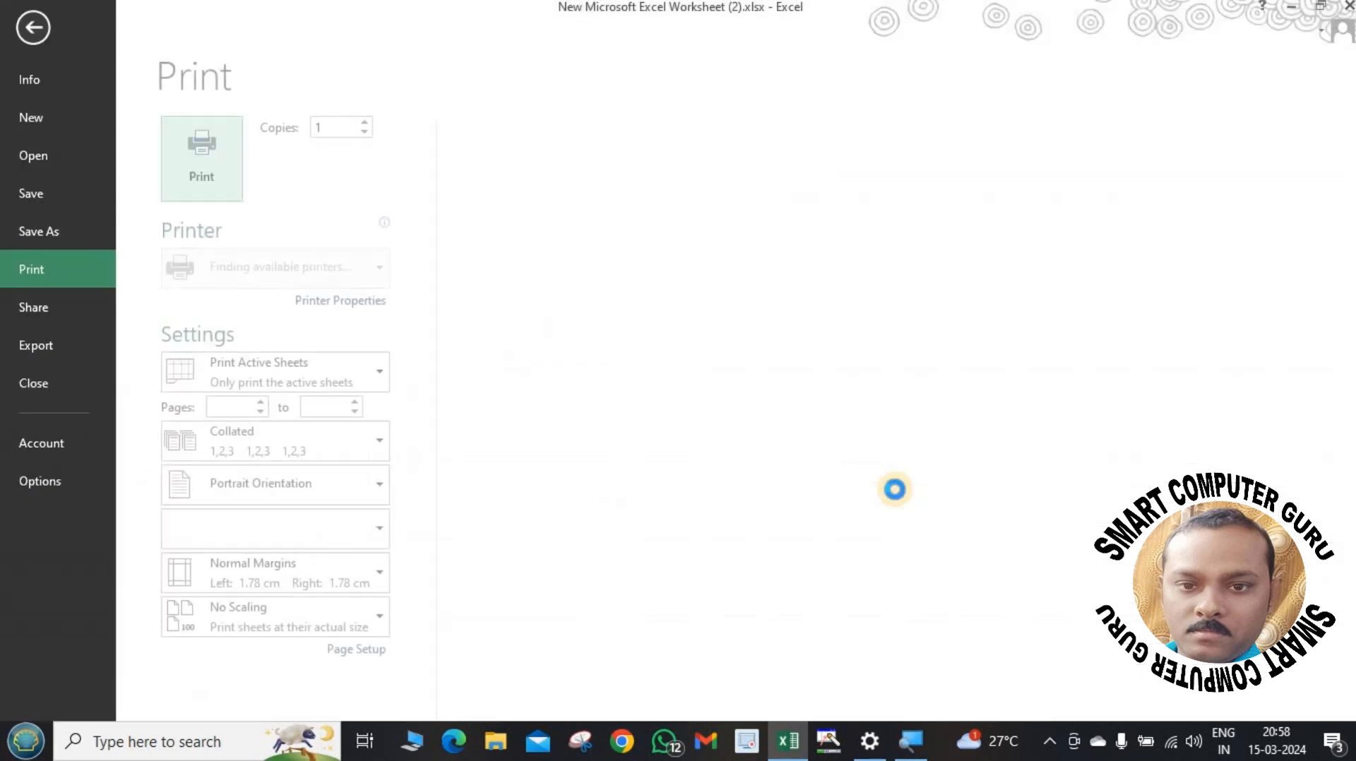